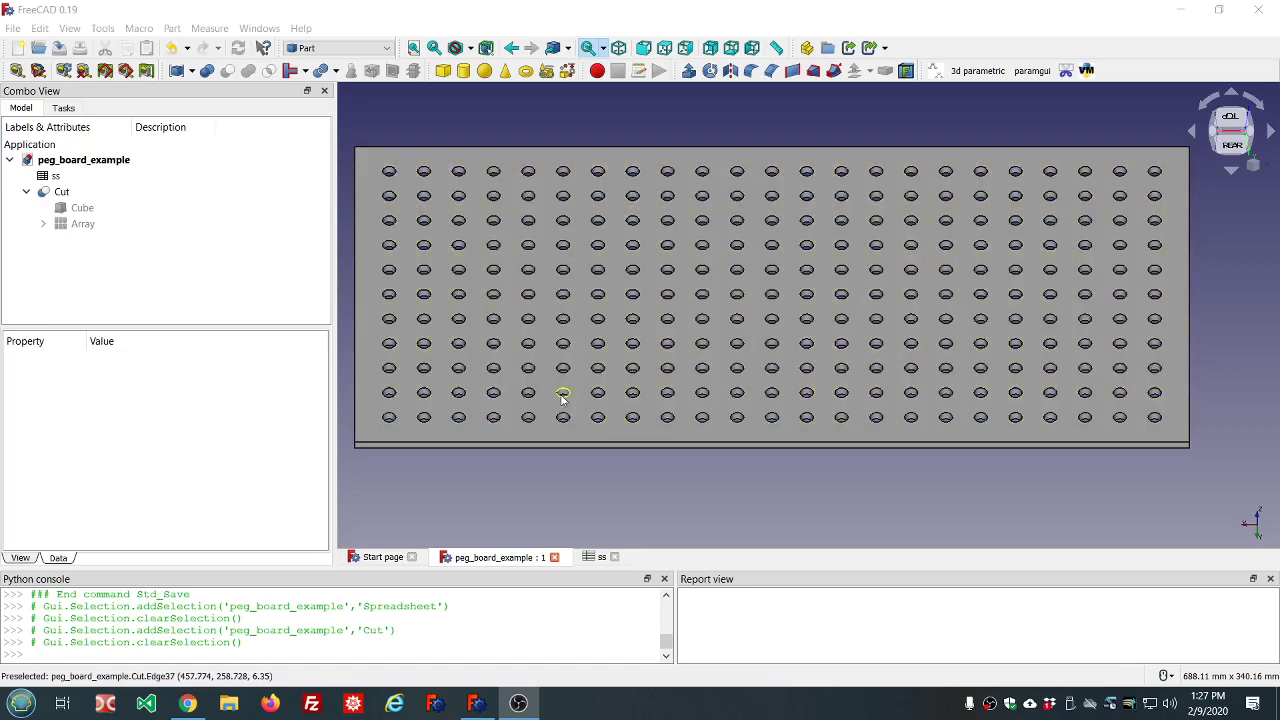
# Close the peg_board_example document and create a new empty document.
pyautogui.click(553, 557)
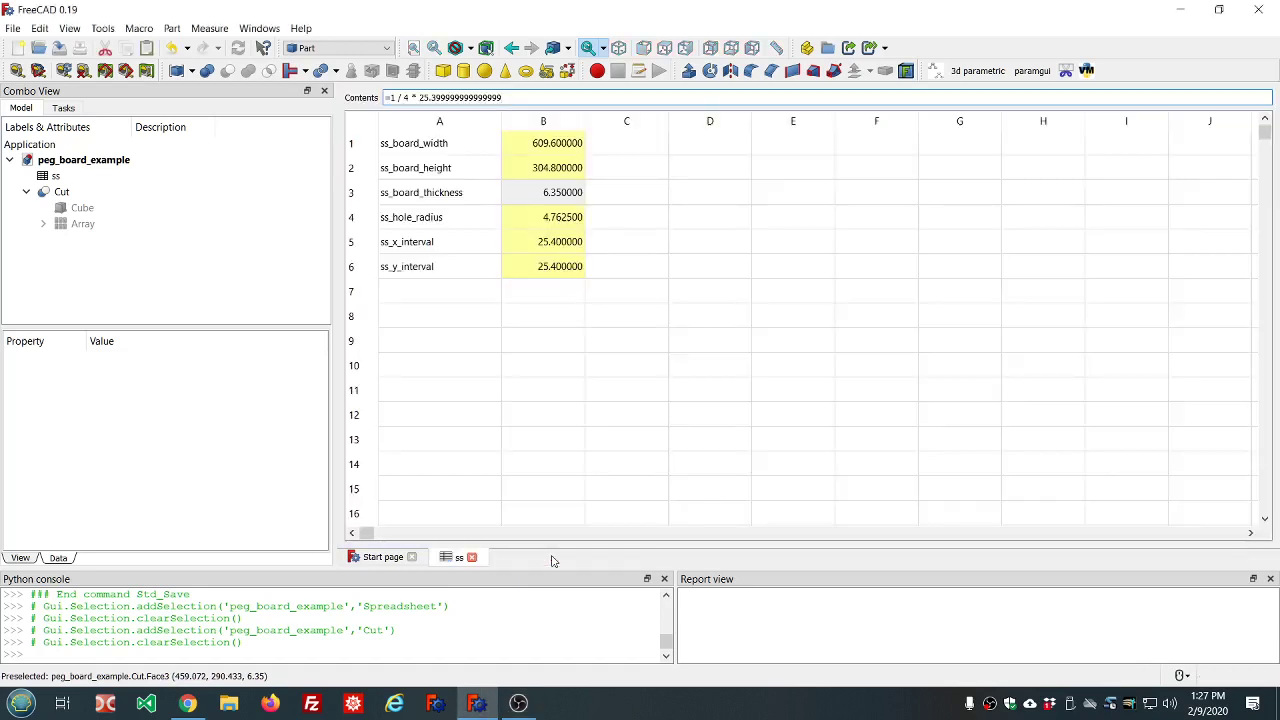
pyautogui.click(472, 557)
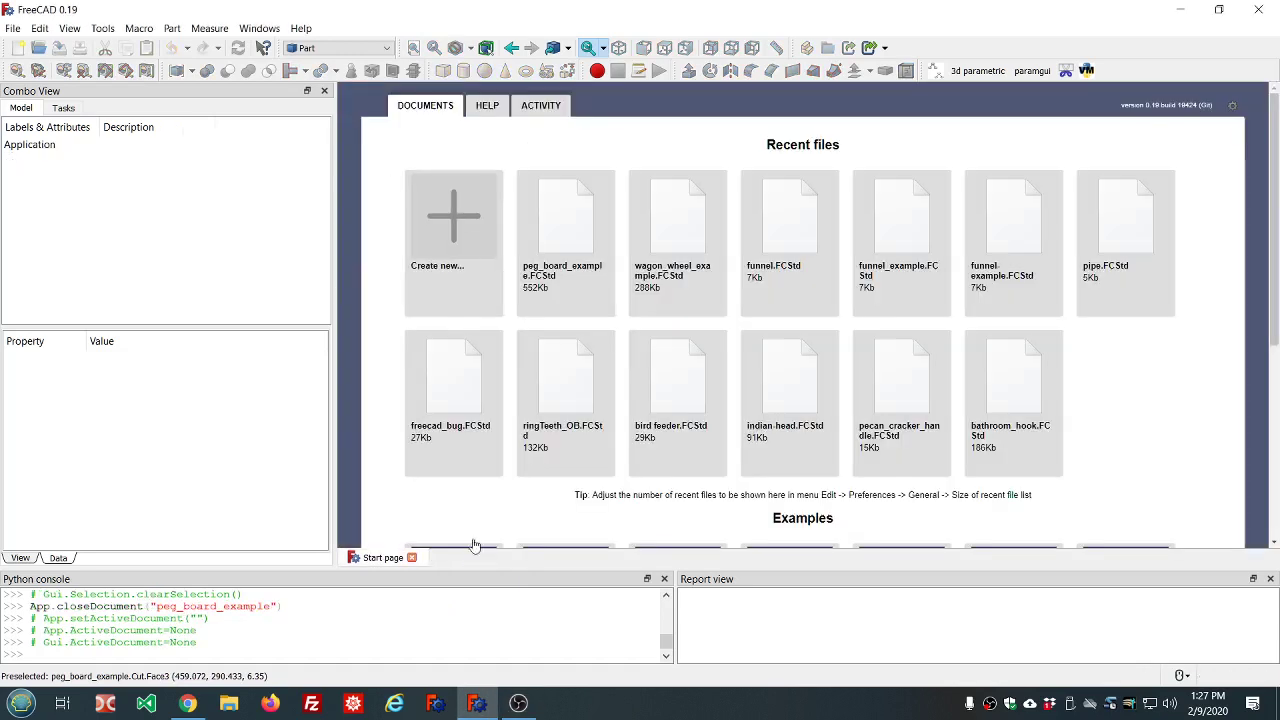
pyautogui.click(466, 216)
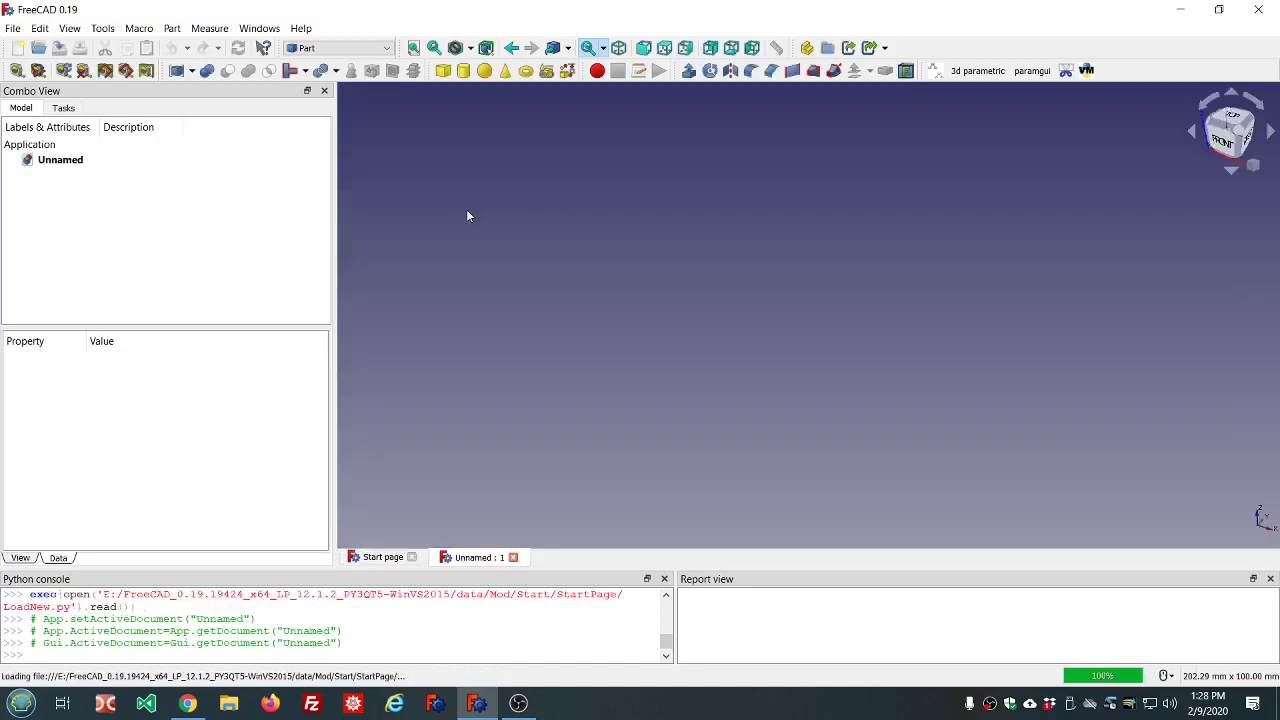
# Switch to the Spreadsheet workbench, then create a spreadsheet in the new document and open it.
pyautogui.click(386, 48)
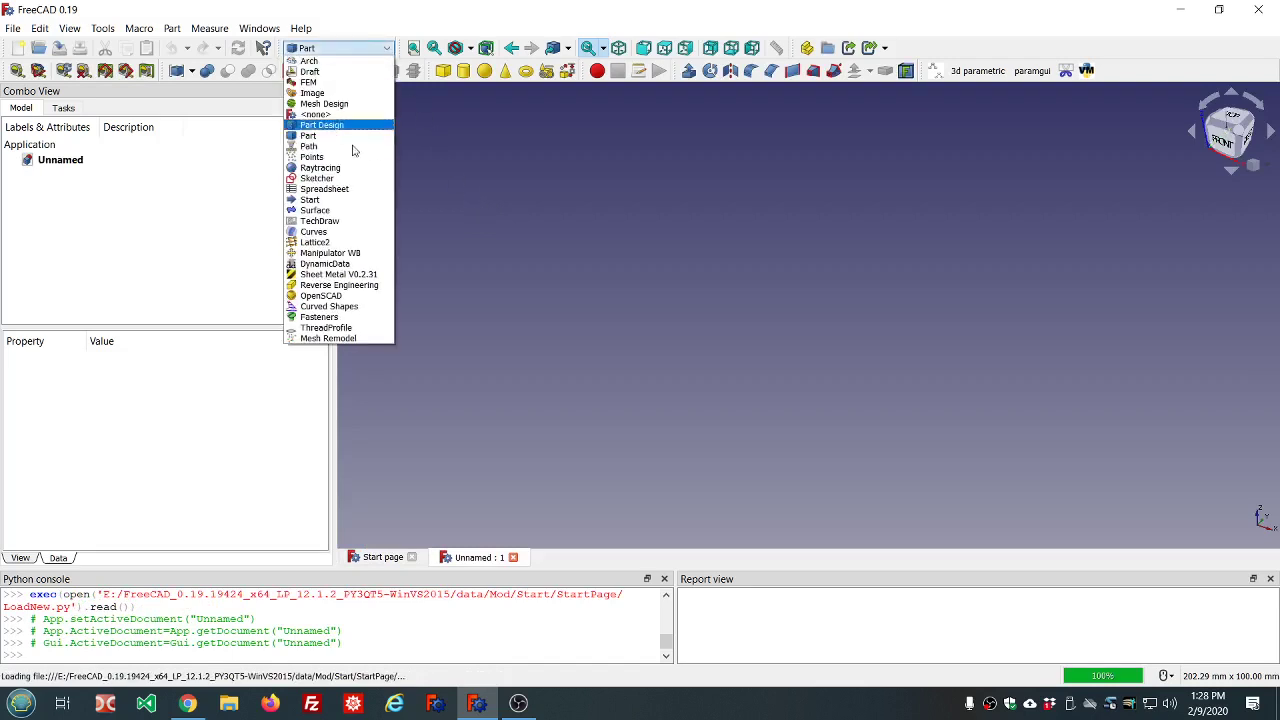
pyautogui.click(344, 188)
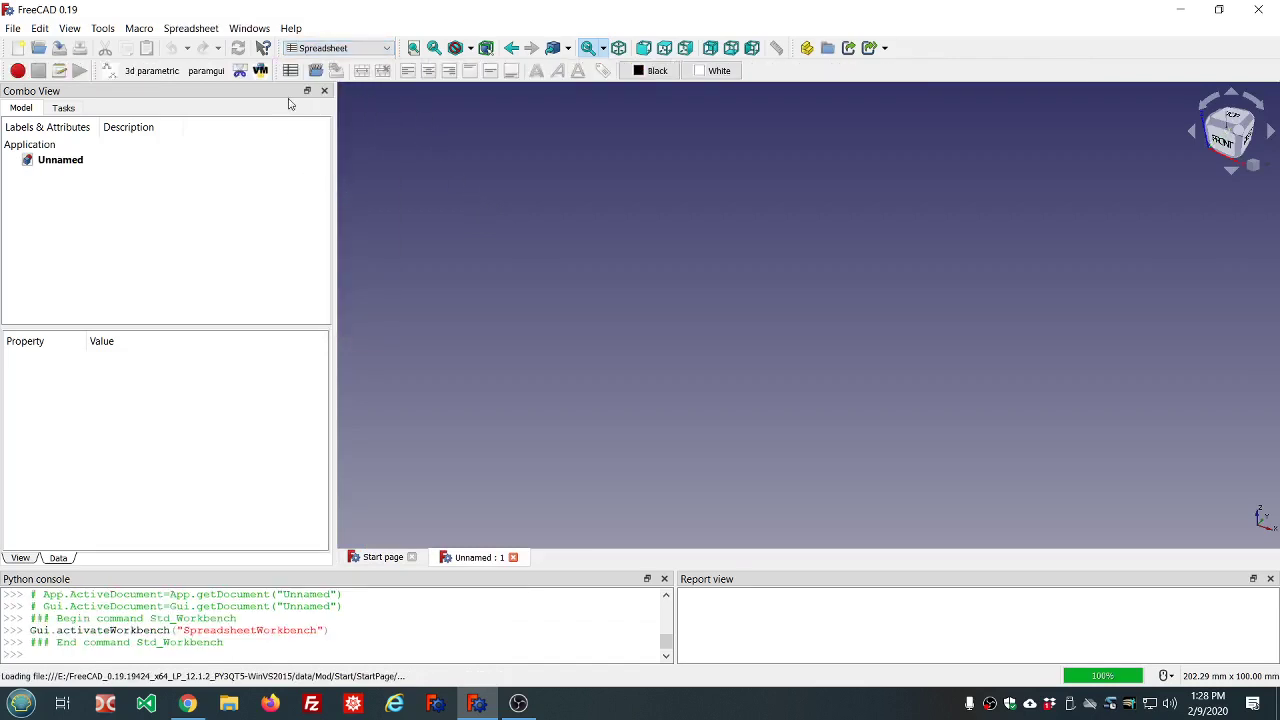
pyautogui.click(186, 32)
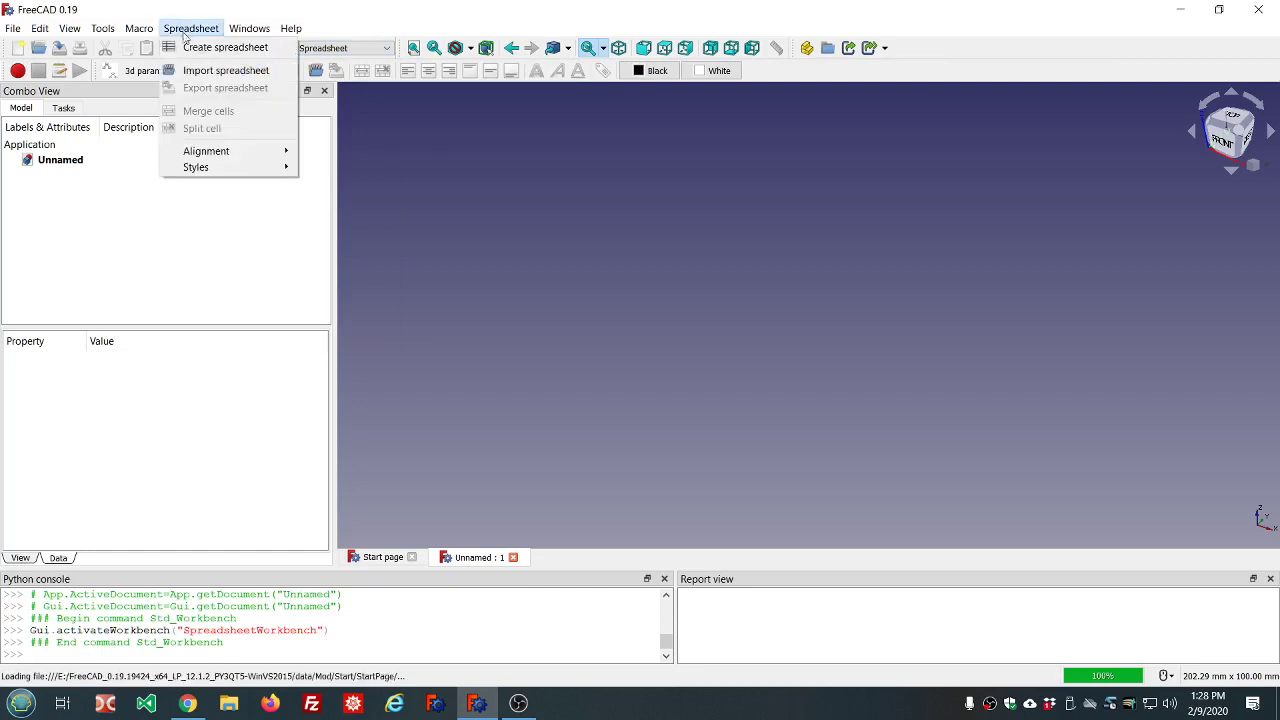
pyautogui.click(194, 50)
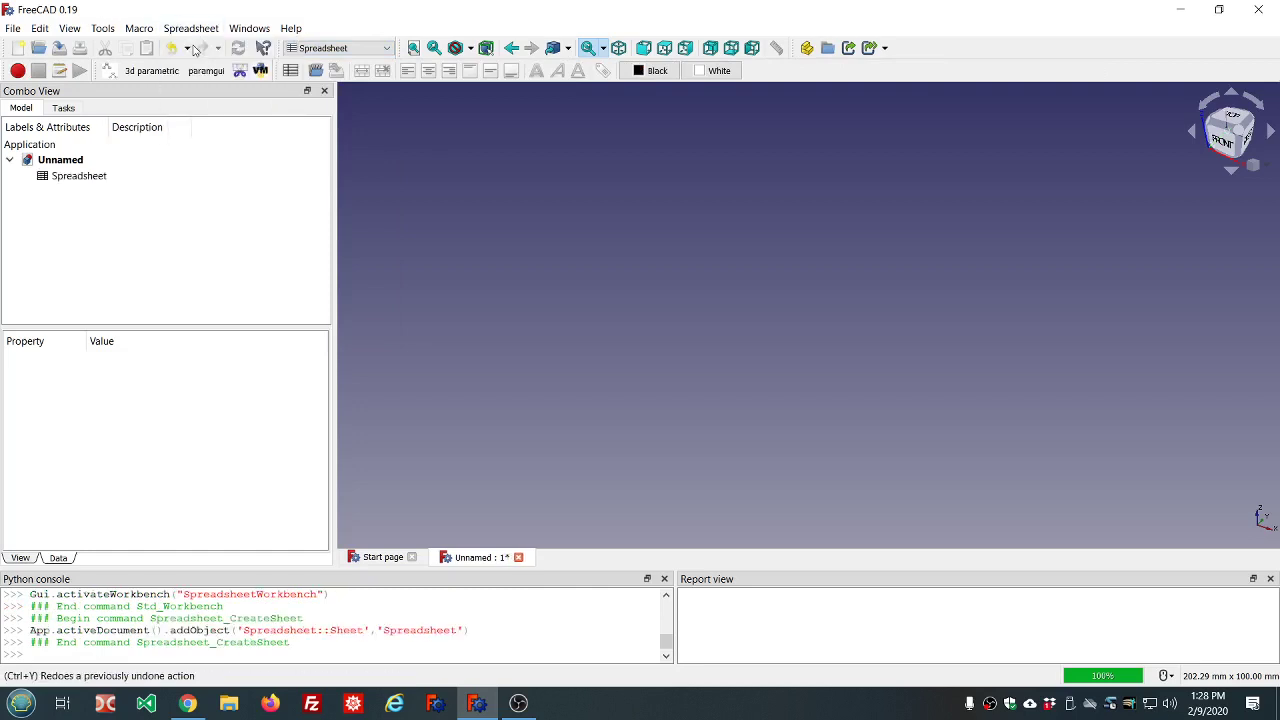
pyautogui.doubleClick(82, 178)
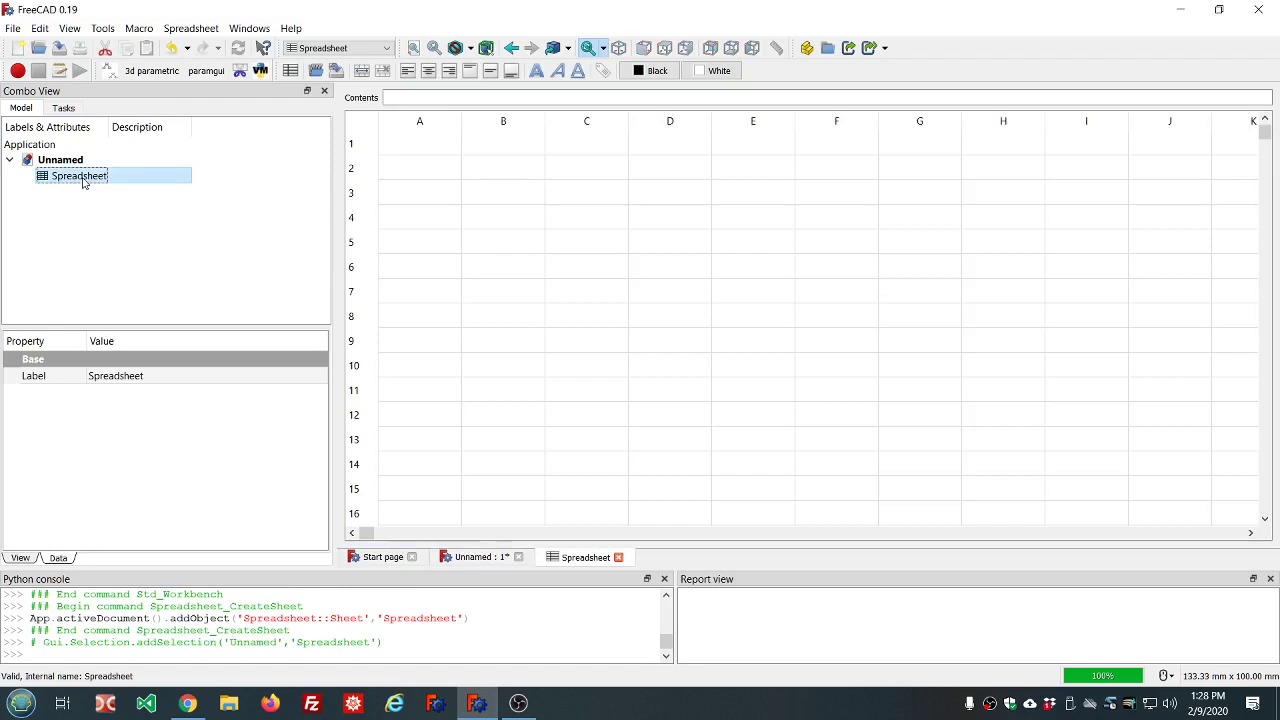
# Rename the spreadsheet object in the model tree to ss.
pyautogui.rightClick(84, 181)
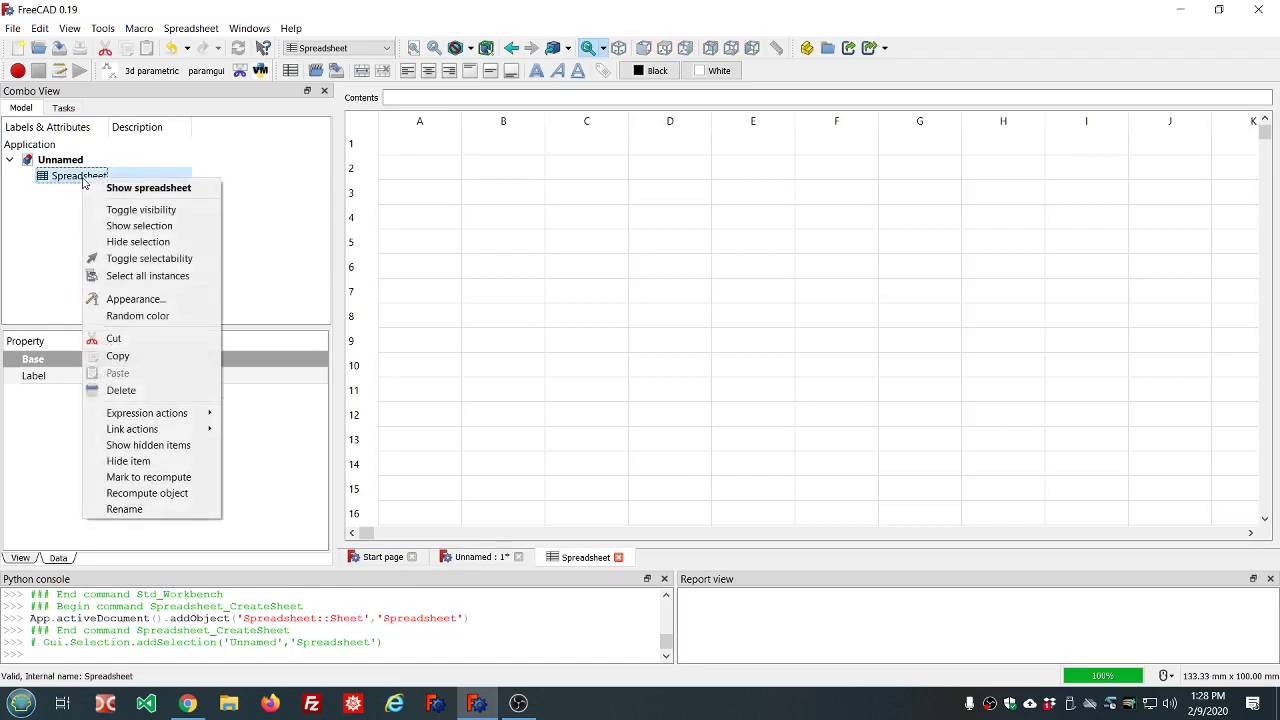
pyautogui.click(134, 510)
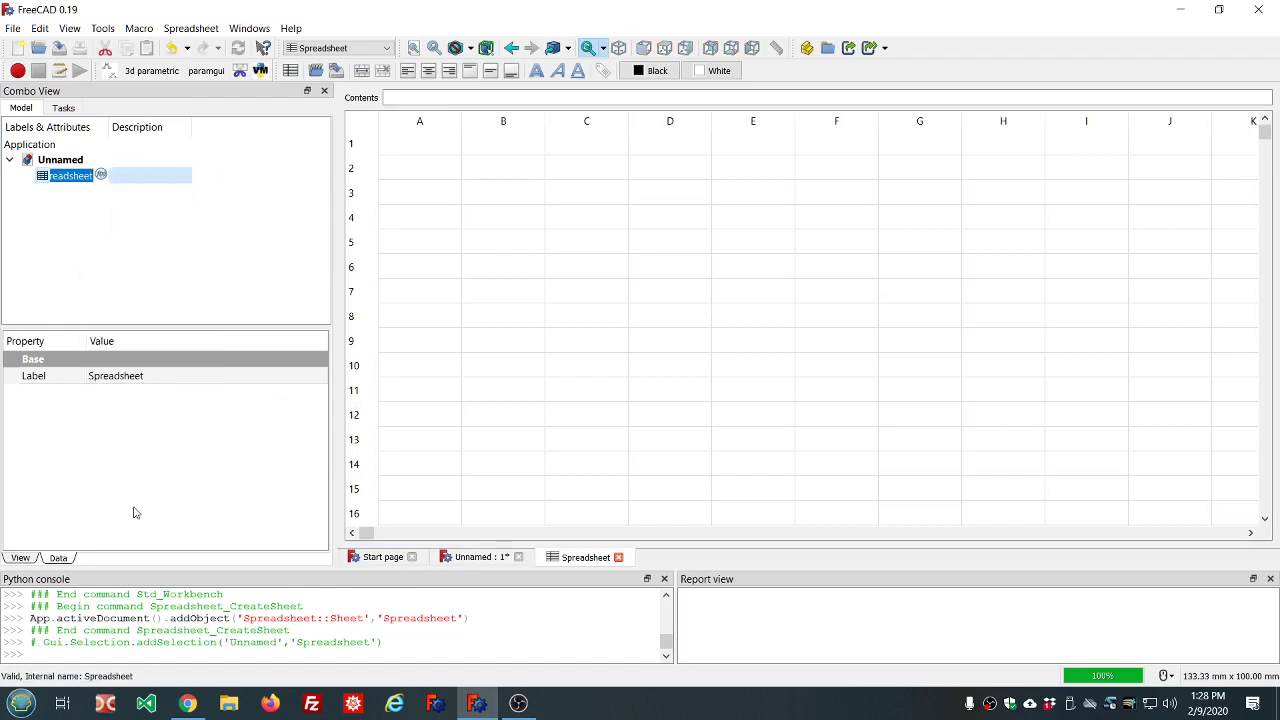
pyautogui.write('ss')
pyautogui.click(62, 162)
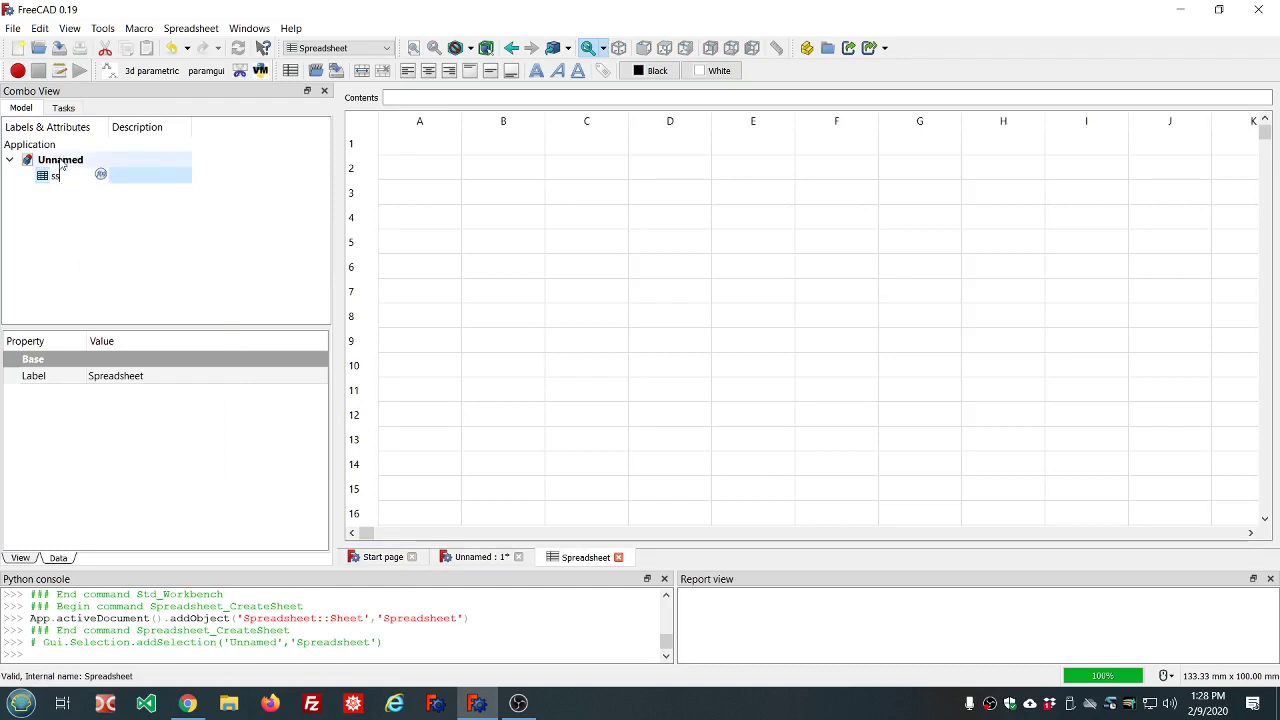
pyautogui.click(54, 176)
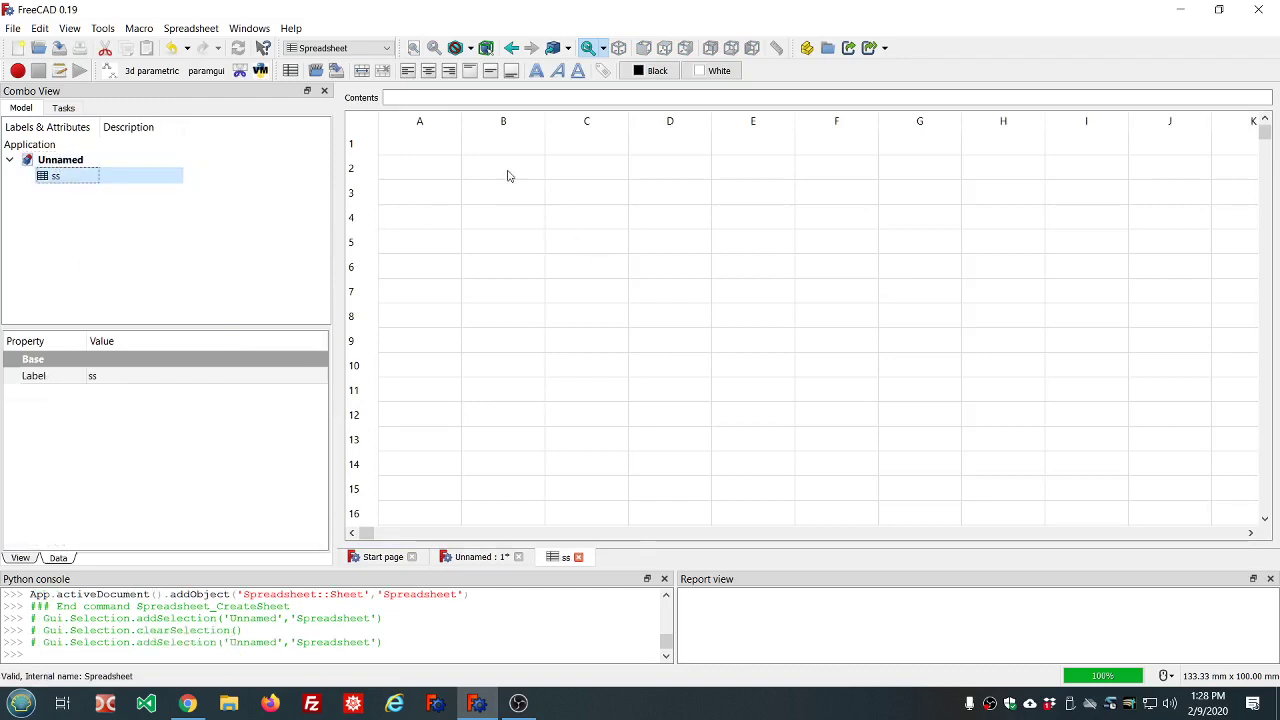
# Enter the labels ss_board_width, ss_board_height and ss_board_thickness in cells A1 to A3, and widen column A to fit them.
pyautogui.click(421, 147)
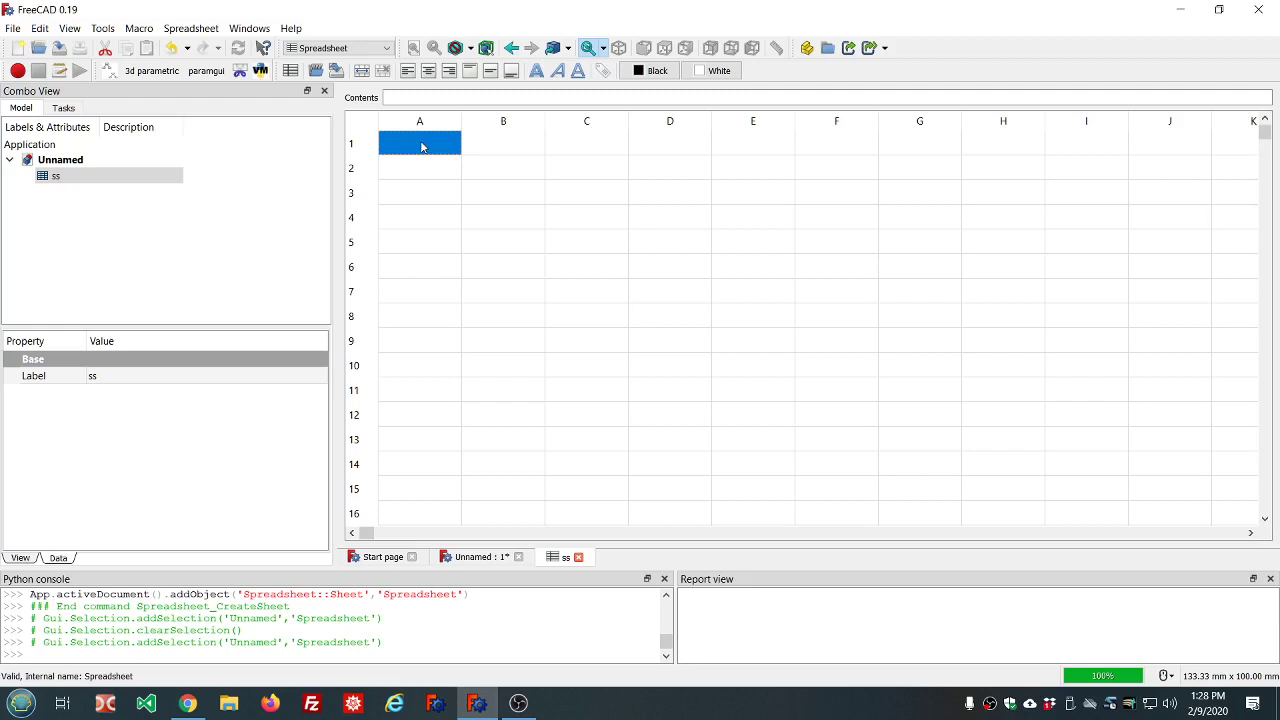
pyautogui.write('ss')
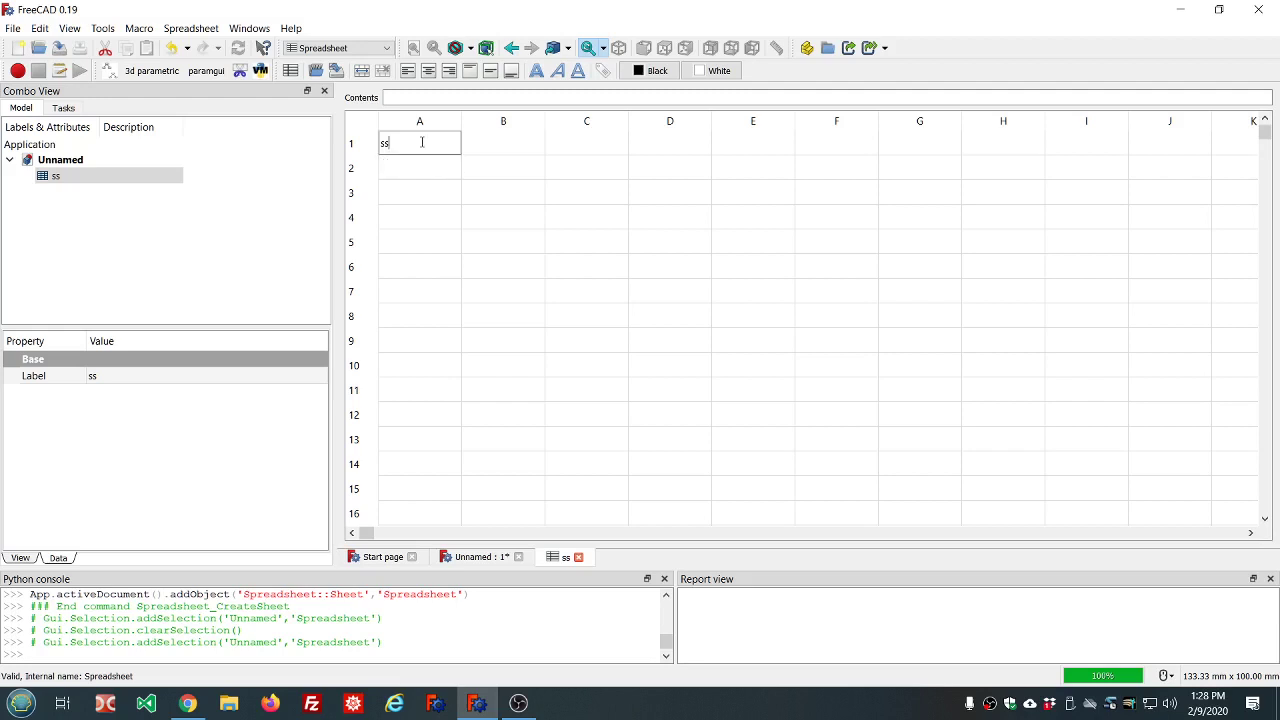
pyautogui.write('_board_width')
pyautogui.press('Return')
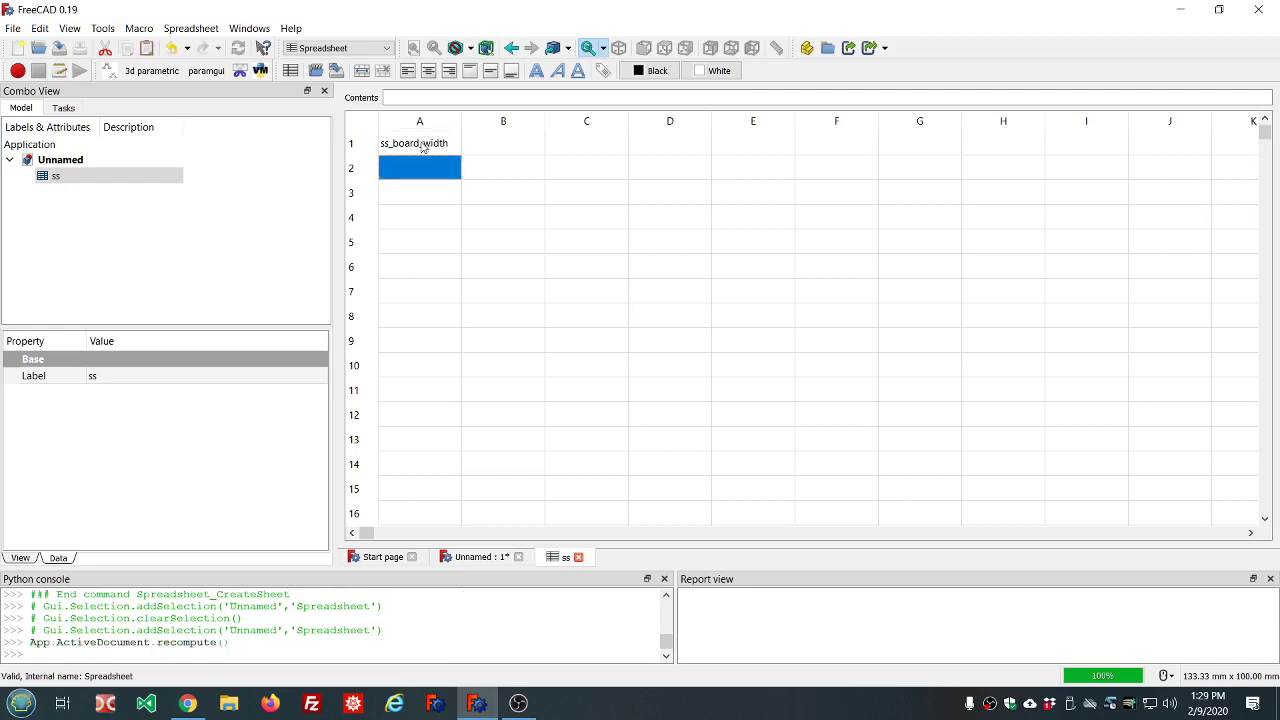
pyautogui.write('ss')
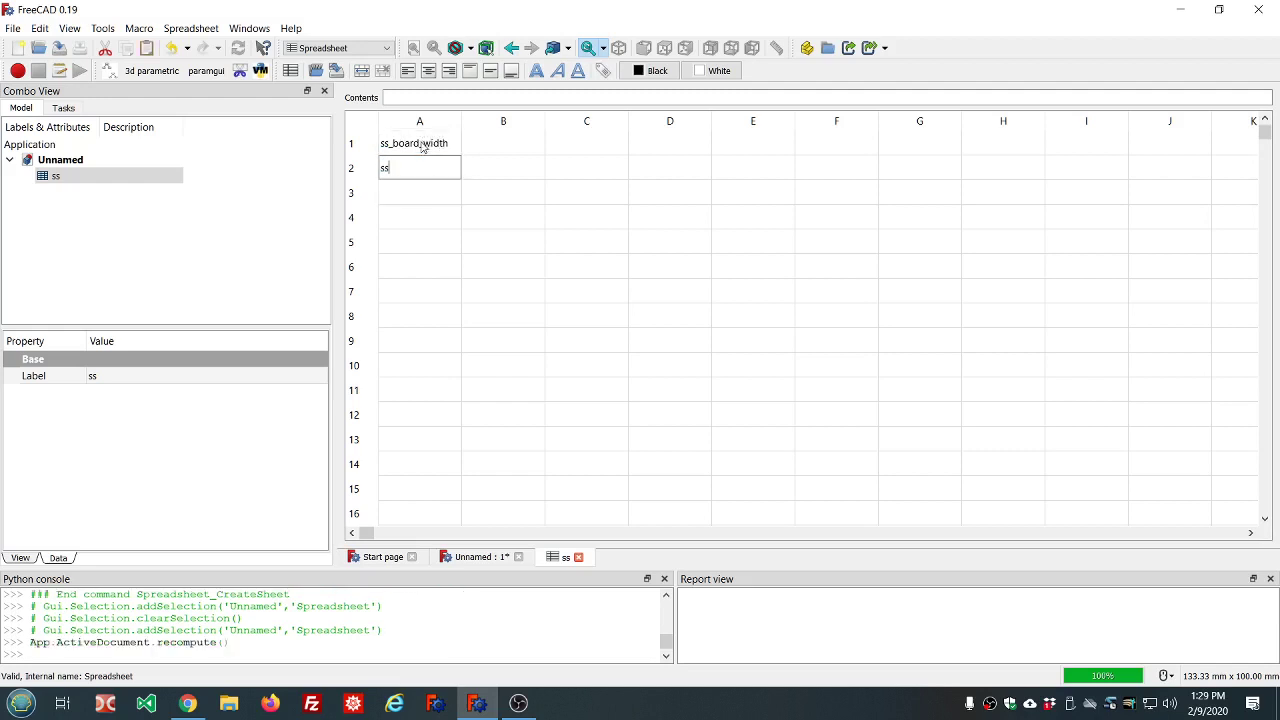
pyautogui.write('_board_height')
pyautogui.press('Return')
pyautogui.write('ss_')
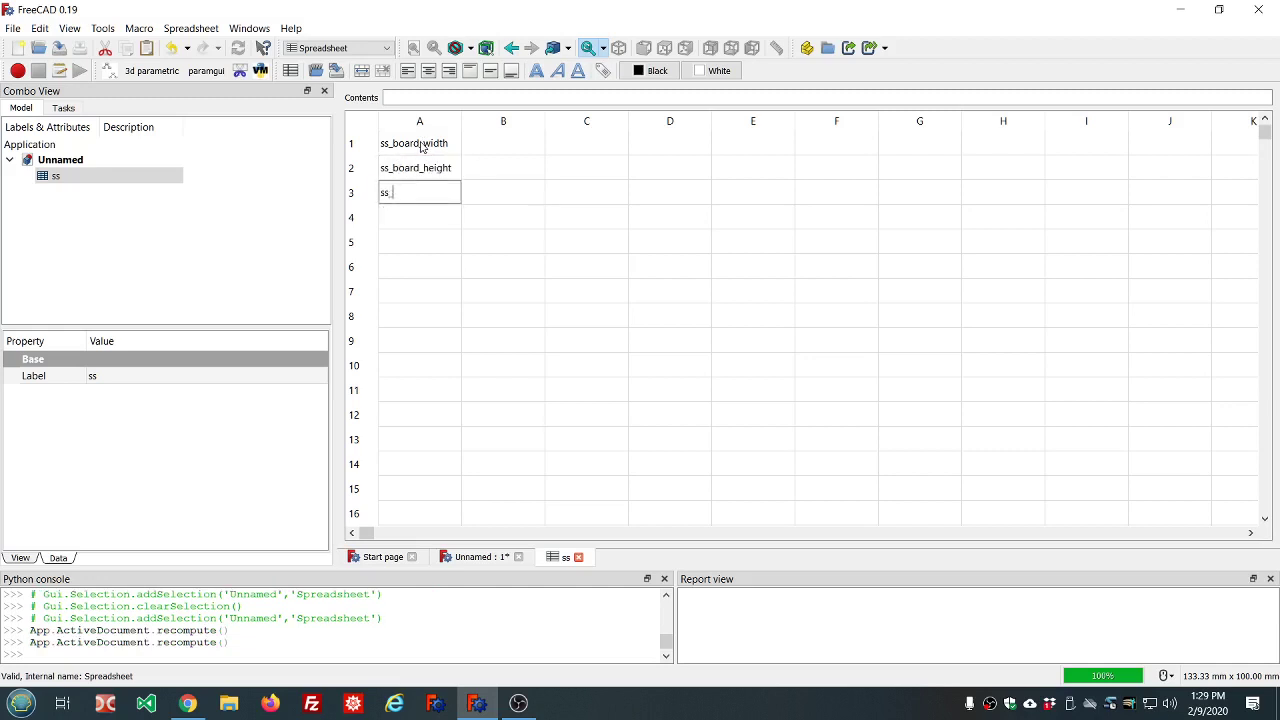
pyautogui.write('board_thickness')
pyautogui.press('Return')
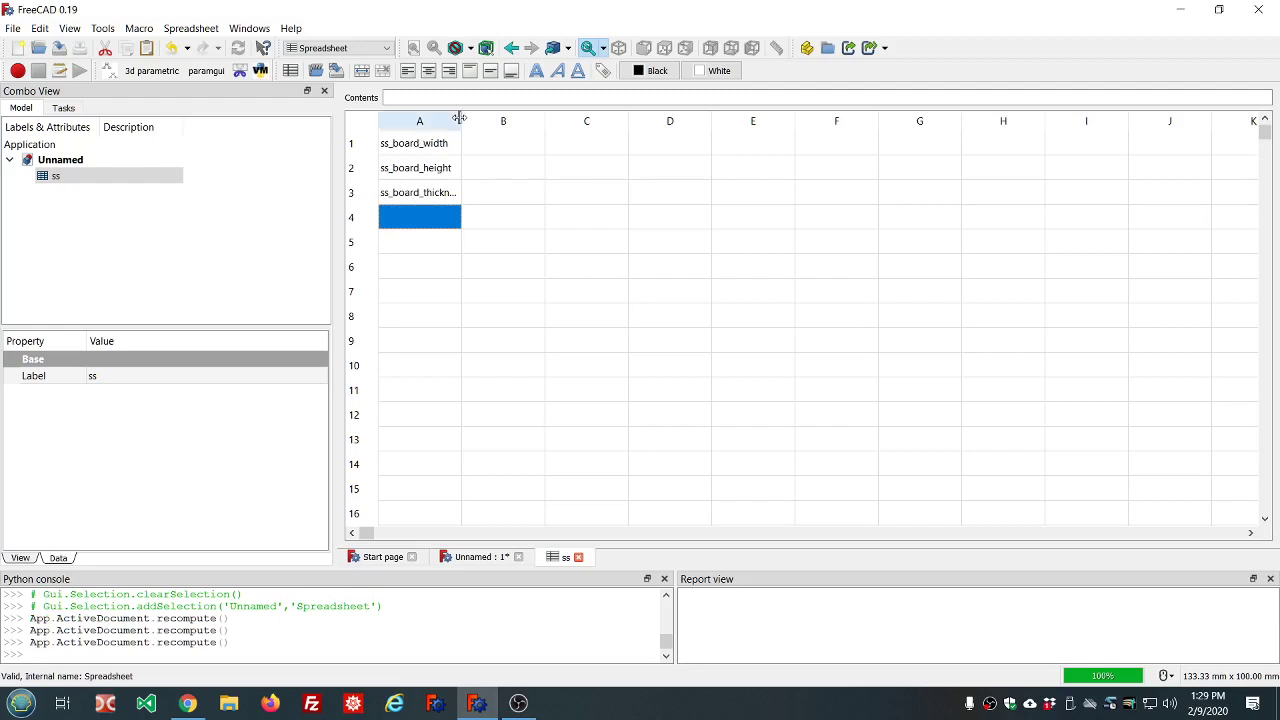
pyautogui.moveTo(459, 118); pyautogui.dragTo(497, 123)
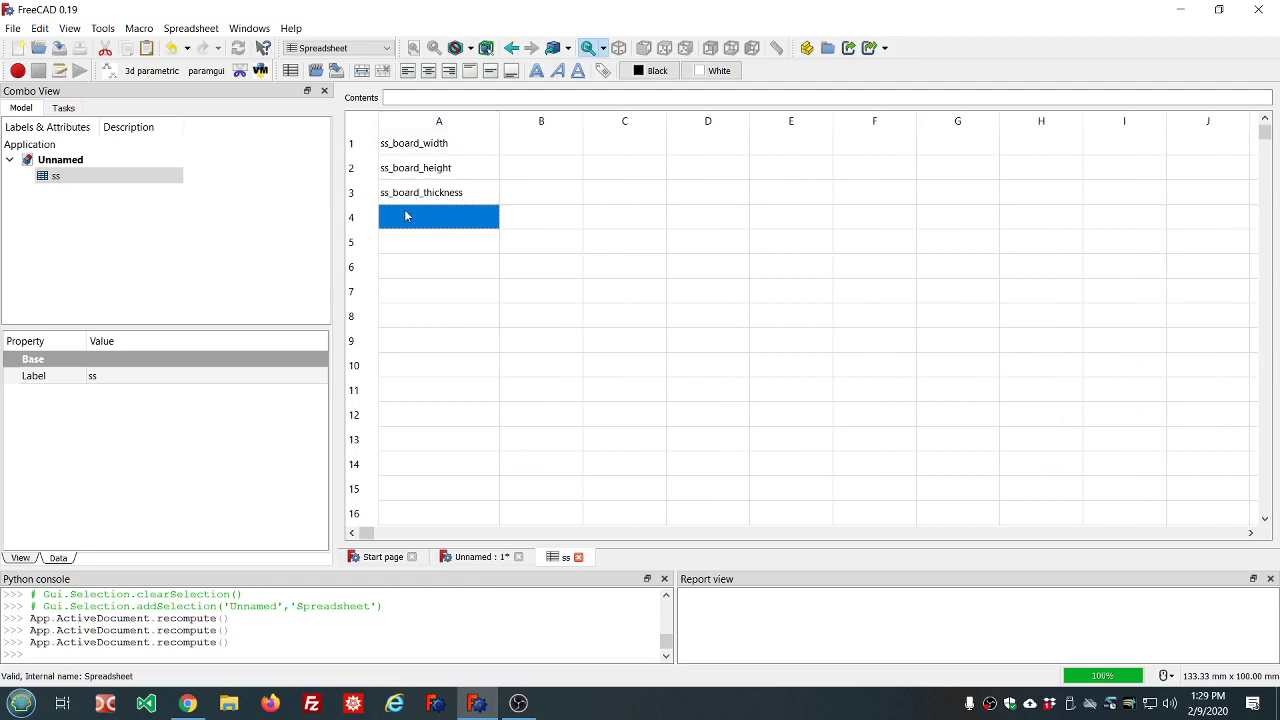
# Enter the labels ss_hole_radius, ss_x_interval and ss_y_interval in cells A4 to A6.
pyautogui.write('ss')
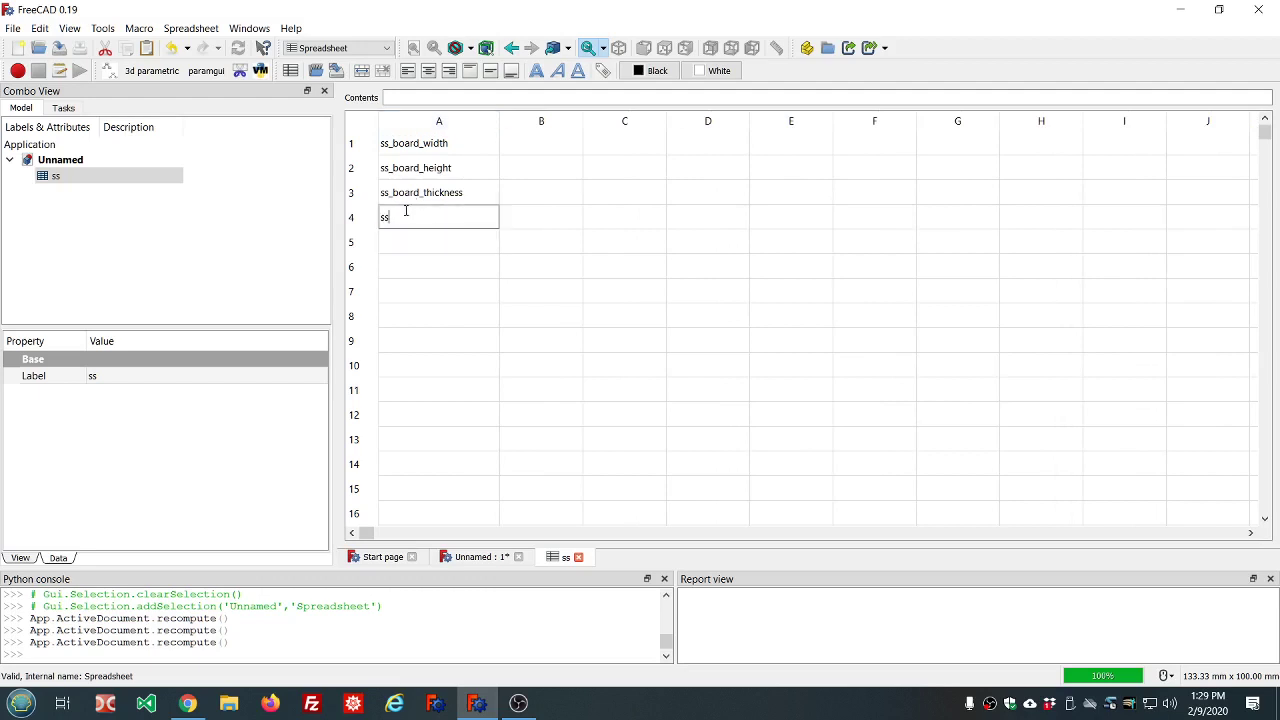
pyautogui.write('_hole_radius')
pyautogui.press('Return')
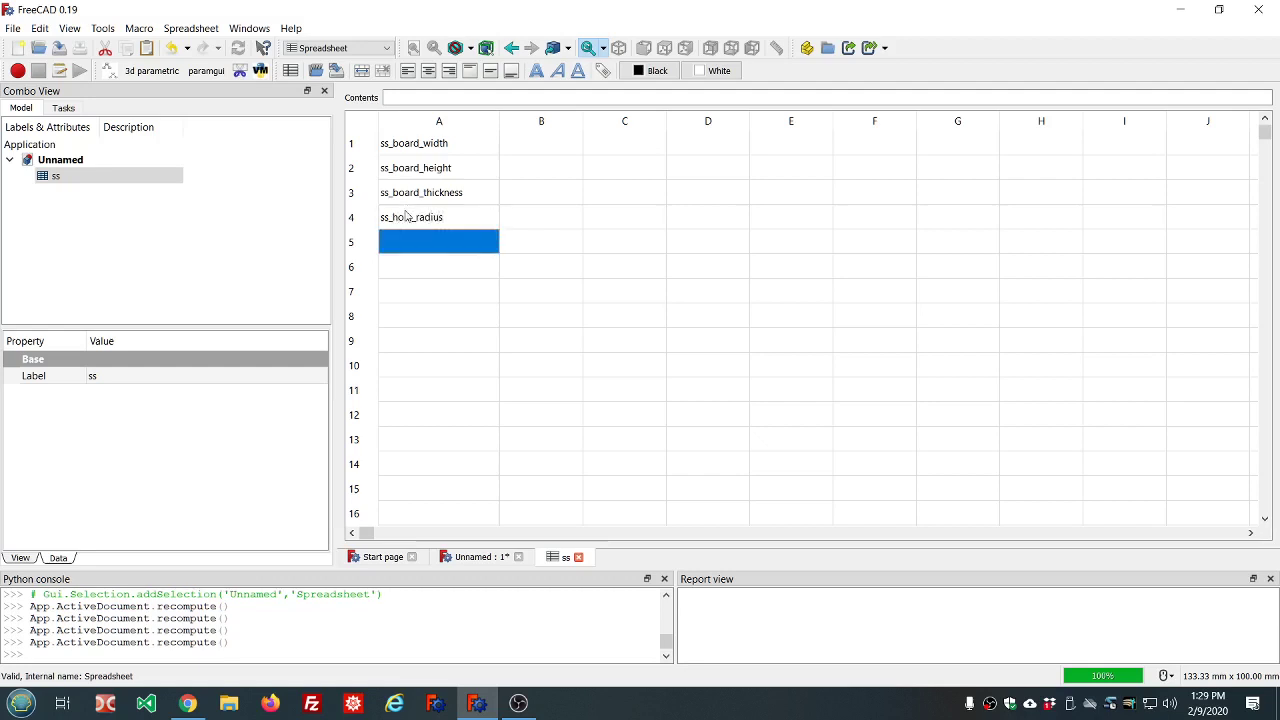
pyautogui.write('ss_x_')
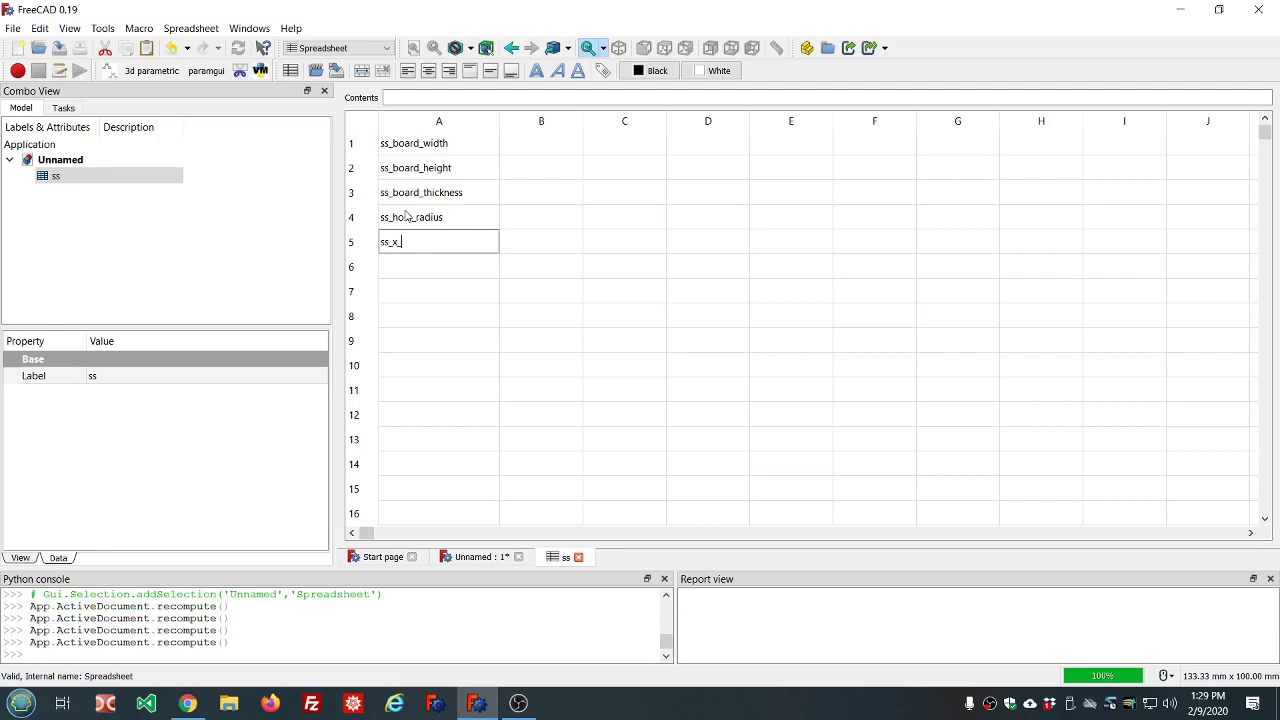
pyautogui.write('interval')
pyautogui.press('Return')
pyautogui.write('ss')
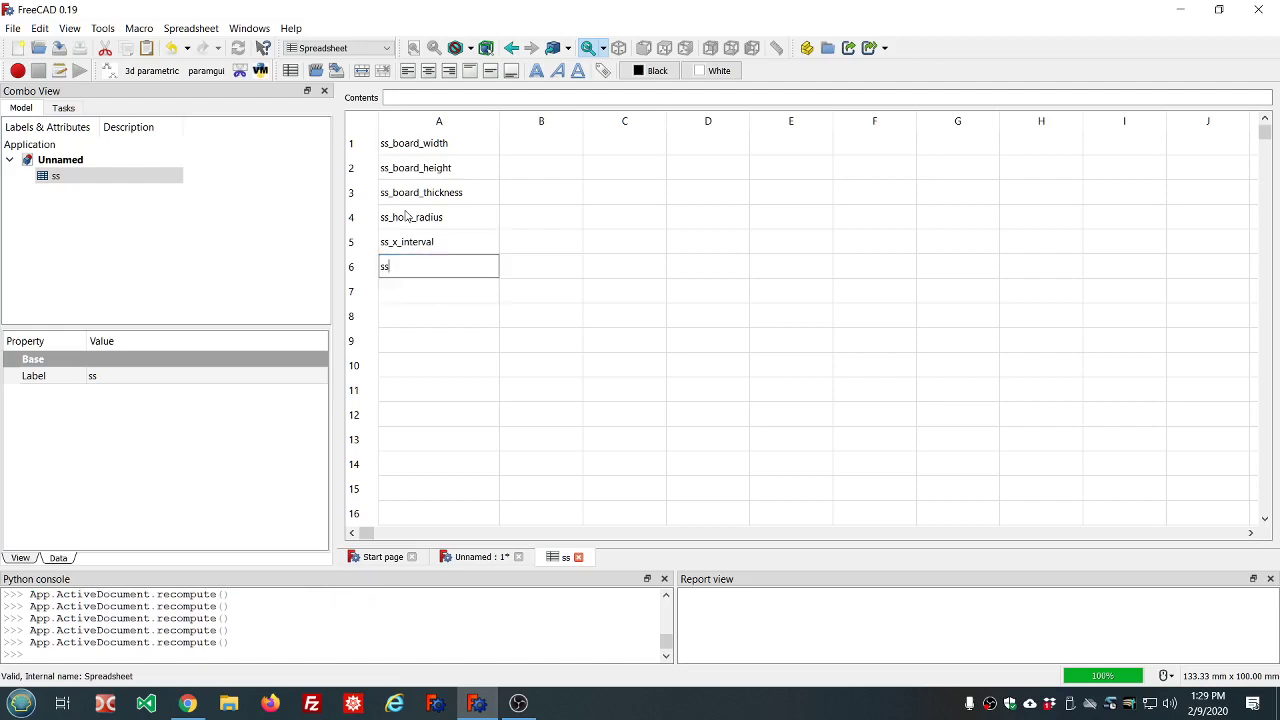
pyautogui.write('_y_interval')
pyautogui.click(486, 196)
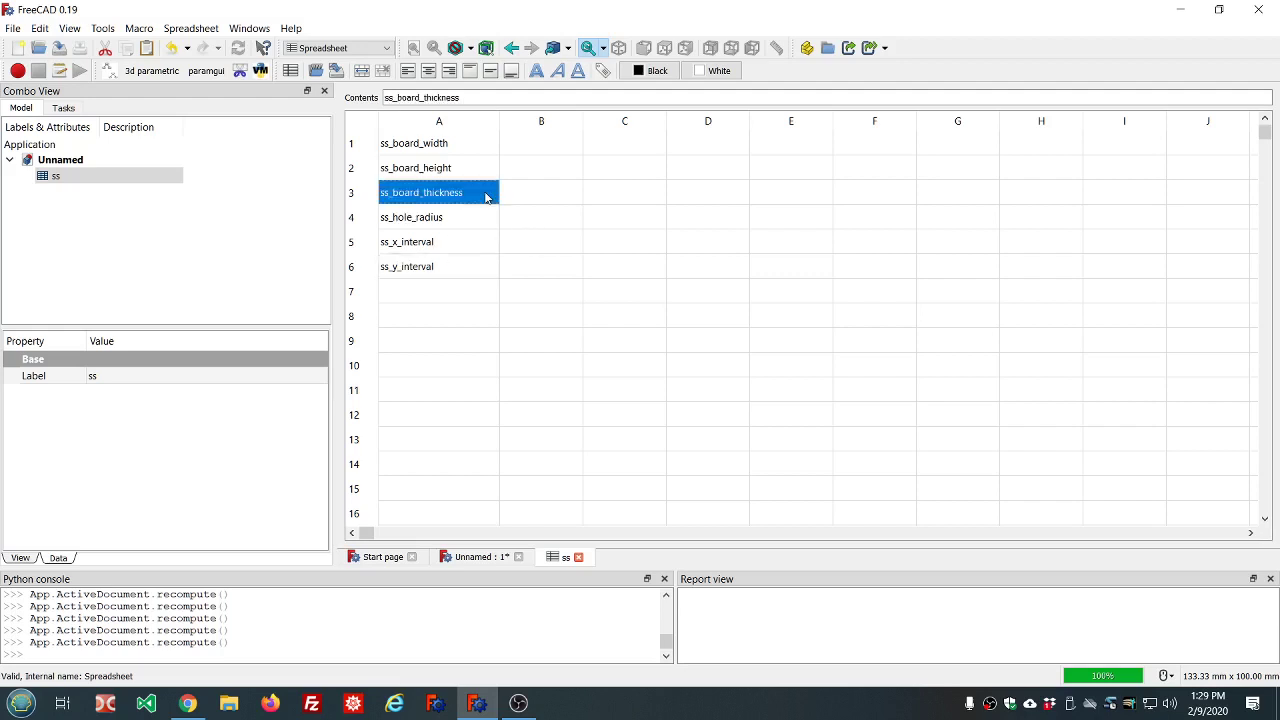
# Switch to the Part workbench while keeping the spreadsheet open.
pyautogui.click(440, 295)
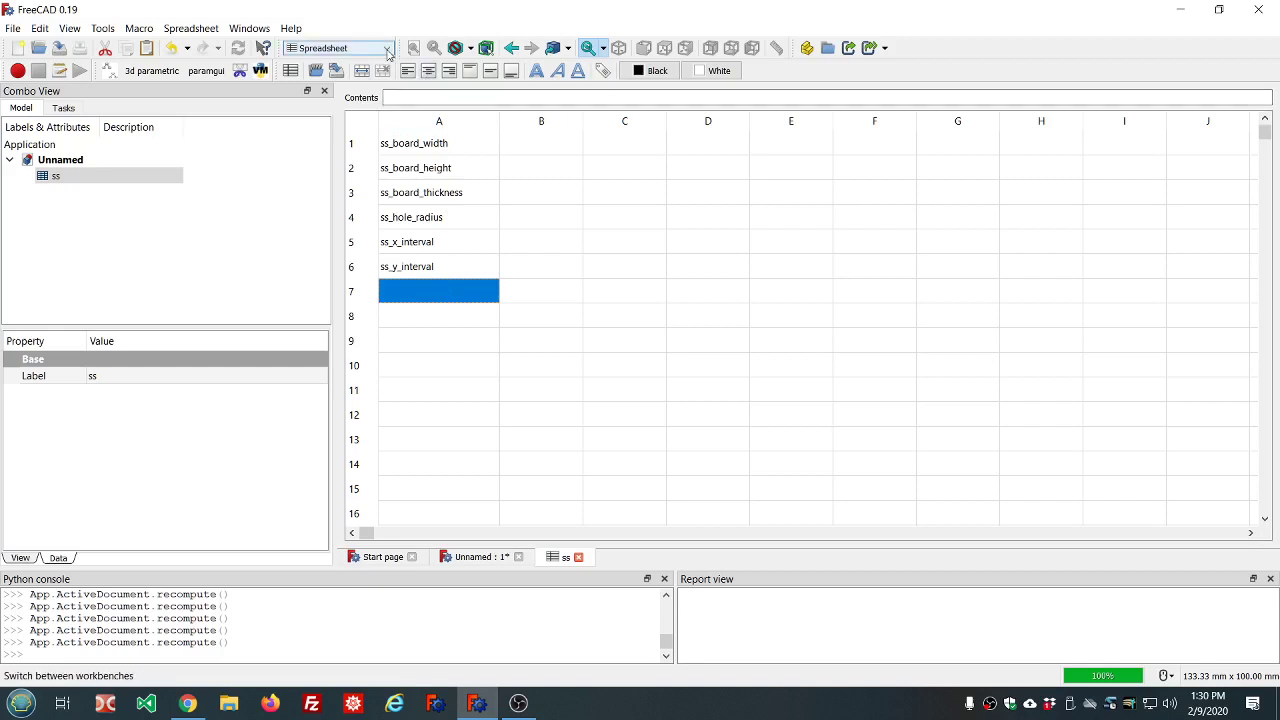
pyautogui.click(387, 49)
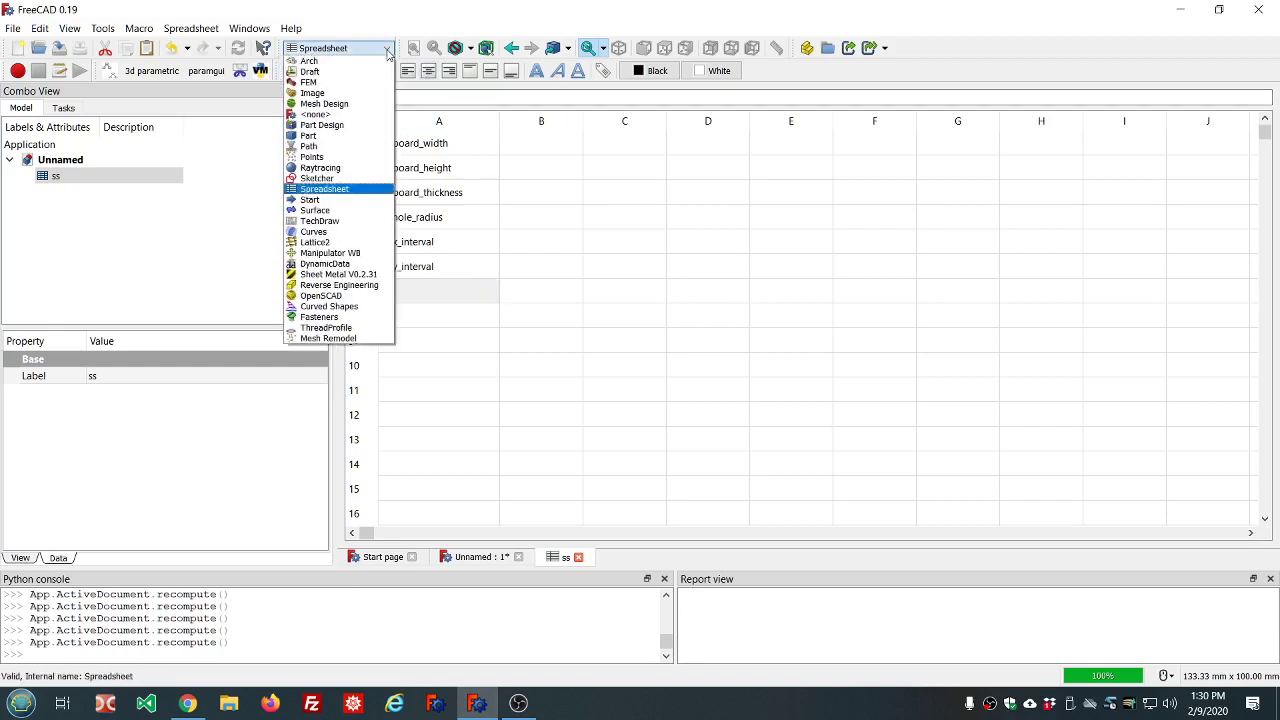
pyautogui.click(354, 137)
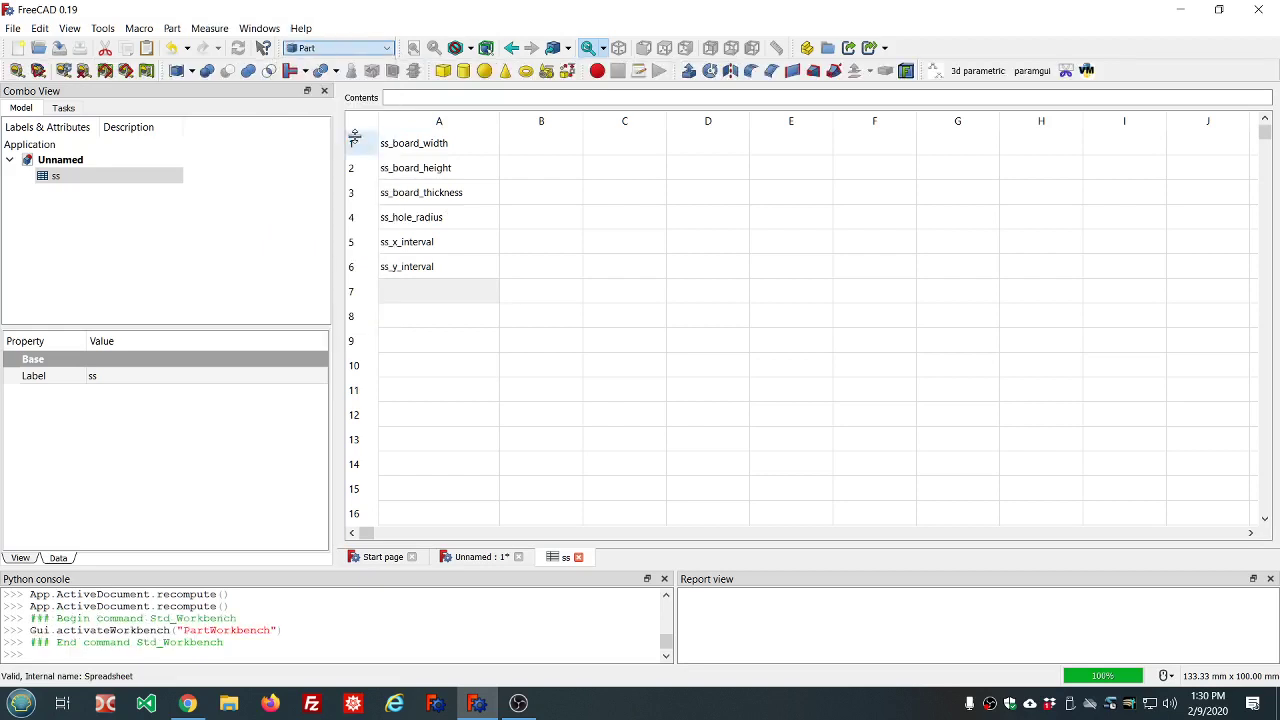
# Assign the alias ss_board_width to cell B1, beside the board width label.
pyautogui.click(441, 146)
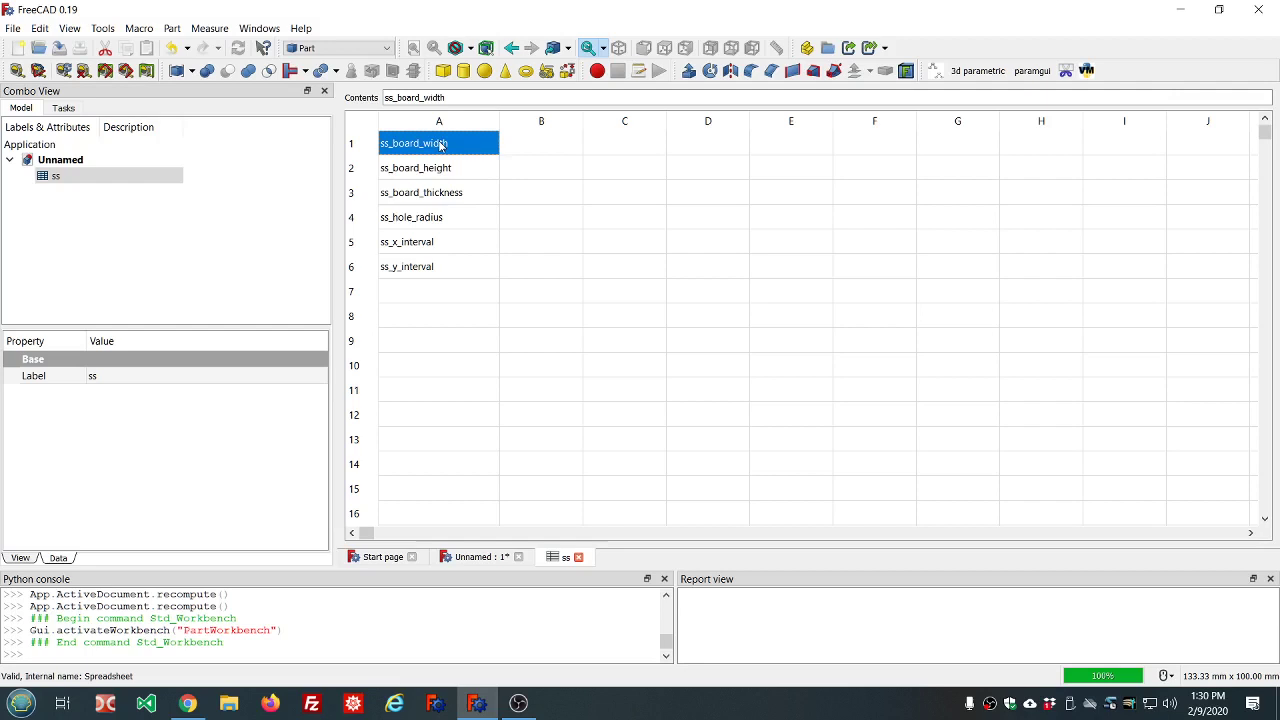
pyautogui.rightClick(440, 146)
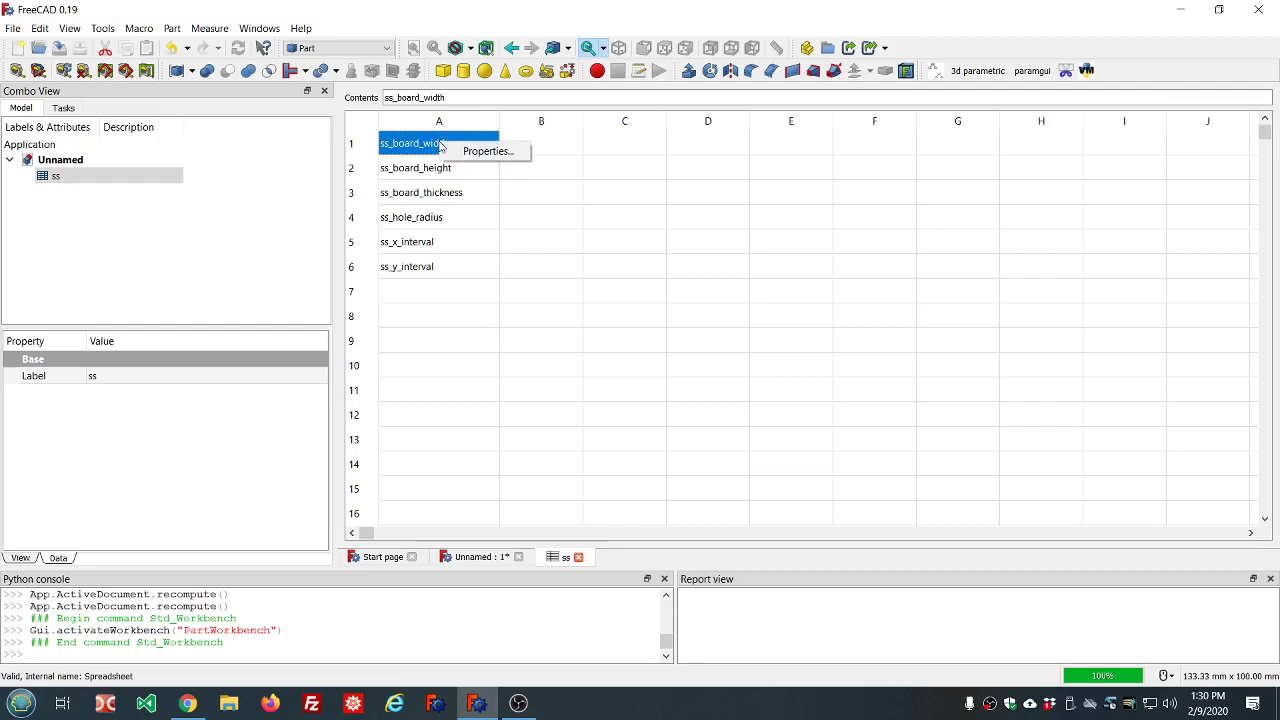
pyautogui.click(545, 144)
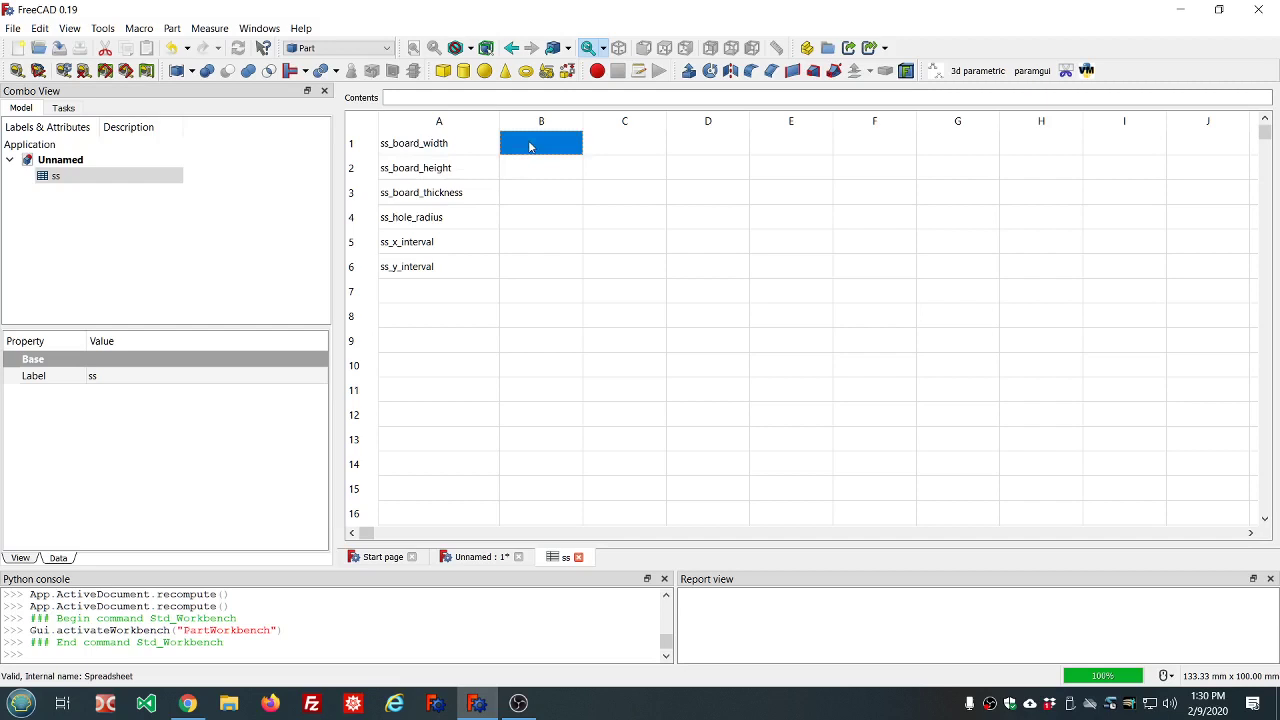
pyautogui.rightClick(530, 147)
pyautogui.click(552, 152)
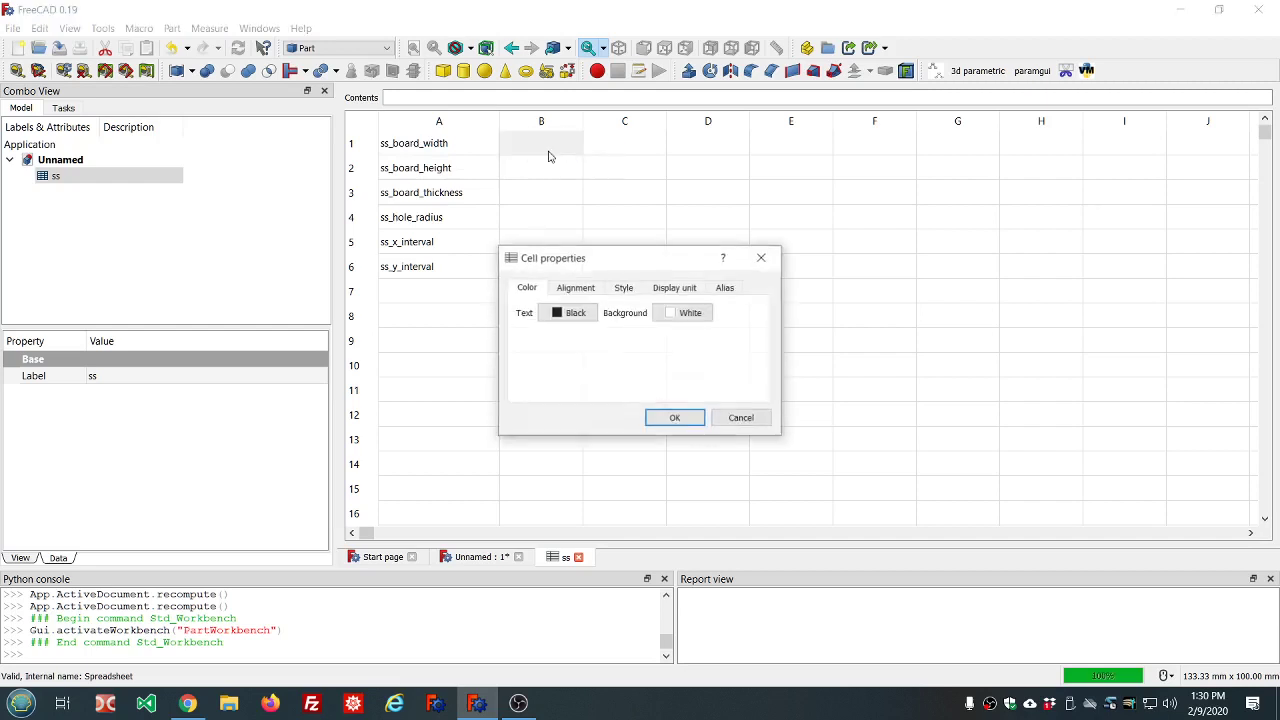
pyautogui.click(725, 288)
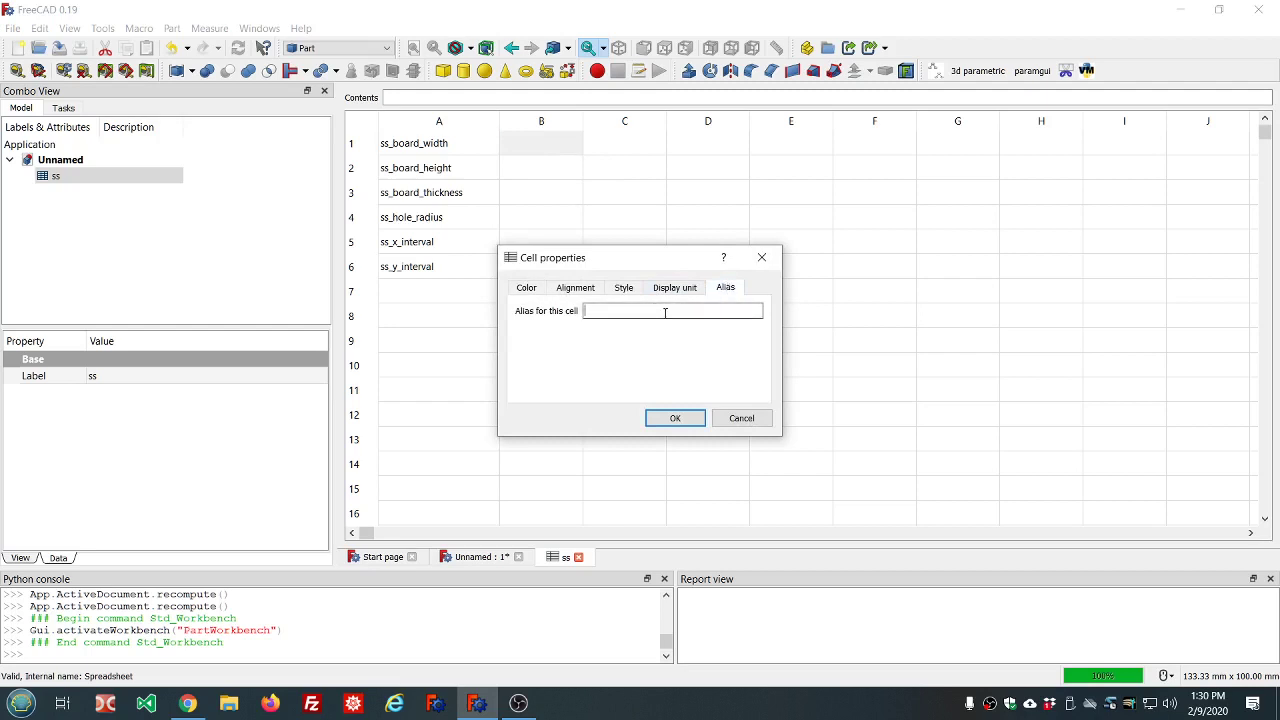
pyautogui.write('ss_board_width')
pyautogui.press('Return')
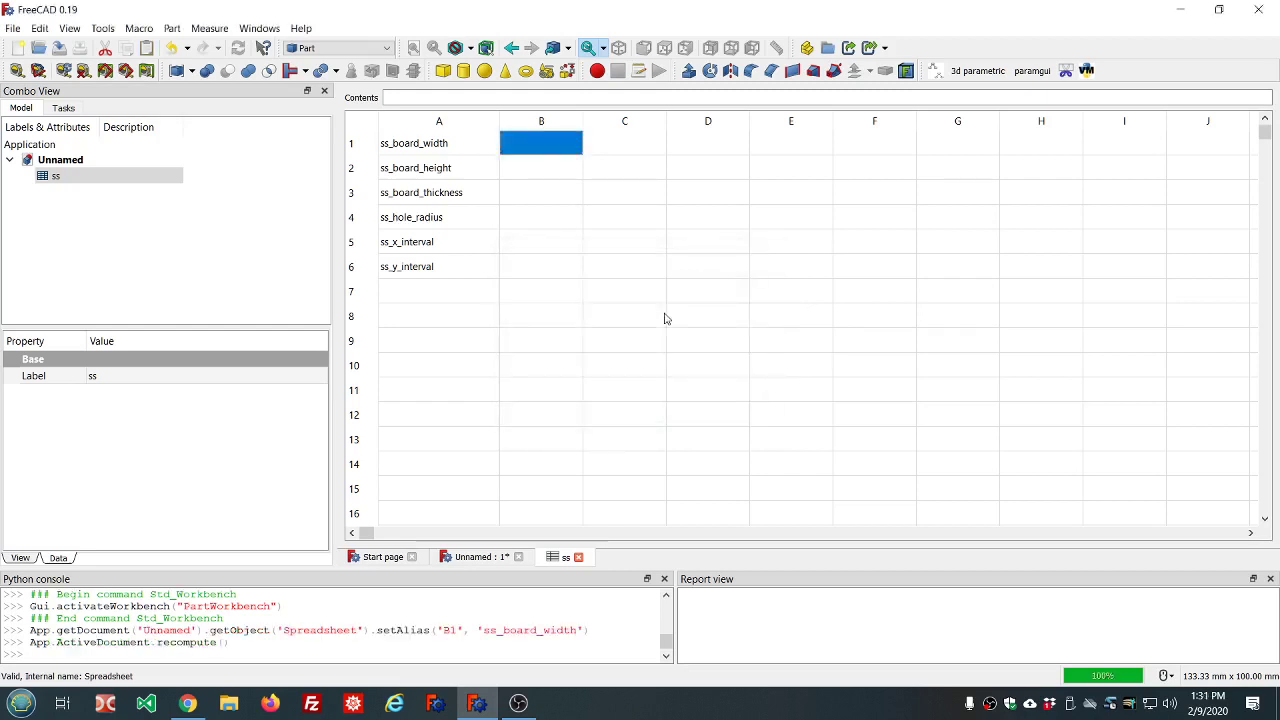
pyautogui.click(565, 166)
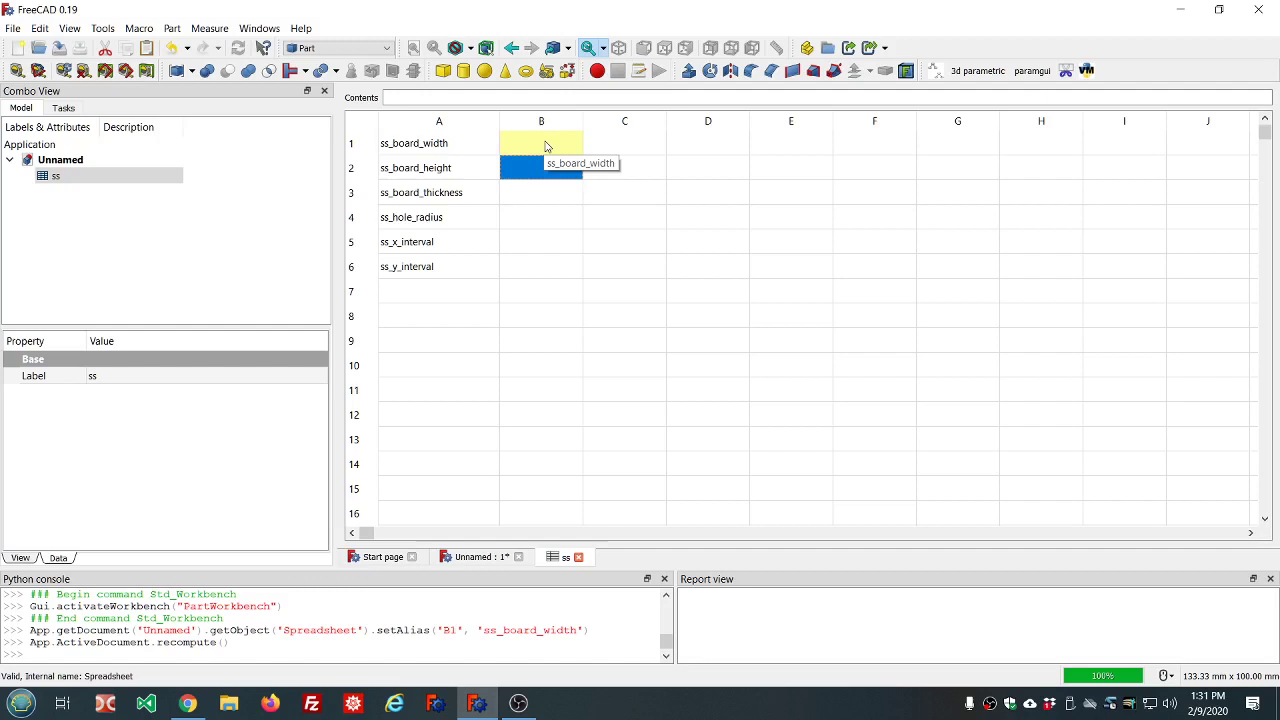
pyautogui.click(640, 146)
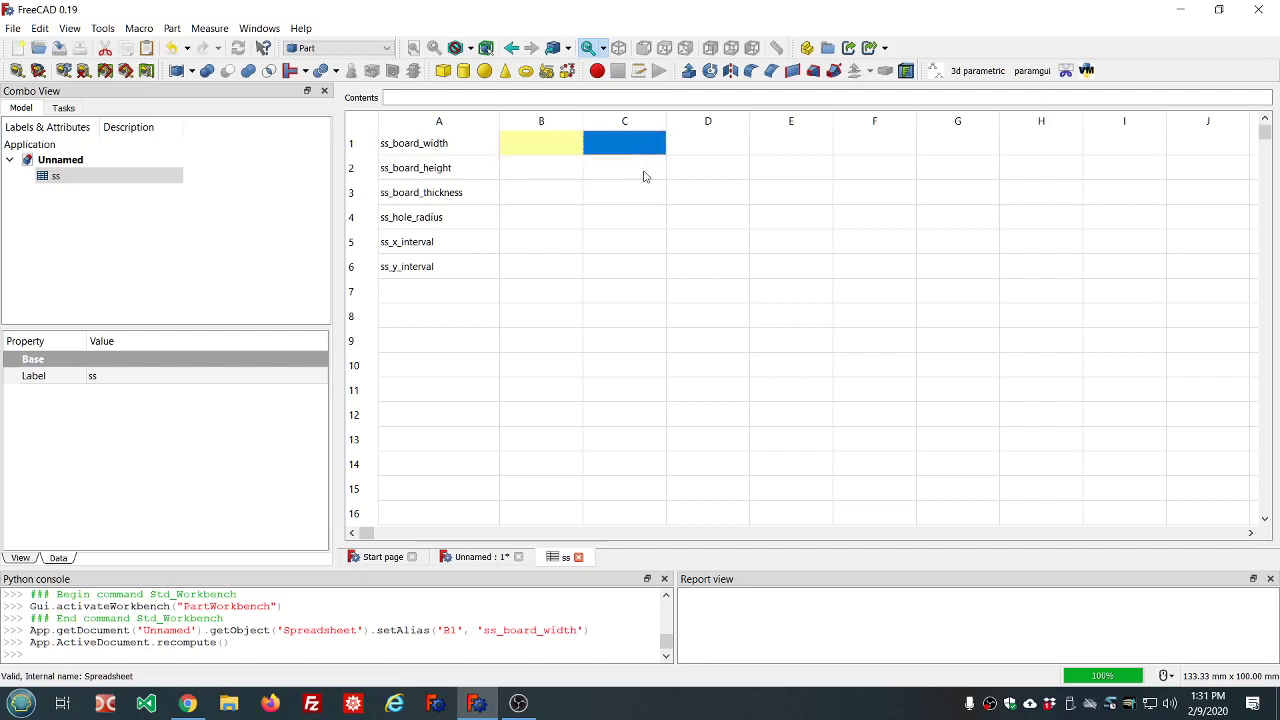
# Look up the EasyAlias macro in the addon manager and read its description and installation status.
pyautogui.click(644, 176)
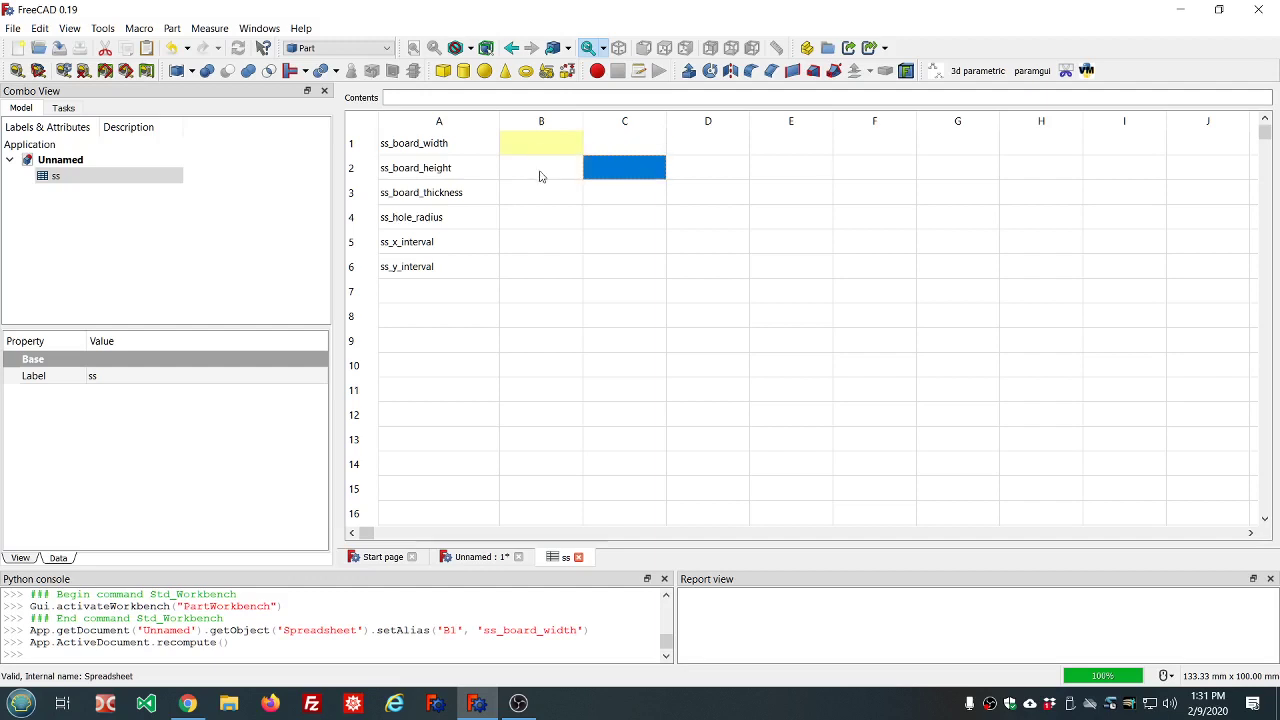
pyautogui.click(540, 174)
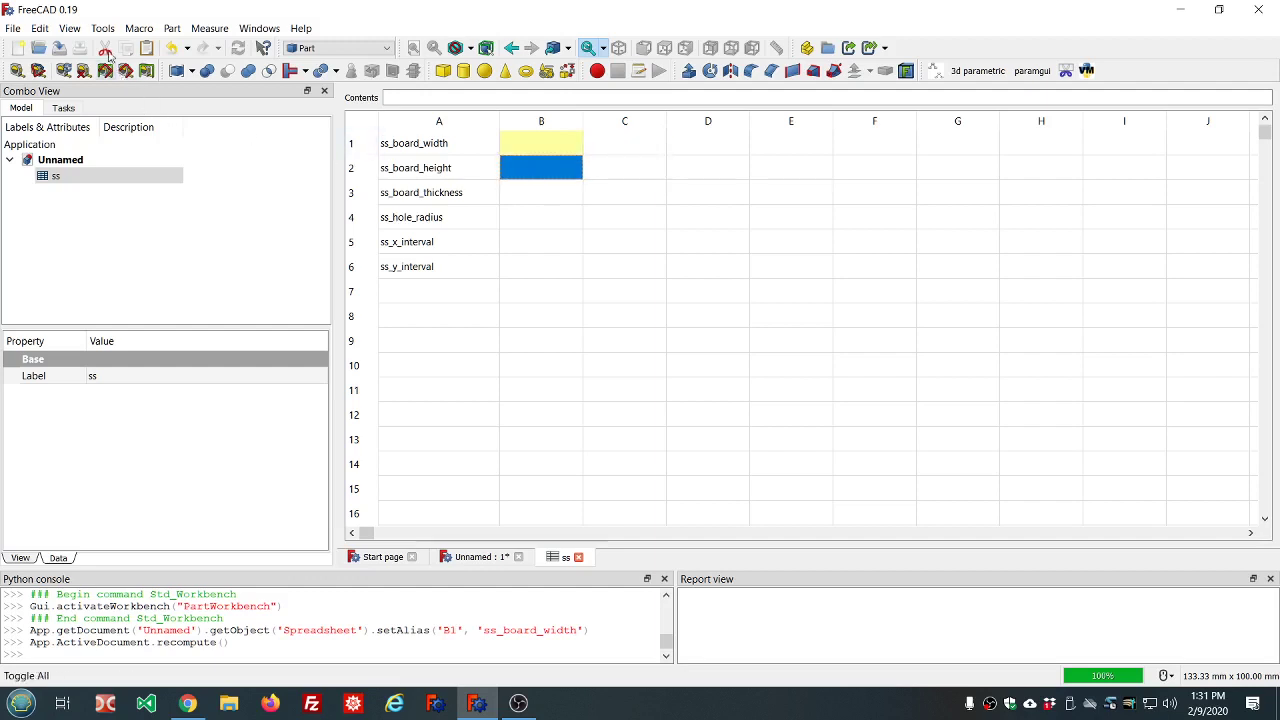
pyautogui.click(103, 33)
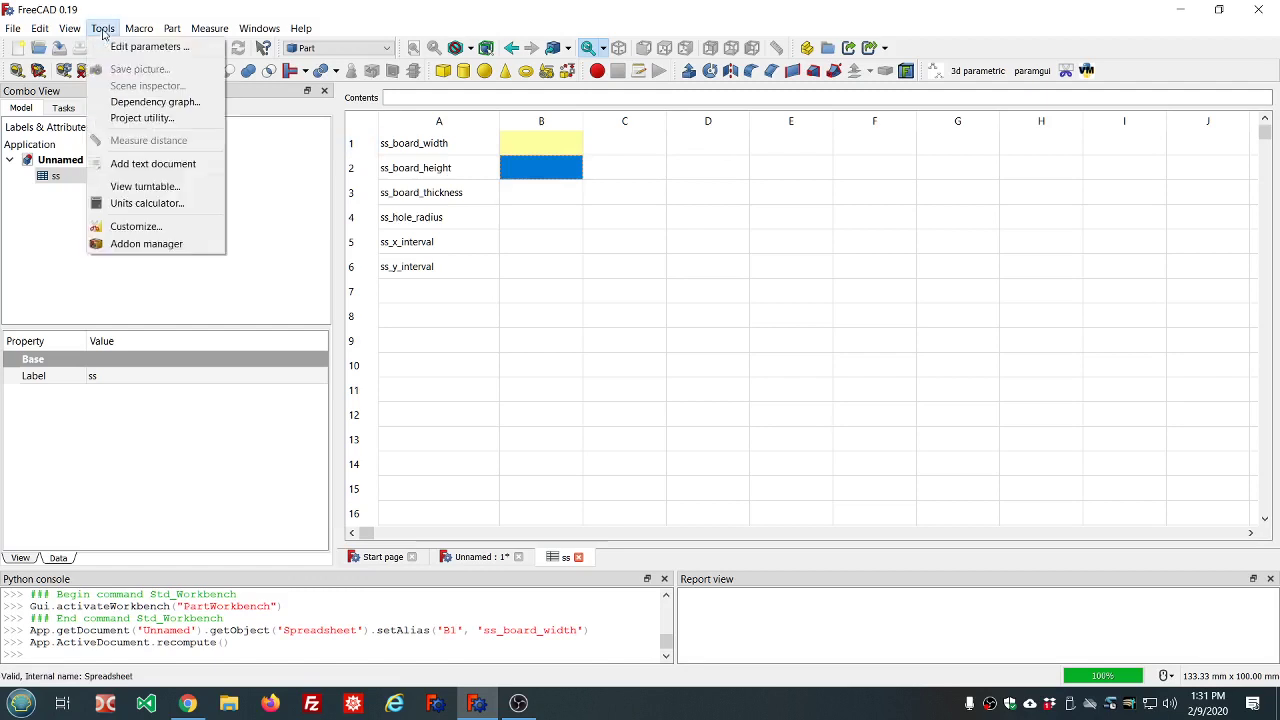
pyautogui.click(145, 245)
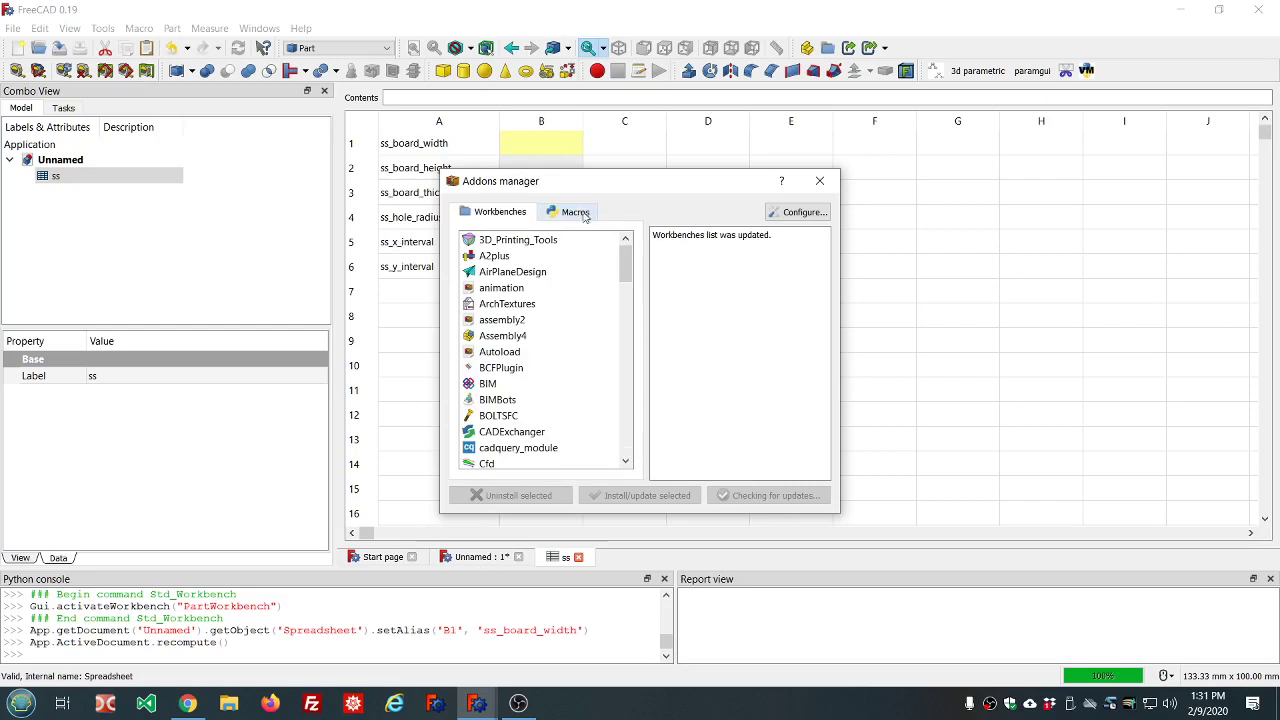
pyautogui.click(581, 214)
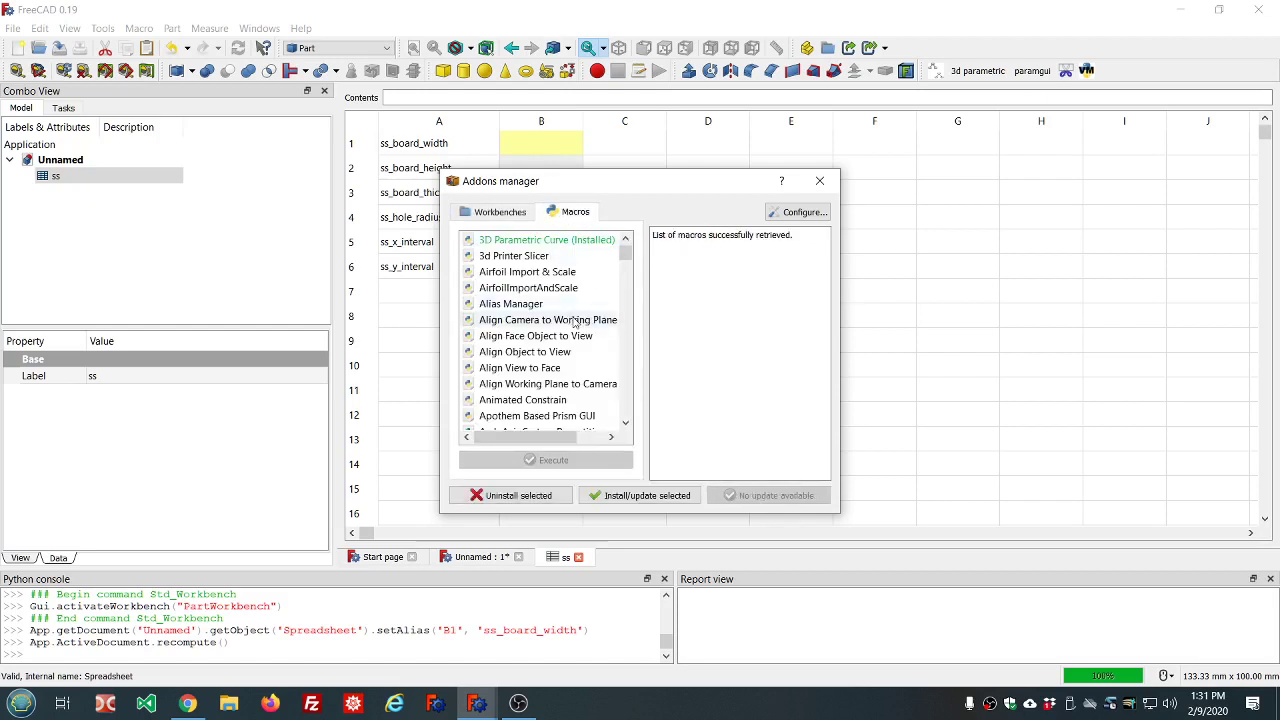
pyautogui.scroll(-2, 574, 322)
pyautogui.scroll(-15, 574, 322)
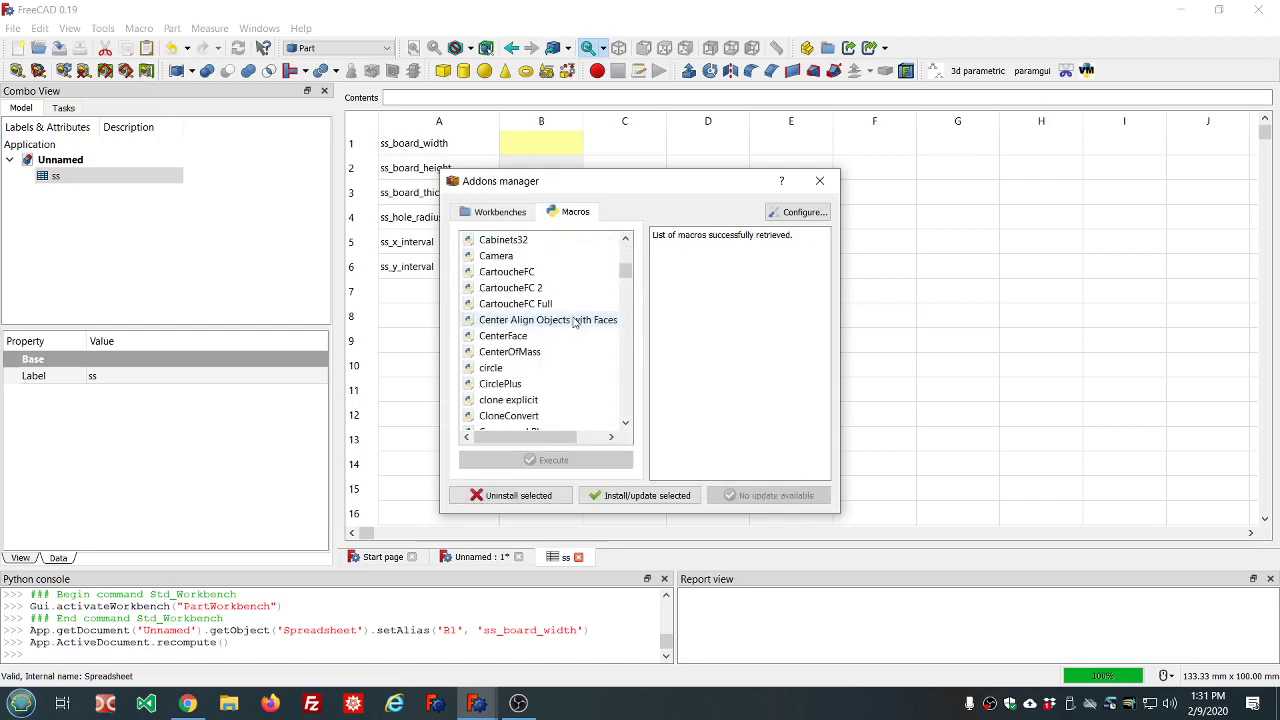
pyautogui.click(546, 306)
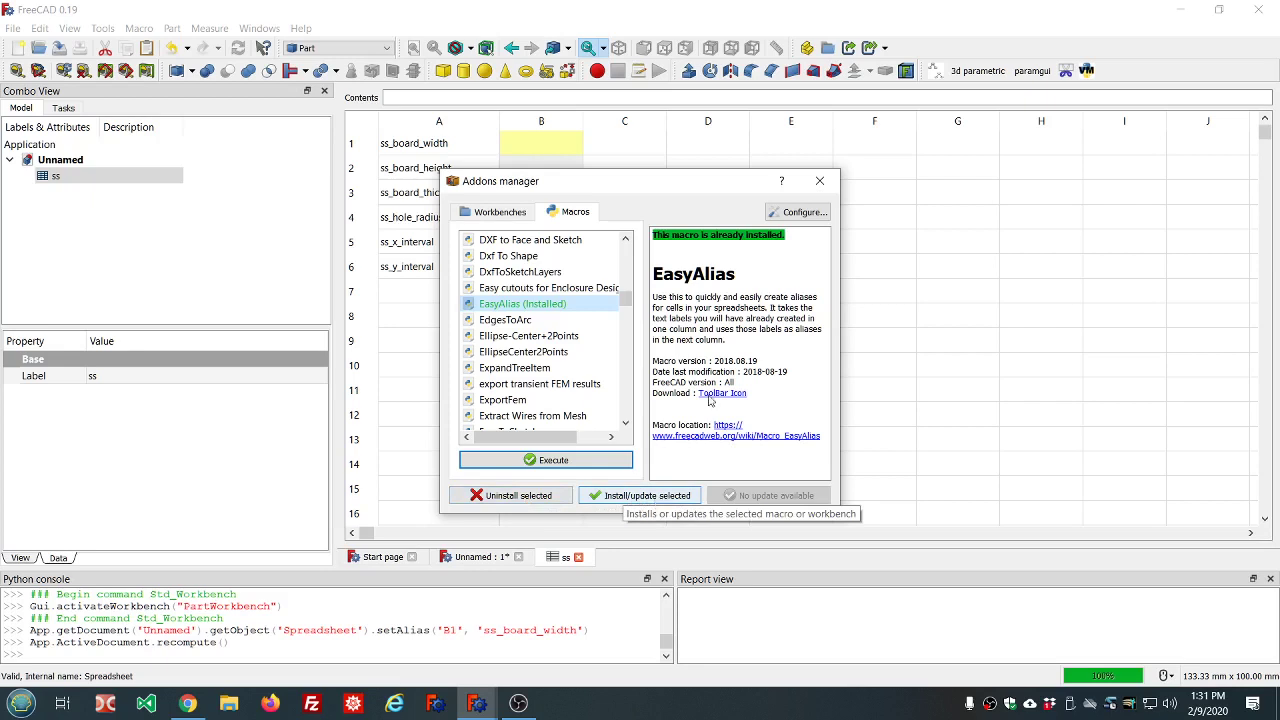
pyautogui.click(825, 184)
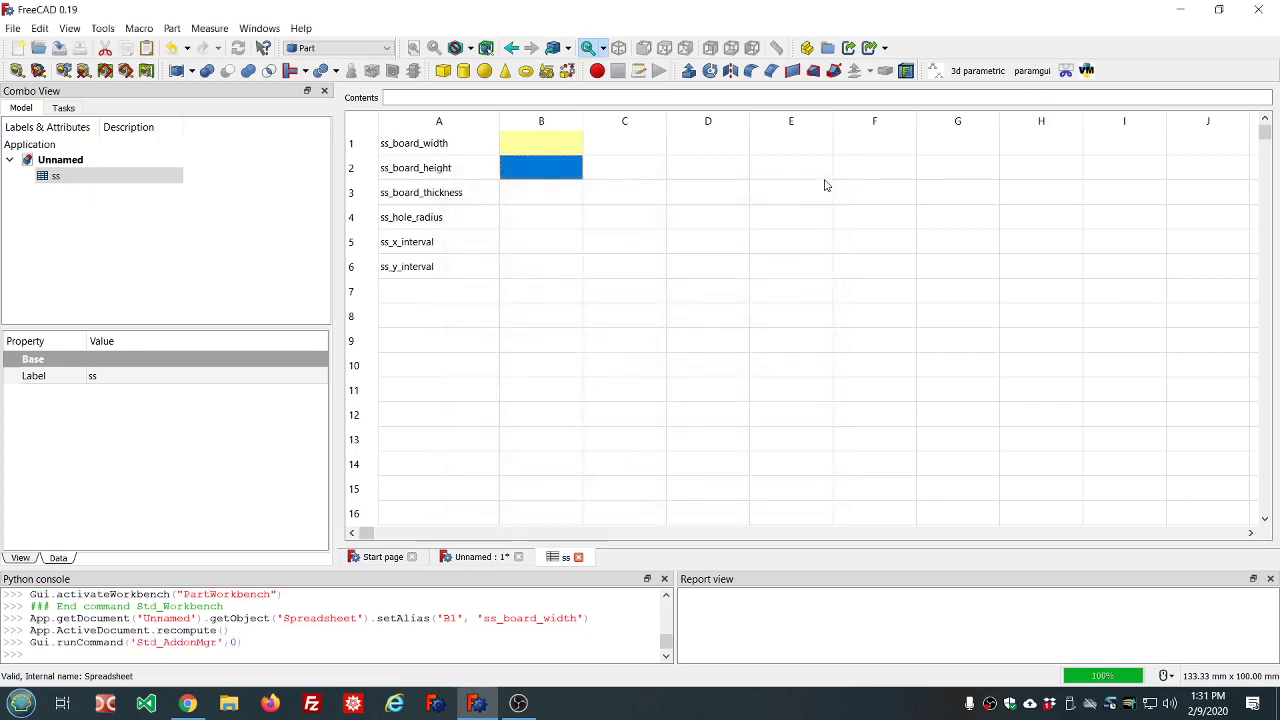
# Try to run EasyAlias.FCMacro on the labels in cells A2 to A6 without the spreadsheet object selected.
pyautogui.click(271, 175)
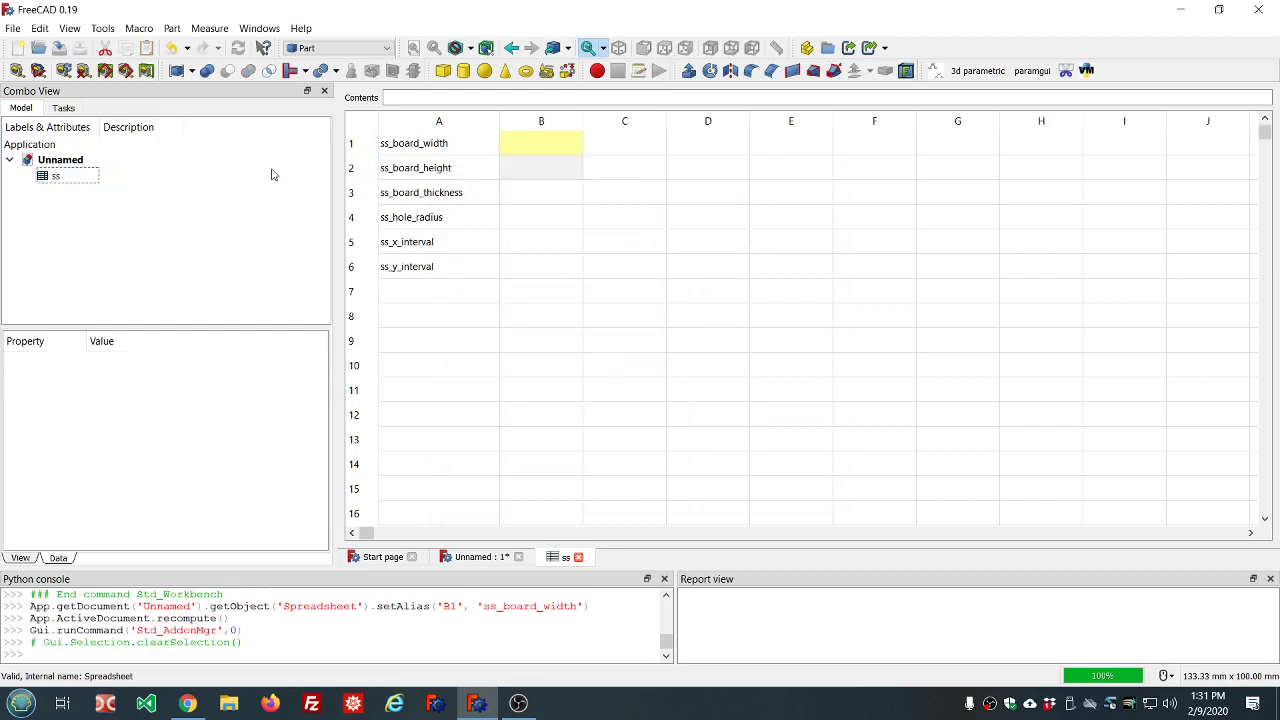
pyautogui.click(412, 178)
pyautogui.moveTo(412, 180); pyautogui.dragTo(424, 269)
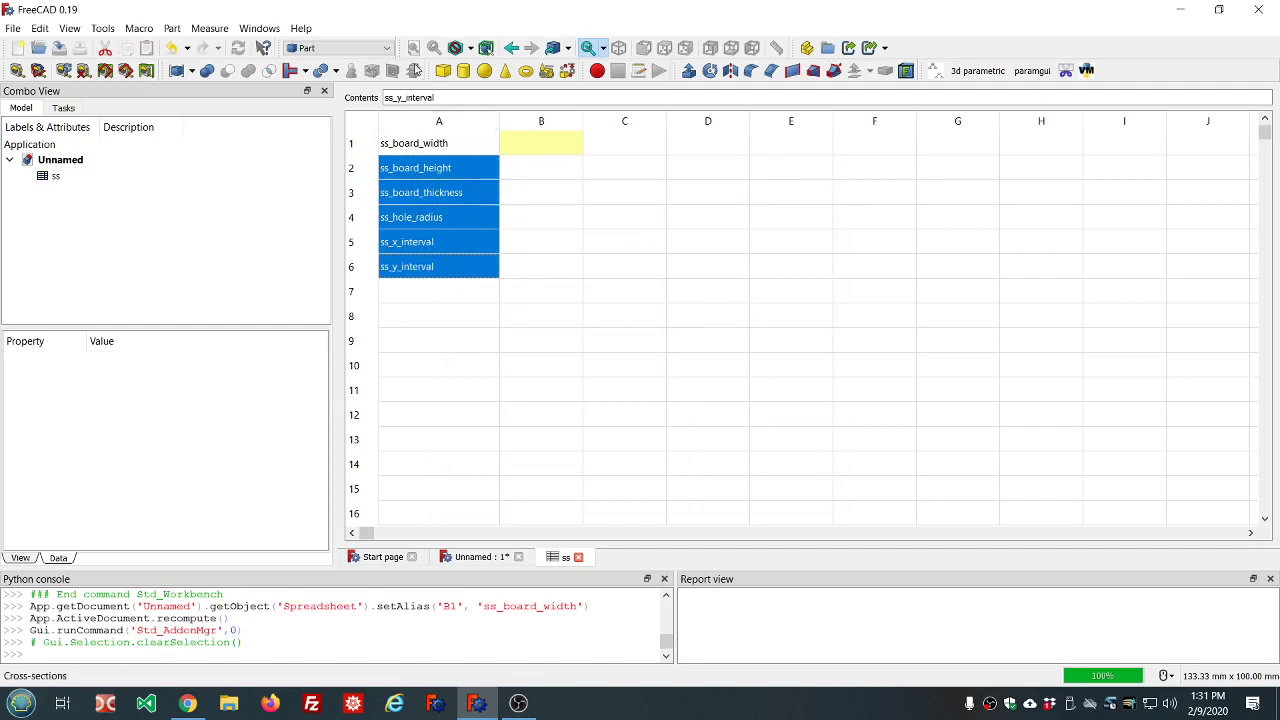
pyautogui.click(142, 30)
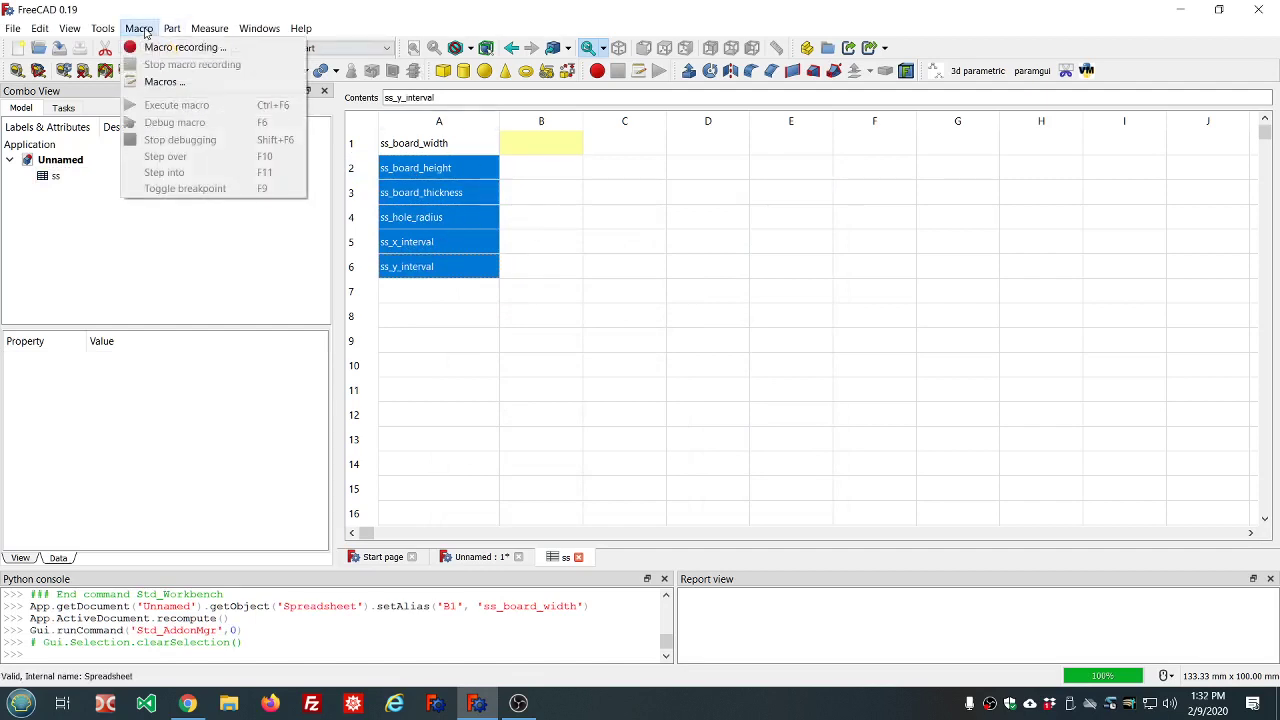
pyautogui.click(156, 81)
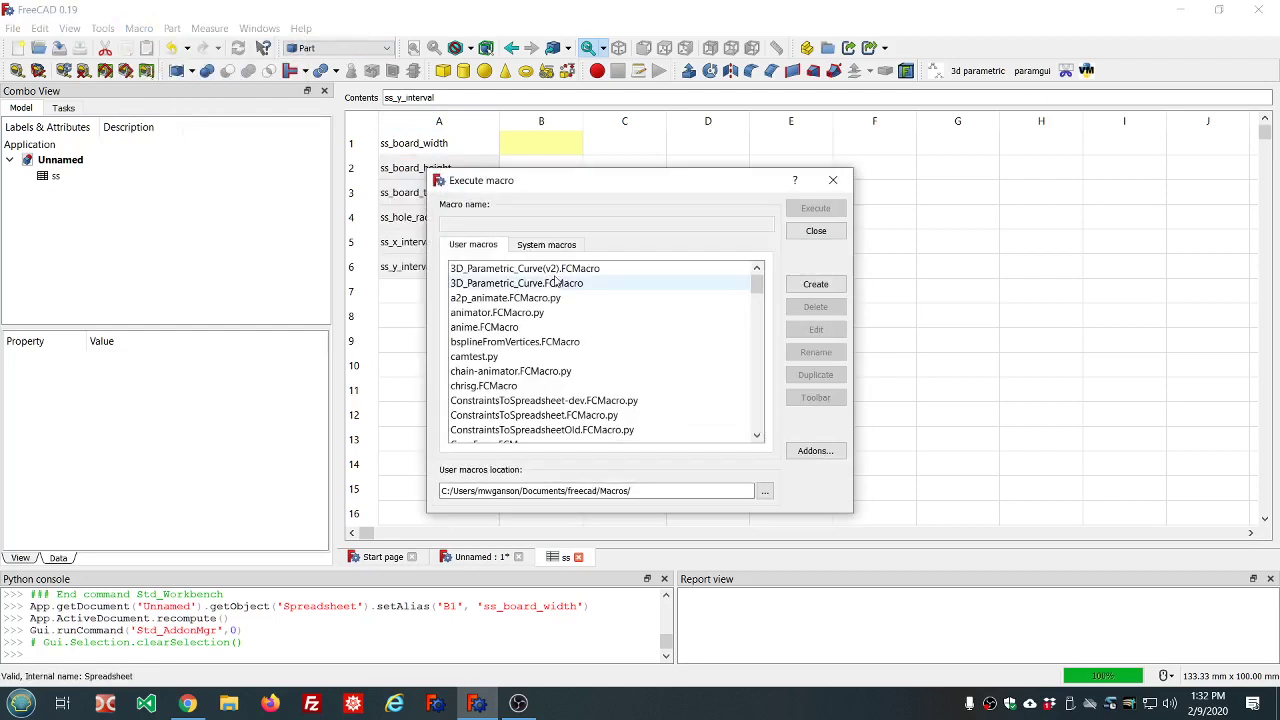
pyautogui.scroll(-7, 550, 340)
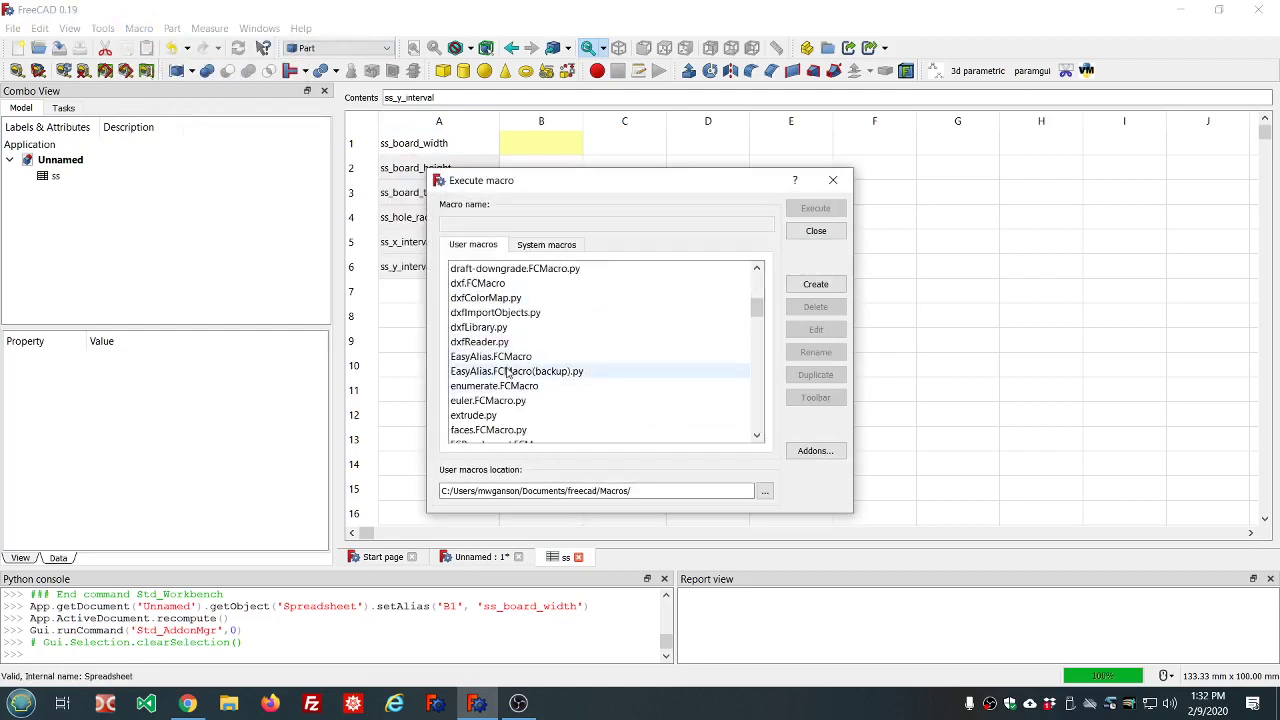
pyautogui.click(507, 358)
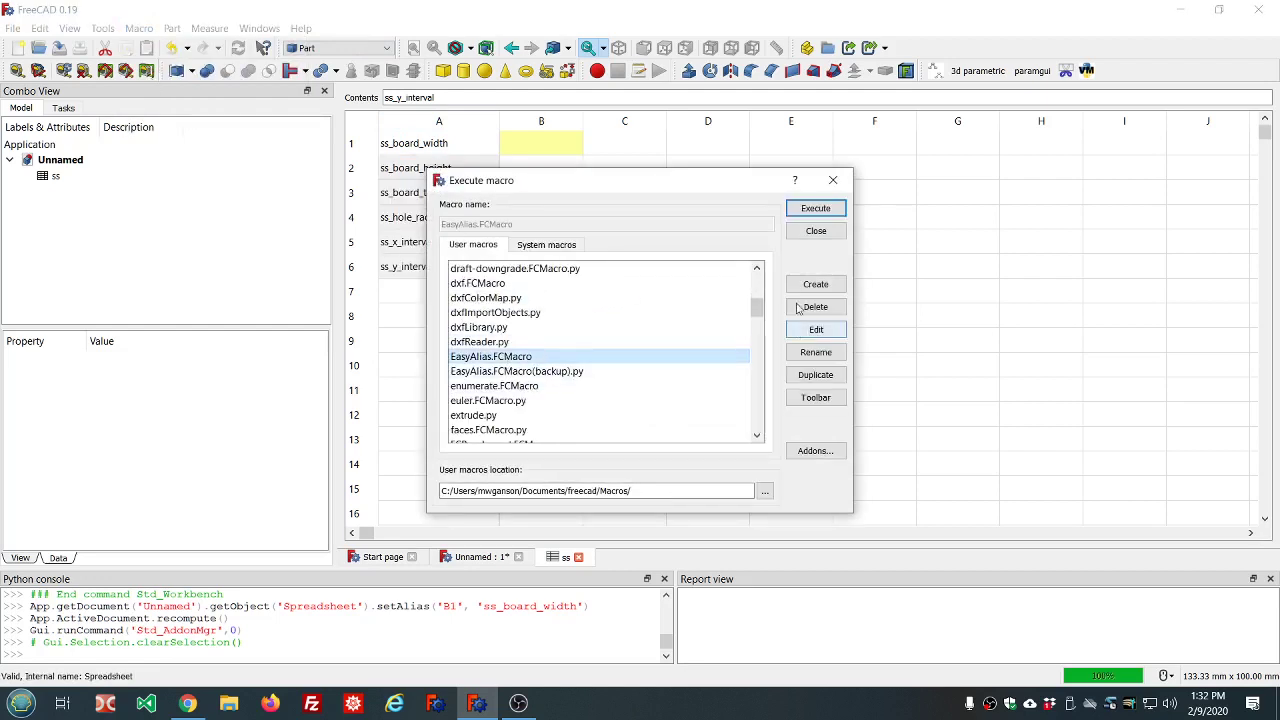
pyautogui.click(813, 210)
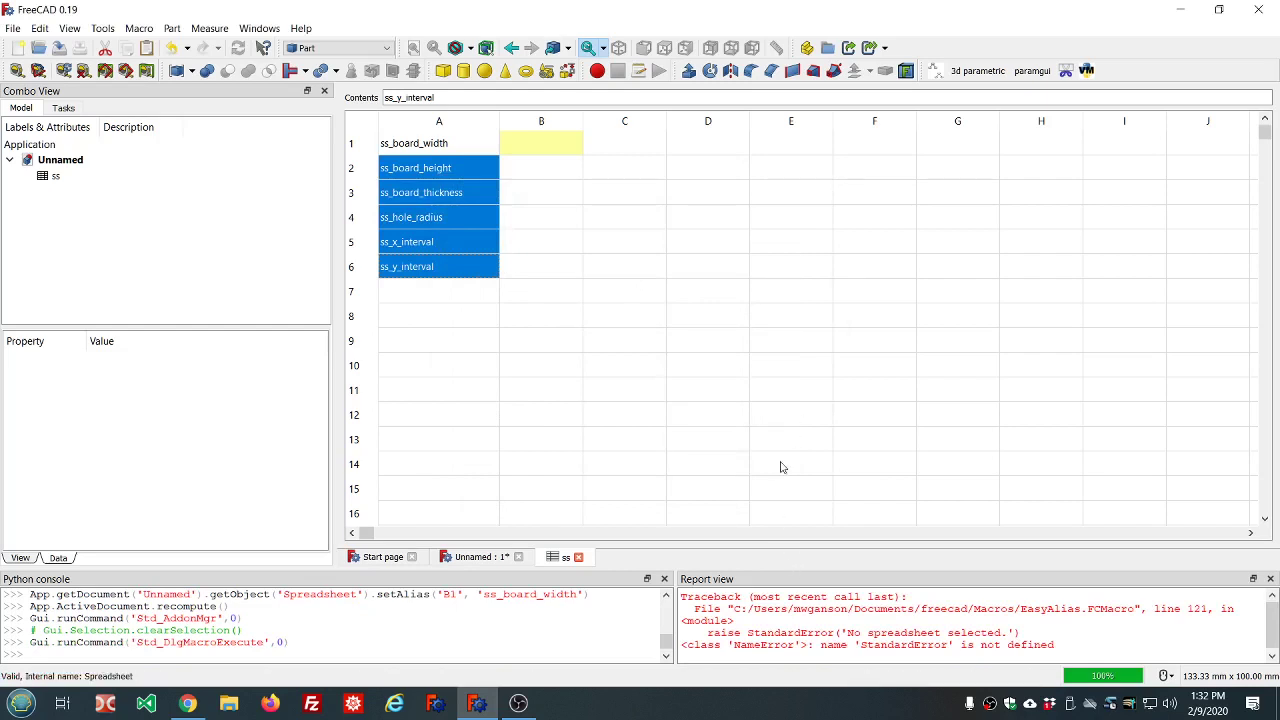
# Select the ss spreadsheet object and run EasyAlias.FCMacro on labels A2 to A6 to alias cells B2 to B6.
pyautogui.click(40, 180)
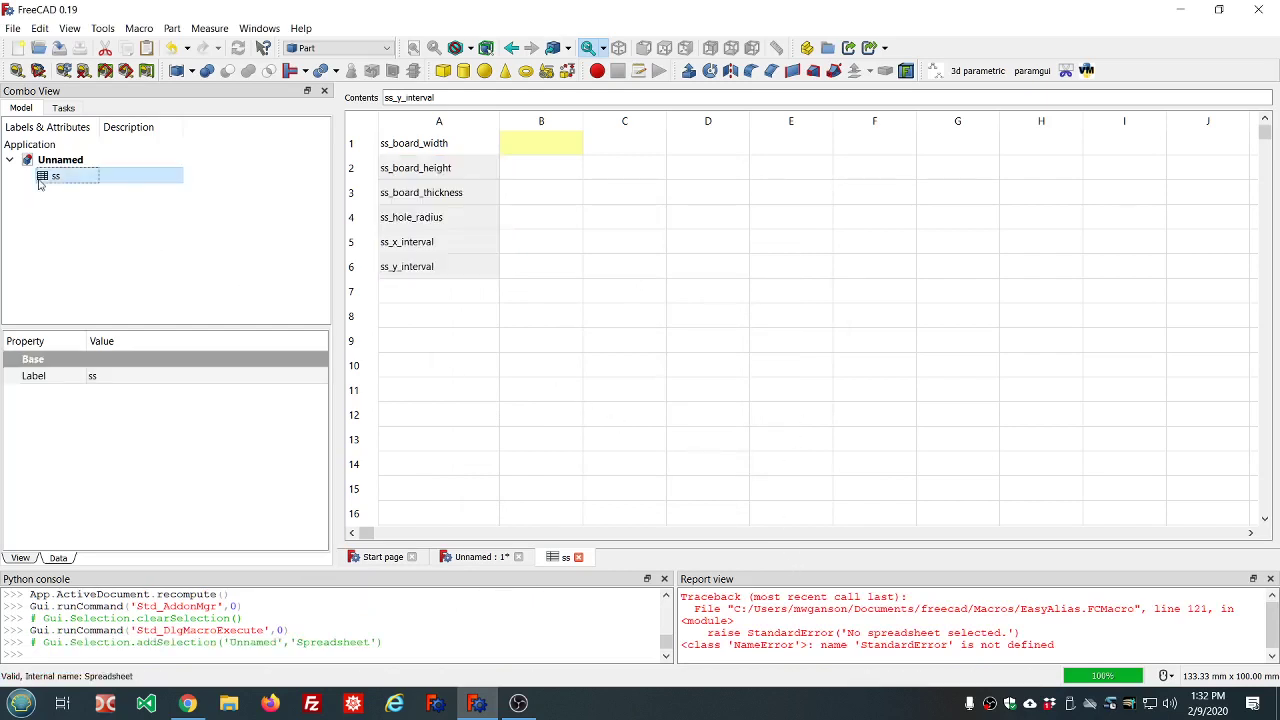
pyautogui.keyDown('shift'); pyautogui.click(415, 170); pyautogui.keyUp('shift')
pyautogui.click(415, 170)
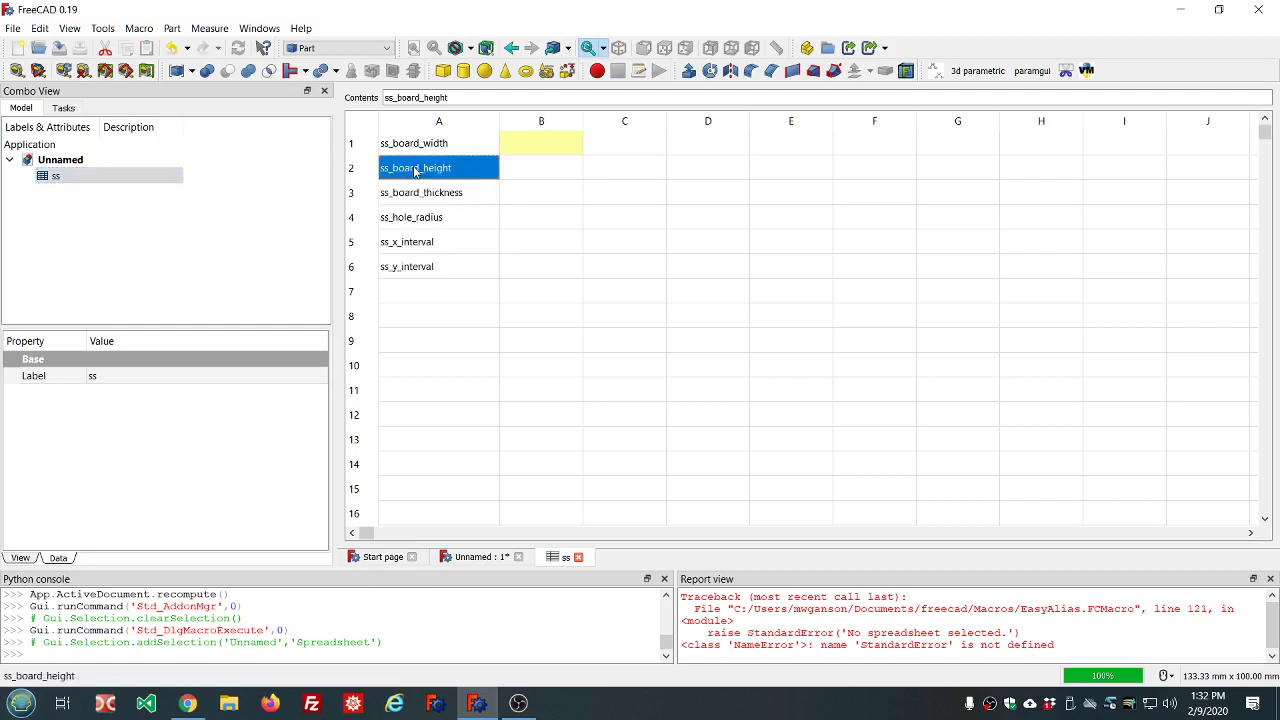
pyautogui.moveTo(415, 170); pyautogui.dragTo(417, 260)
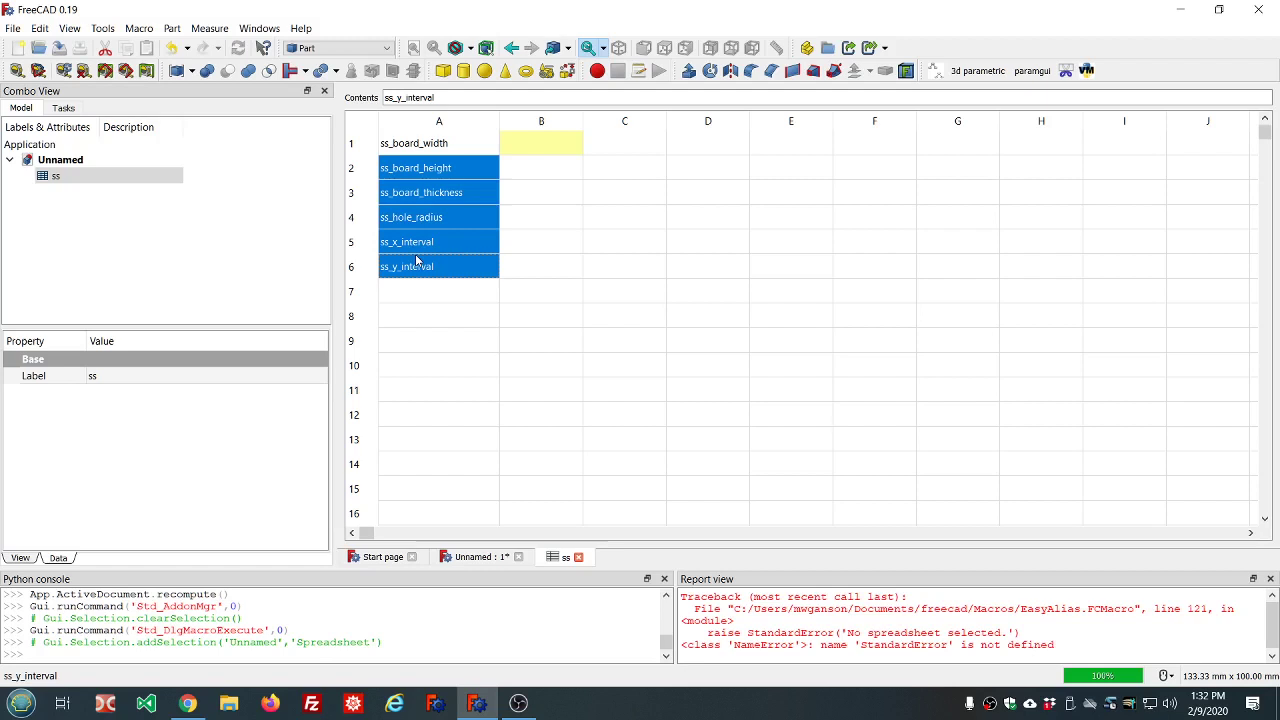
pyautogui.click(138, 28)
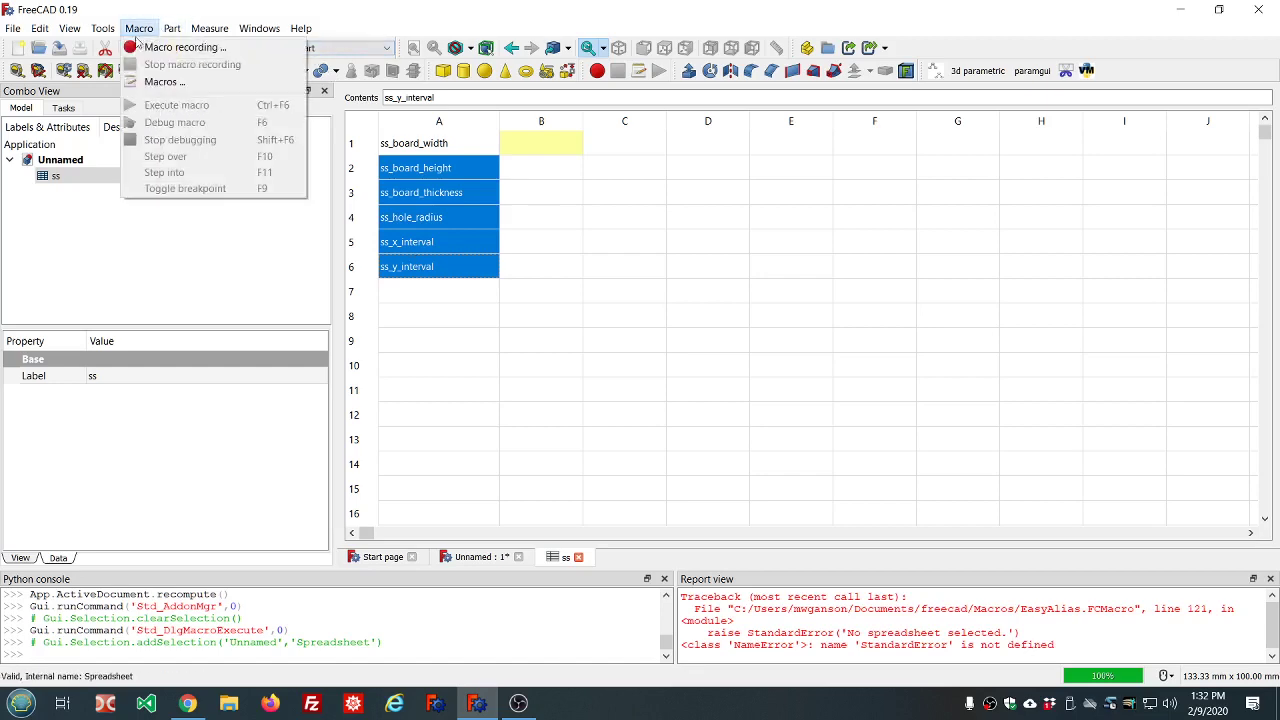
pyautogui.click(157, 86)
pyautogui.scroll(-5, 600, 360)
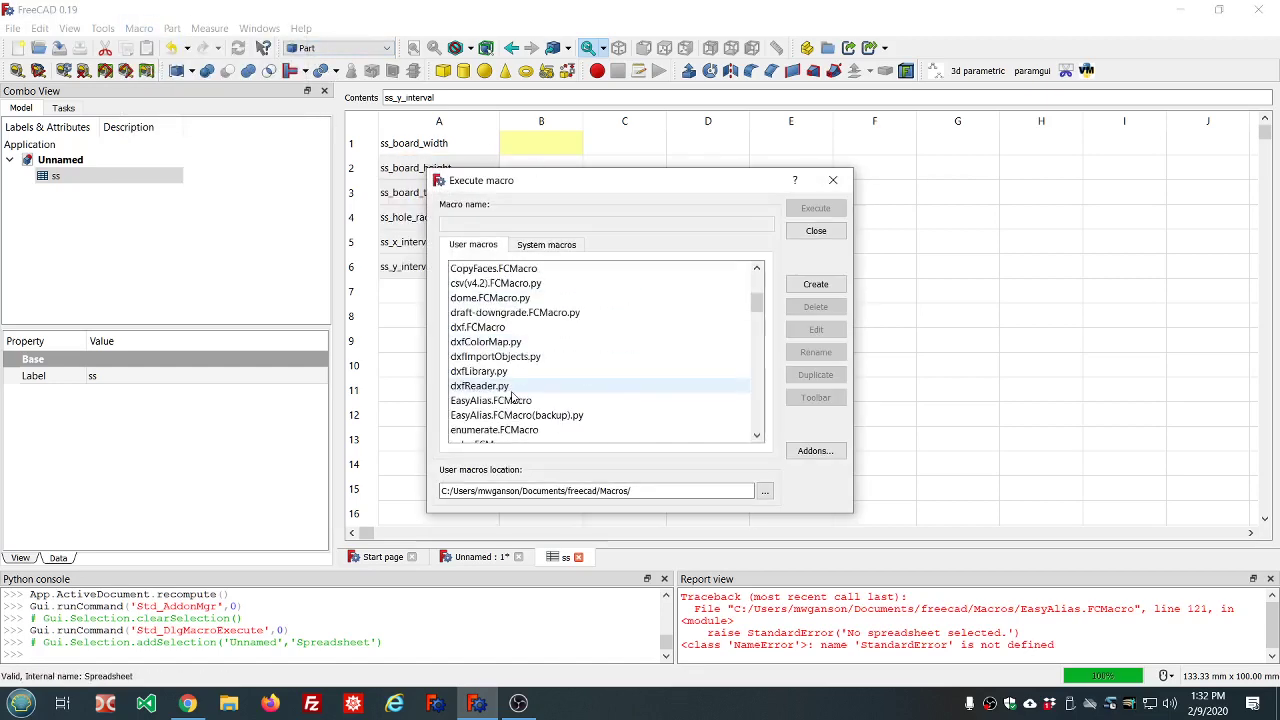
pyautogui.click(512, 400)
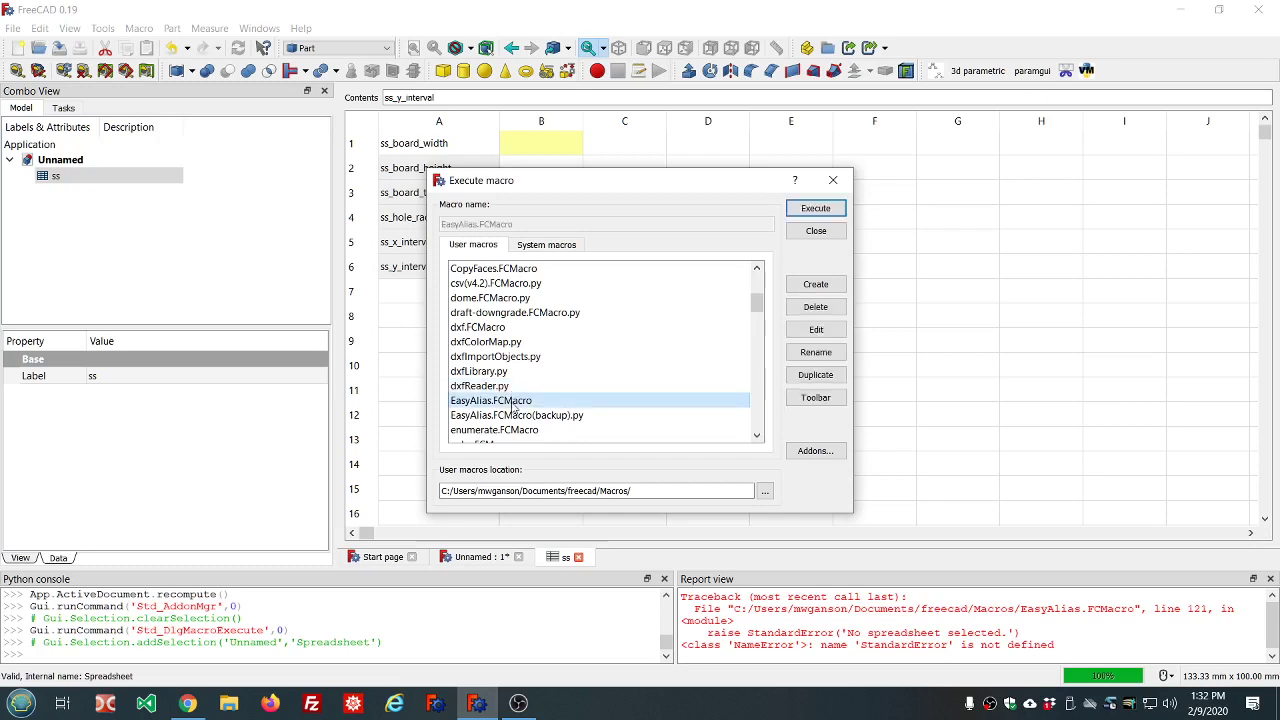
pyautogui.click(828, 212)
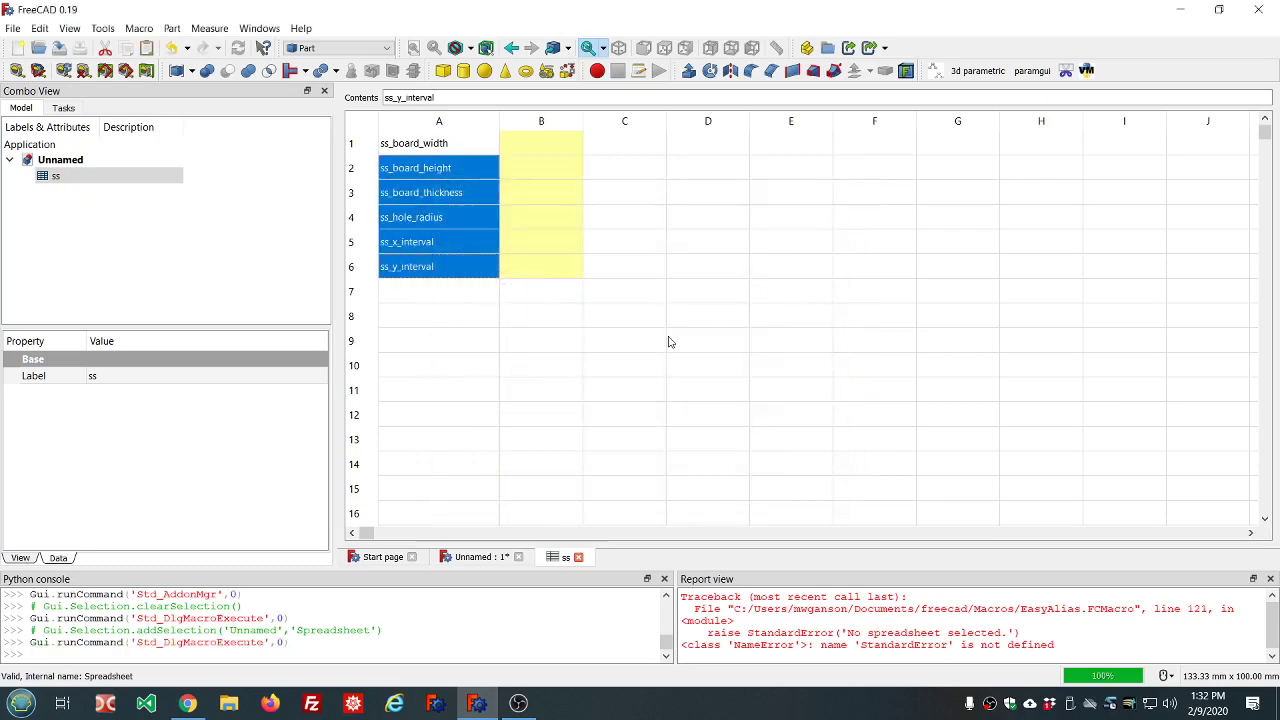
pyautogui.click(441, 292)
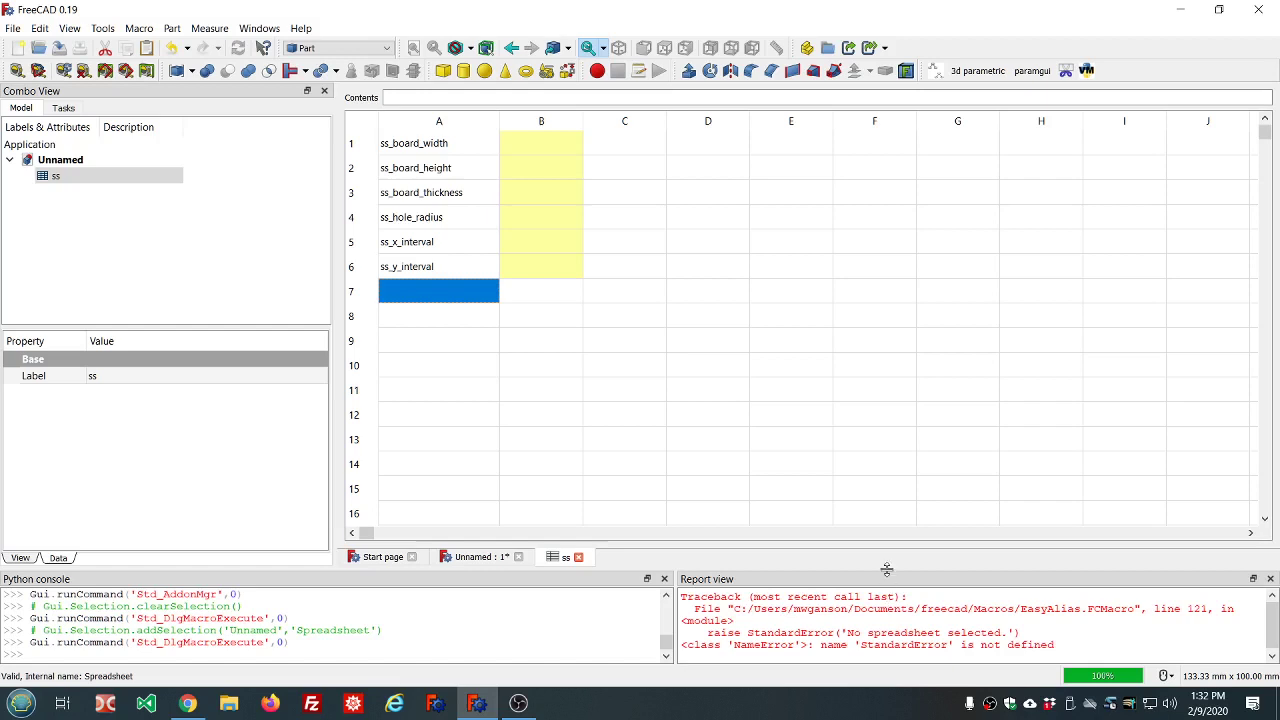
# Enlarge the report view and examine the output window preferences for error recording and Python redirection, leaving the settings as they are.
pyautogui.moveTo(886, 569); pyautogui.dragTo(887, 485)
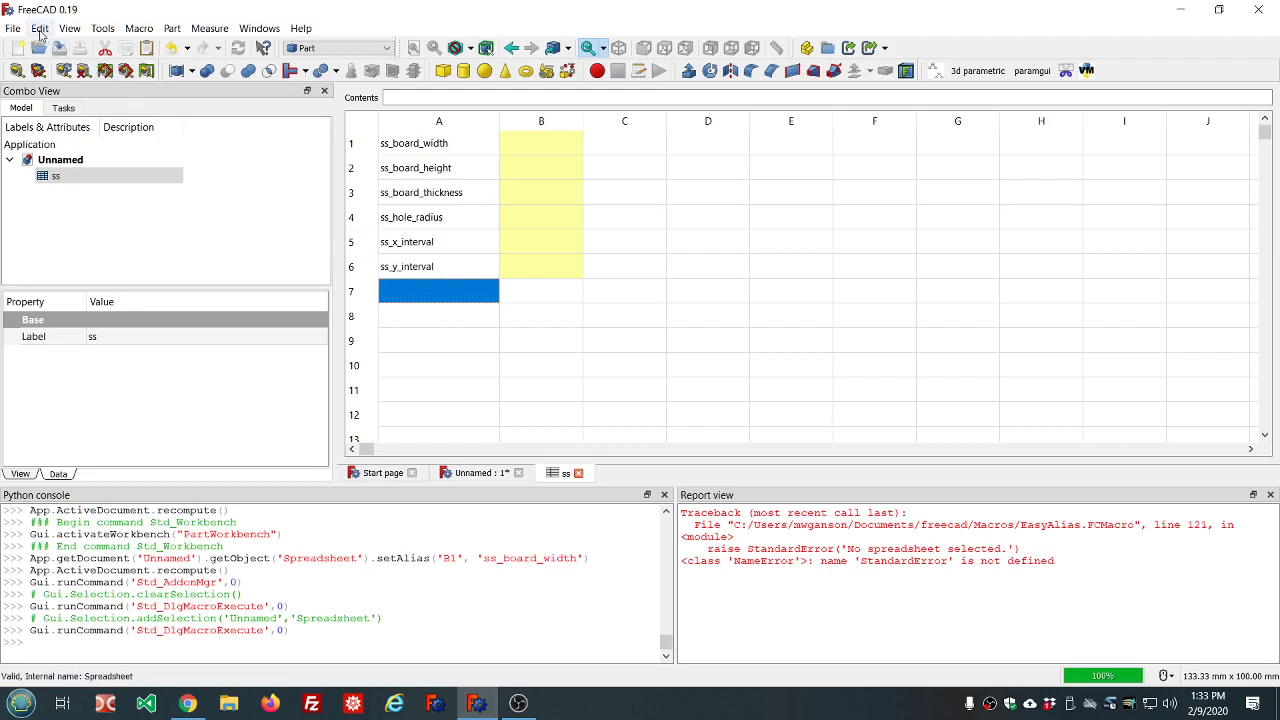
pyautogui.click(40, 29)
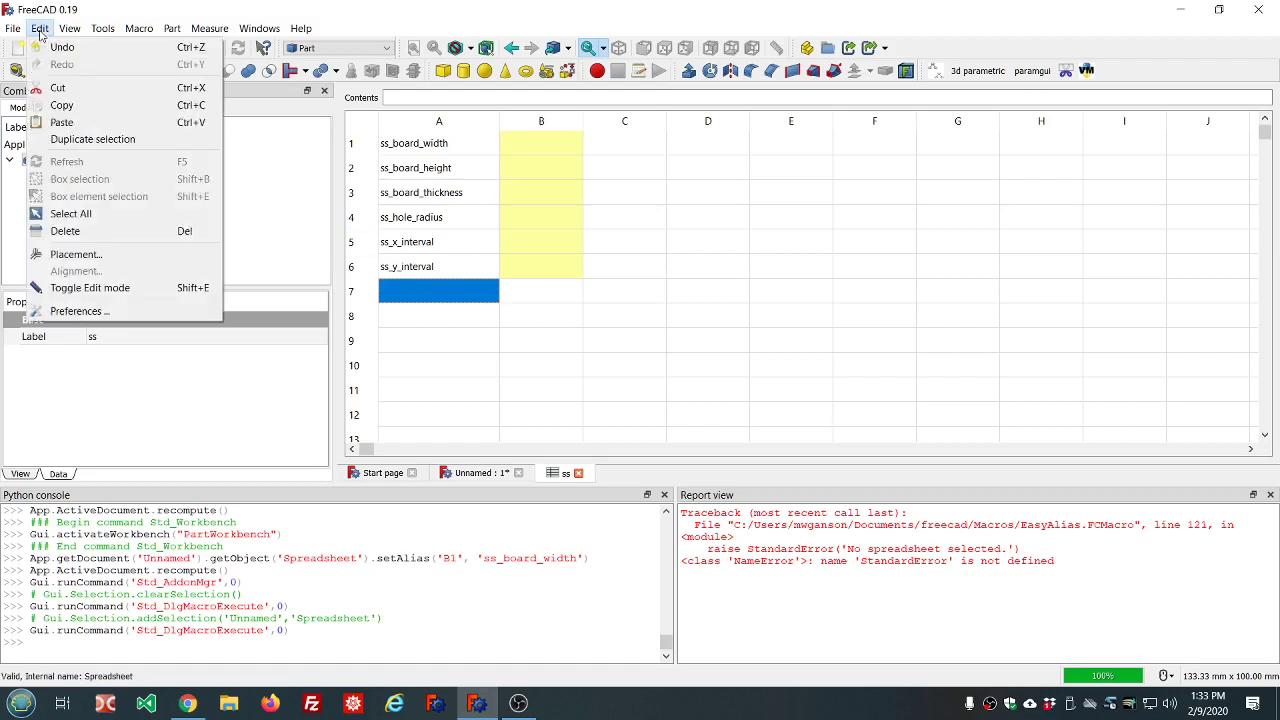
pyautogui.click(72, 311)
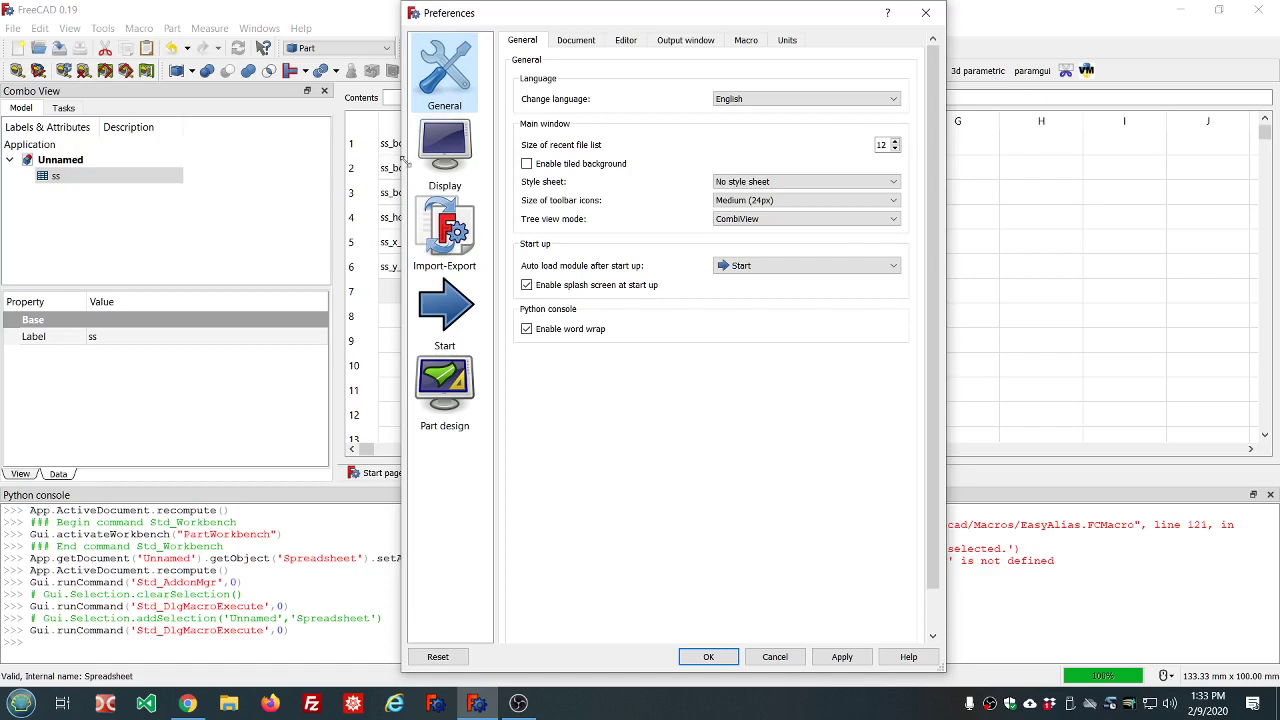
pyautogui.click(686, 41)
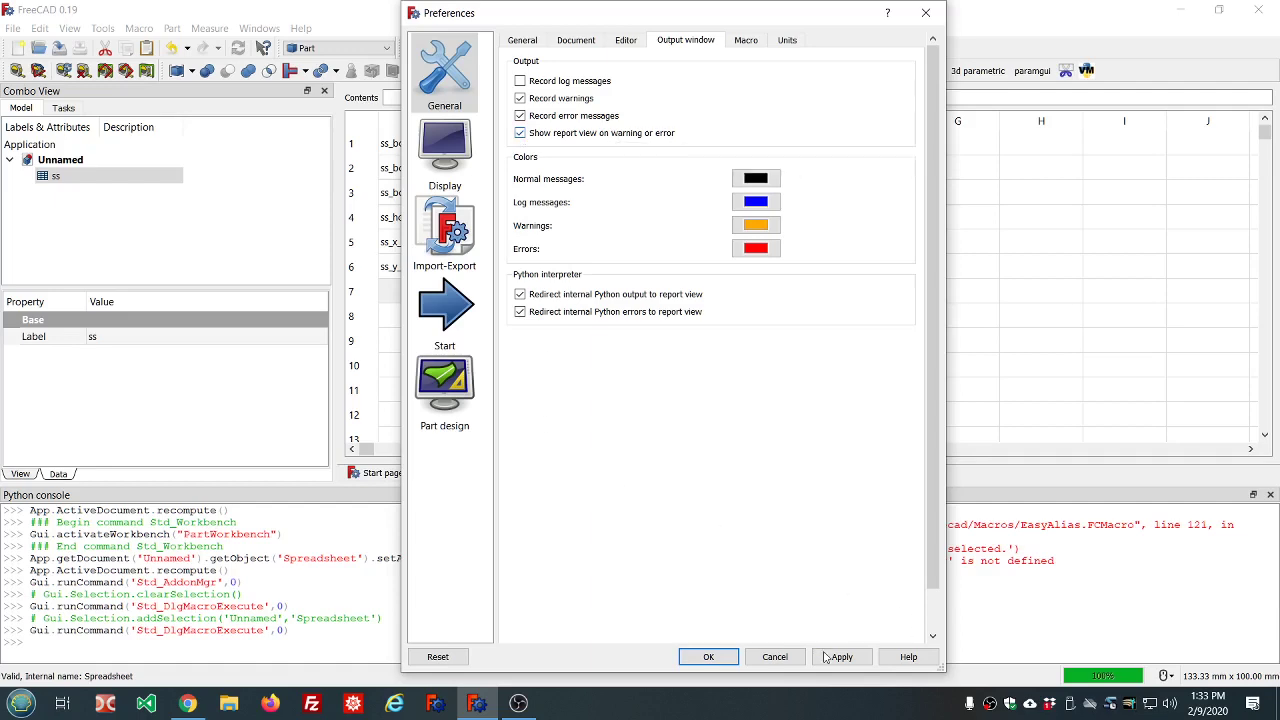
pyautogui.click(770, 657)
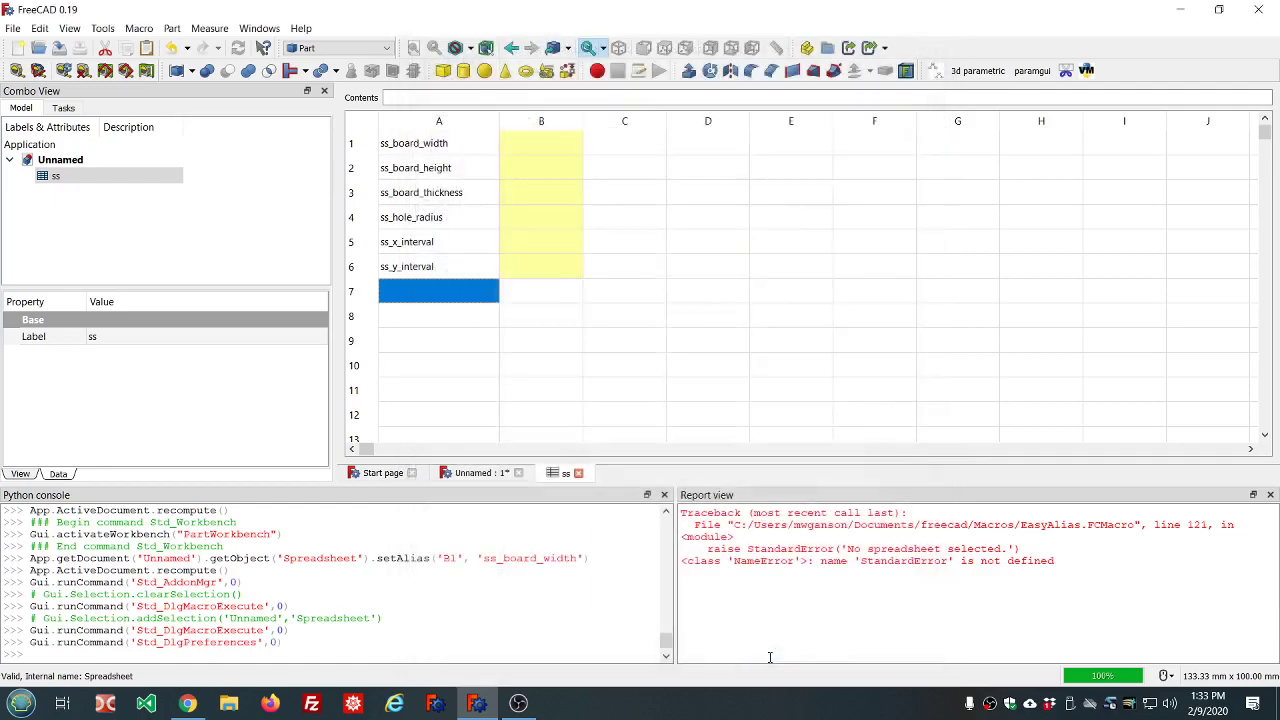
# Clear the messages from the report view and shrink it to give the spreadsheet more room.
pyautogui.rightClick(951, 544)
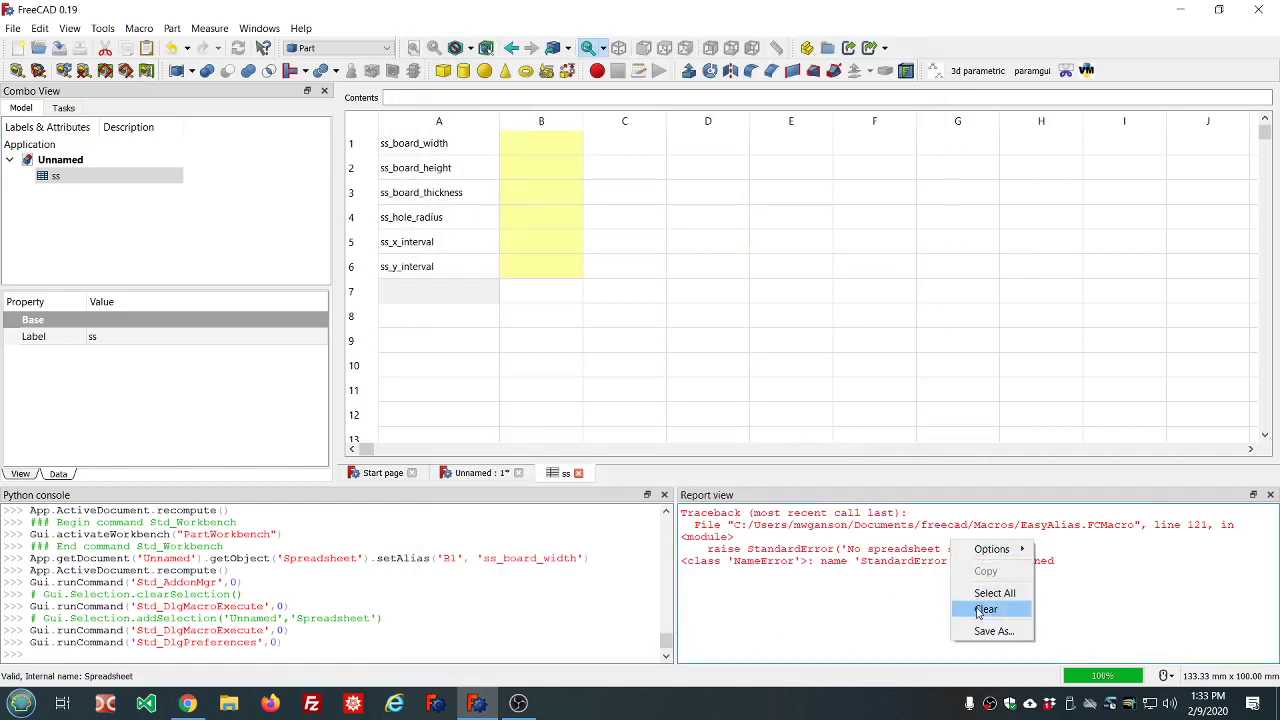
pyautogui.click(980, 608)
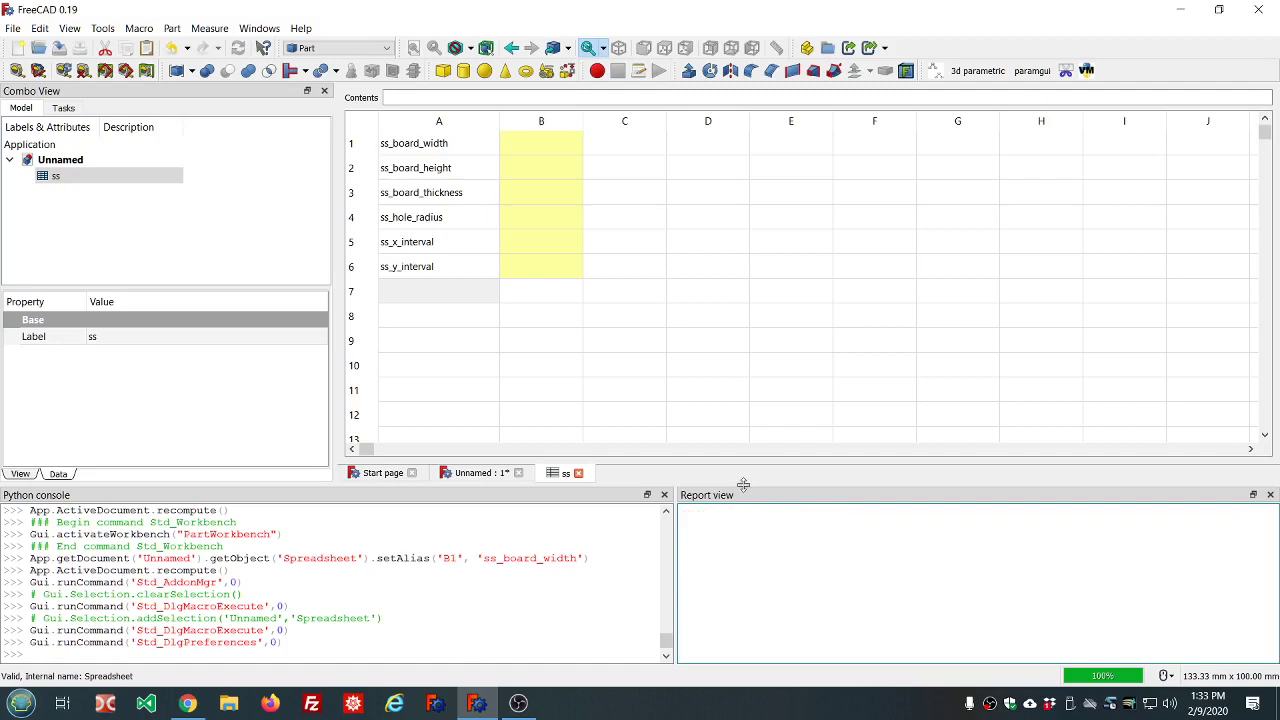
pyautogui.moveTo(743, 486); pyautogui.dragTo(741, 565)
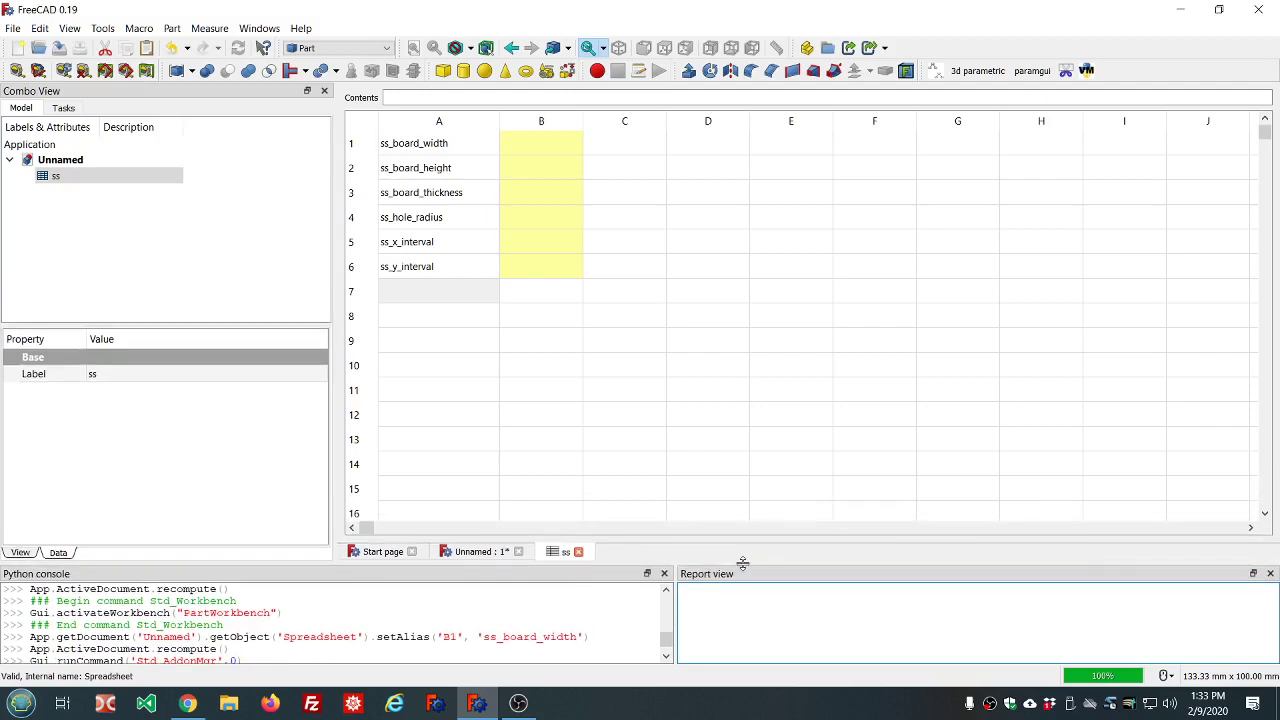
# Show the document's 3D view and save the document as peg_board in the Downloads folder.
pyautogui.click(469, 556)
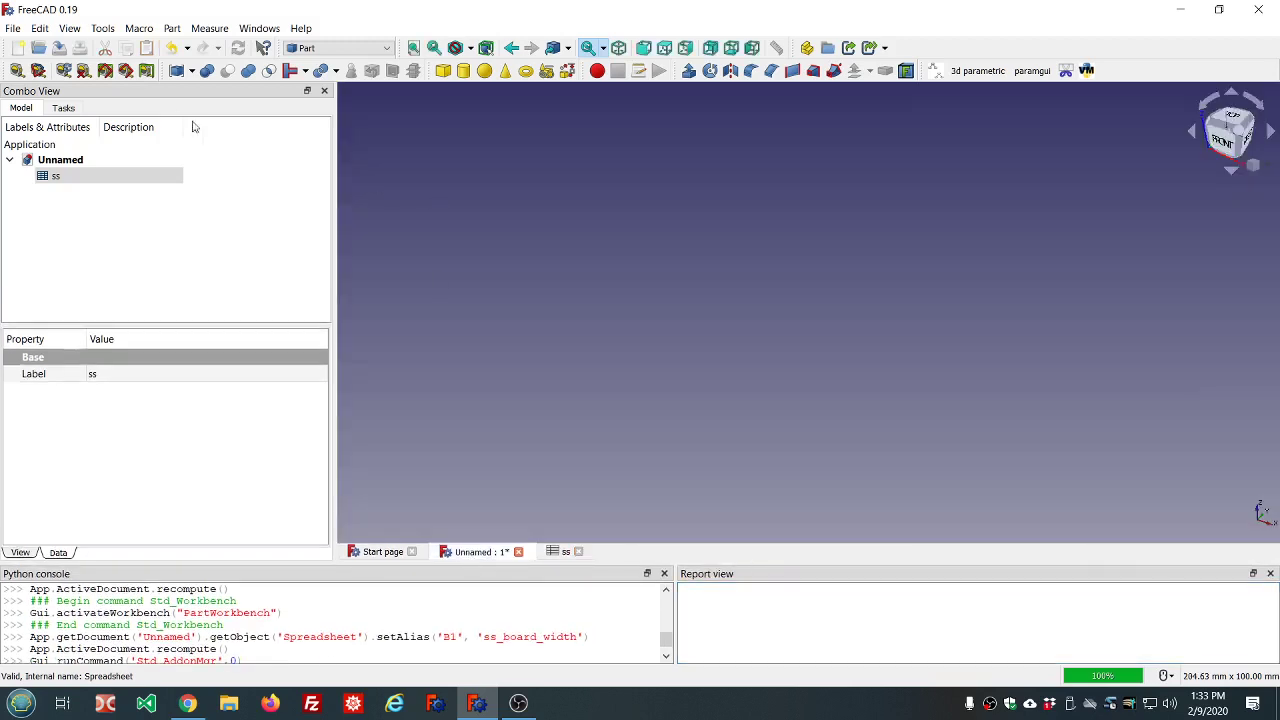
pyautogui.click(59, 48)
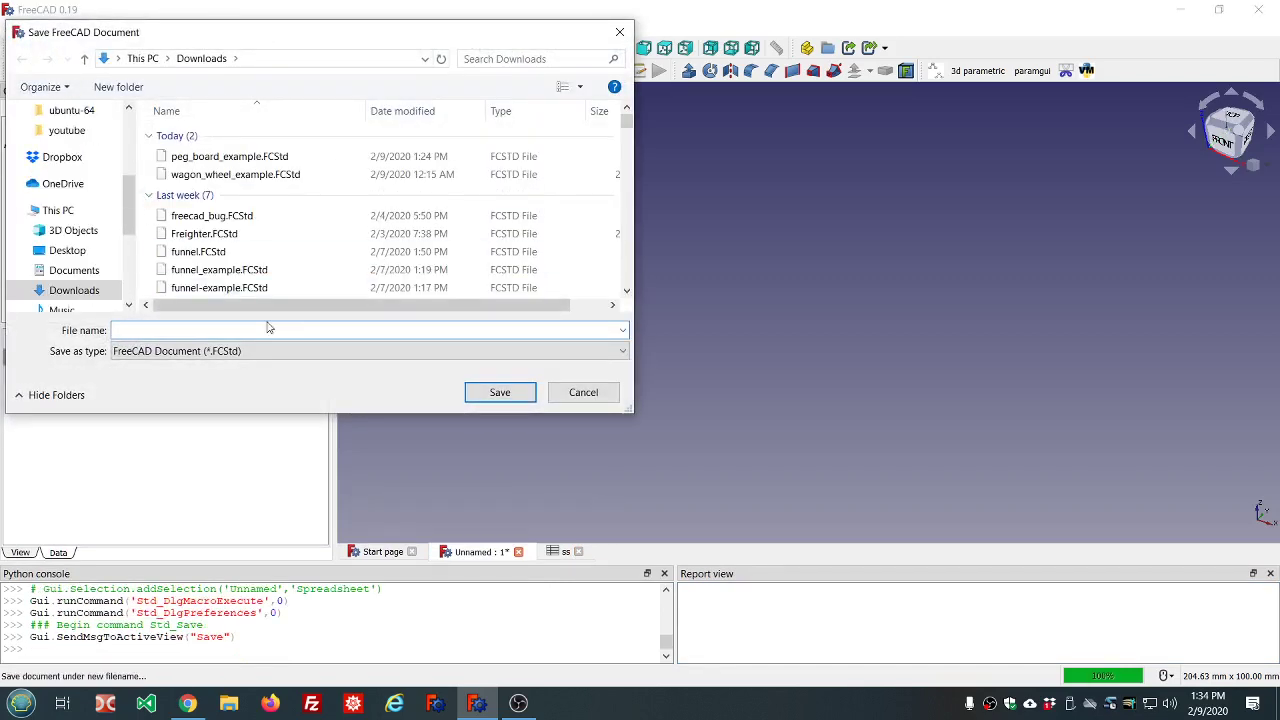
pyautogui.write('peg_b')
pyautogui.write('oard')
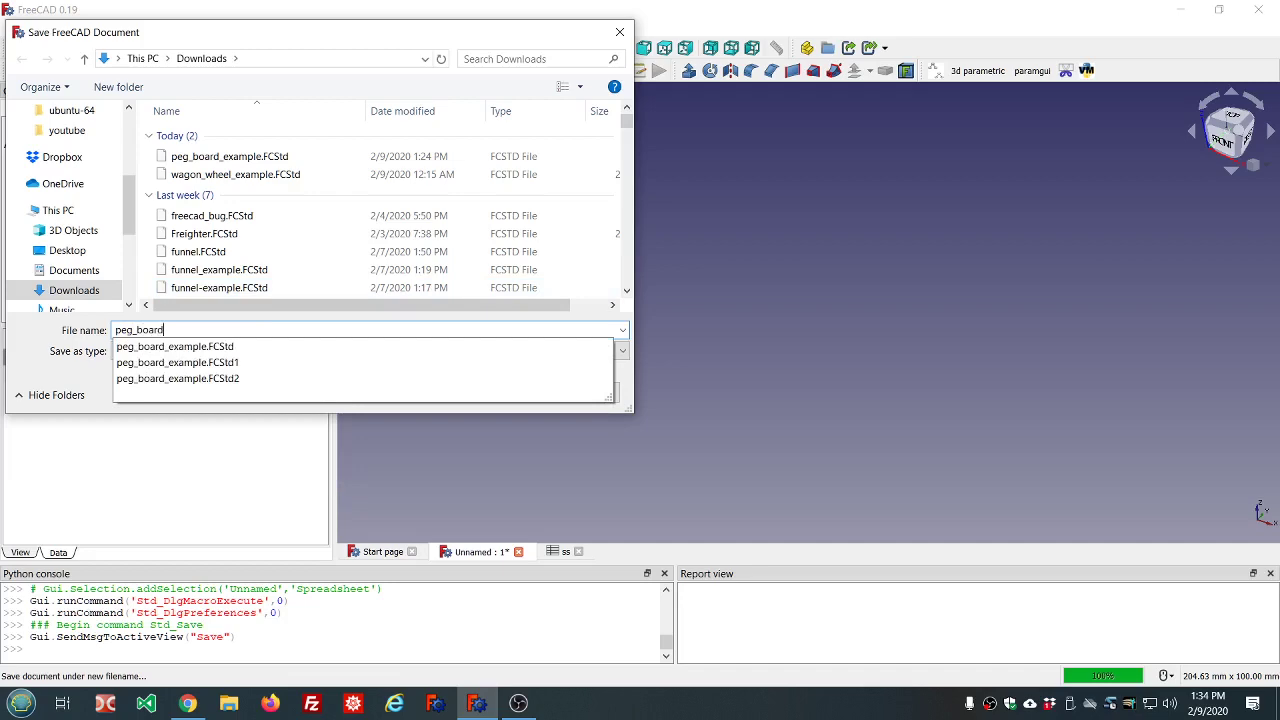
pyautogui.press('Return')
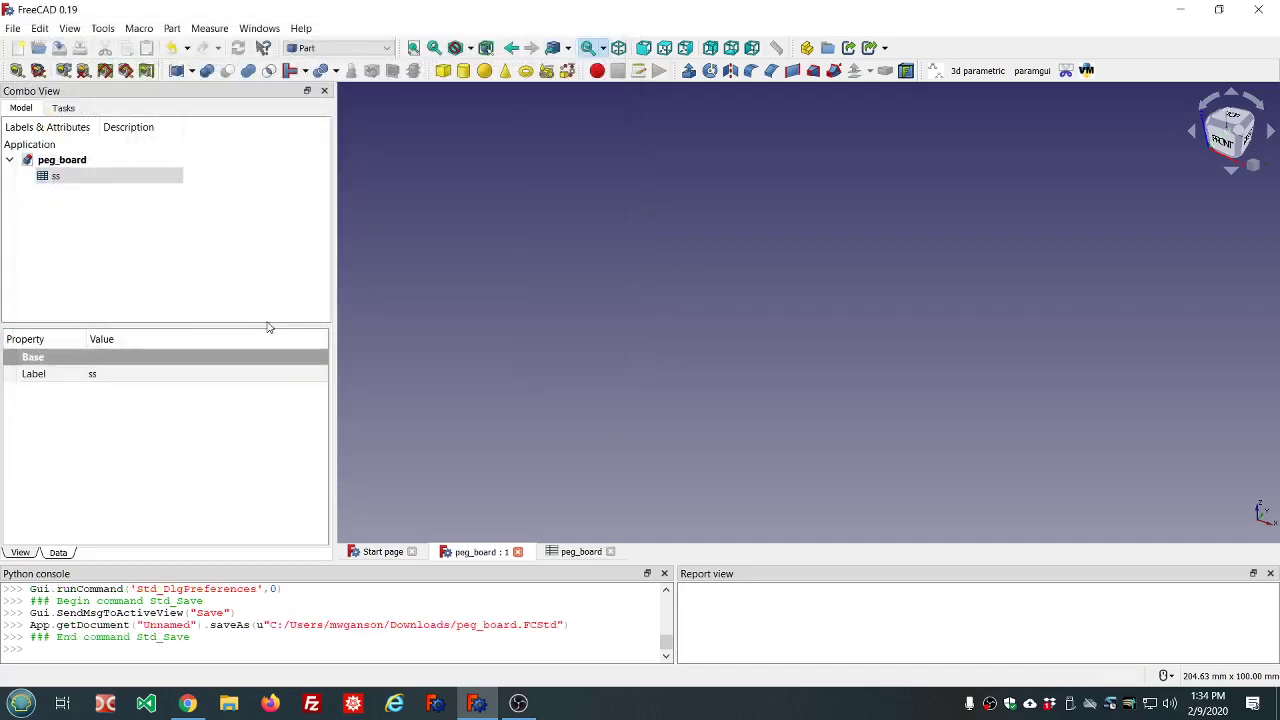
# In the ss spreadsheet, enter 2*12*25.4 as the ss_board_width value in B1 and 1*12*25.4 as the ss_board_height value in B2.
pyautogui.click(577, 552)
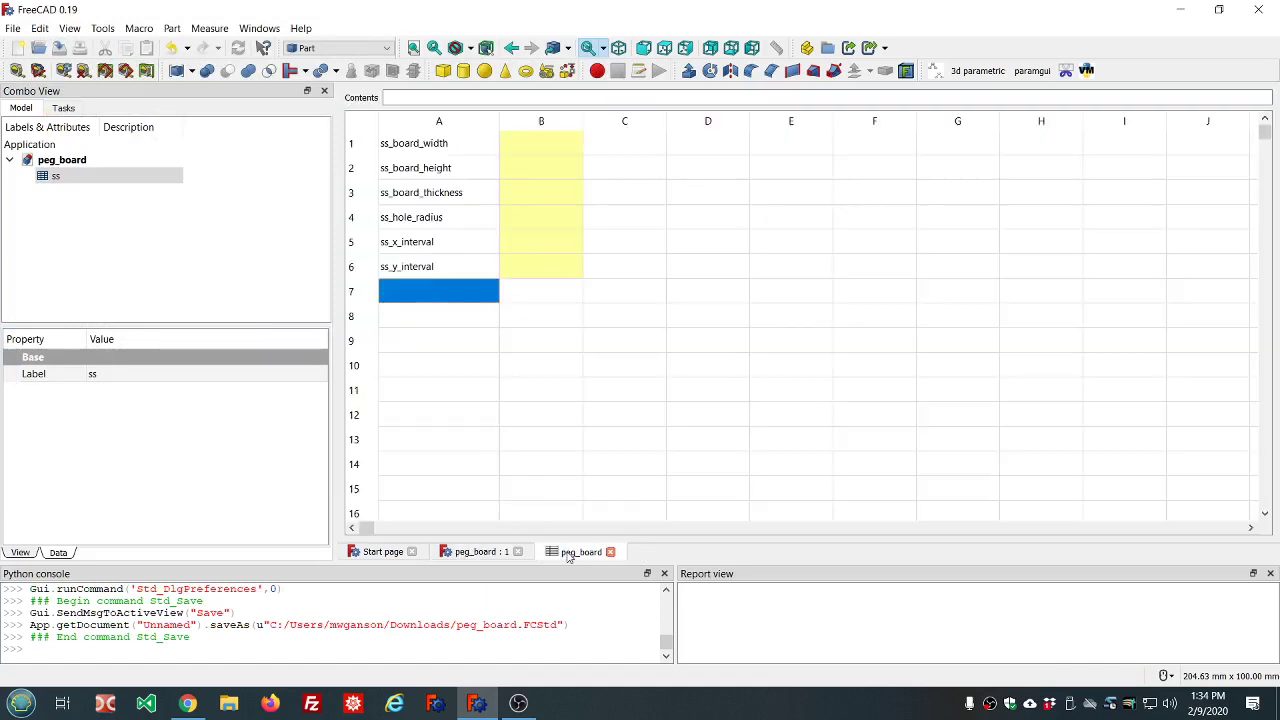
pyautogui.click(543, 148)
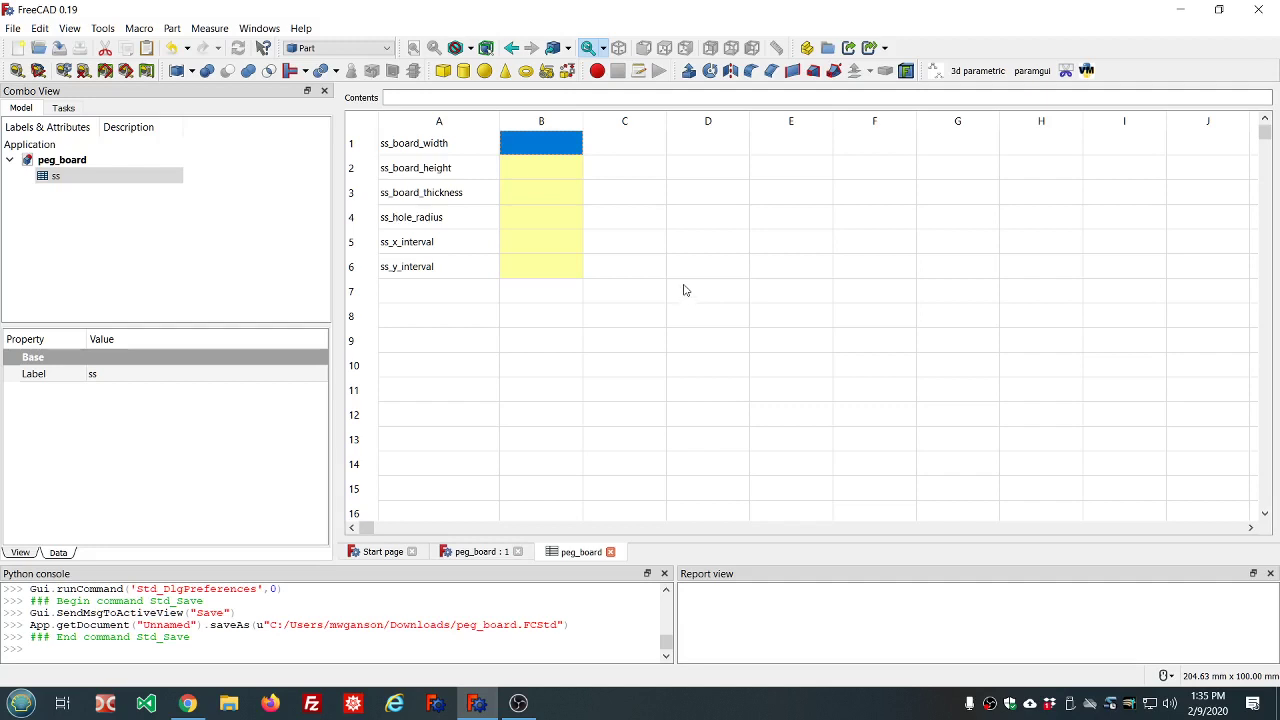
pyautogui.click(537, 167)
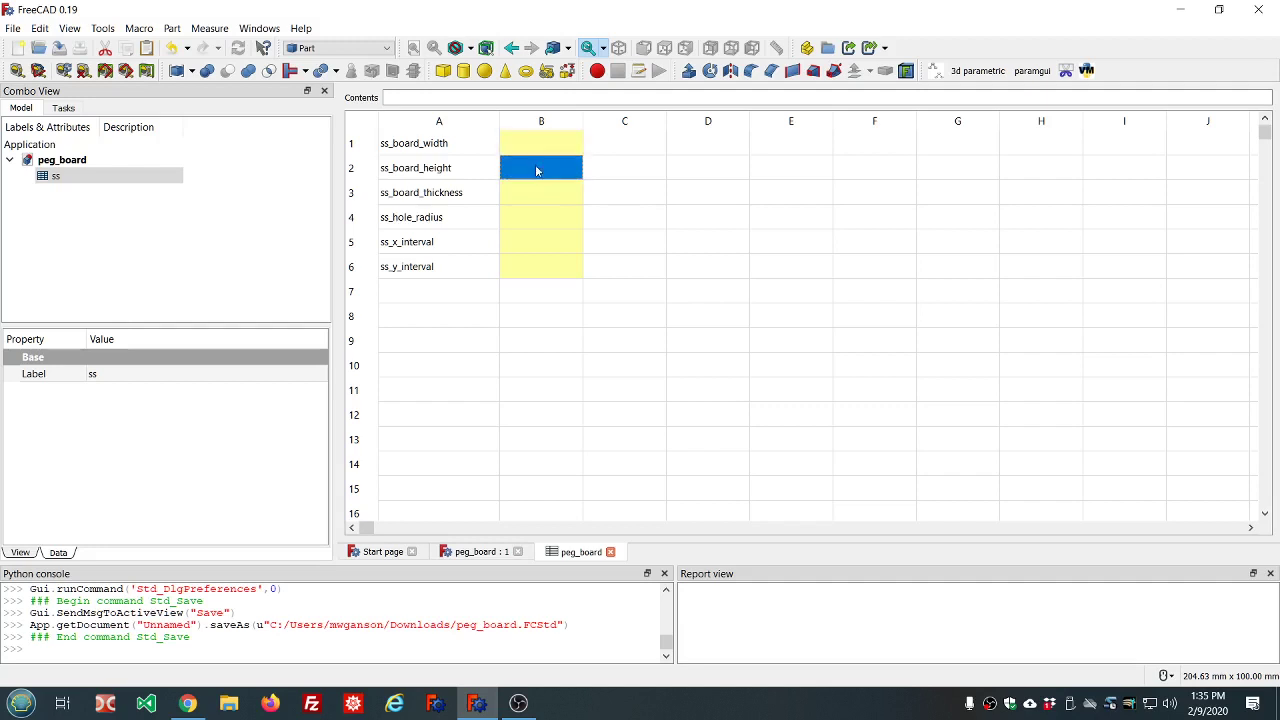
pyautogui.click(540, 147)
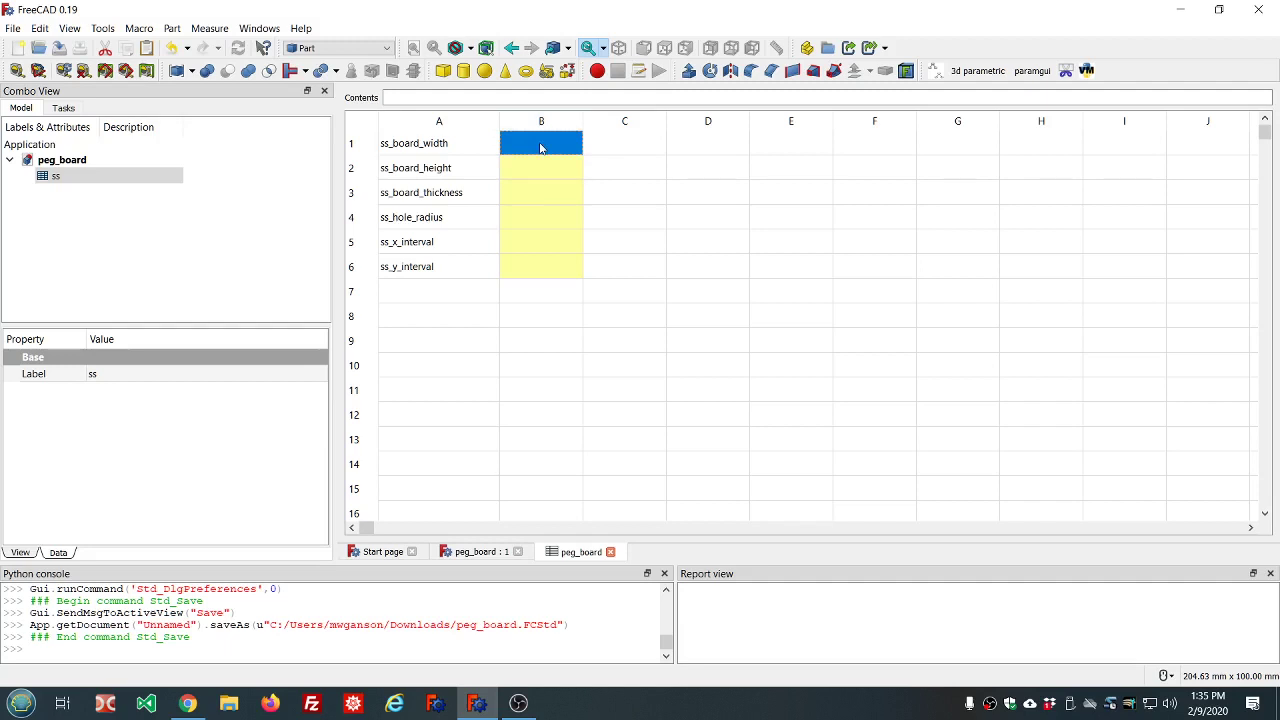
pyautogui.write('2412*25.4')
pyautogui.click(543, 163)
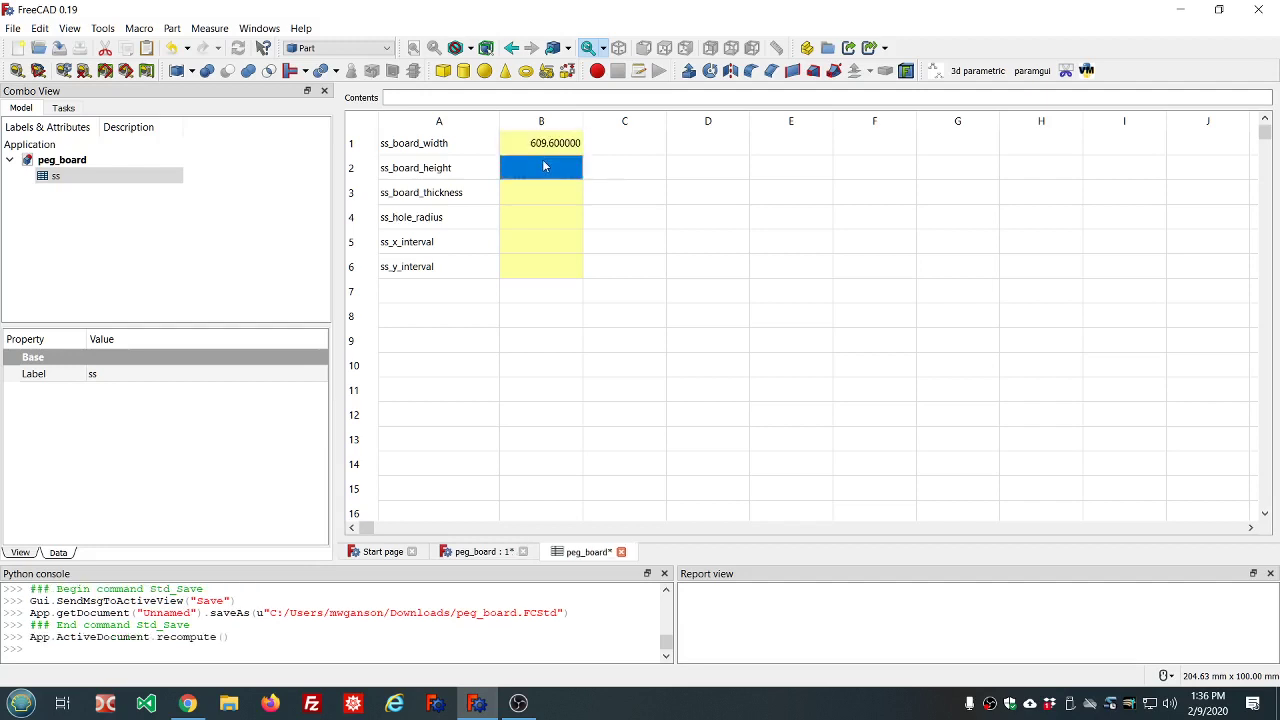
pyautogui.write('1*12*25.4')
# Enter (1/4)*25.4 as the ss_board_thickness value in B3.
pyautogui.click(515, 196)
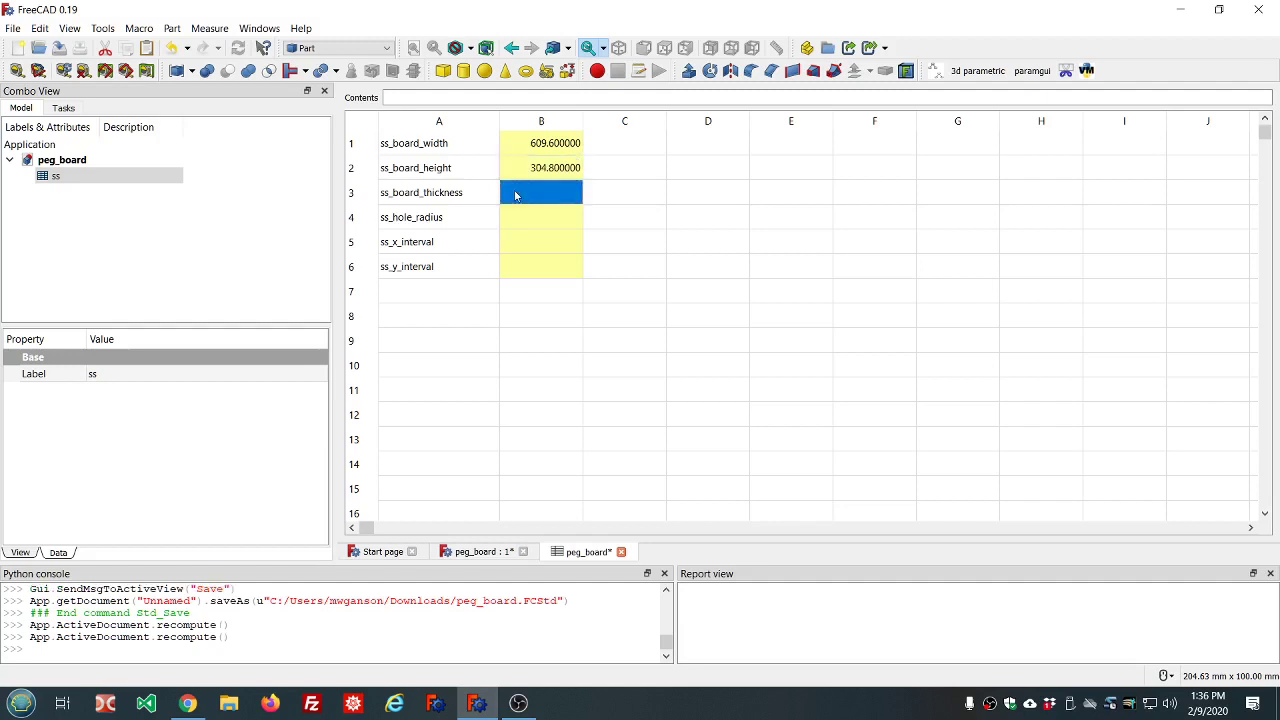
pyautogui.write('(1/4)*25.54')
pyautogui.press('BackSpace')
pyautogui.press('BackSpace')
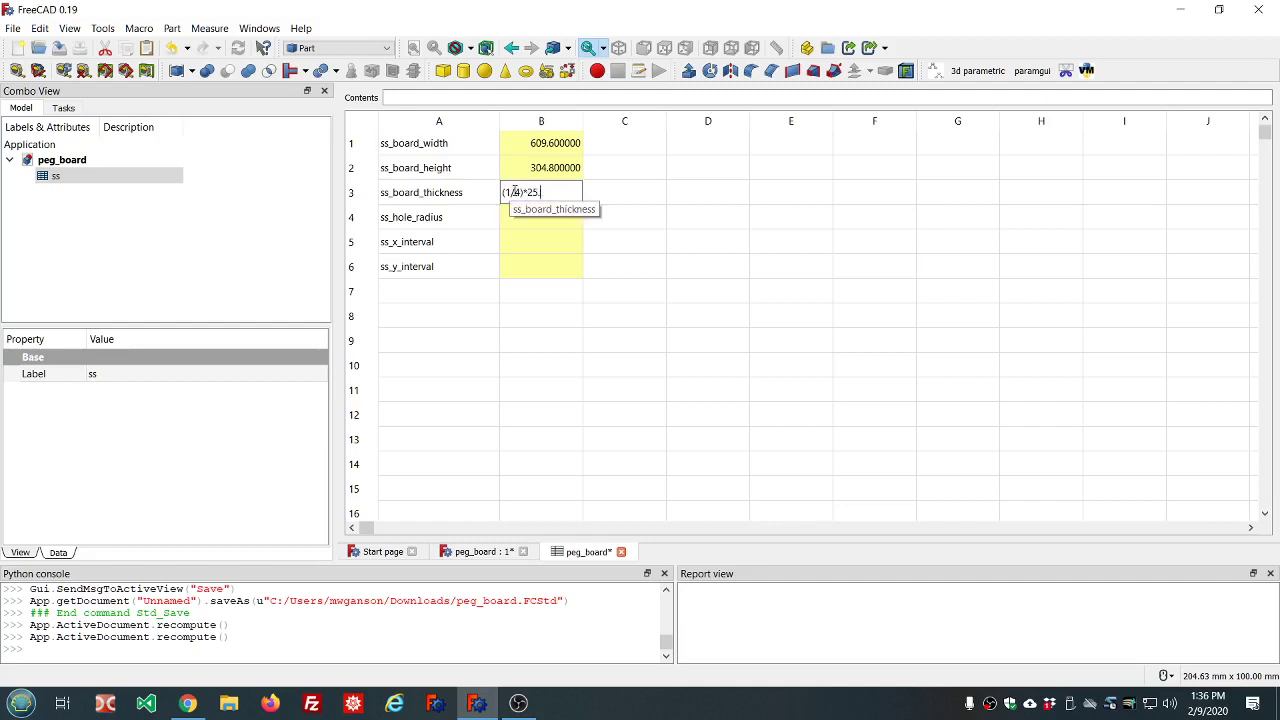
pyautogui.write('4')
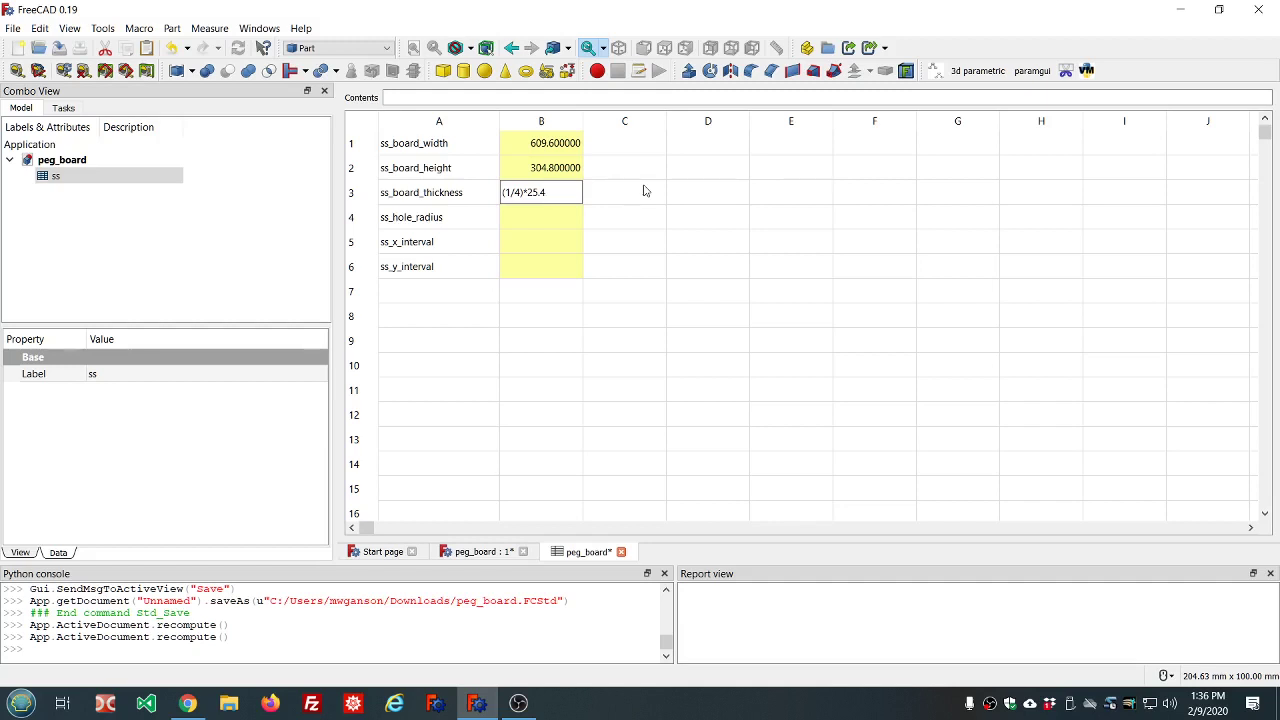
pyautogui.click(504, 193)
pyautogui.write('1+')
pyautogui.press('BackSpace')
pyautogui.press('BackSpace')
# Enter (3/16)*25.4 as the ss_hole_radius value in B4.
pyautogui.click(515, 222)
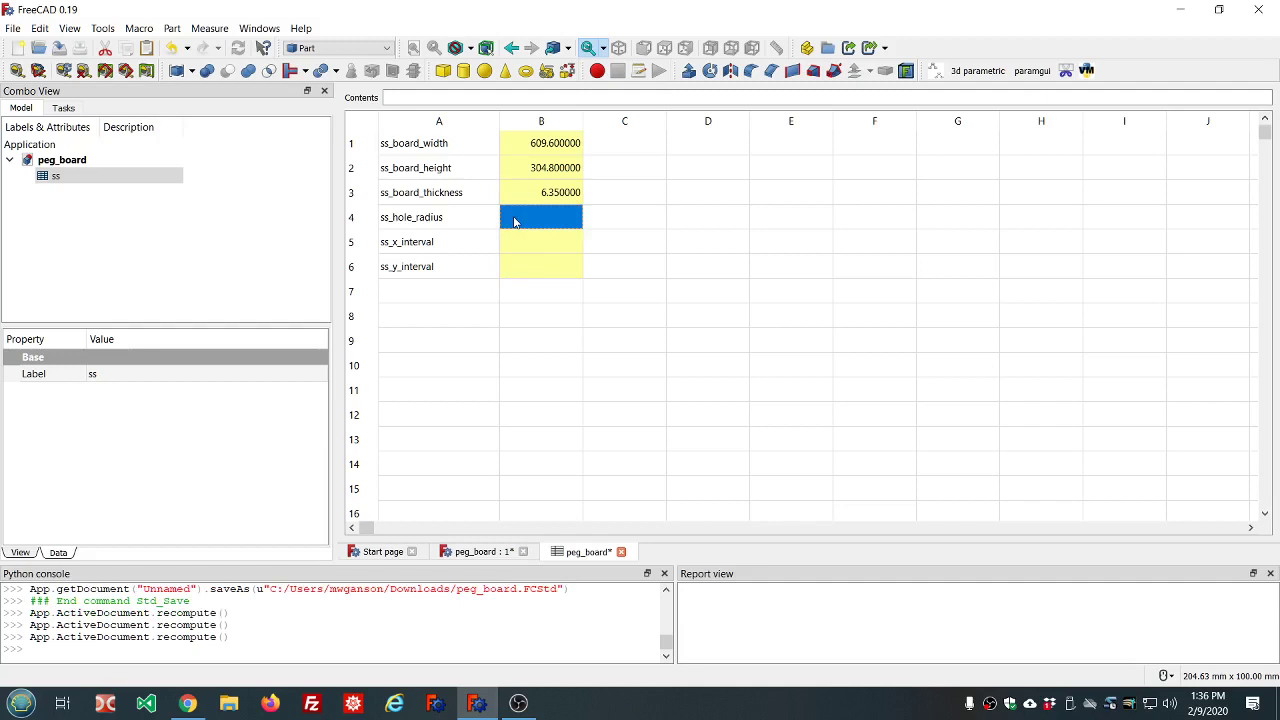
pyautogui.write('(')
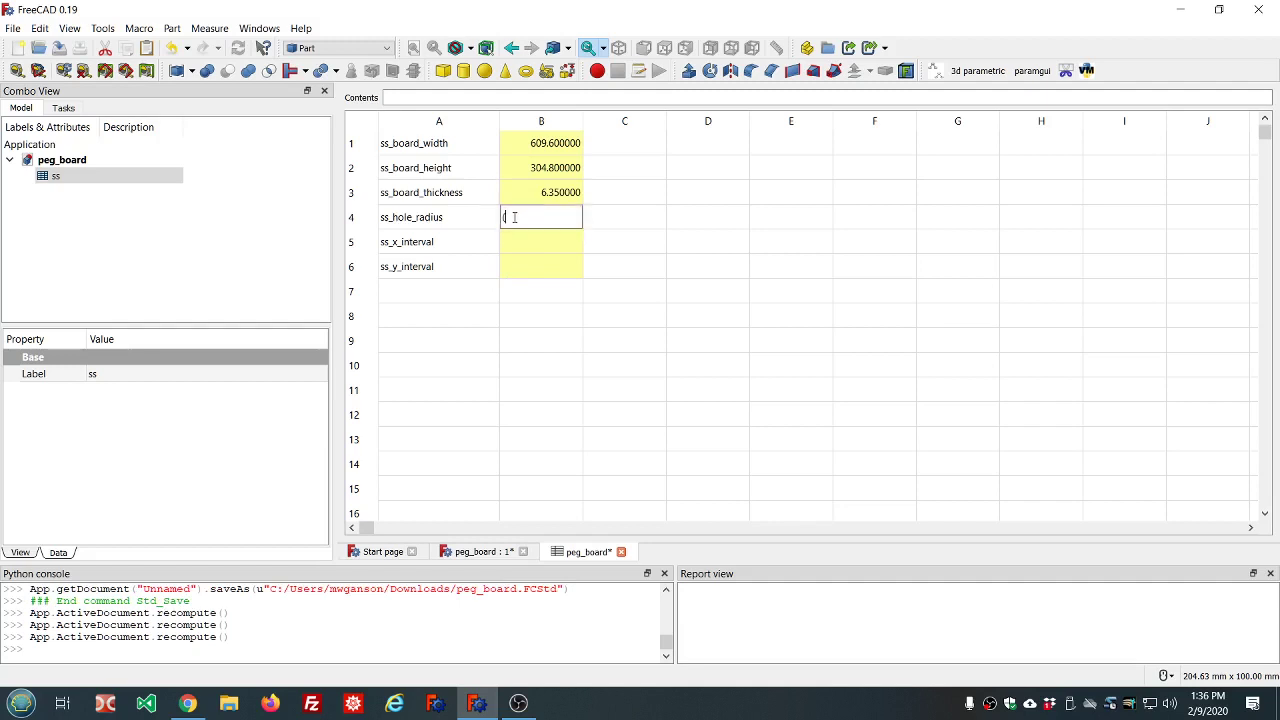
pyautogui.write('3/16)*25.4')
pyautogui.press('Return')
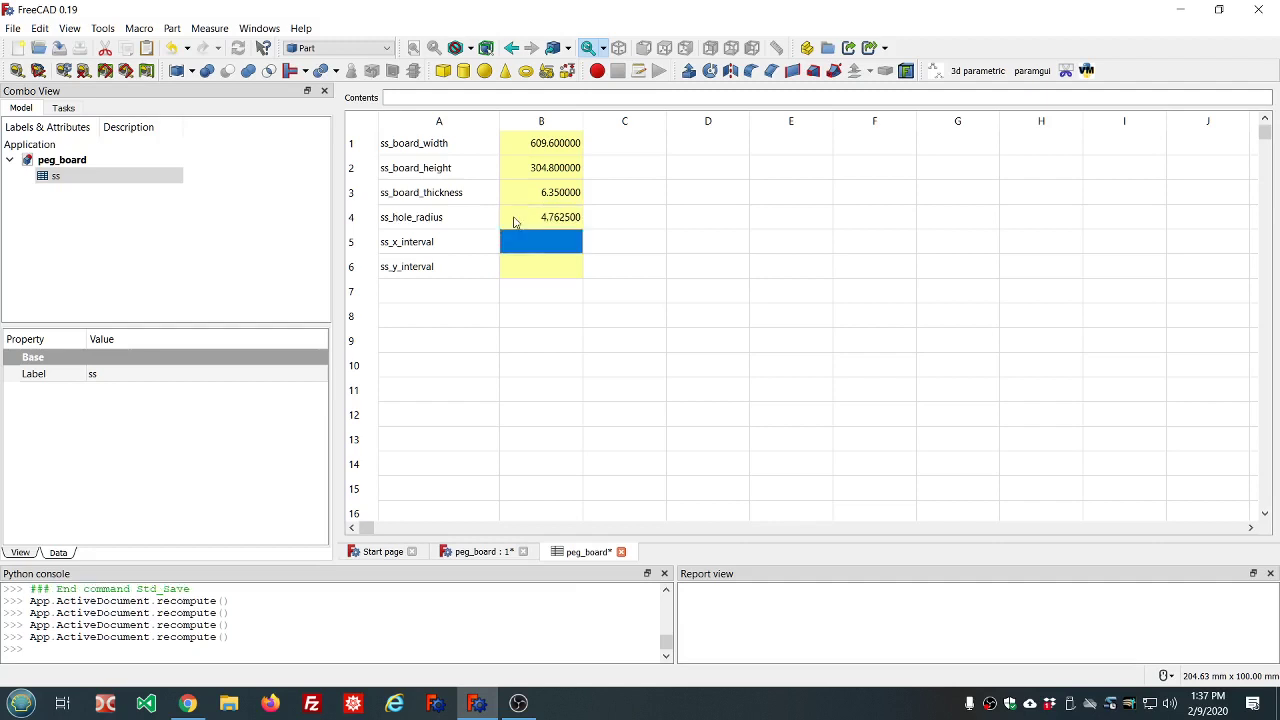
# Enter 1*25.4 for both ss_x_interval in B5 and ss_y_interval in B6, and save the document.
pyautogui.write('1*25.4')
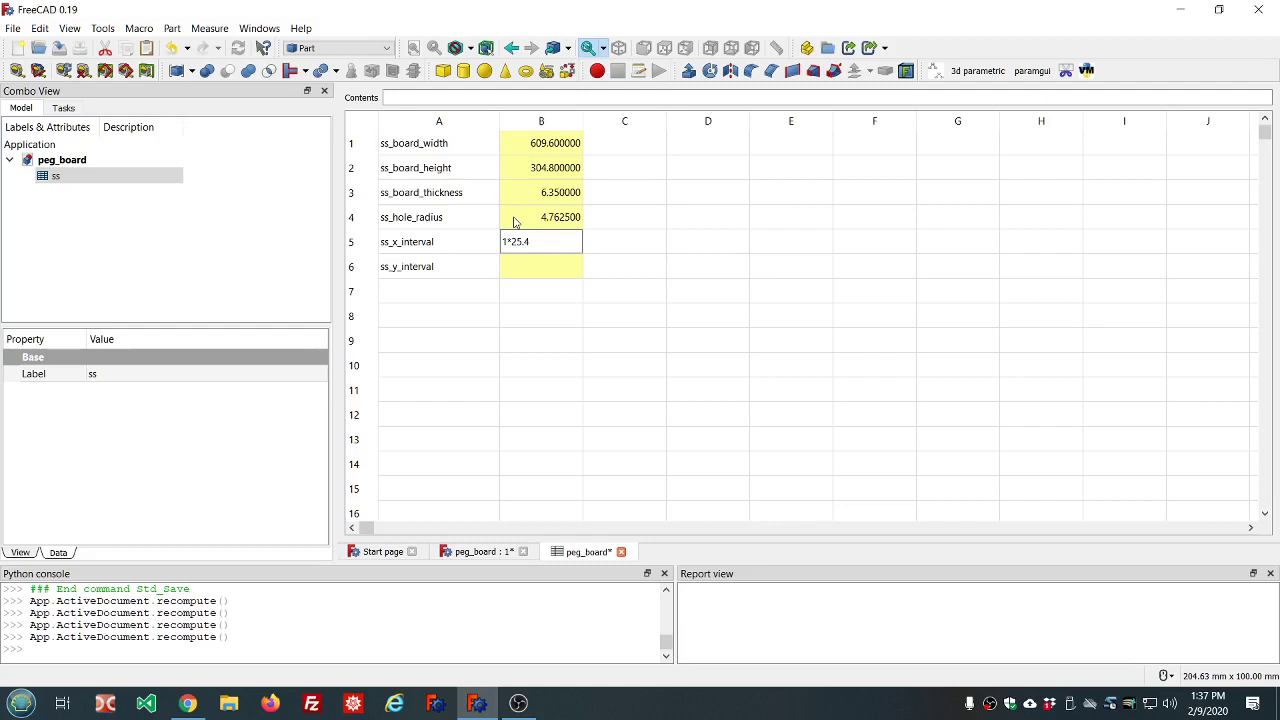
pyautogui.press('Return')
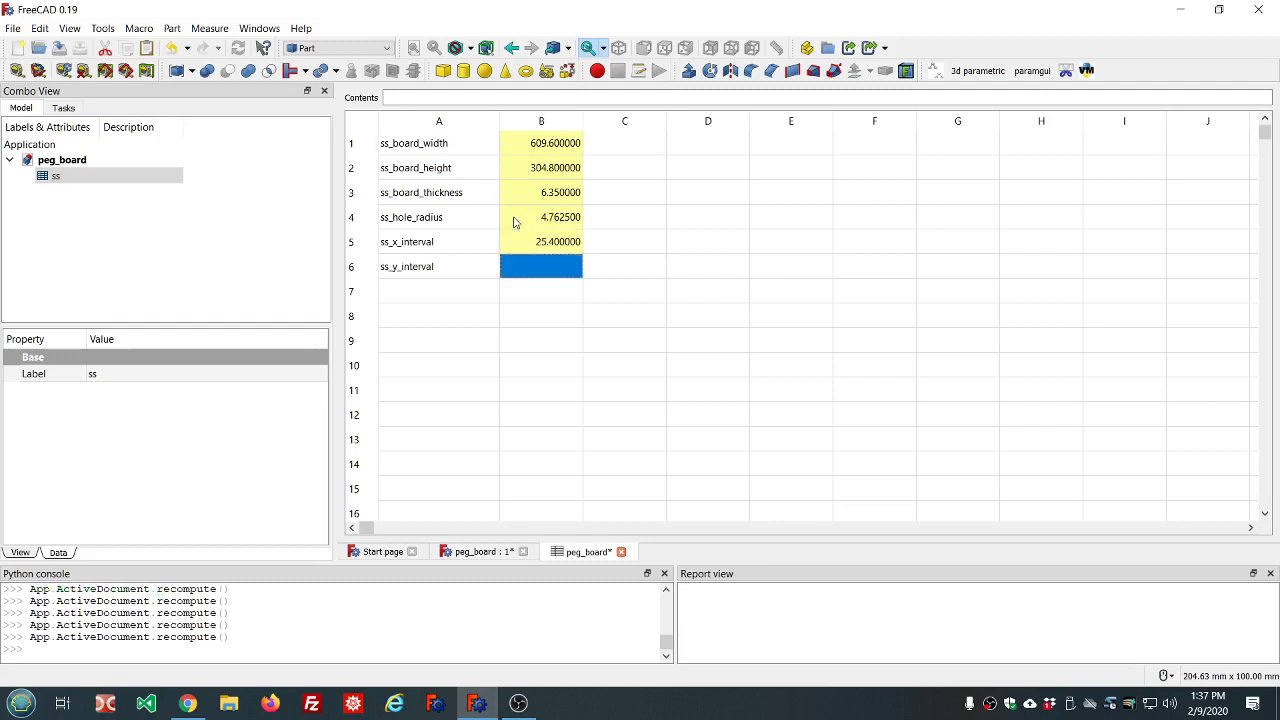
pyautogui.write('1*2.')
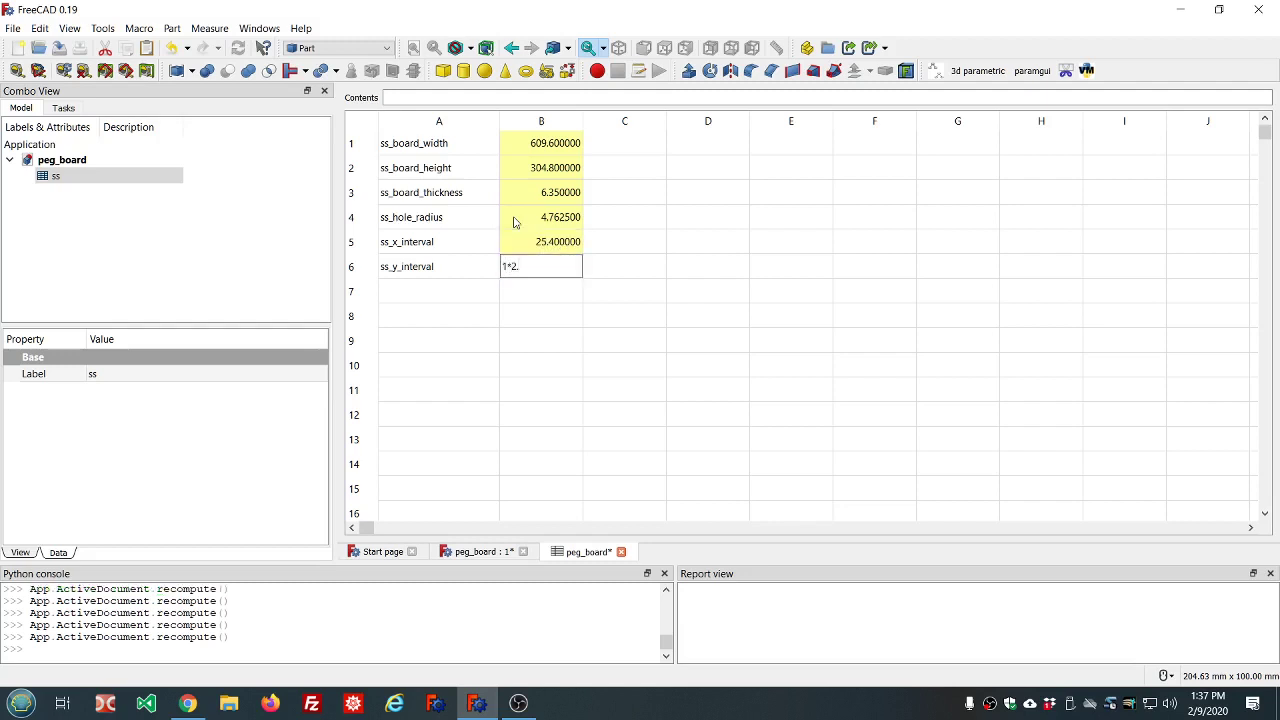
pyautogui.press('BackSpace')
pyautogui.write('5.4')
pyautogui.press('Return')
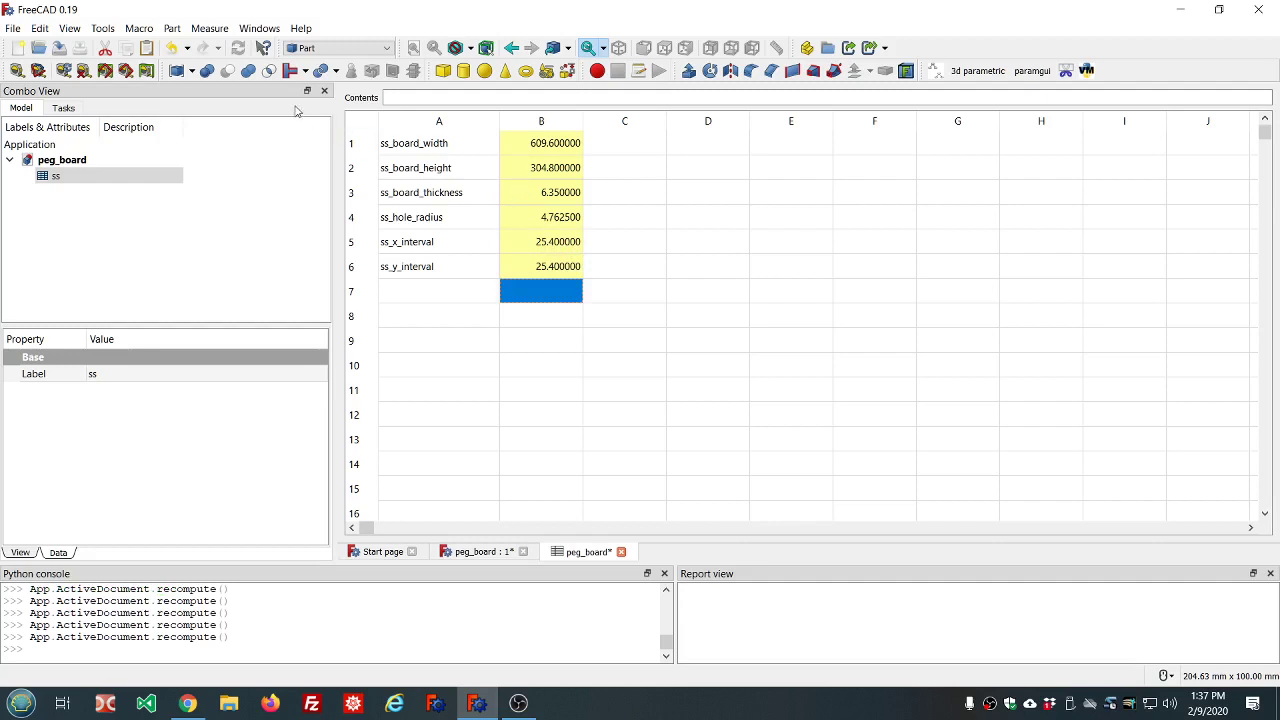
pyautogui.click(59, 48)
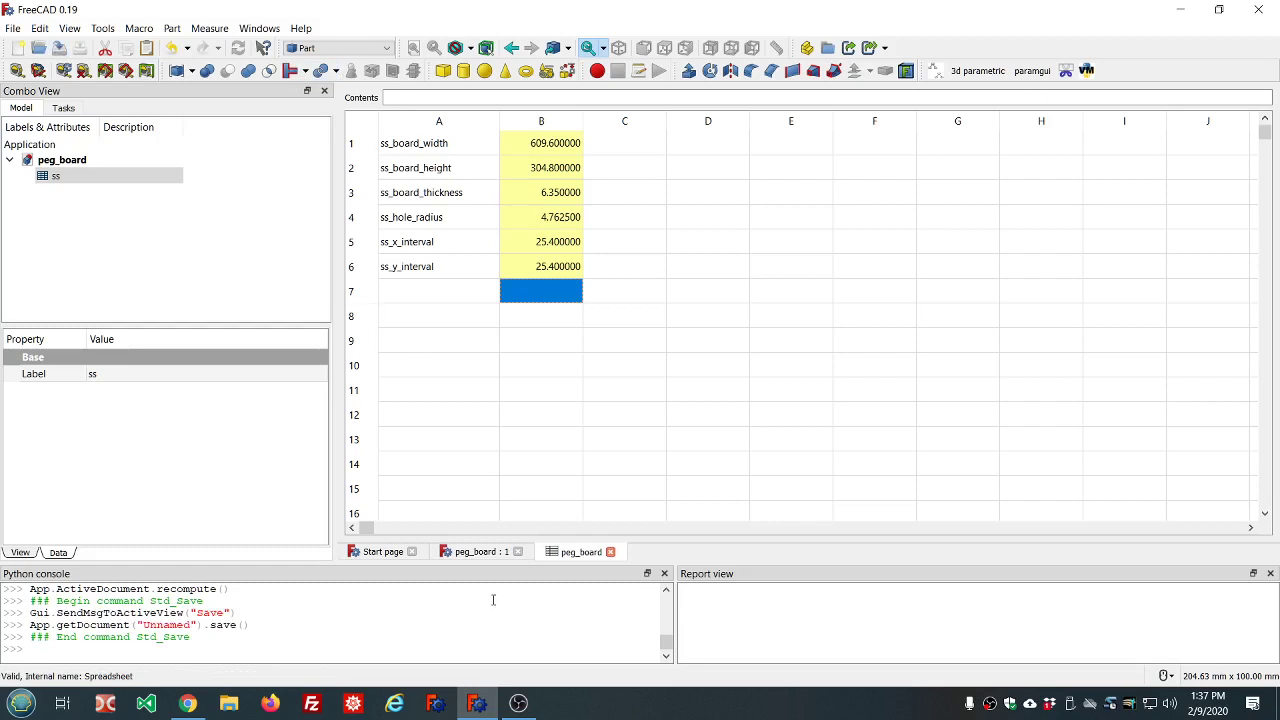
# Add a Part cube in the document's 3D view and show the selected cube from the top.
pyautogui.click(476, 552)
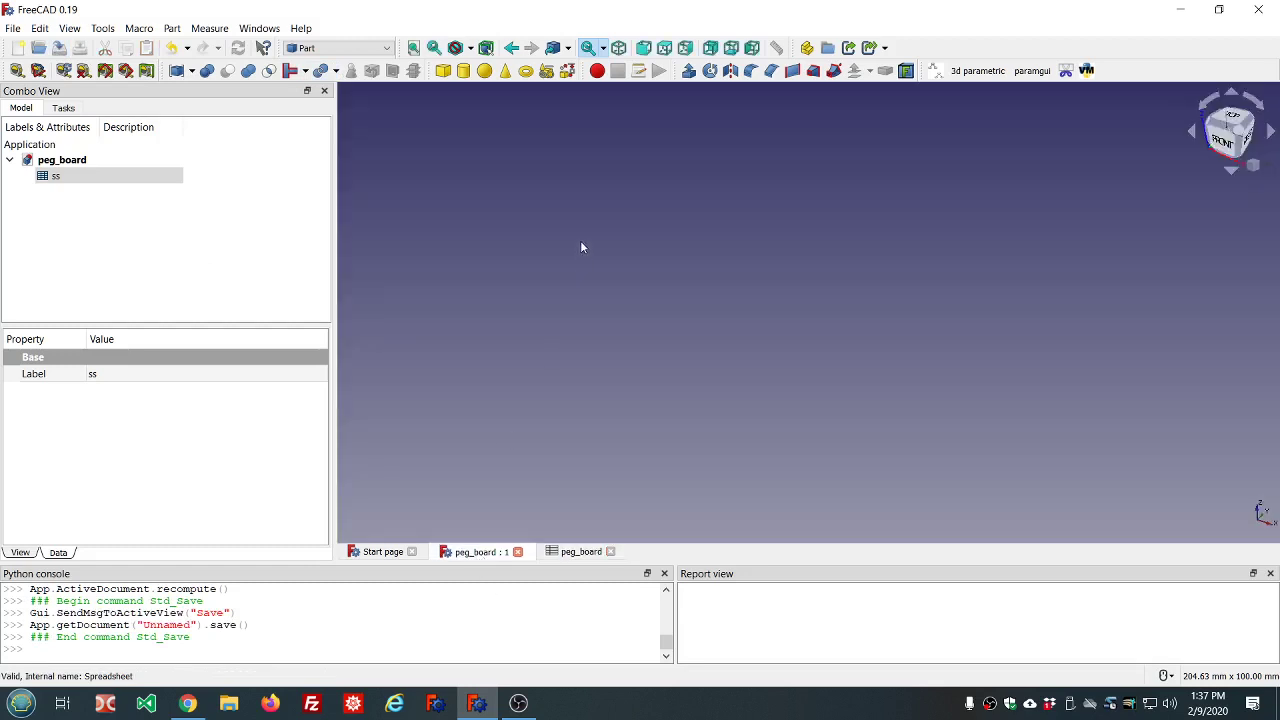
pyautogui.click(445, 72)
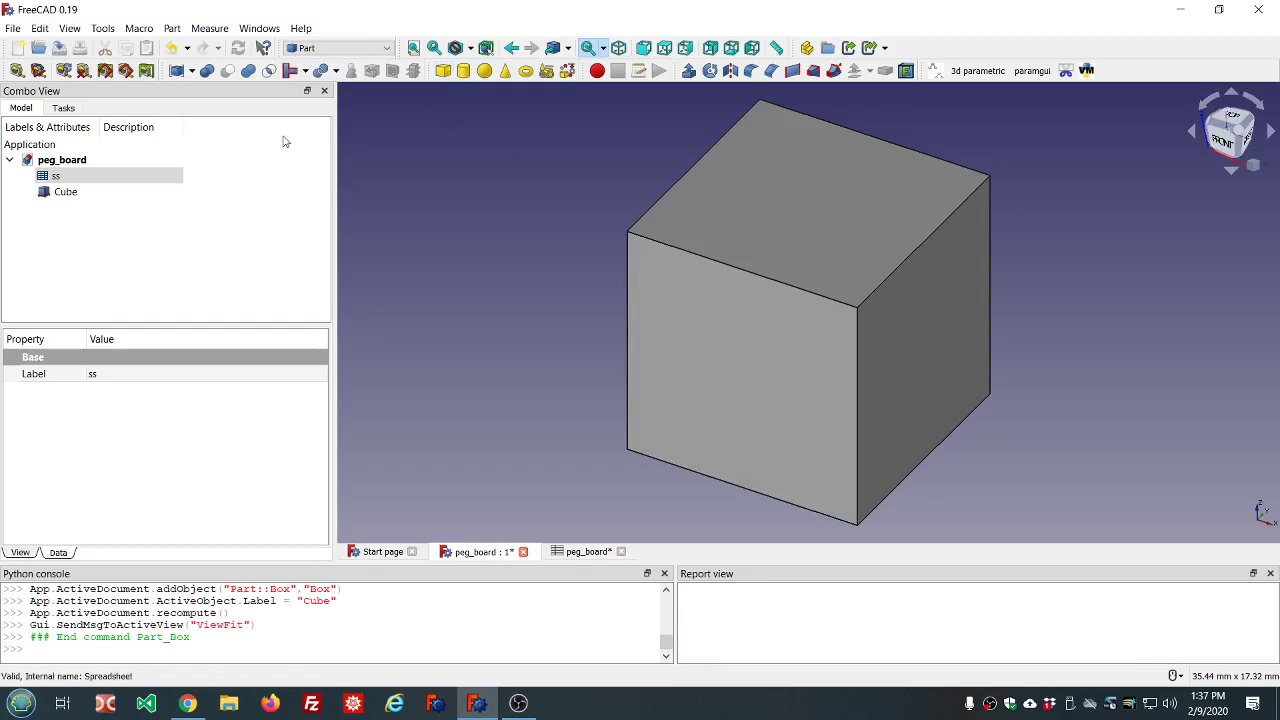
pyautogui.click(56, 193)
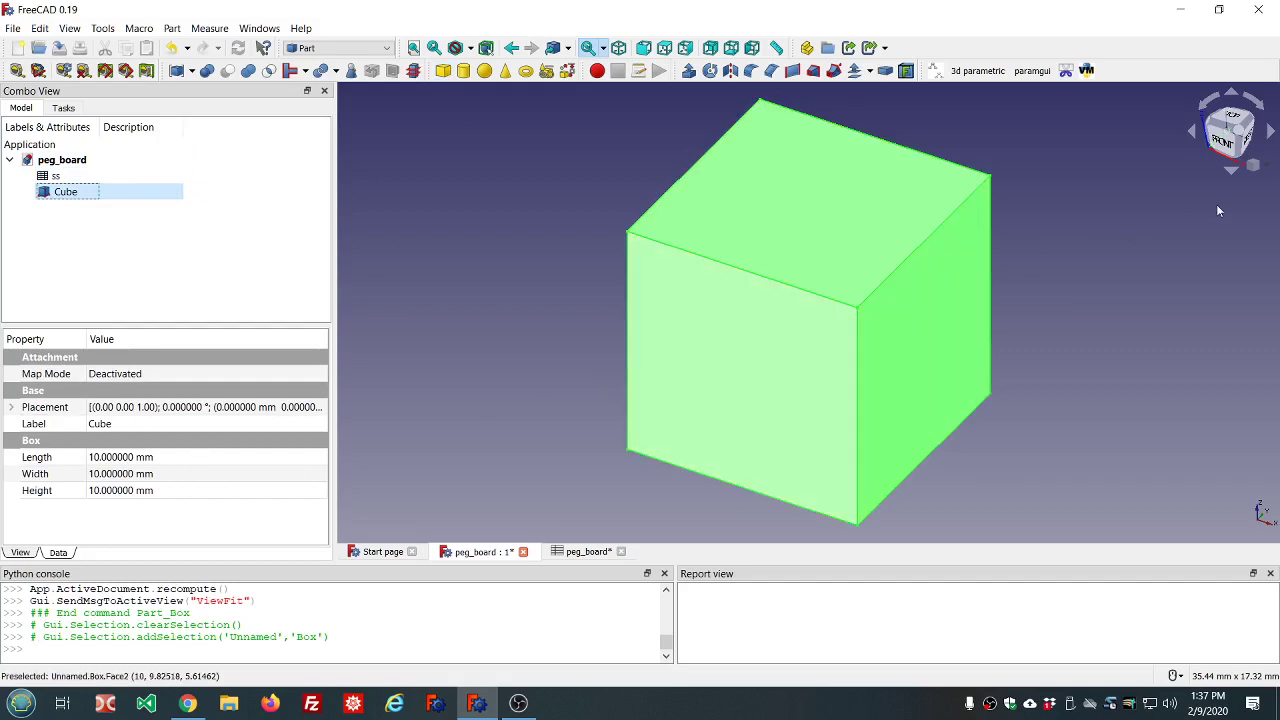
pyautogui.click(1224, 144)
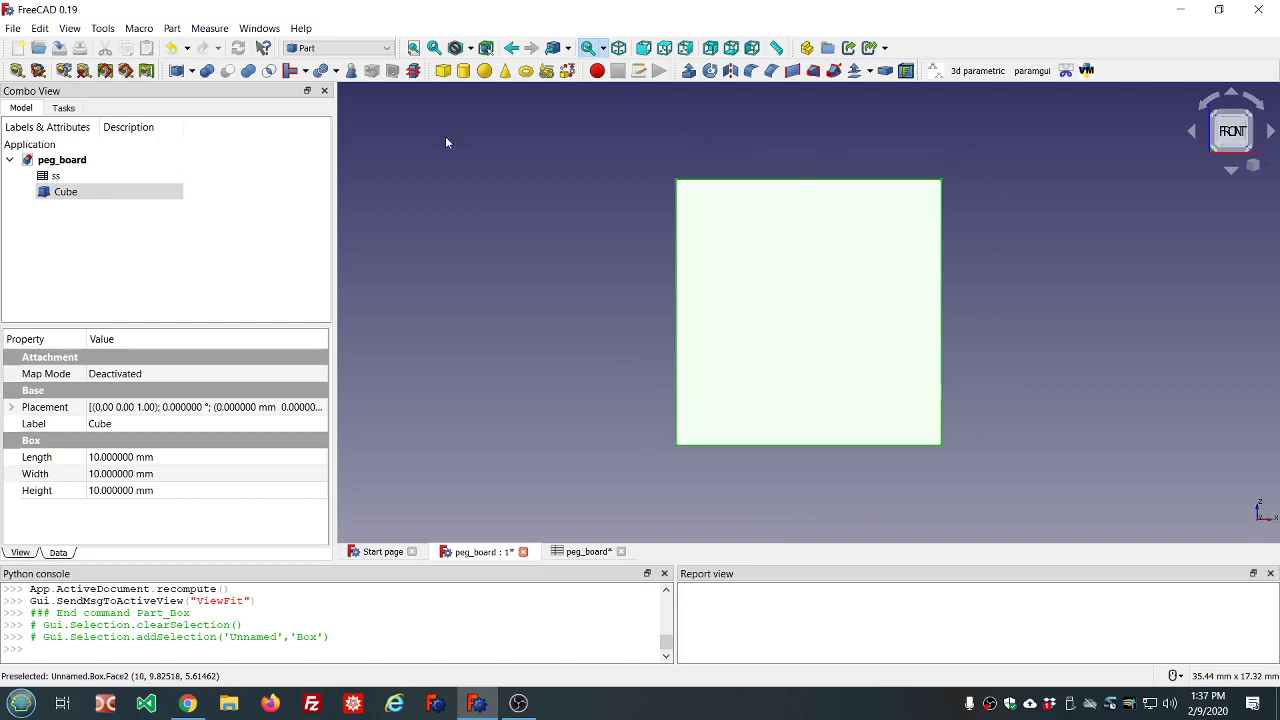
pyautogui.moveTo(1212, 240); pyautogui.dragTo(1082, 310, button='middle')
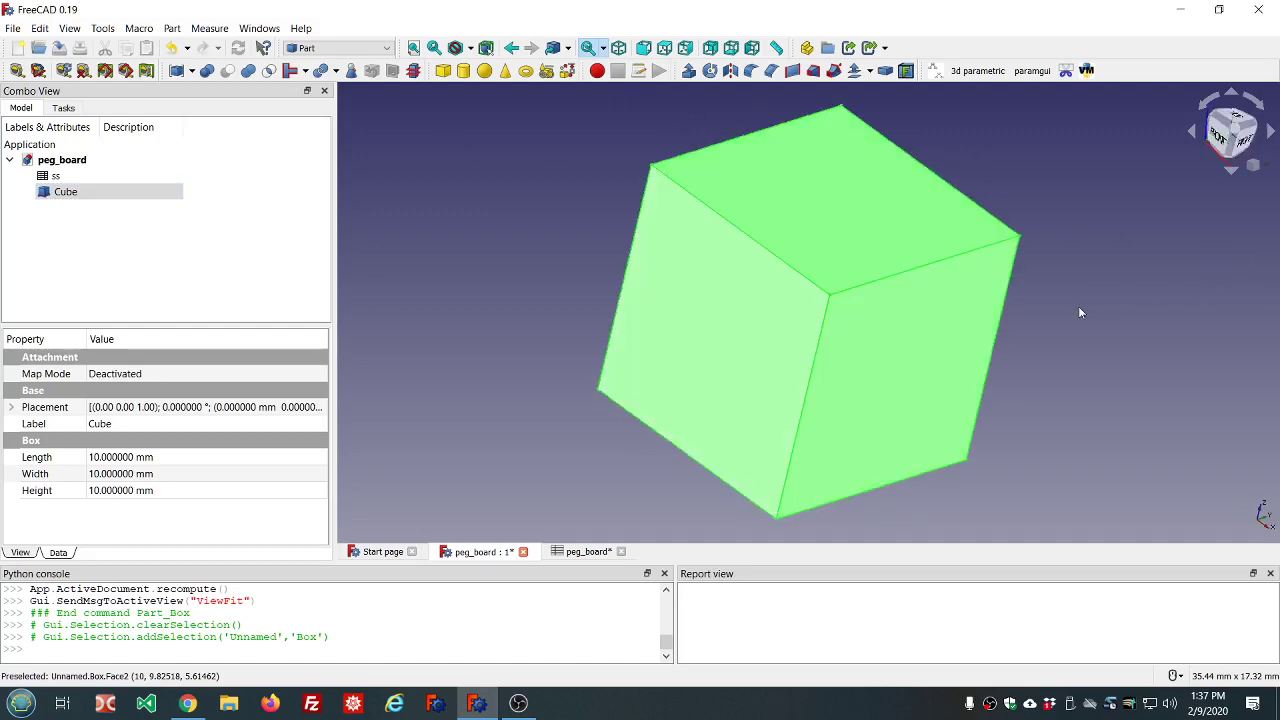
pyautogui.click(1236, 118)
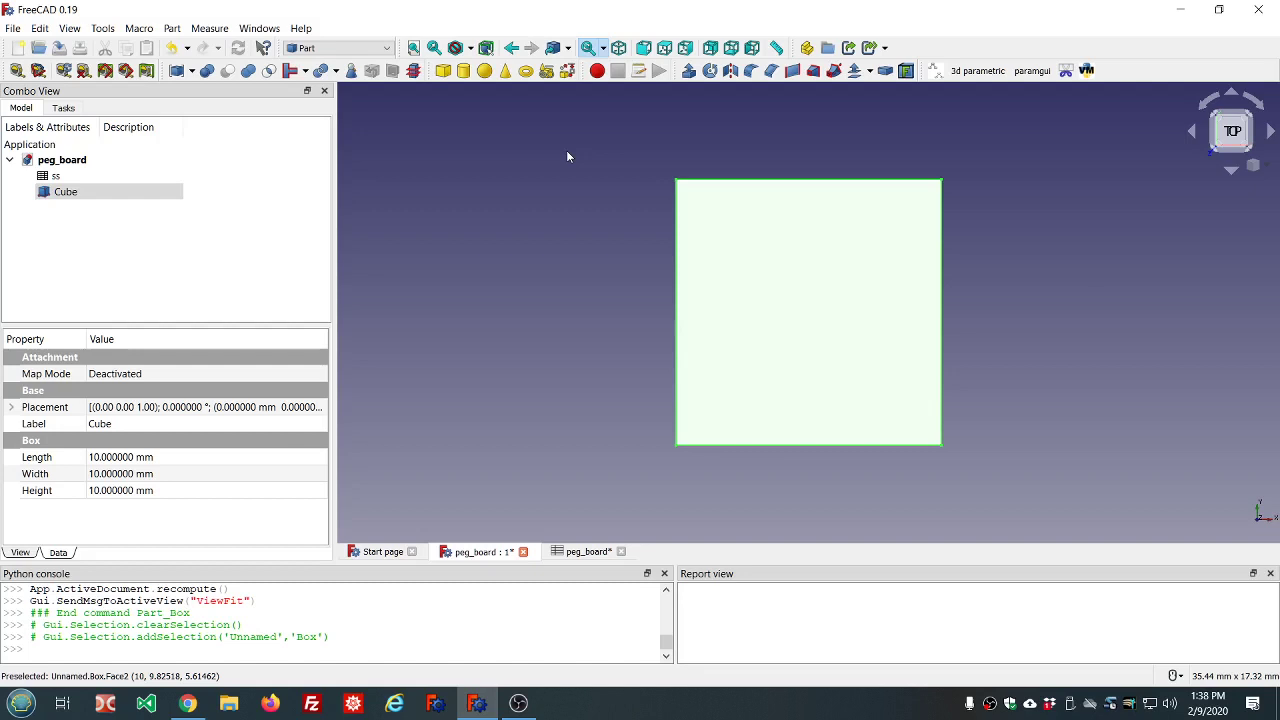
# Link the cube's Length to the spreadsheet with the expression <<ss>>.ss_board_width.
pyautogui.click(162, 458)
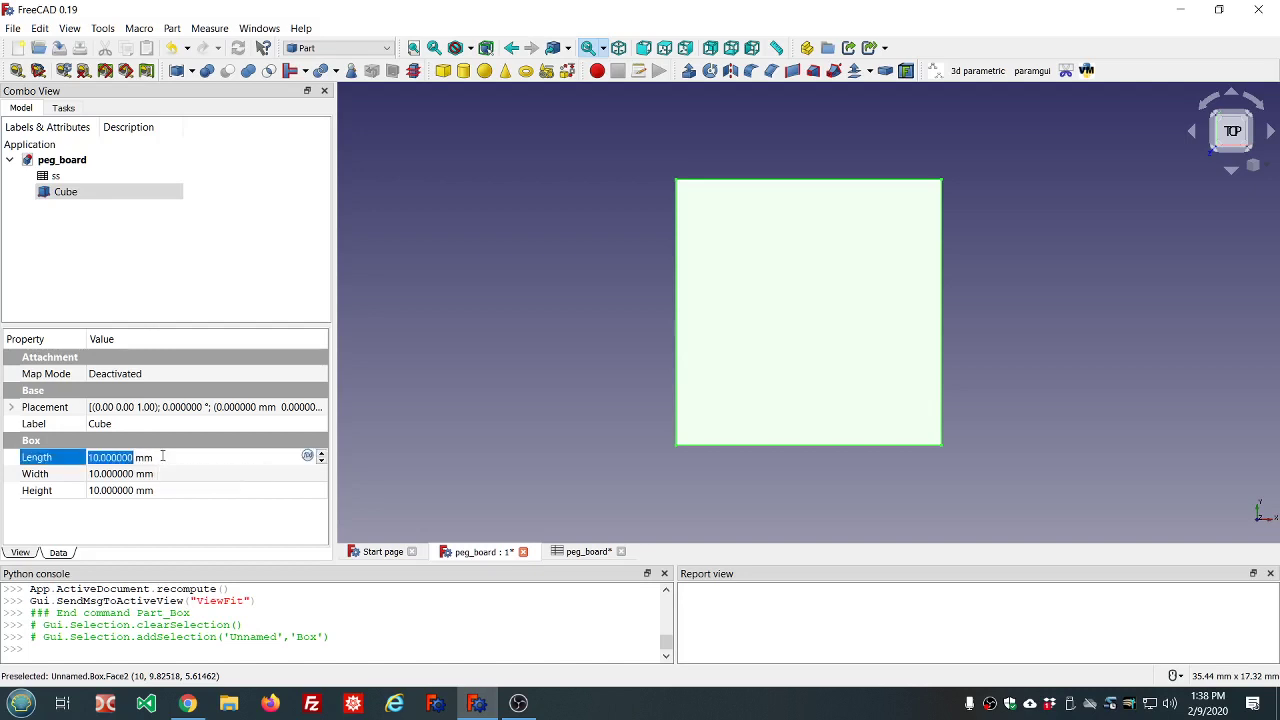
pyautogui.click(307, 457)
pyautogui.write('ss.ss')
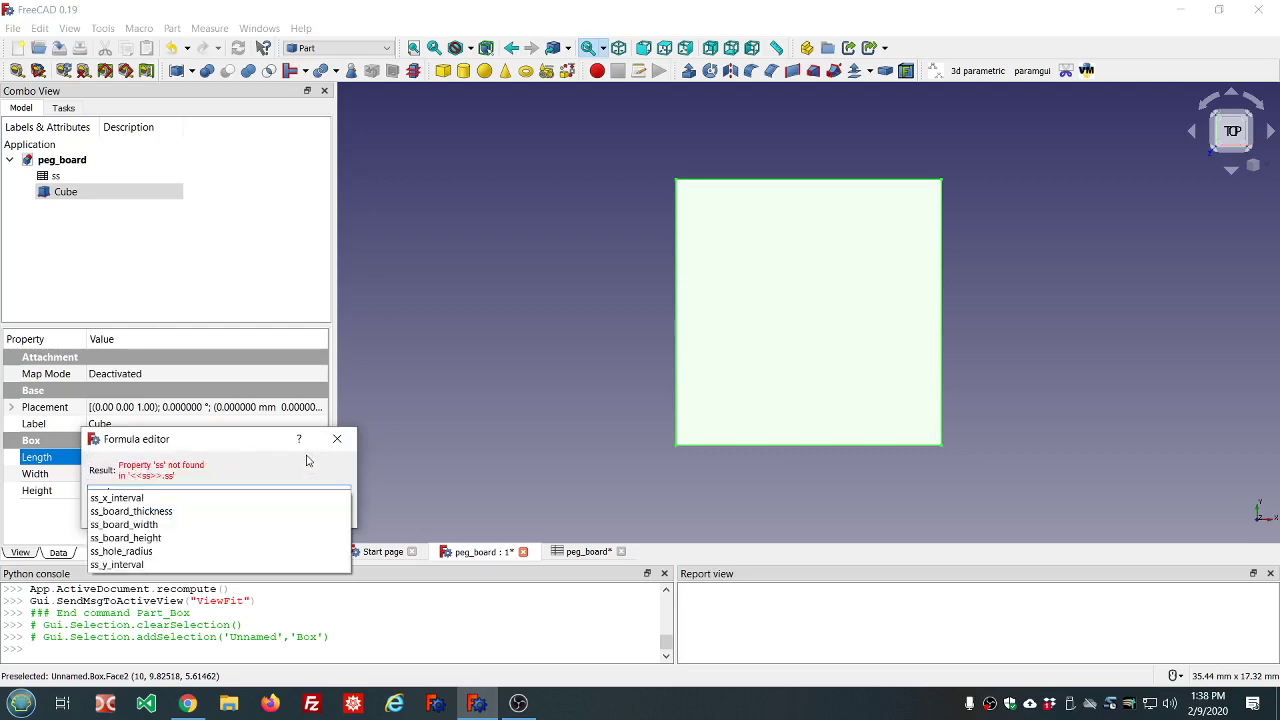
pyautogui.click(153, 525)
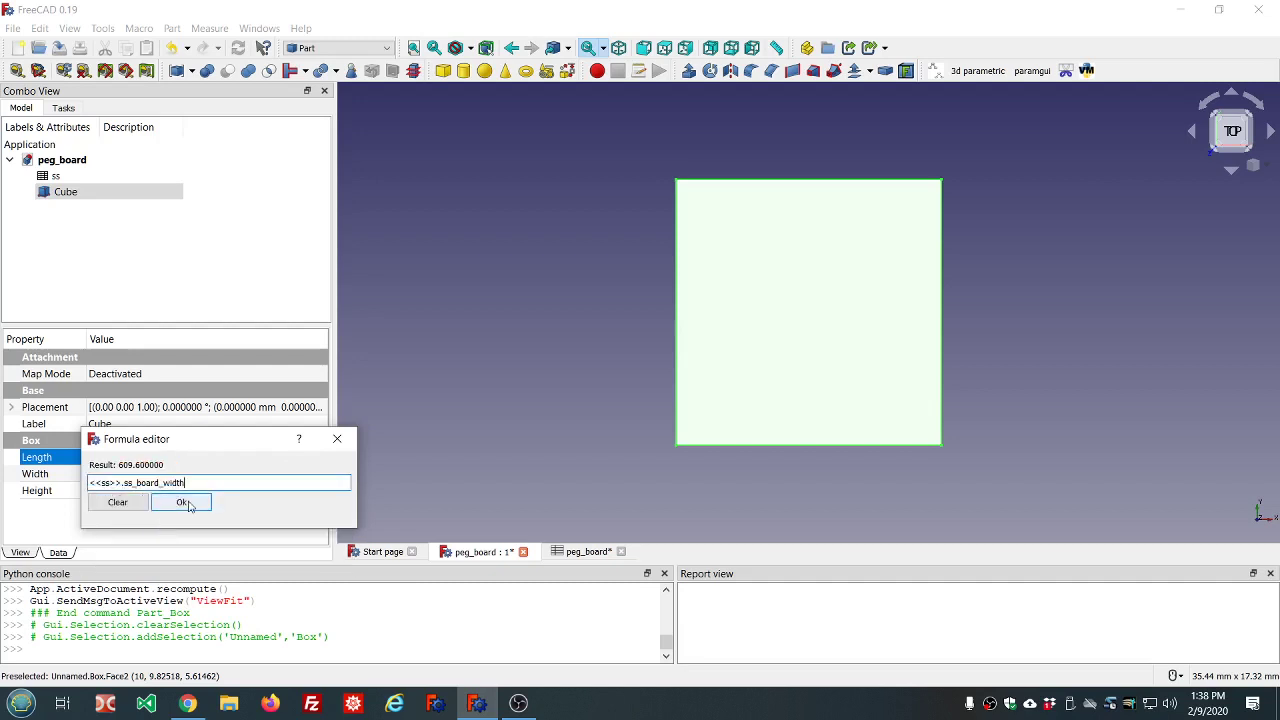
pyautogui.click(183, 503)
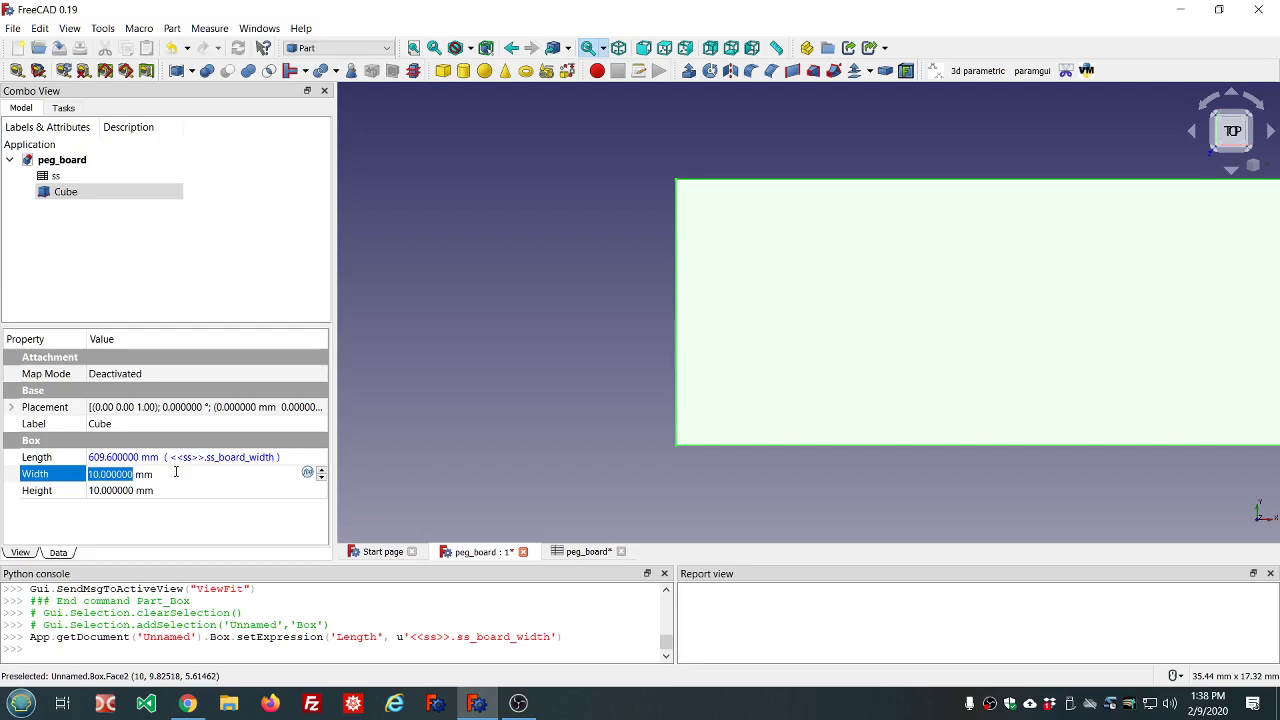
# Link the cube's Width to the spreadsheet with the expression <<ss>>.ss_board_height.
pyautogui.press('=')
pyautogui.write('ss')
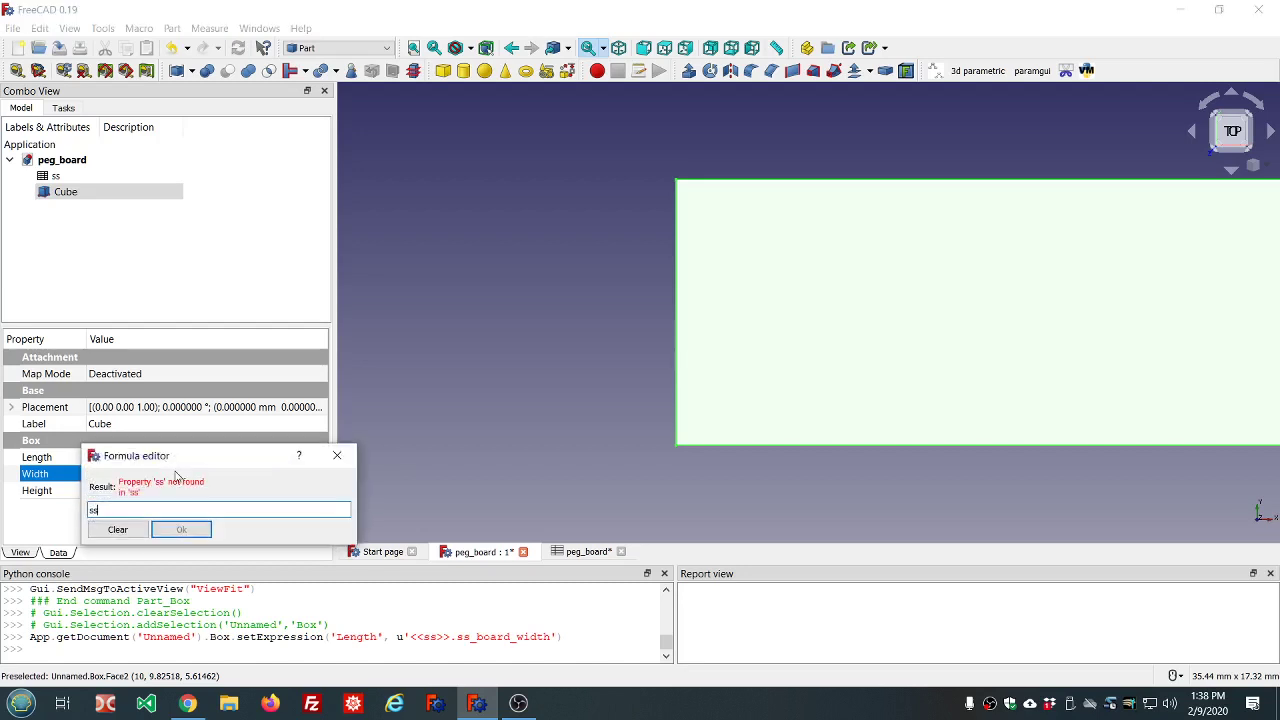
pyautogui.write('>>.ss')
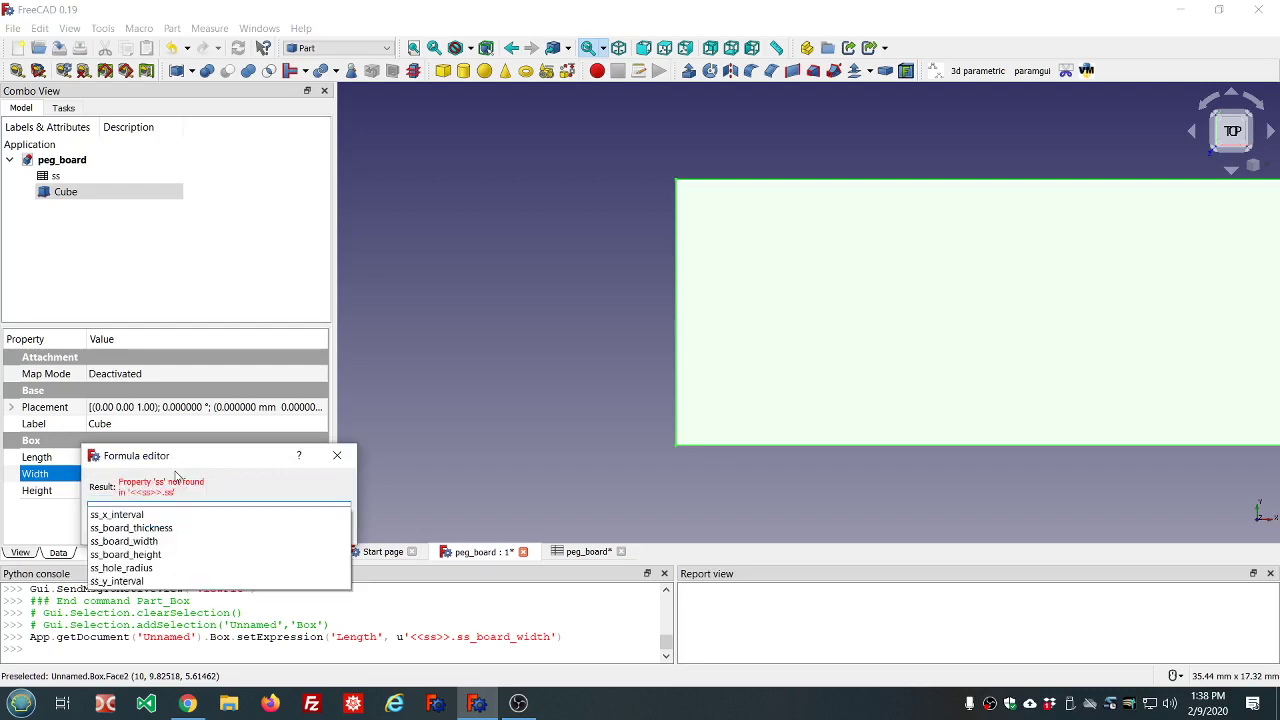
pyautogui.press('Down')
pyautogui.press('Down')
pyautogui.press('Down')
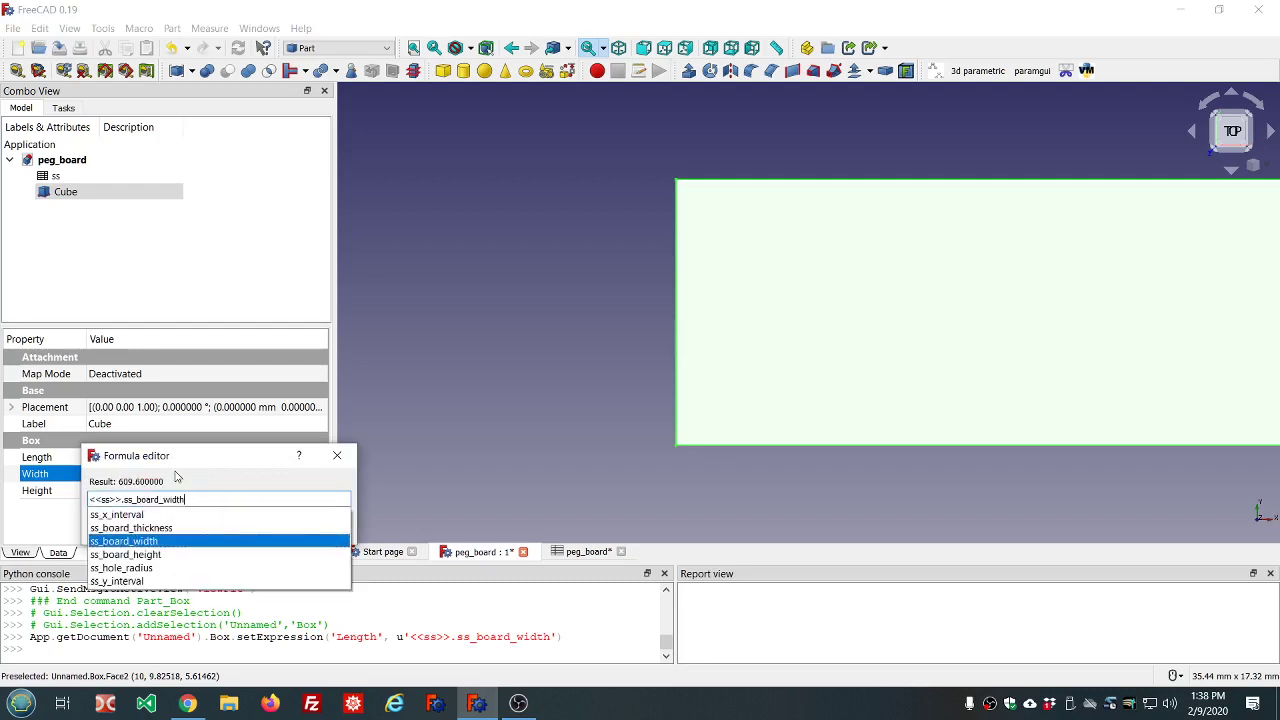
pyautogui.press('Down')
pyautogui.press('Return')
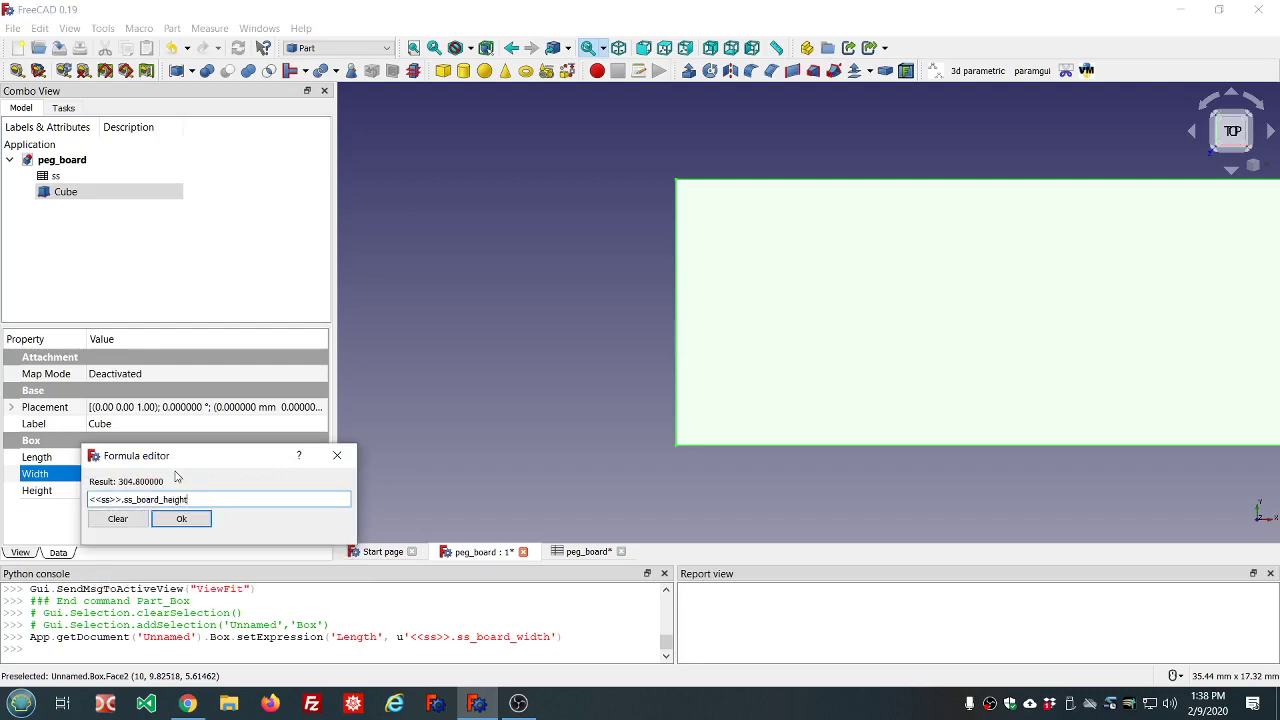
pyautogui.press('Return')
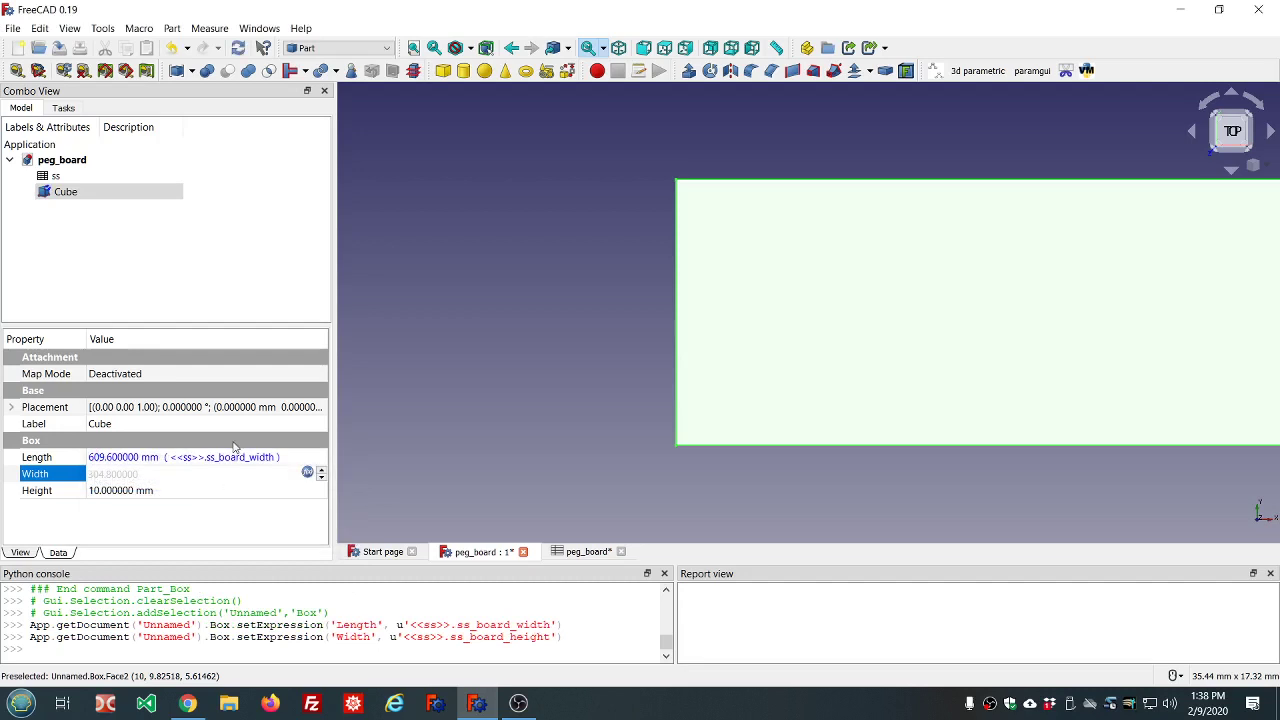
# Link the cube's Height to the spreadsheet with the expression <<ss>>.ss_board_thickness.
pyautogui.scroll(-5, 580, 368)
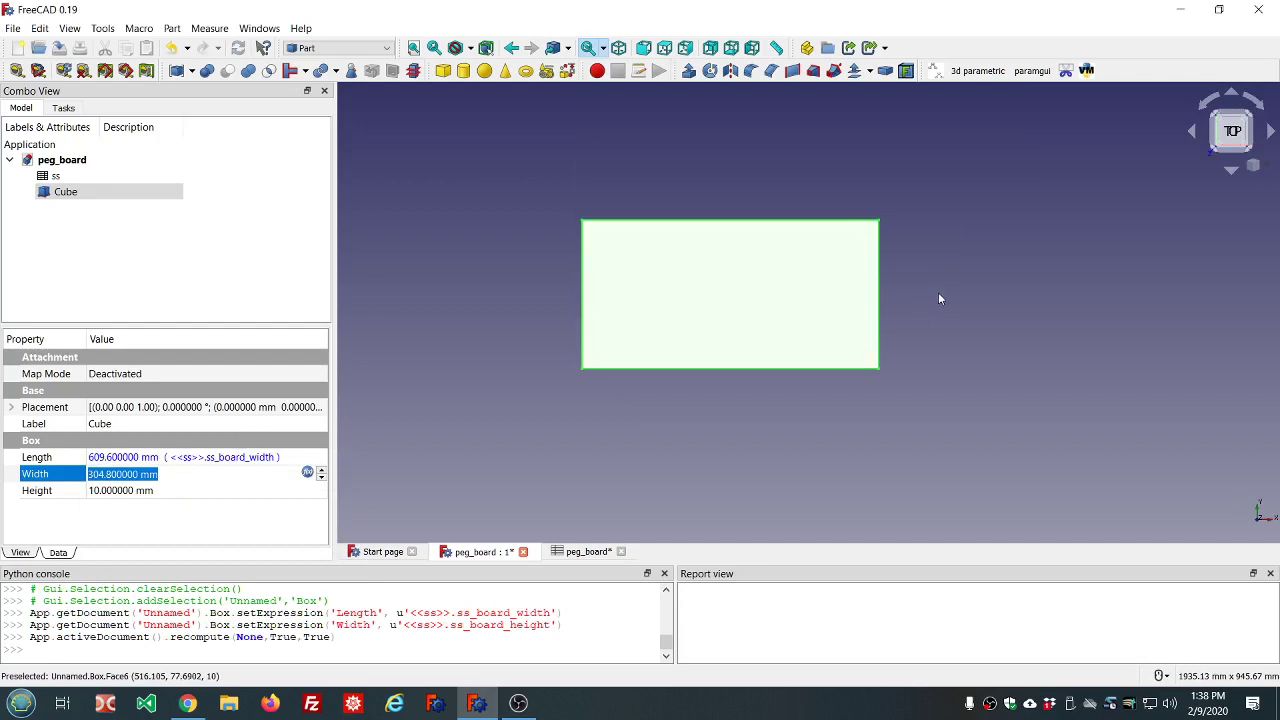
pyautogui.scroll(4, 938, 298)
pyautogui.scroll(-2, 938, 298)
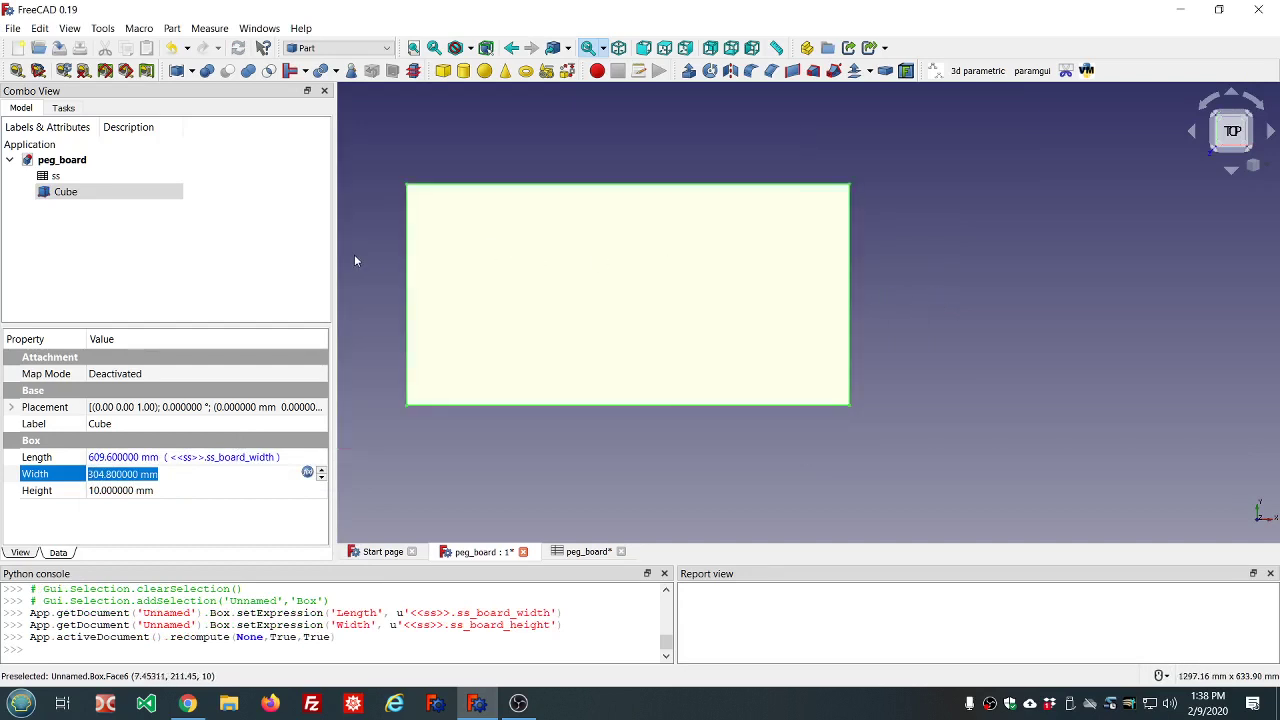
pyautogui.scroll(2, 354, 260)
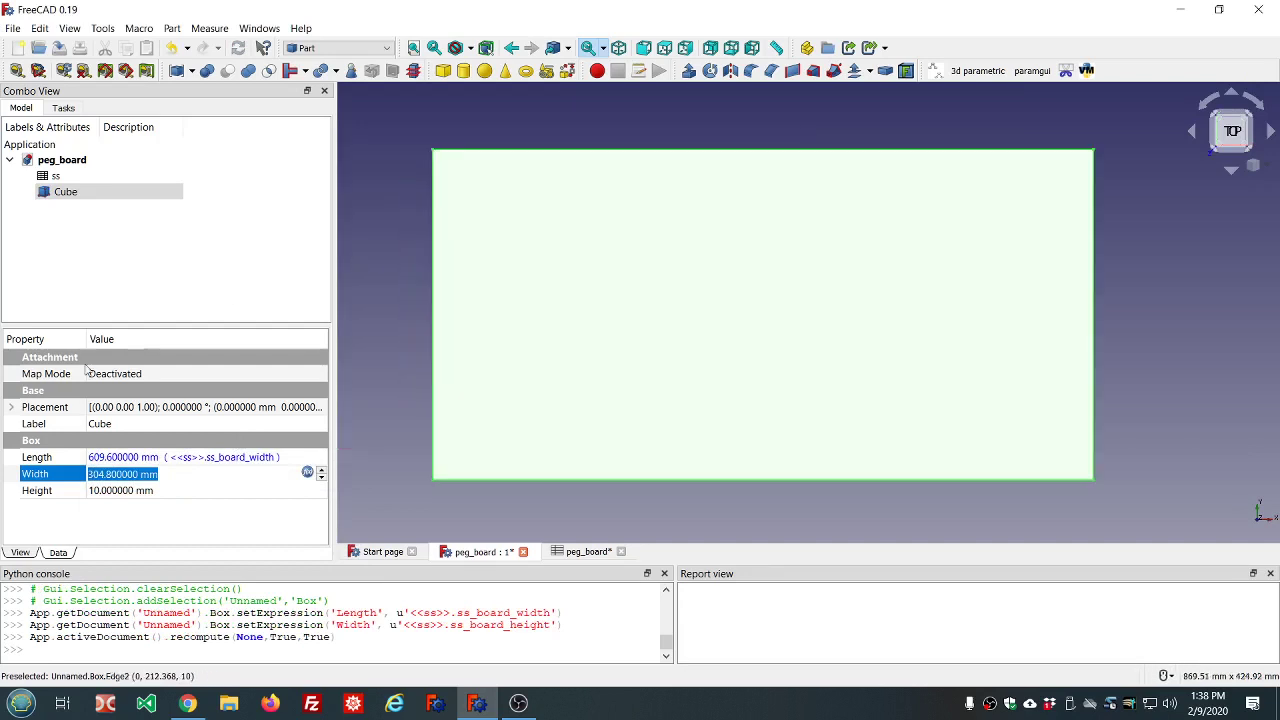
pyautogui.click(179, 490)
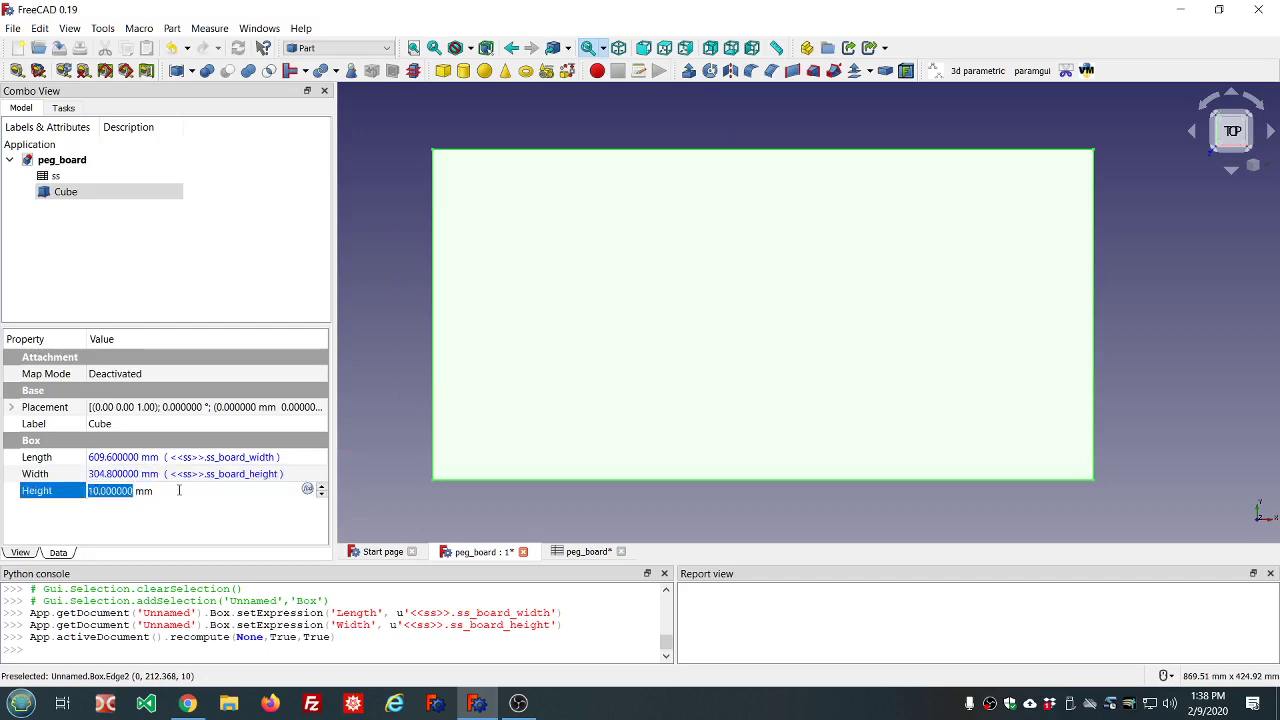
pyautogui.press('=')
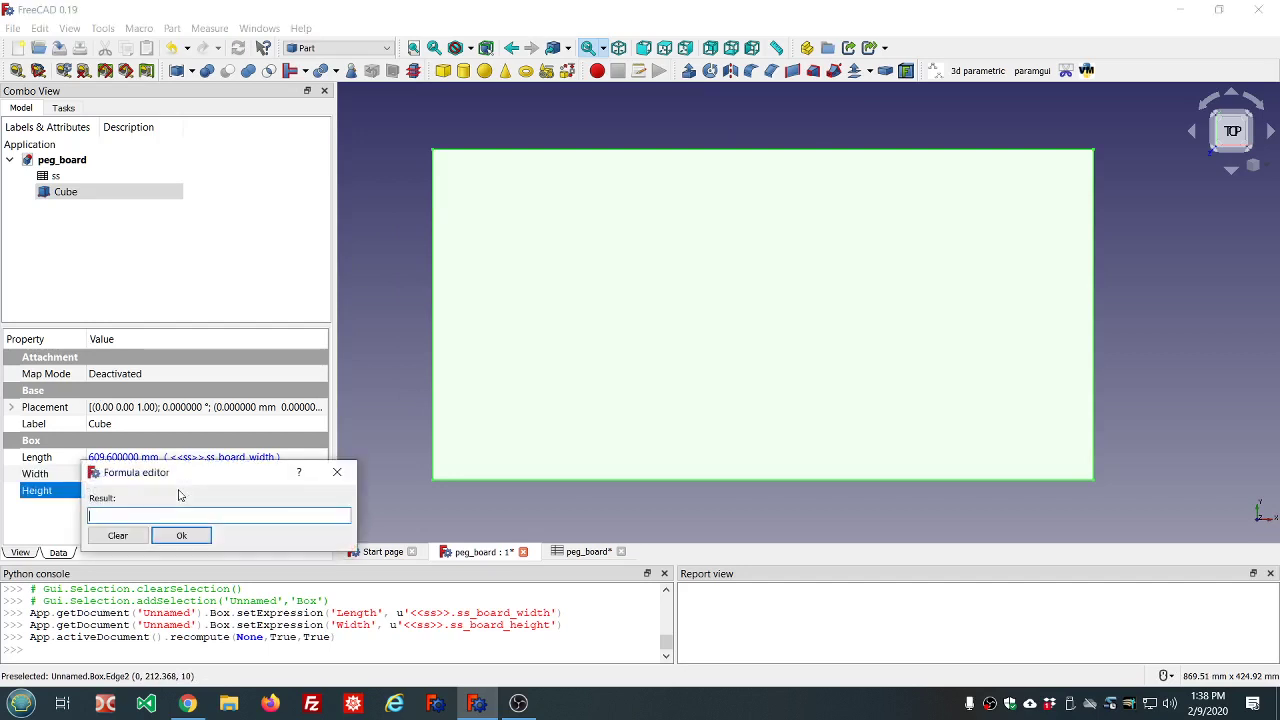
pyautogui.write('ss>>.ss')
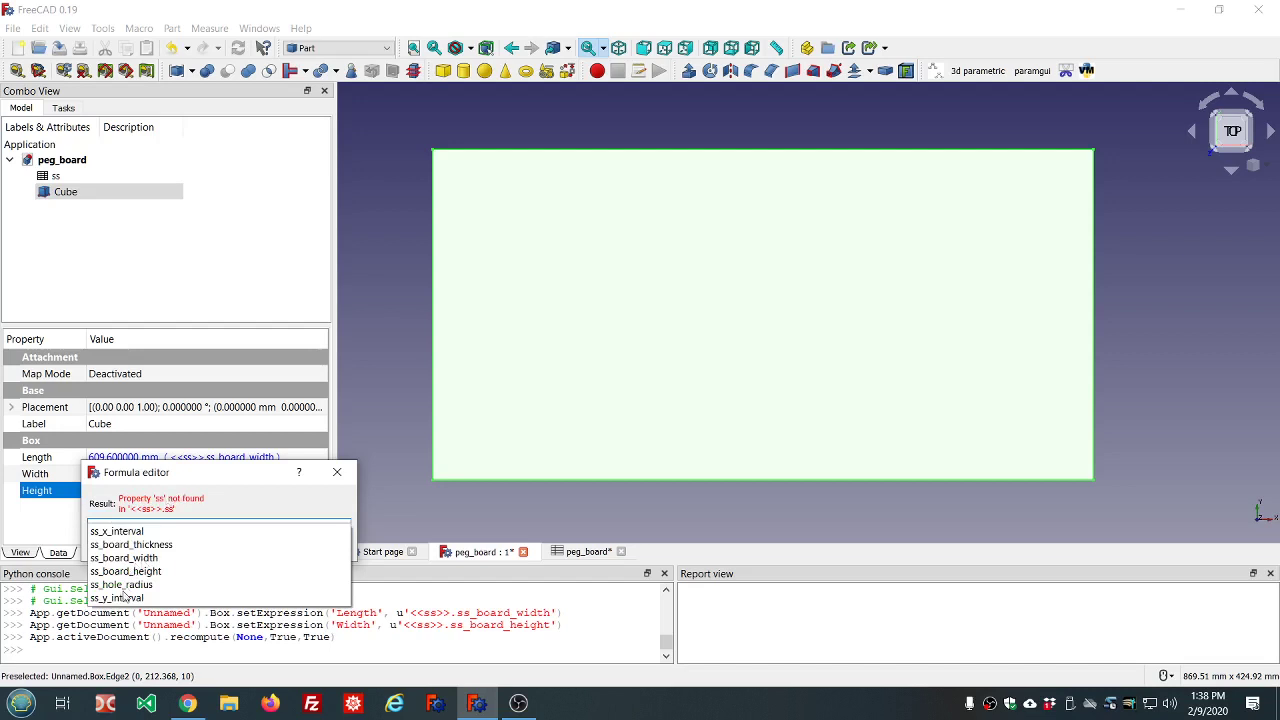
pyautogui.click(141, 546)
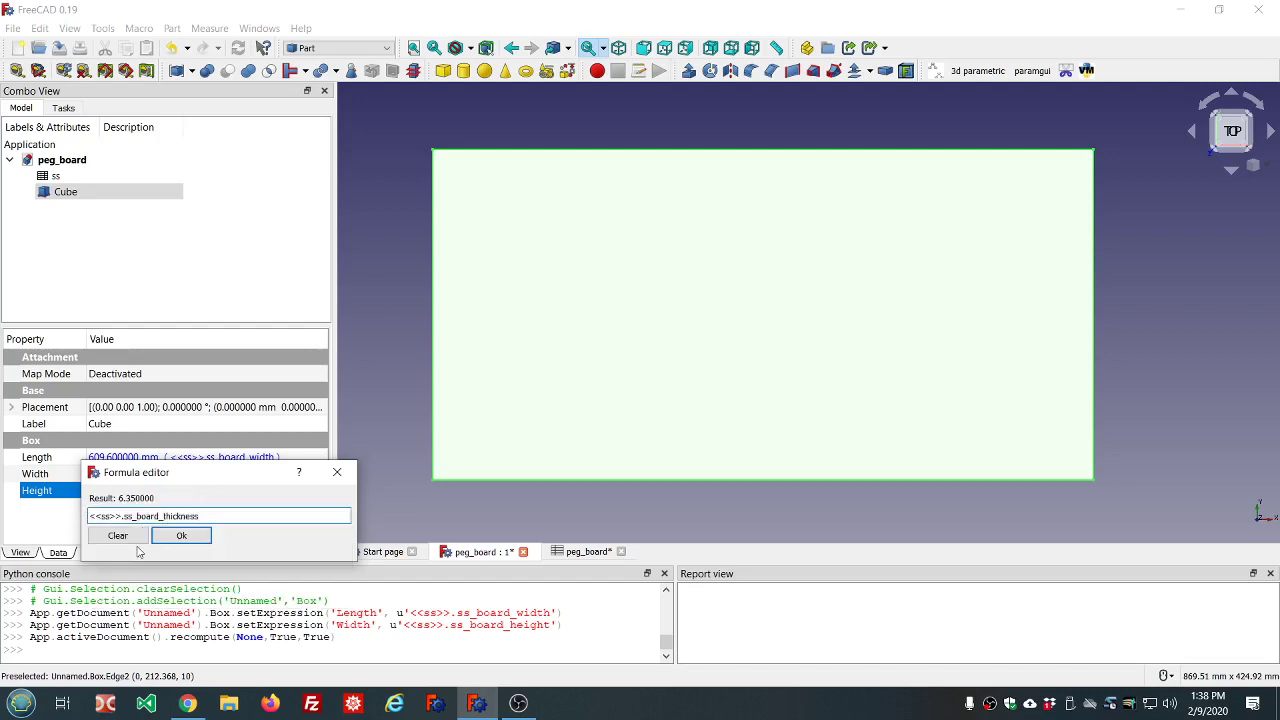
pyautogui.click(180, 537)
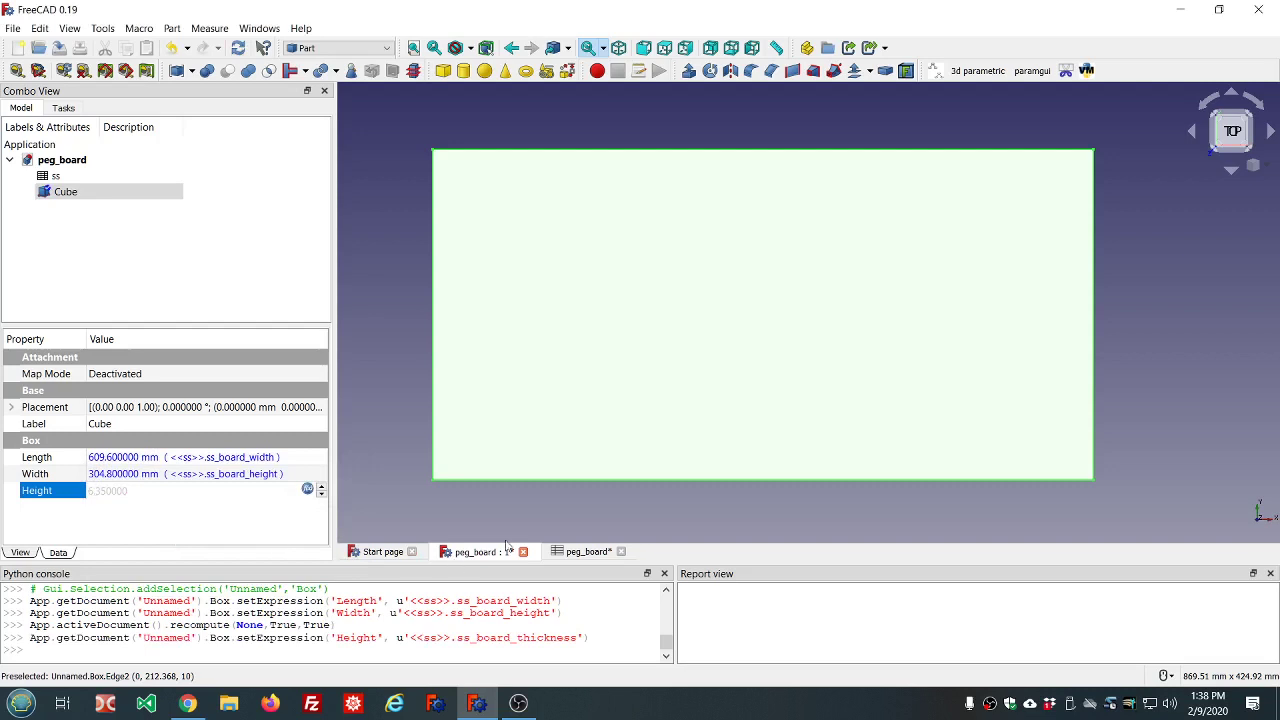
pyautogui.click(411, 324)
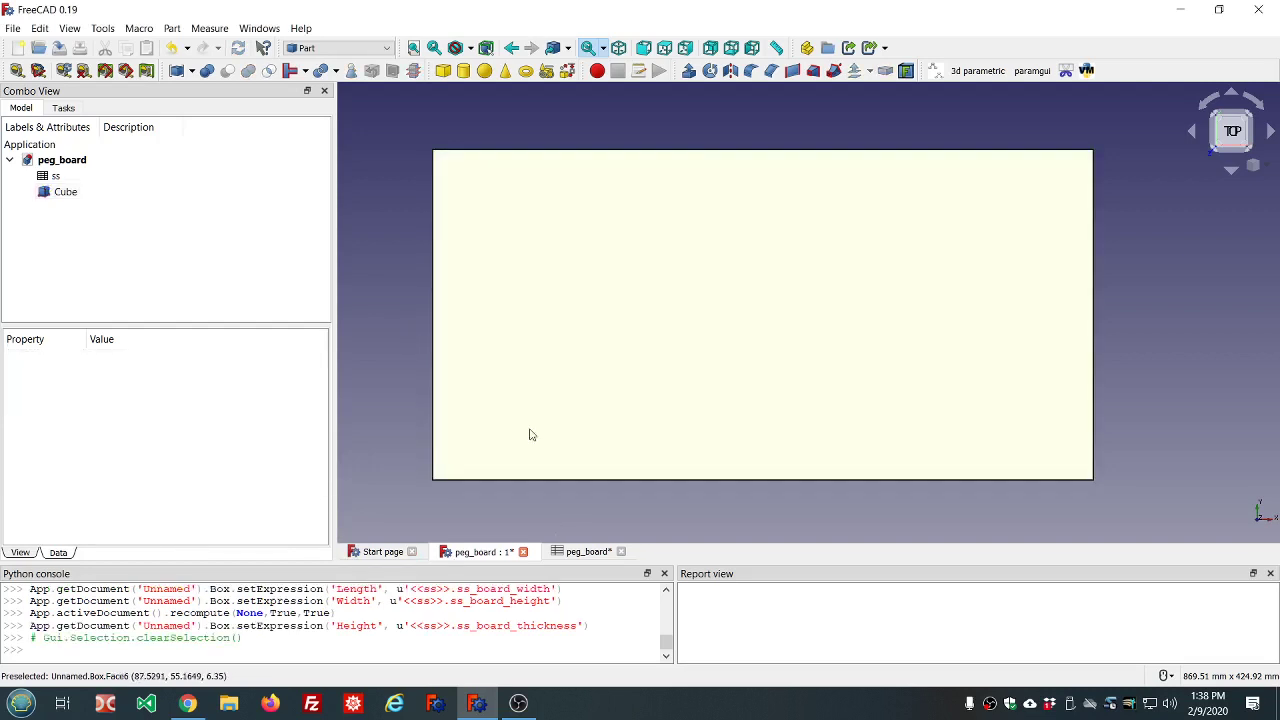
# Add a Part cylinder at the board's origin corner and view that corner up close.
pyautogui.moveTo(558, 478); pyautogui.dragTo(580, 463, button='middle')
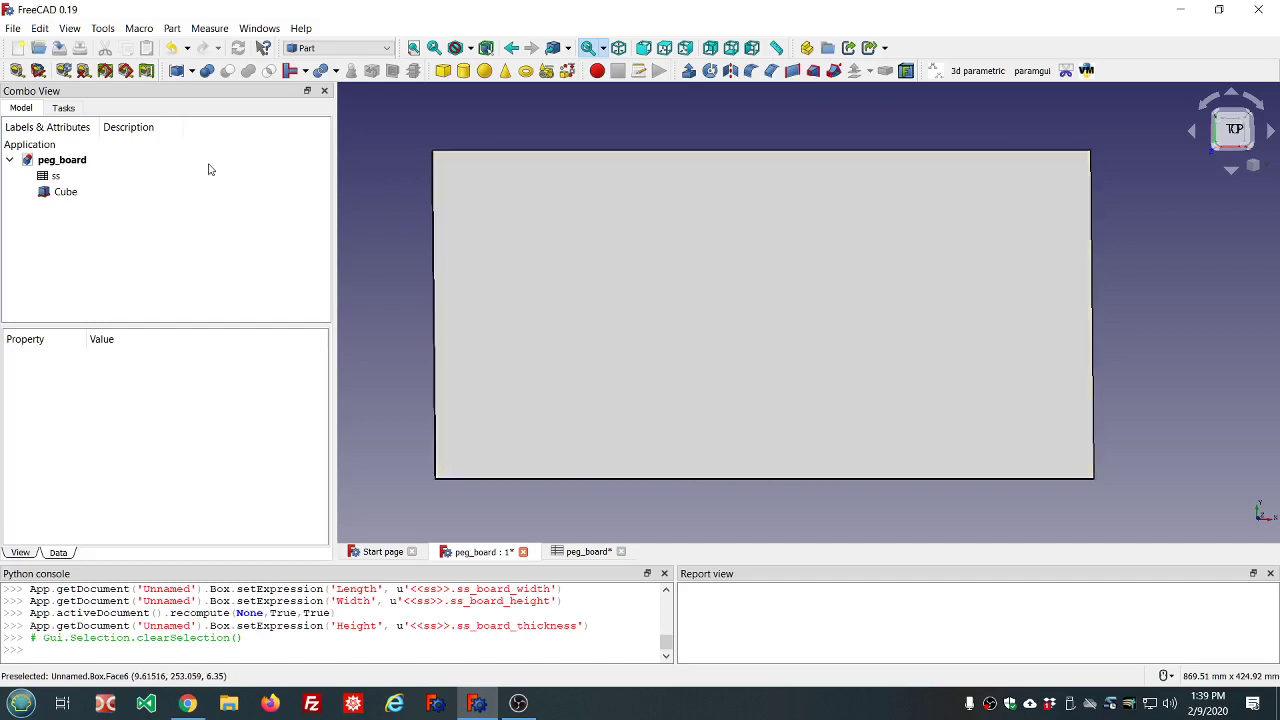
pyautogui.click(463, 71)
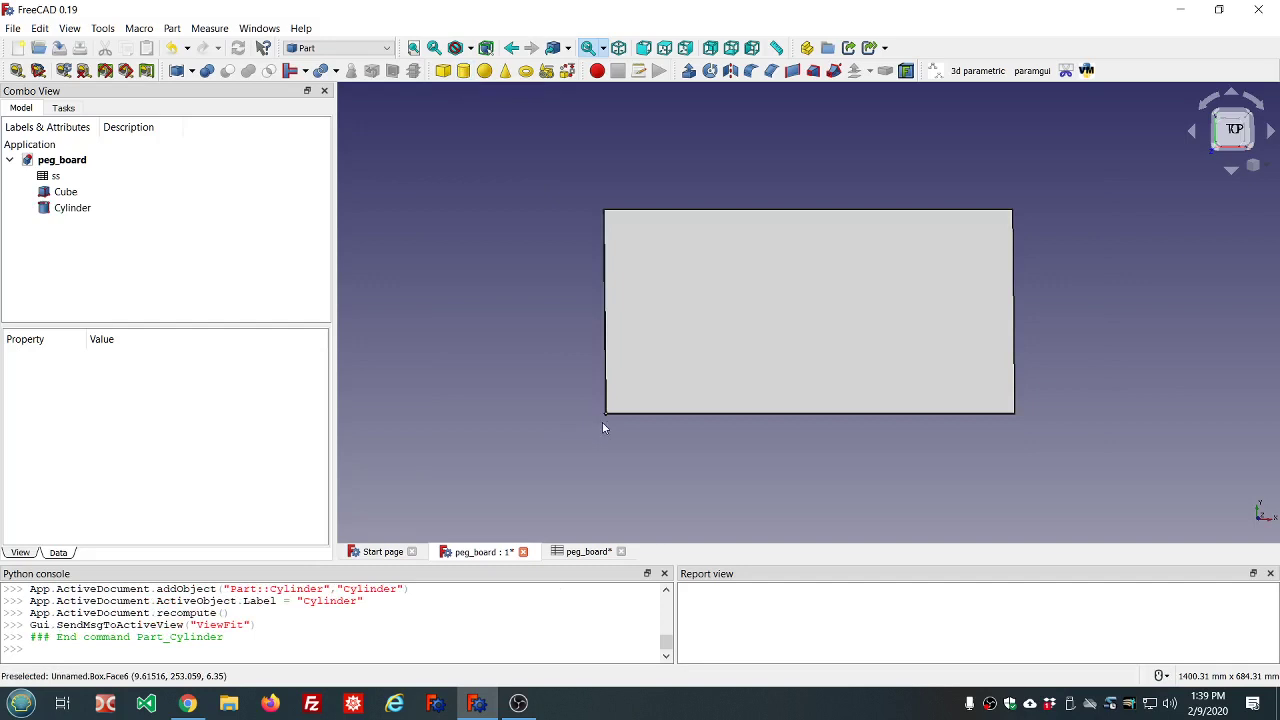
pyautogui.scroll(4, 603, 428)
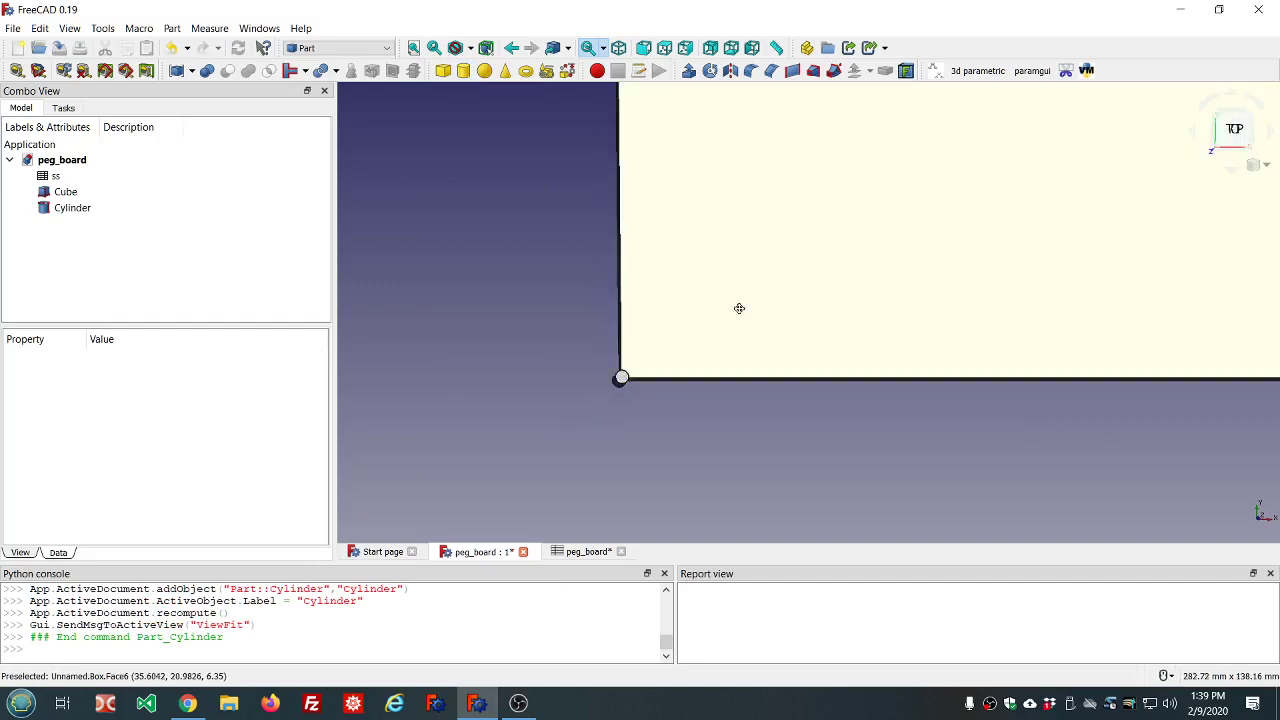
pyautogui.moveTo(724, 317); pyautogui.dragTo(640, 386, button='middle')
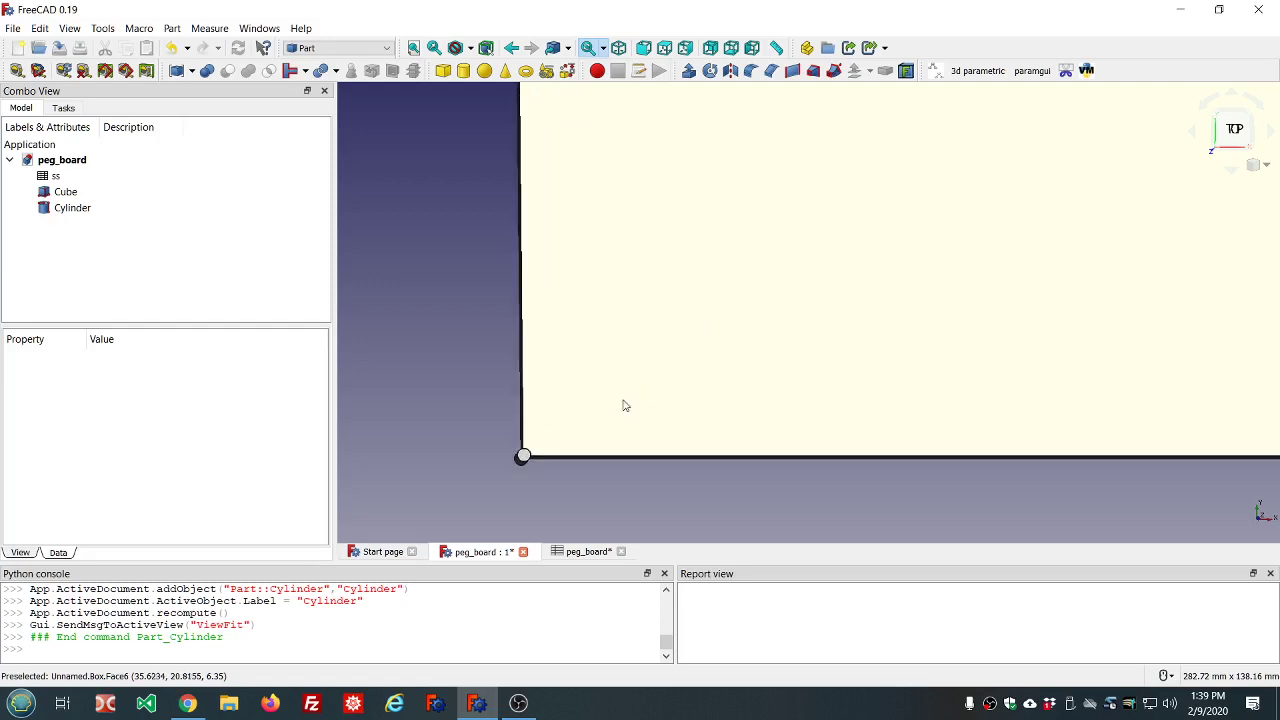
pyautogui.scroll(4, 538, 474)
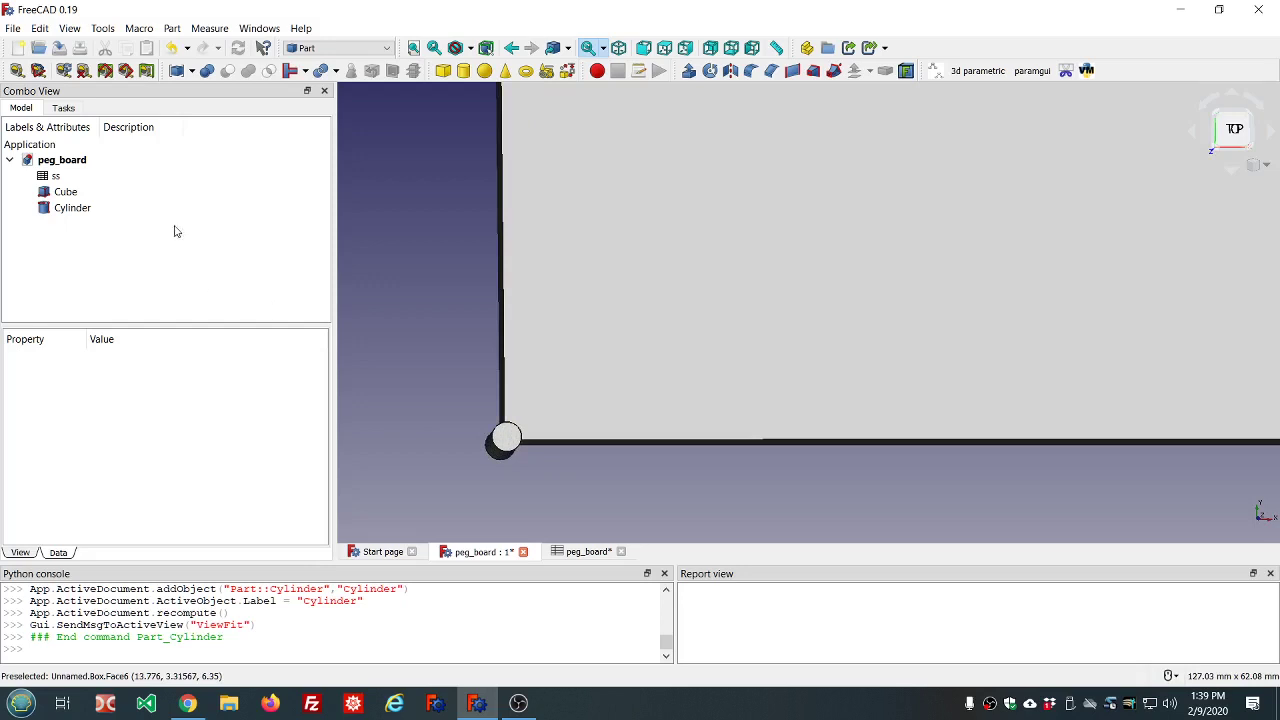
# Link the cylinder's Radius to the spreadsheet with the expression <<ss>>.ss_hole_radius.
pyautogui.click(58, 210)
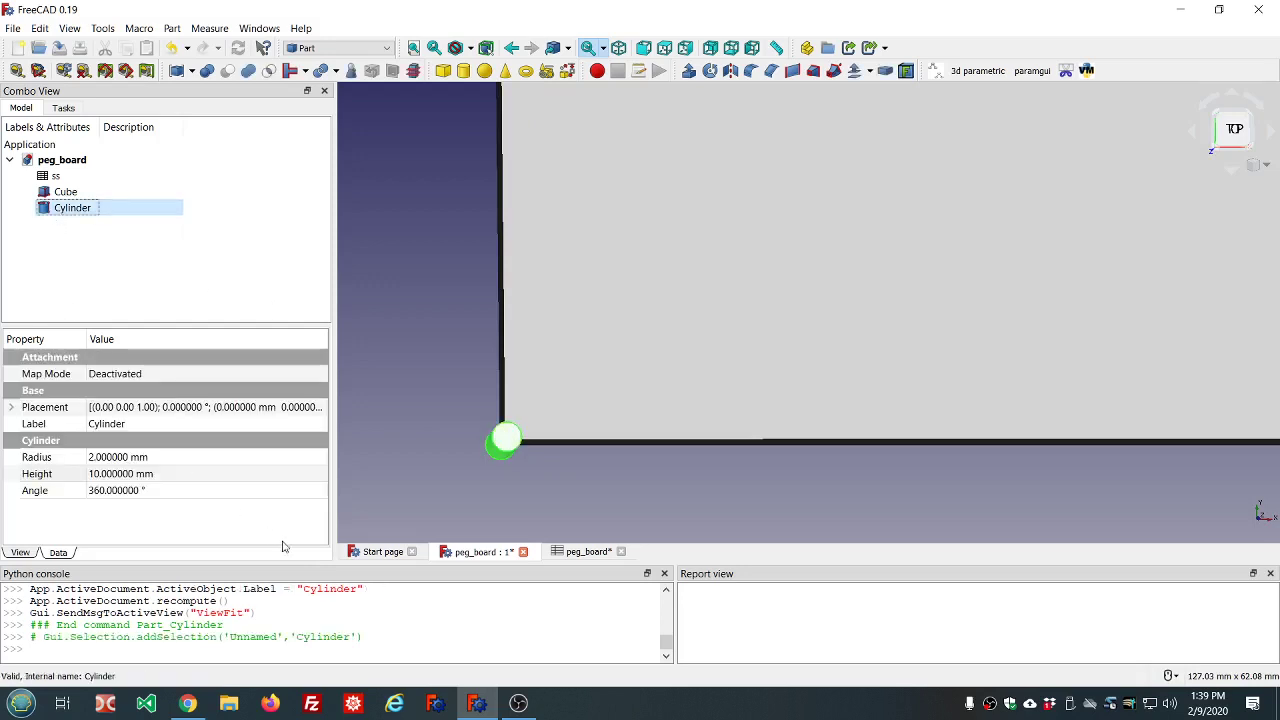
pyautogui.click(229, 457)
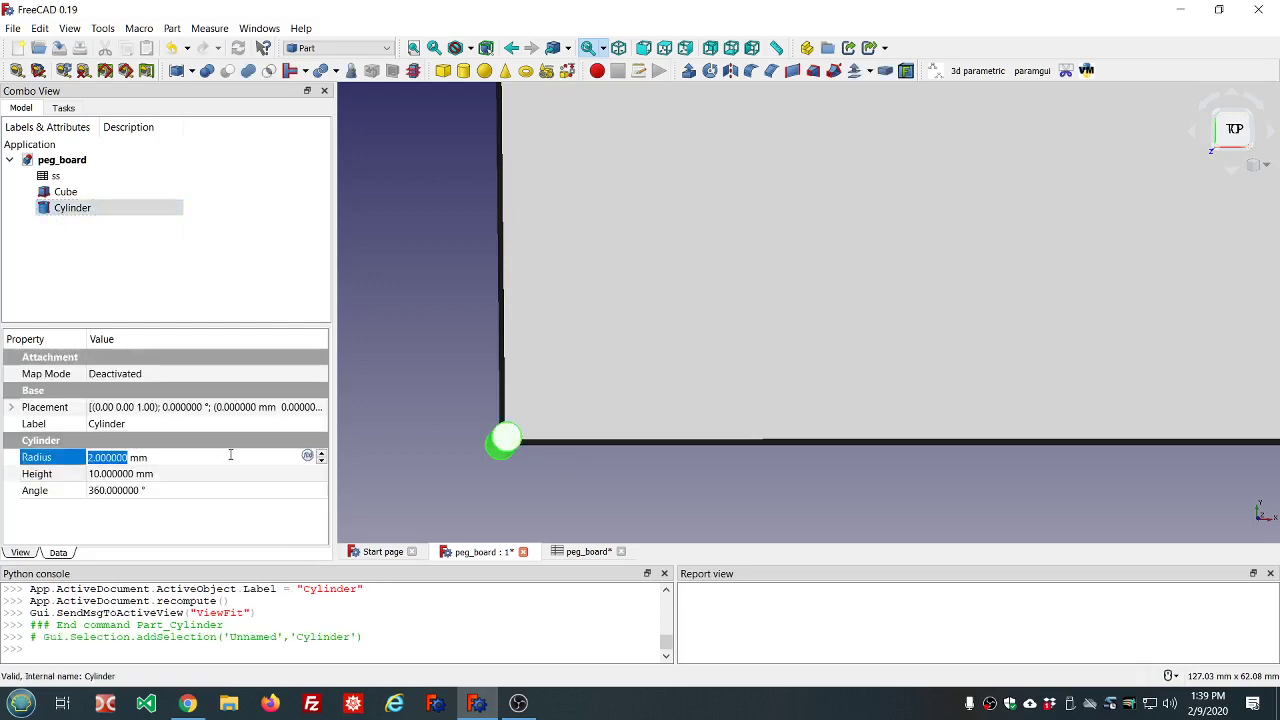
pyautogui.press('=')
pyautogui.write('s')
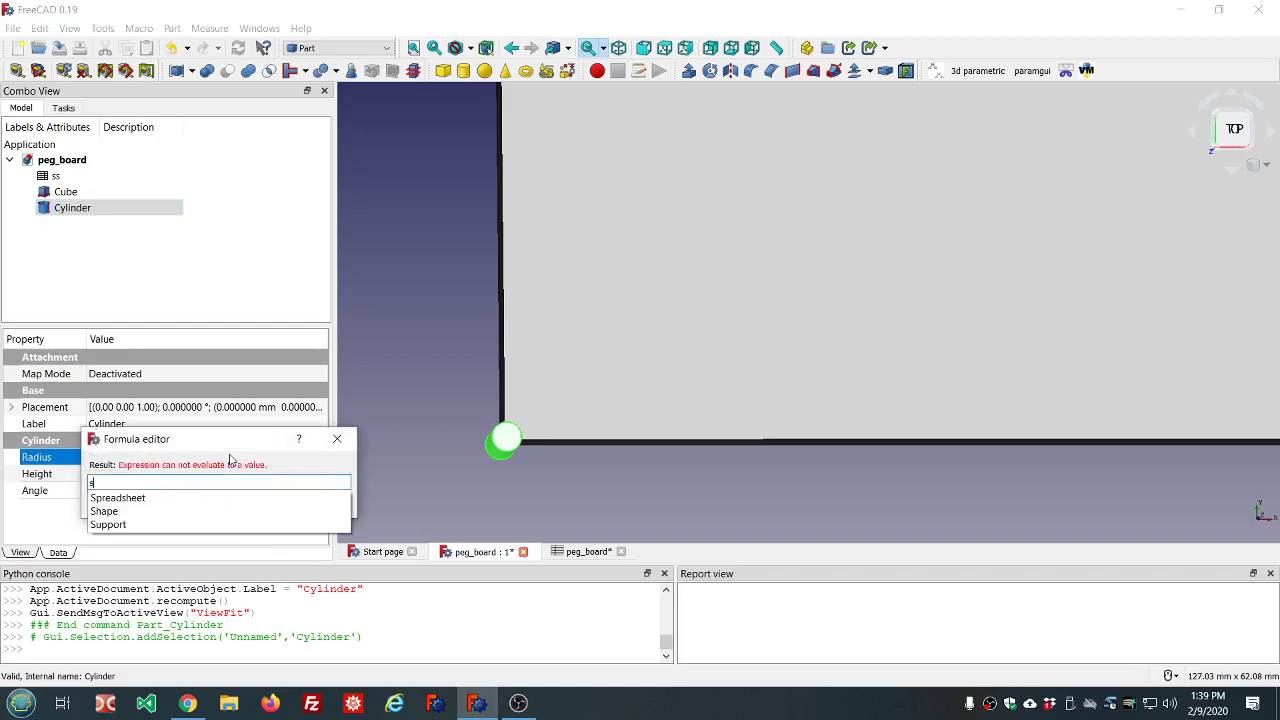
pyautogui.write('s.ss')
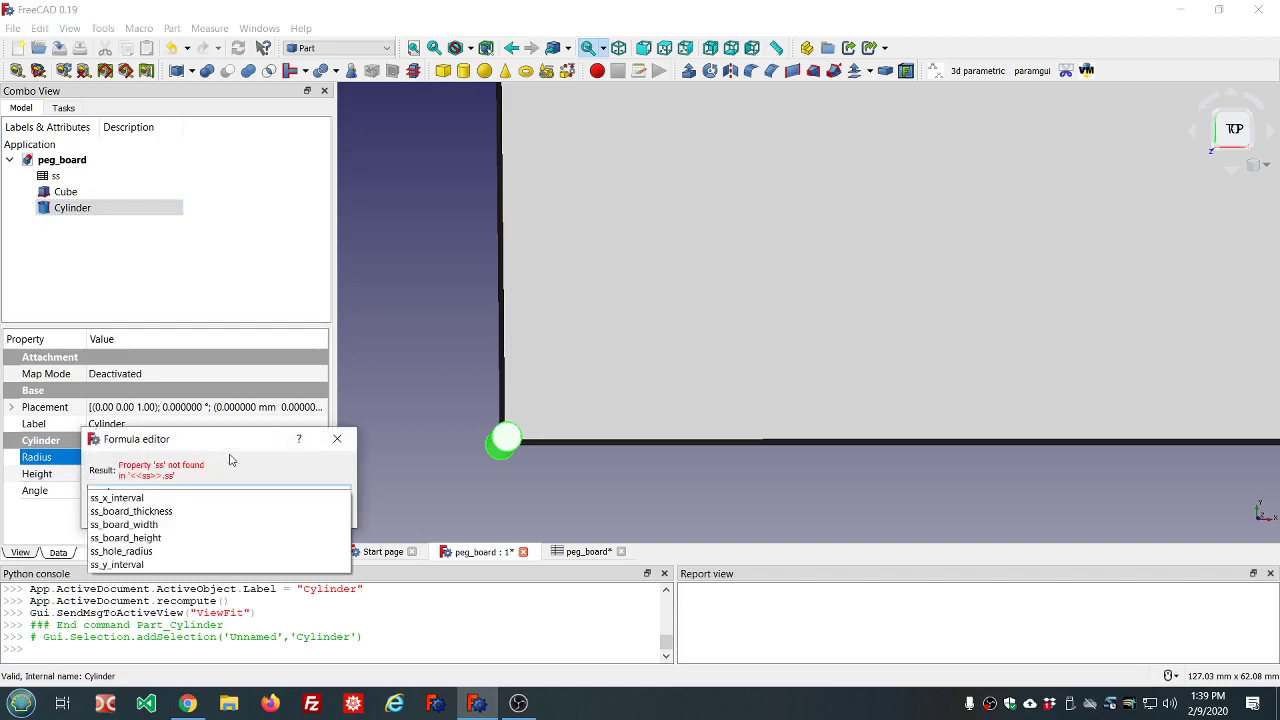
pyautogui.press('Down')
pyautogui.press('Down')
pyautogui.press('Down')
pyautogui.press('Down')
pyautogui.press('Down')
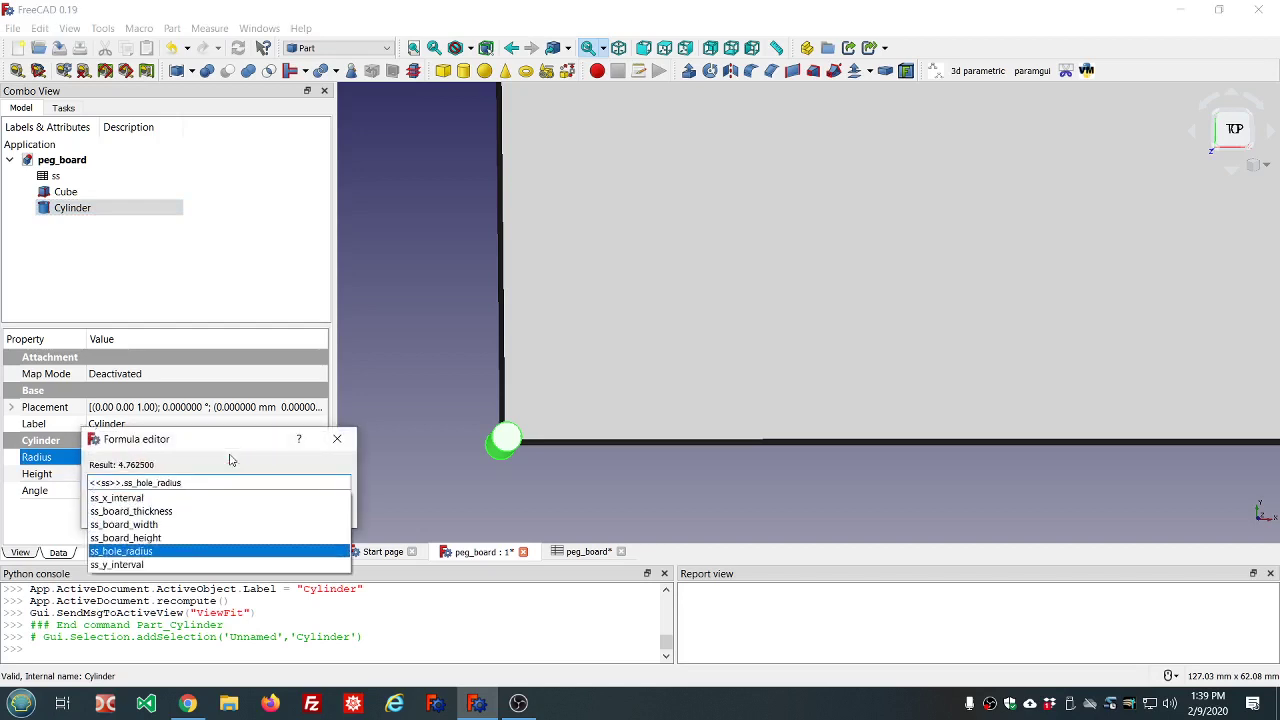
pyautogui.press('Return')
pyautogui.press('Return')
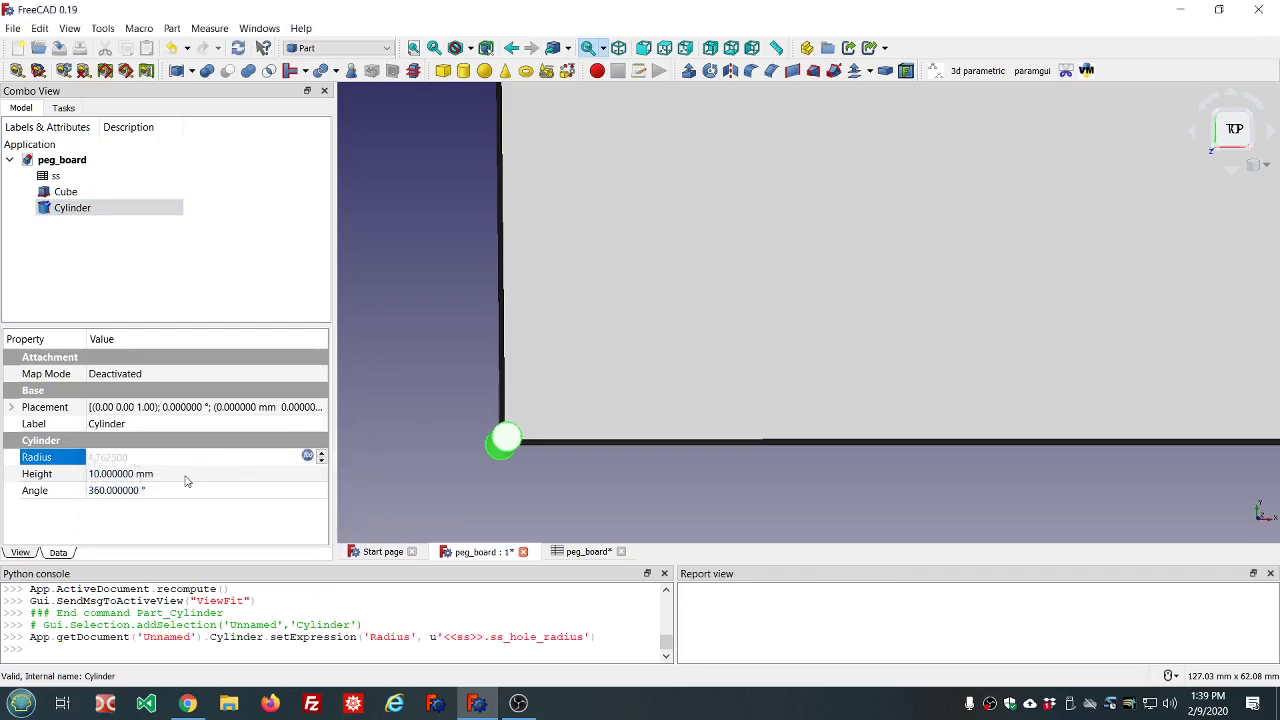
# Set the cylinder's Height to the expression <<ss>>.ss_board_thickness*3 and view the cylinder at an angle.
pyautogui.click(185, 475)
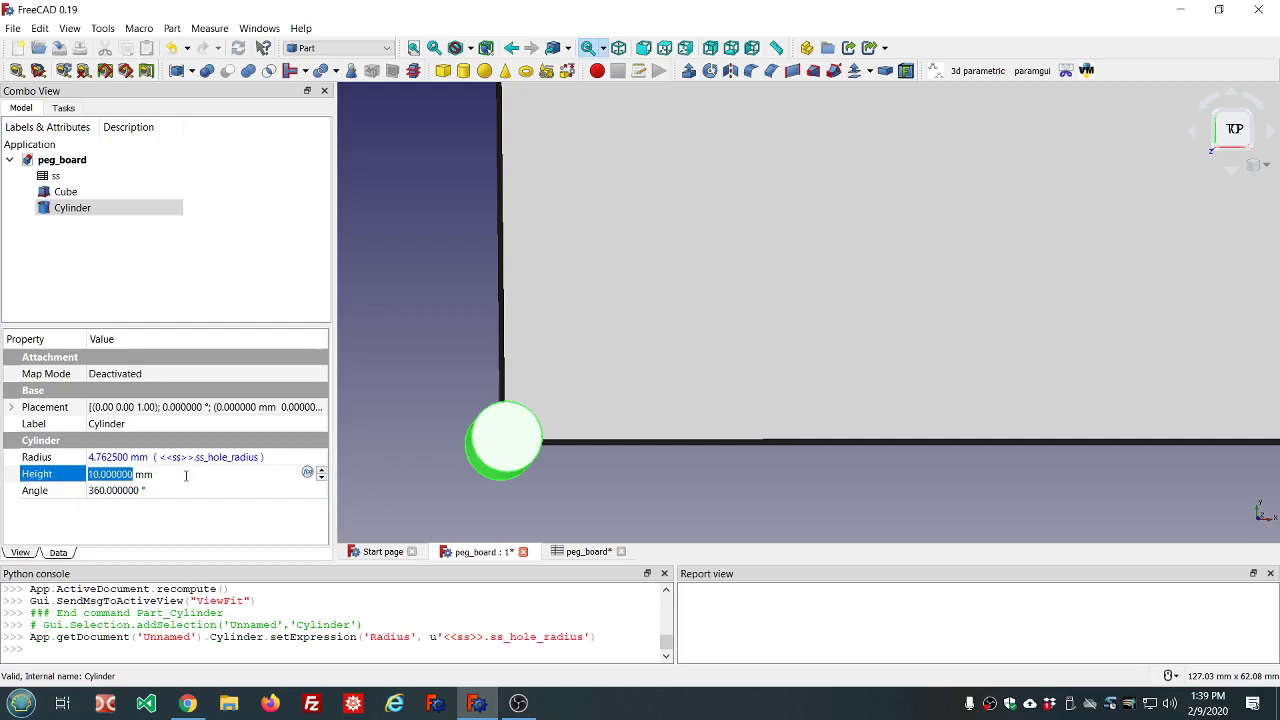
pyautogui.press('=')
pyautogui.write('ss>>.s')
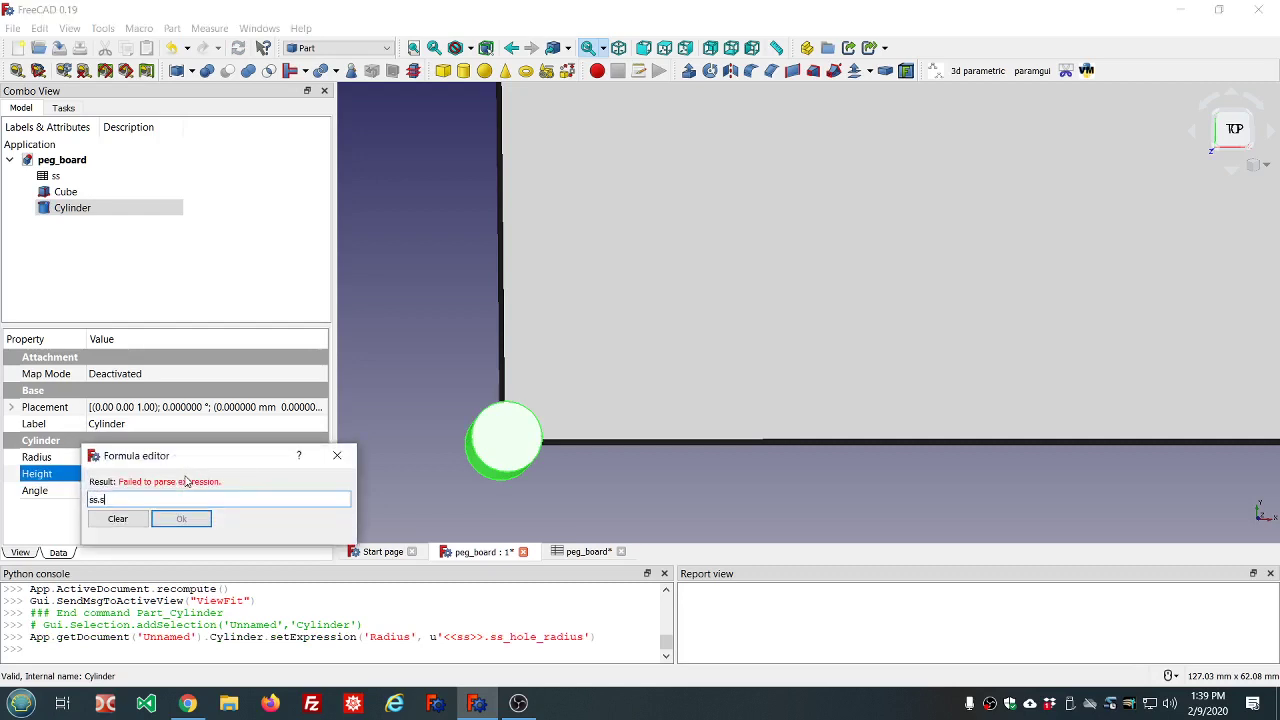
pyautogui.write('s')
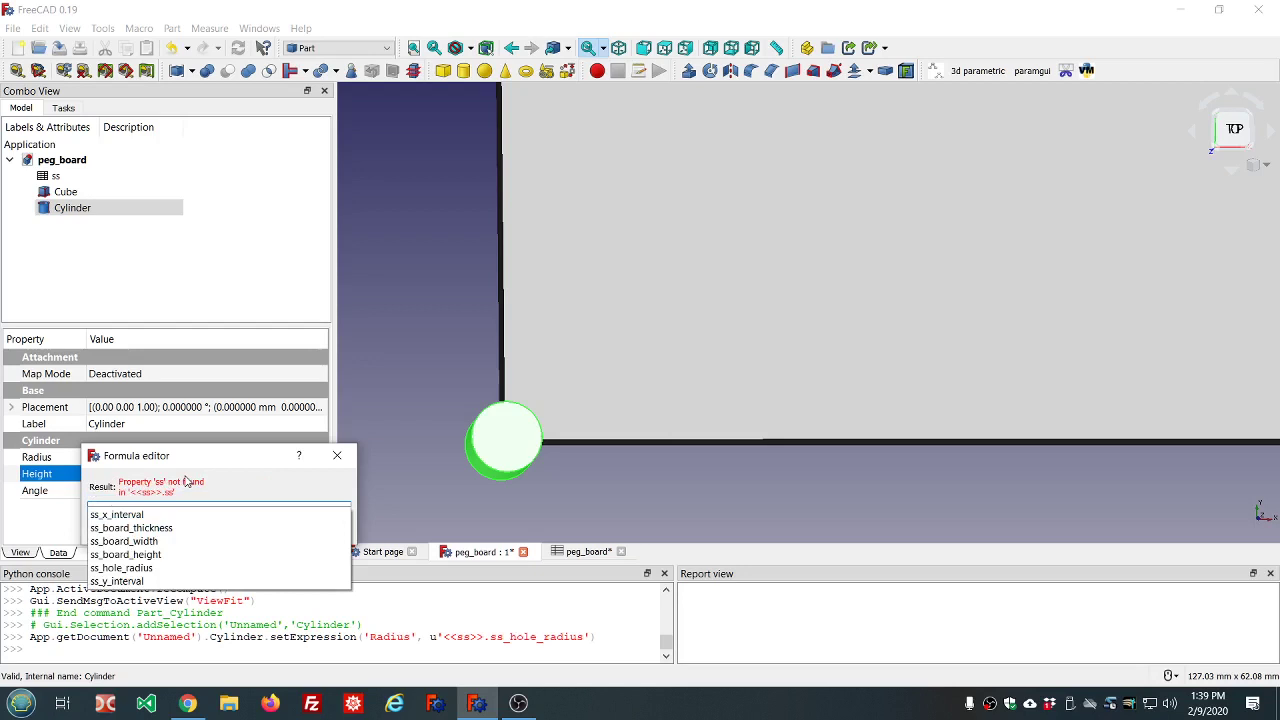
pyautogui.click(165, 528)
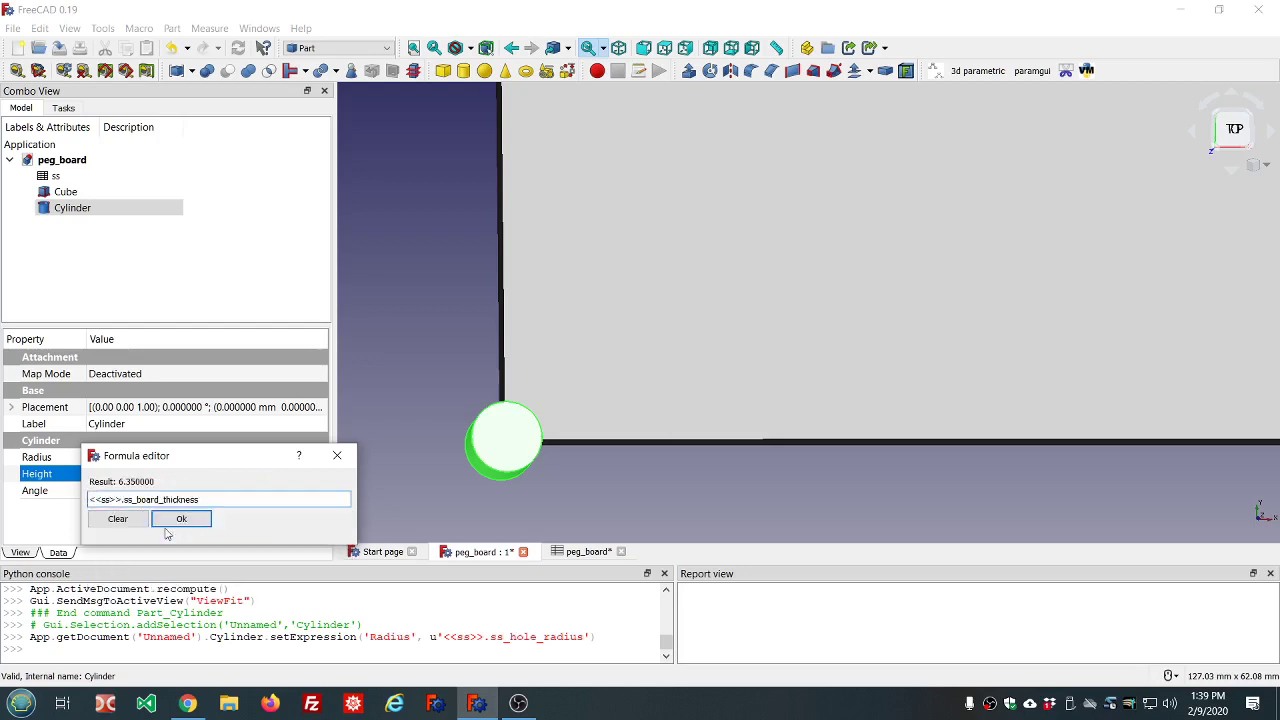
pyautogui.write('*3')
pyautogui.click(167, 530)
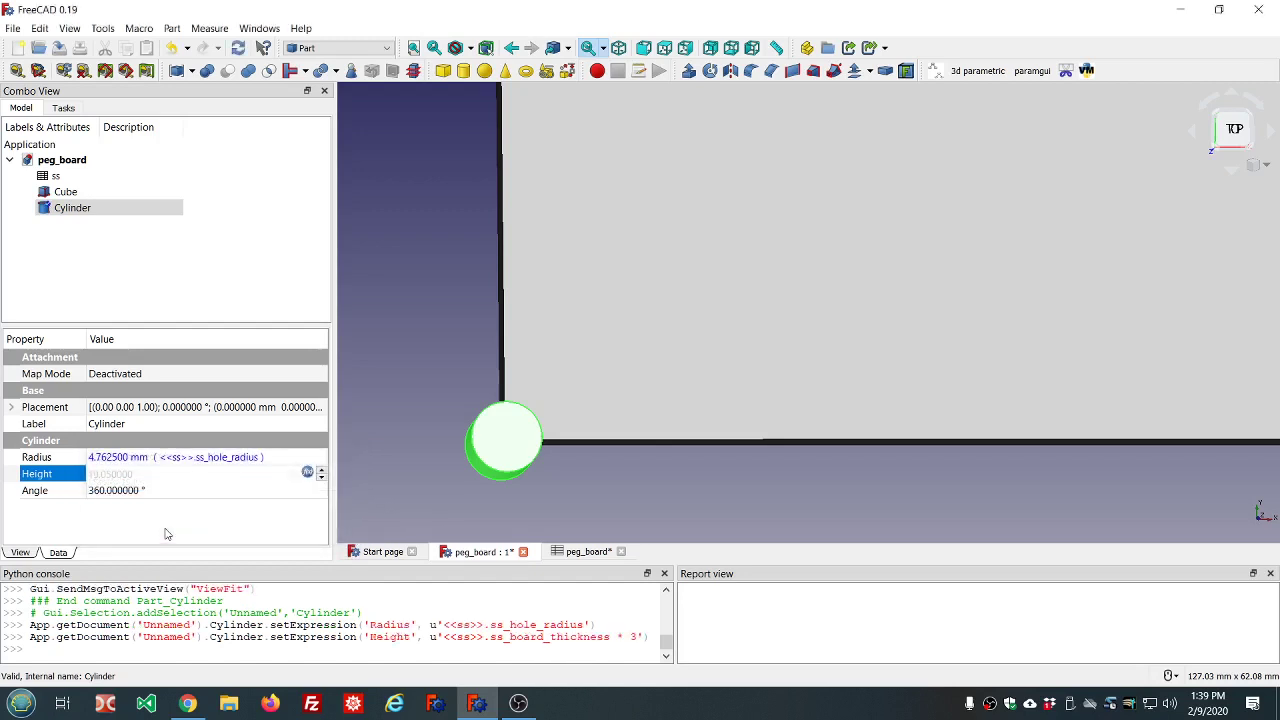
pyautogui.click(166, 290)
pyautogui.moveTo(640, 494); pyautogui.dragTo(752, 450, button='middle')
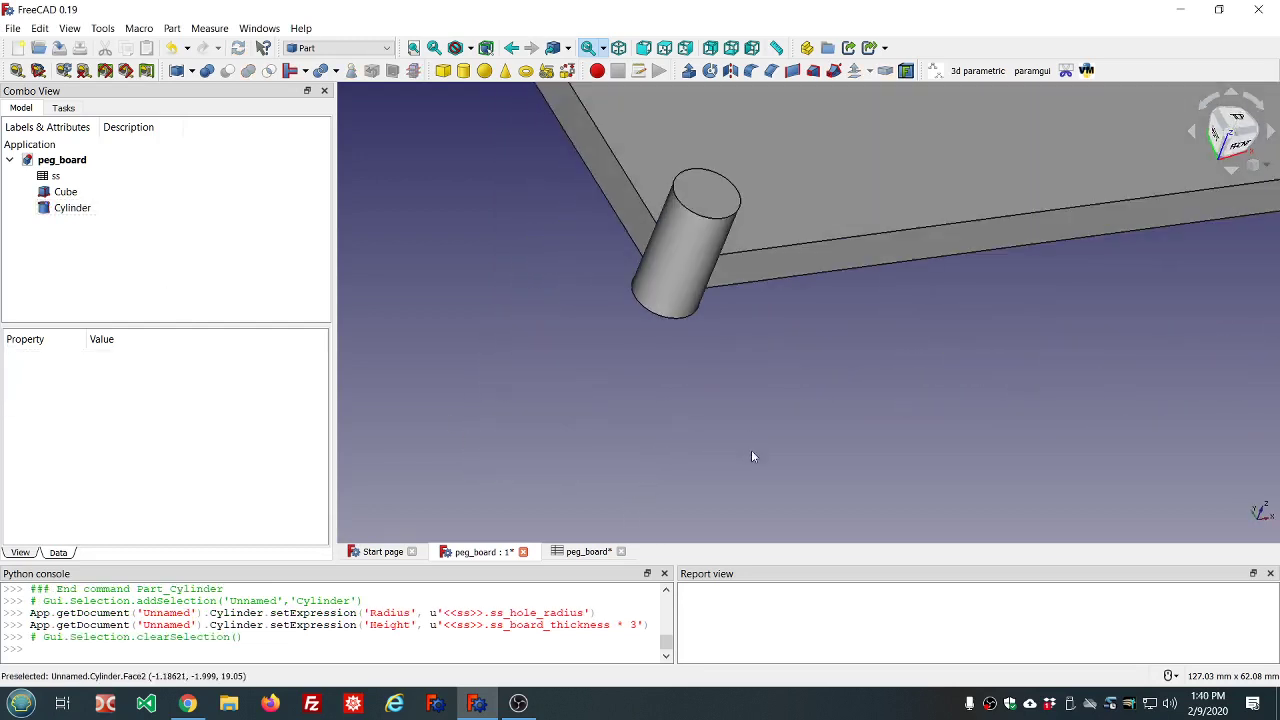
# Set the z position in the cylinder's Placement to the expression <<ss>>.ss_board_thickness*-1 and recompute the document.
pyautogui.click(72, 207)
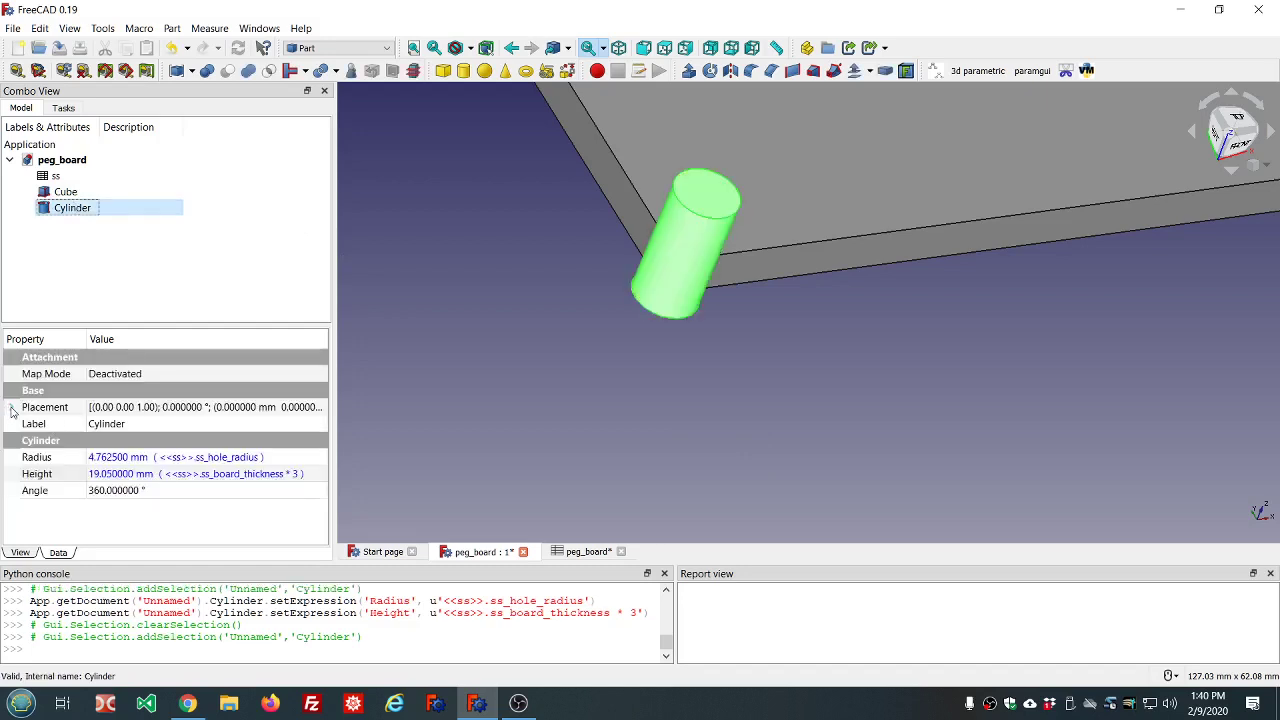
pyautogui.click(12, 407)
pyautogui.click(27, 458)
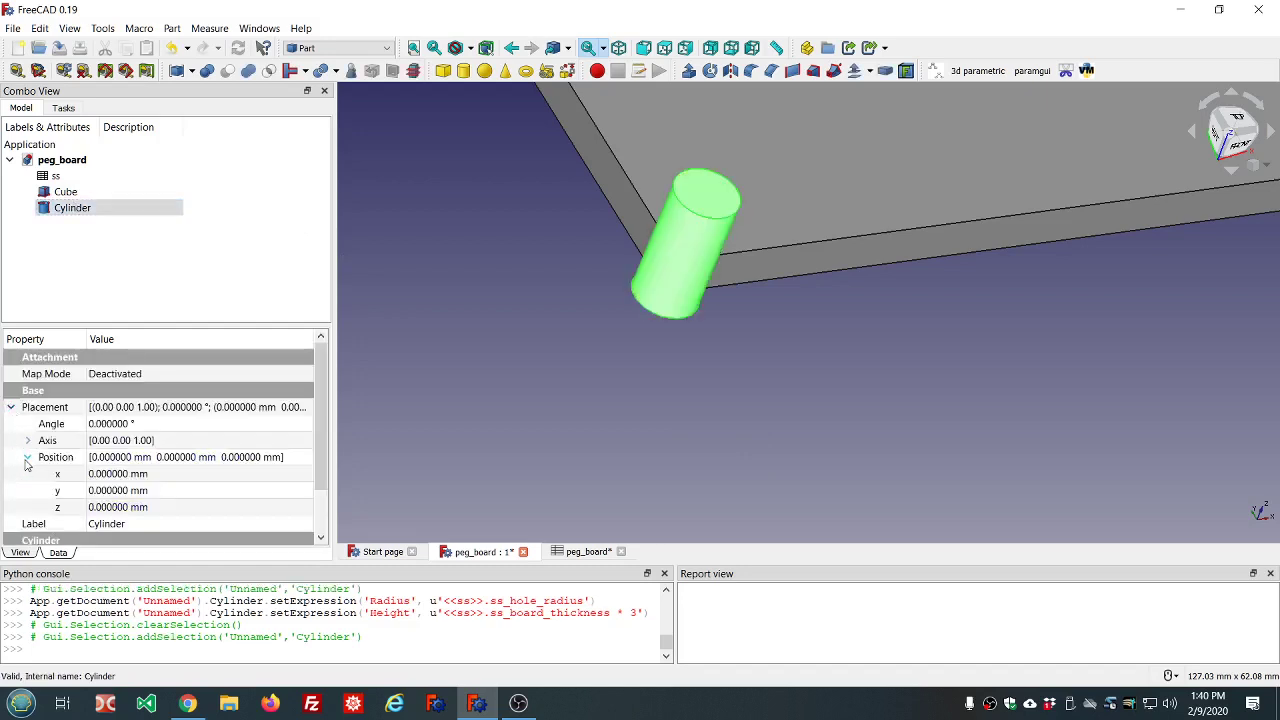
pyautogui.click(182, 509)
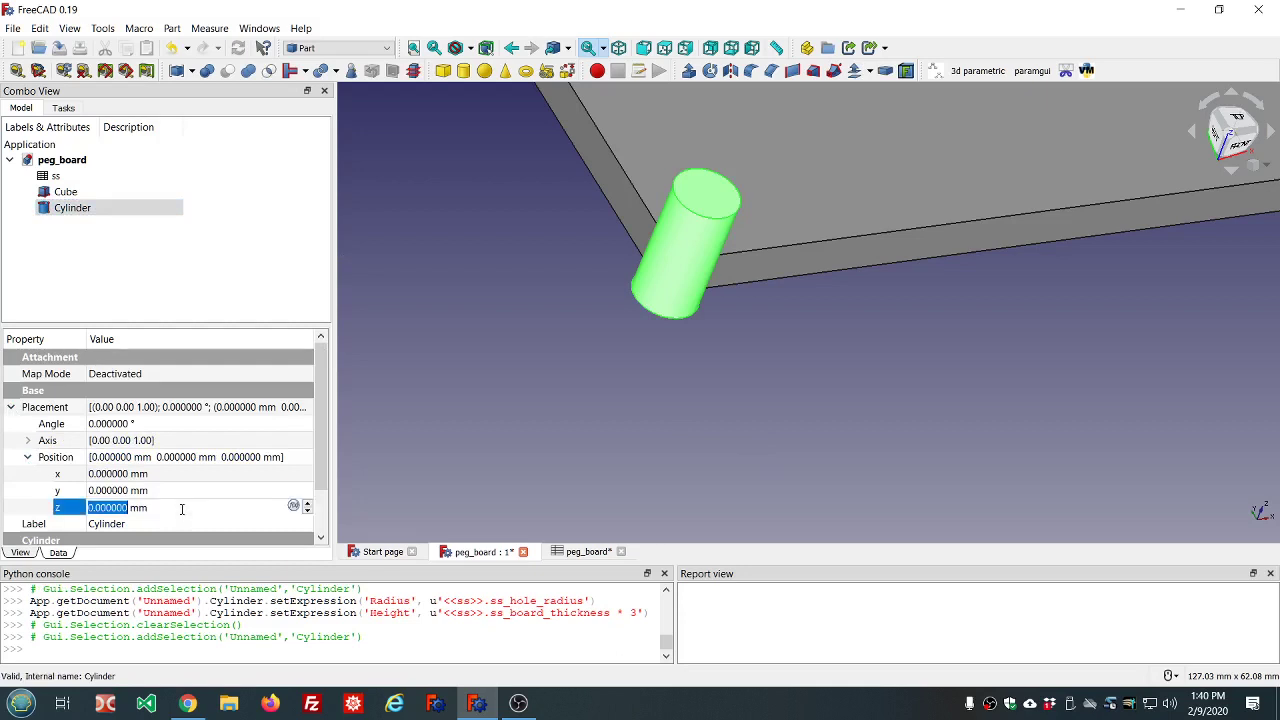
pyautogui.press('=')
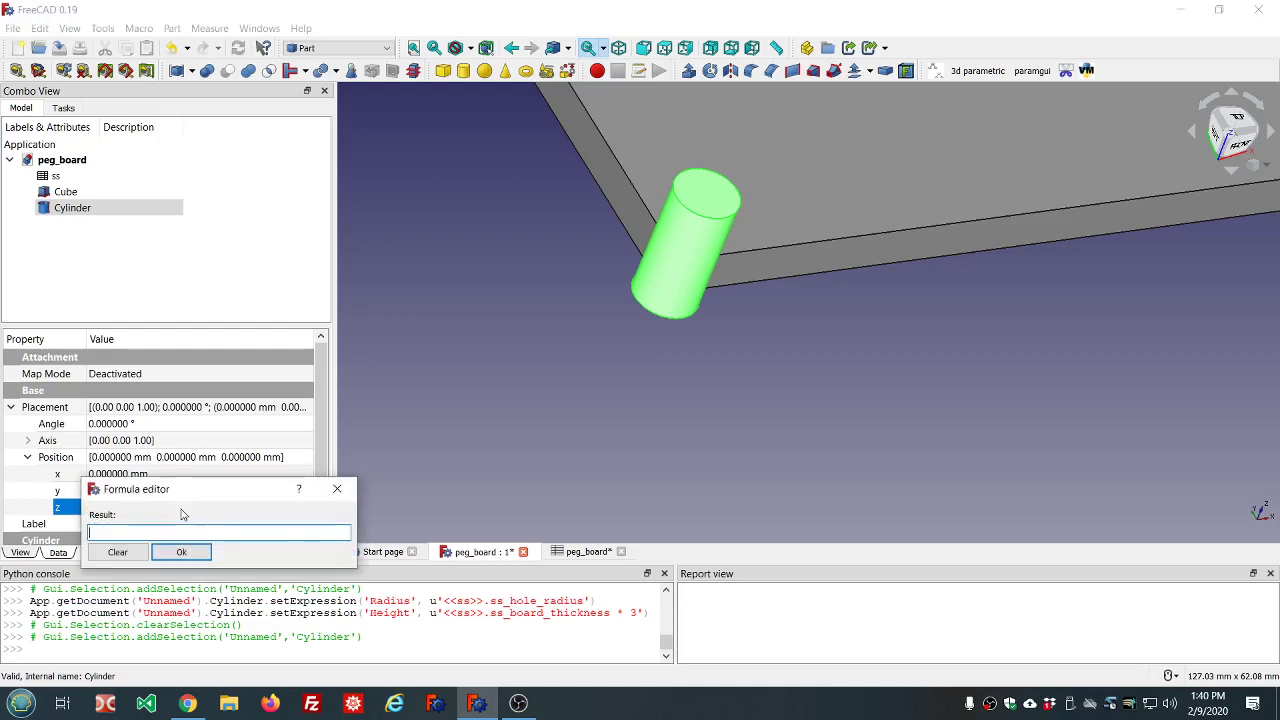
pyautogui.write('<<ss>>.ss')
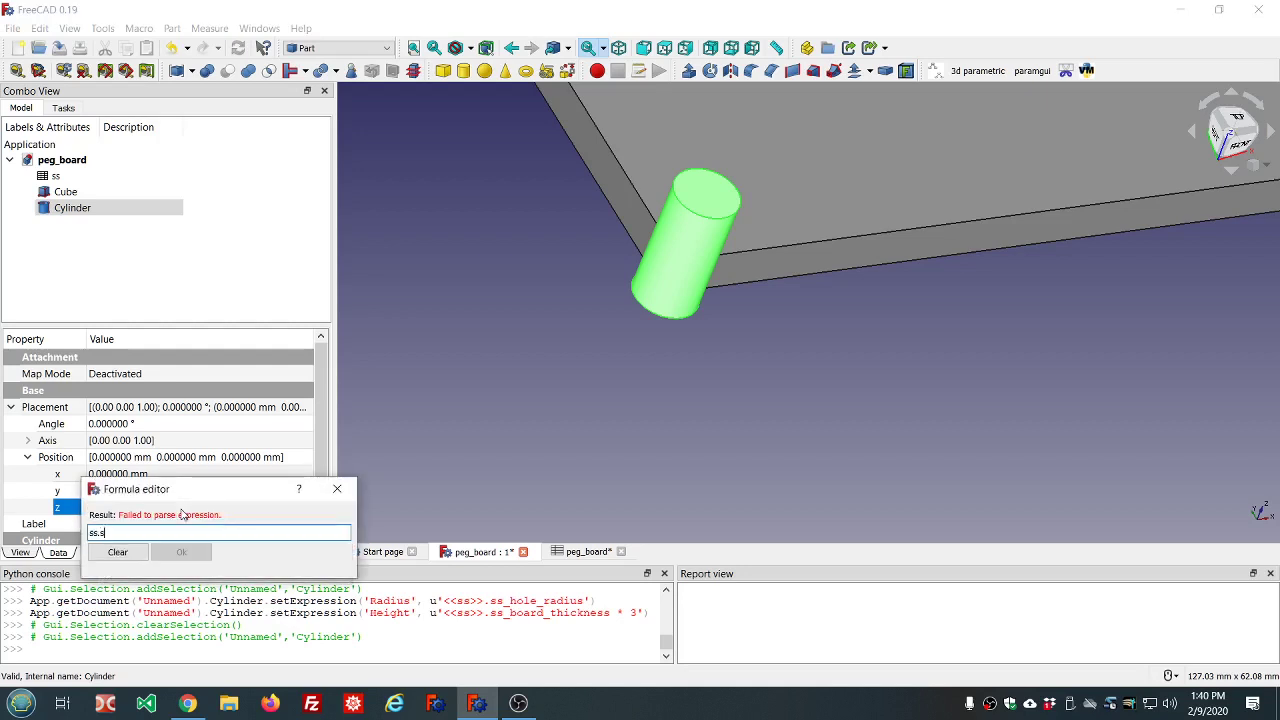
pyautogui.press('Down')
pyautogui.press('Down')
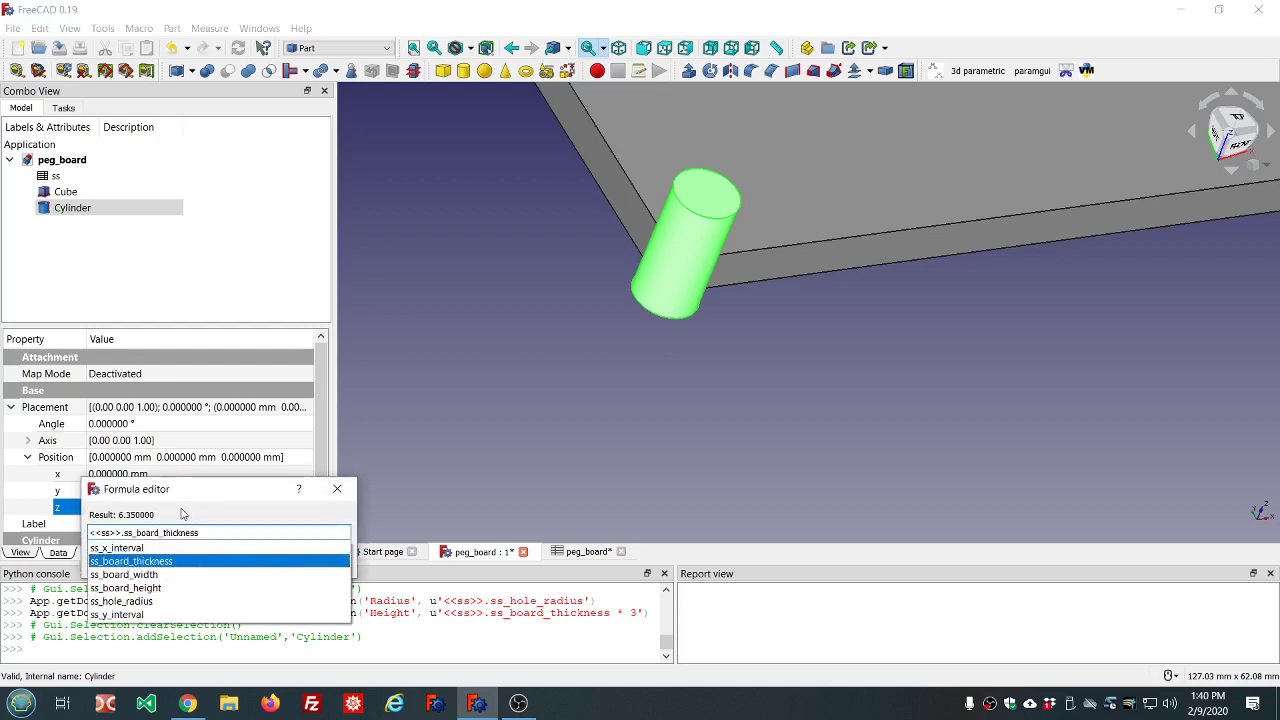
pyautogui.write('*-1')
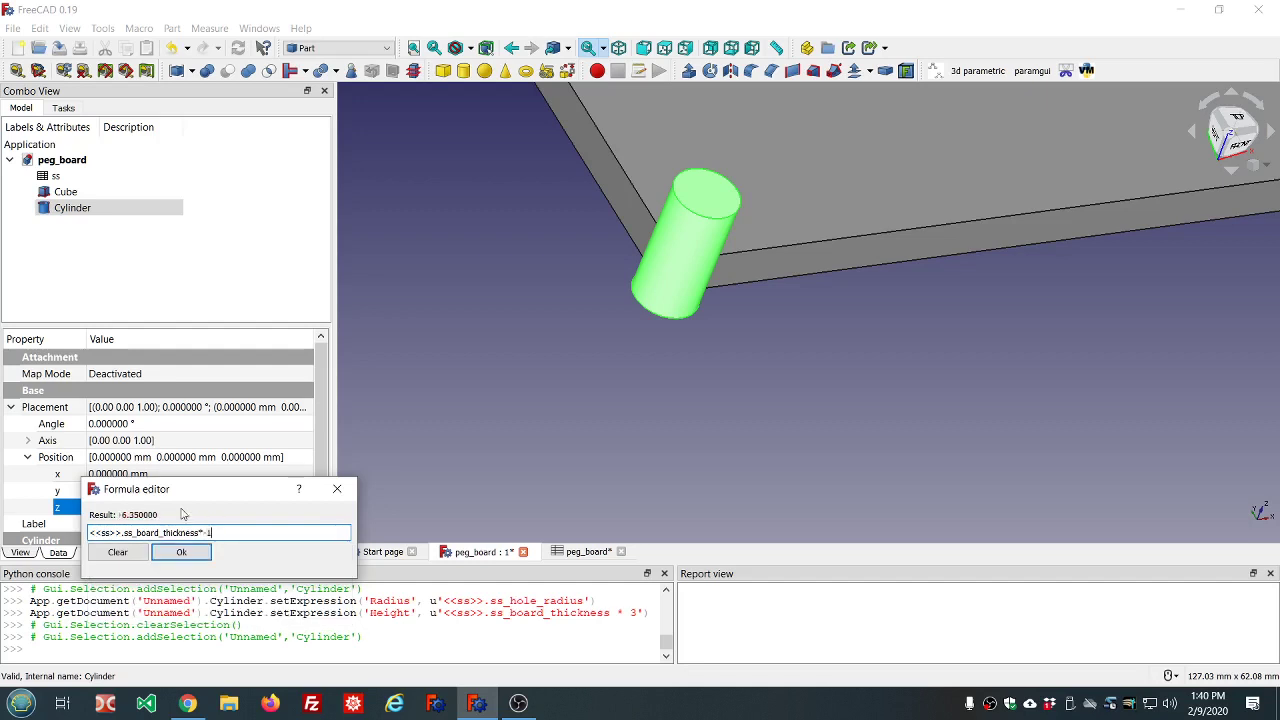
pyautogui.press('Return')
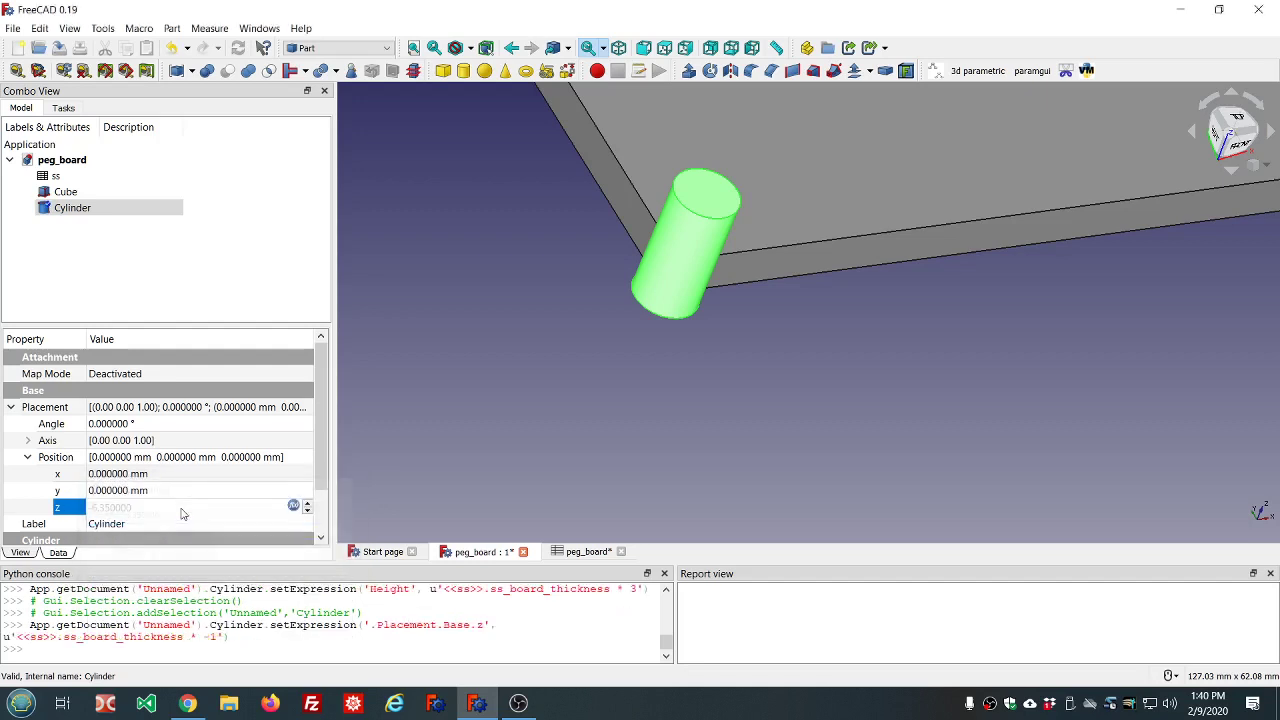
pyautogui.hotkey('ctrl', 'r')
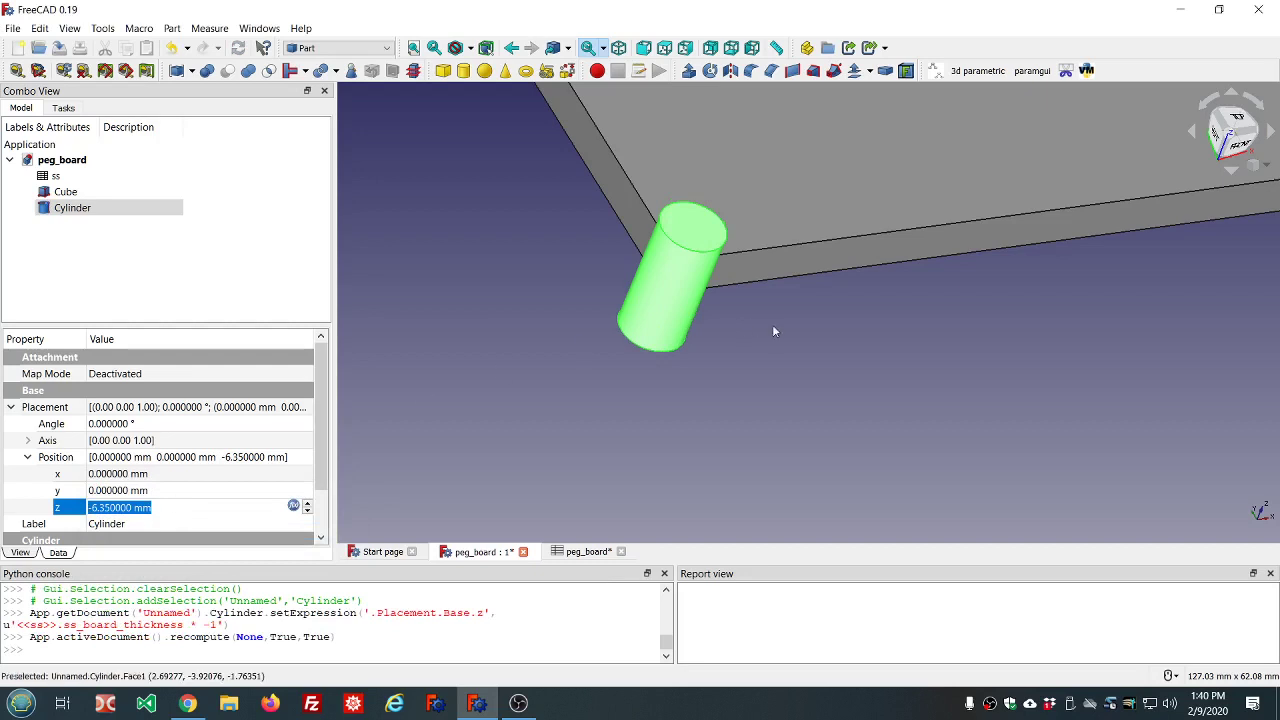
# Link the x position in the cylinder's Placement to the spreadsheet with the expression <<ss>>.ss_x_interval.
pyautogui.moveTo(772, 324); pyautogui.dragTo(649, 348, button='middle')
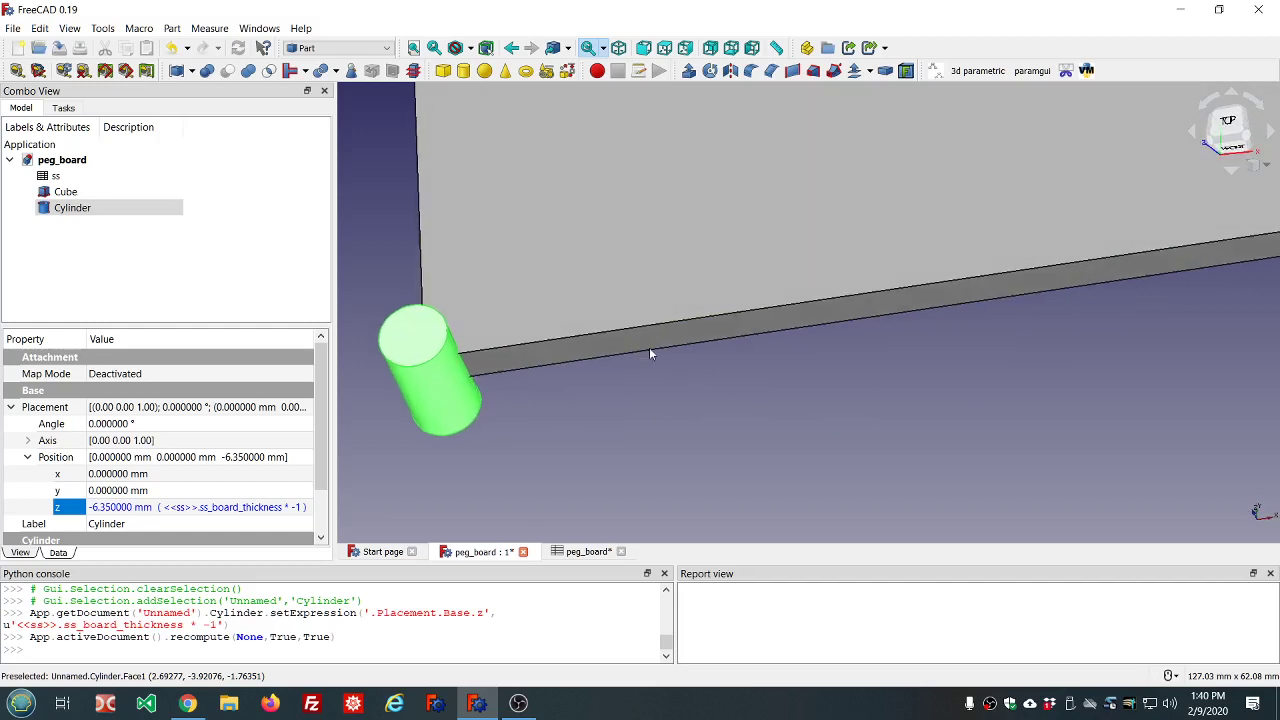
pyautogui.scroll(-8, 649, 348)
pyautogui.scroll(-5, 649, 347)
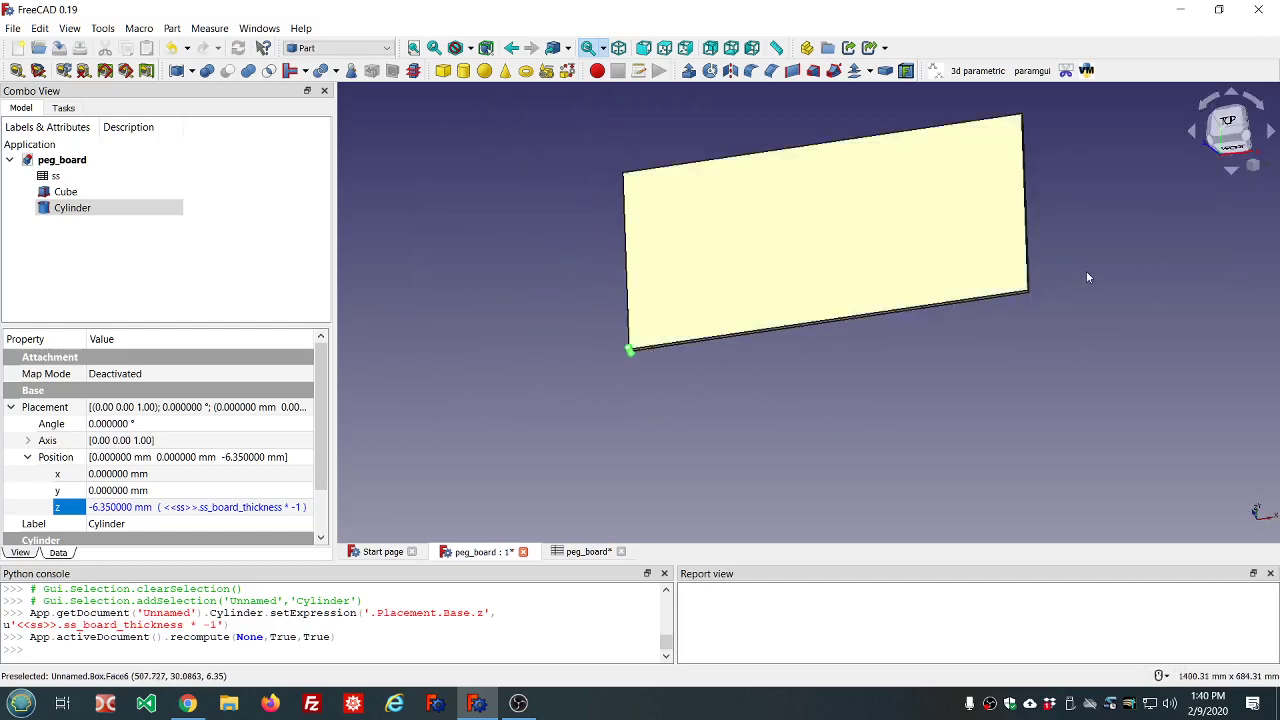
pyautogui.moveTo(1091, 273); pyautogui.dragTo(1100, 289, button='middle')
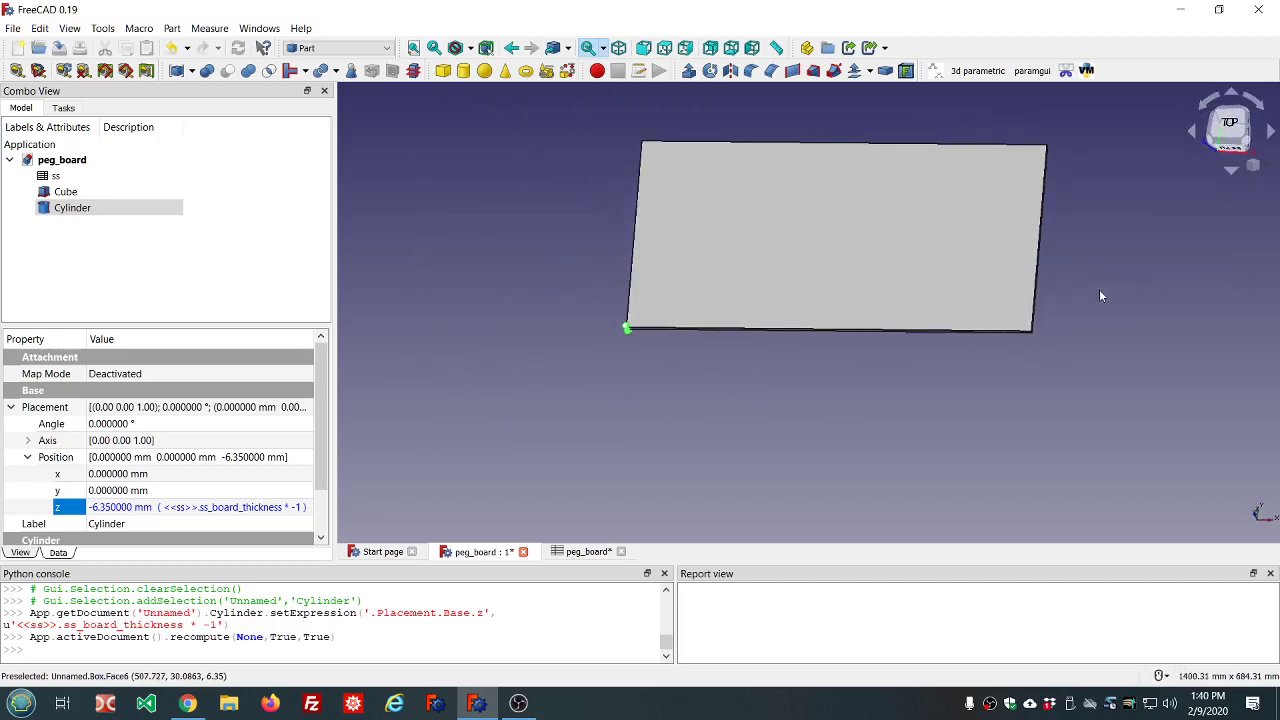
pyautogui.scroll(2, 1027, 132)
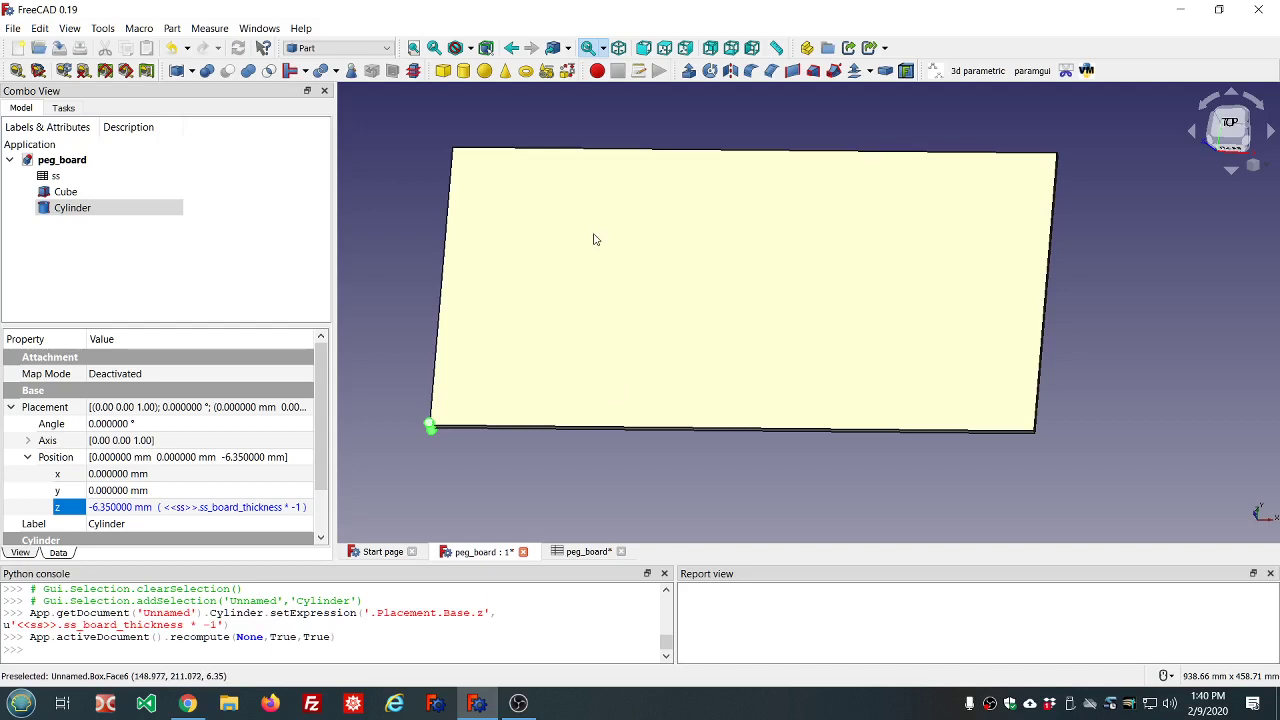
pyautogui.click(182, 265)
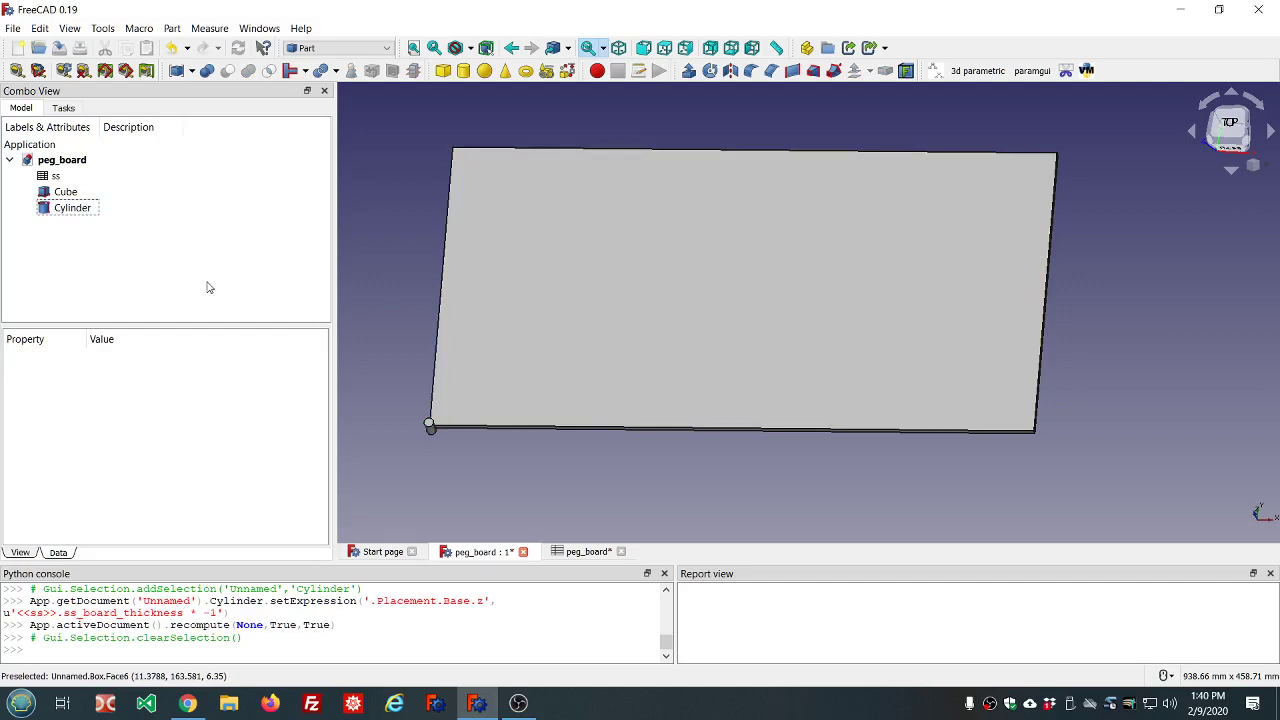
pyautogui.click(77, 214)
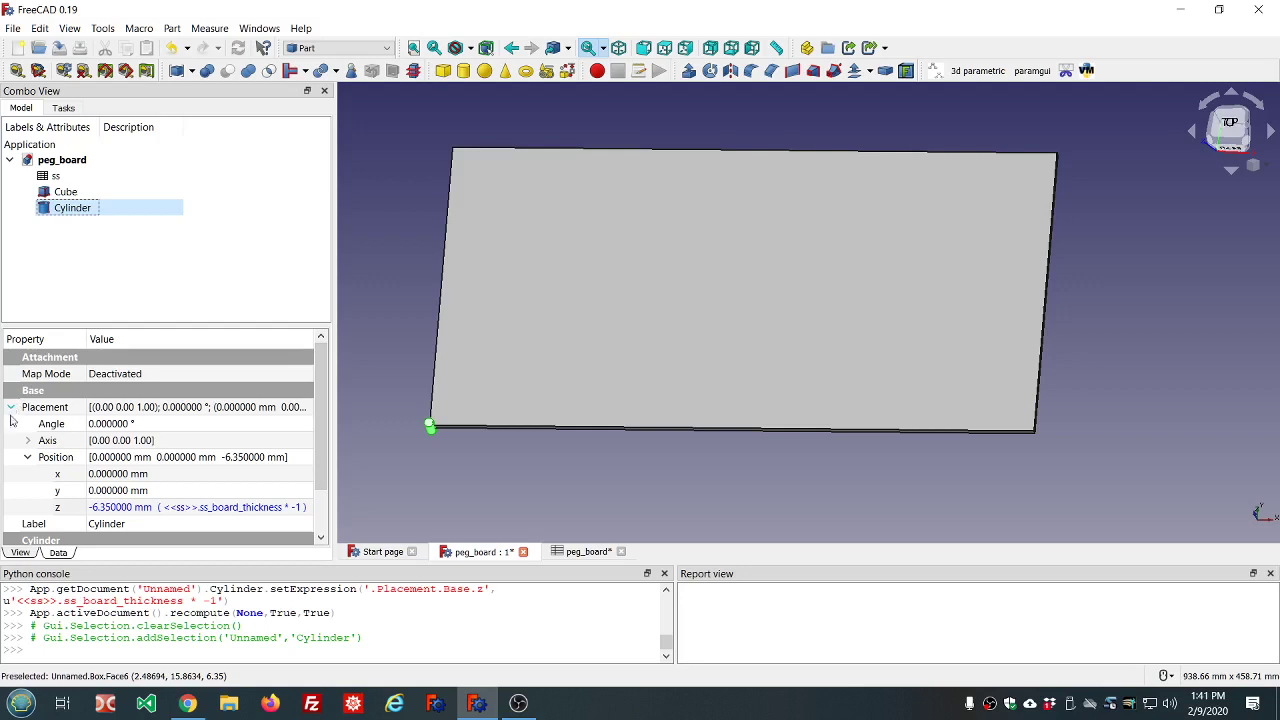
pyautogui.click(181, 472)
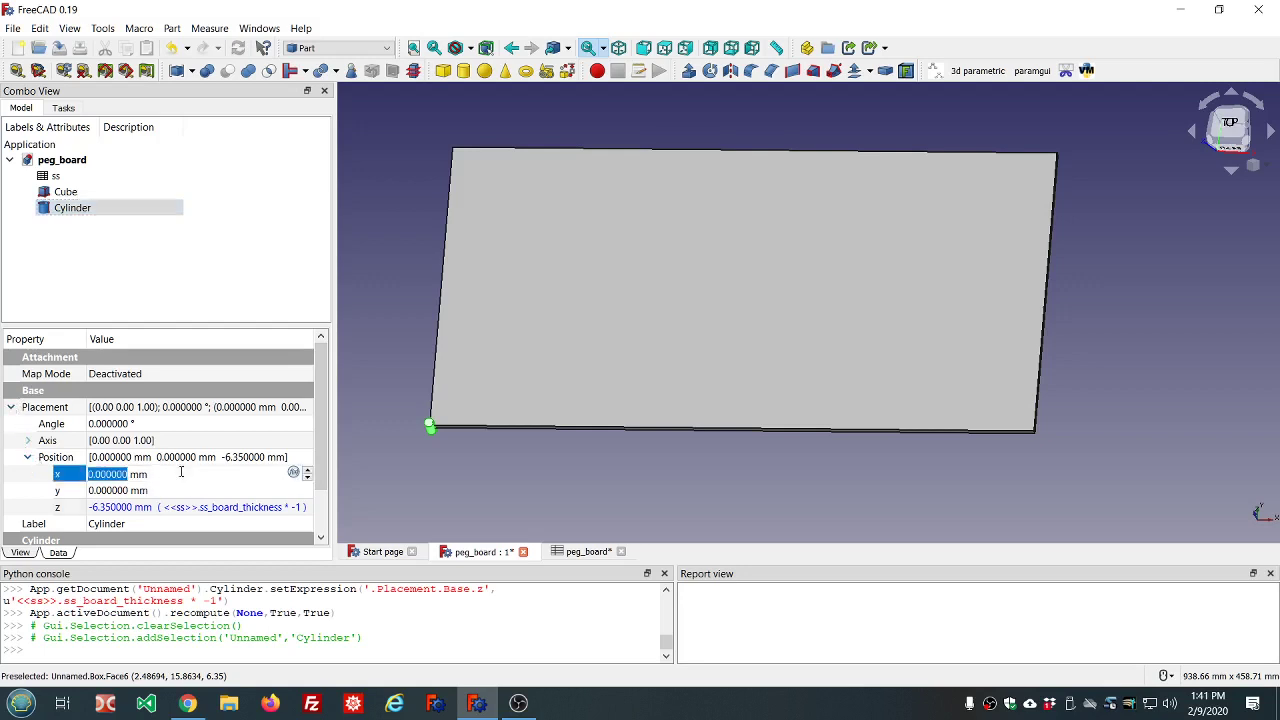
pyautogui.press('=')
pyautogui.write('ss.ss')
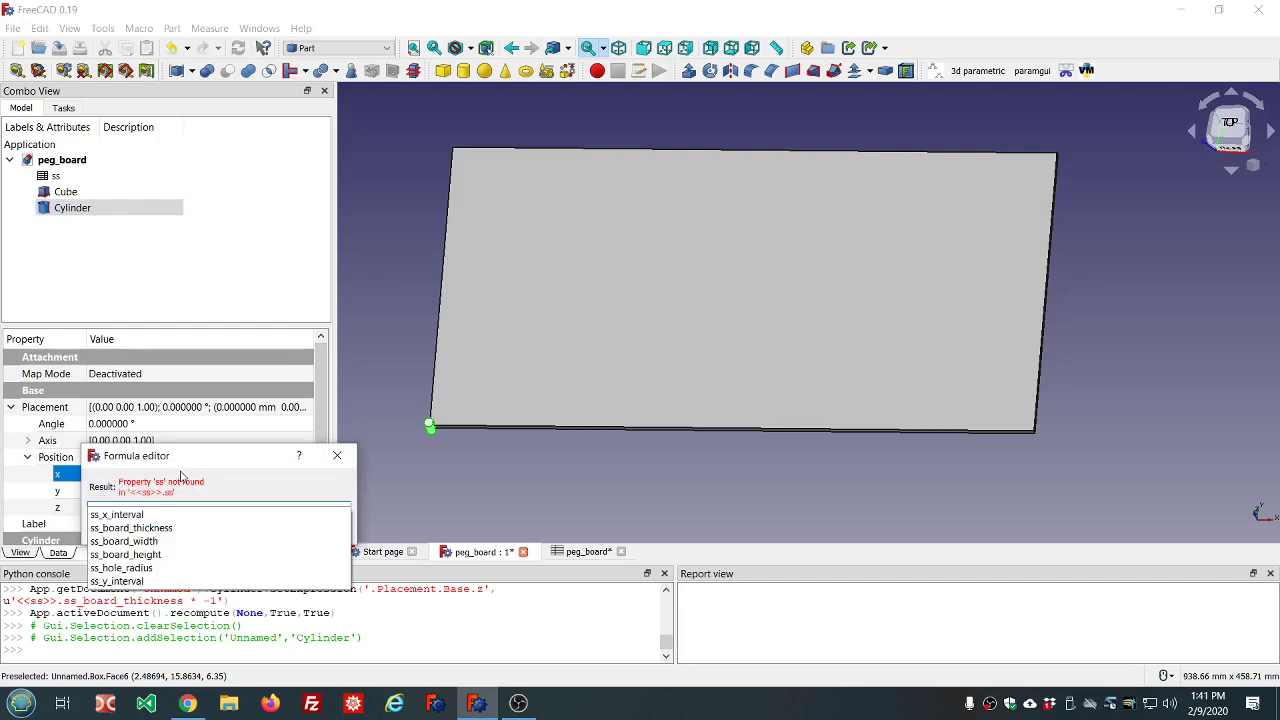
pyautogui.press('Down')
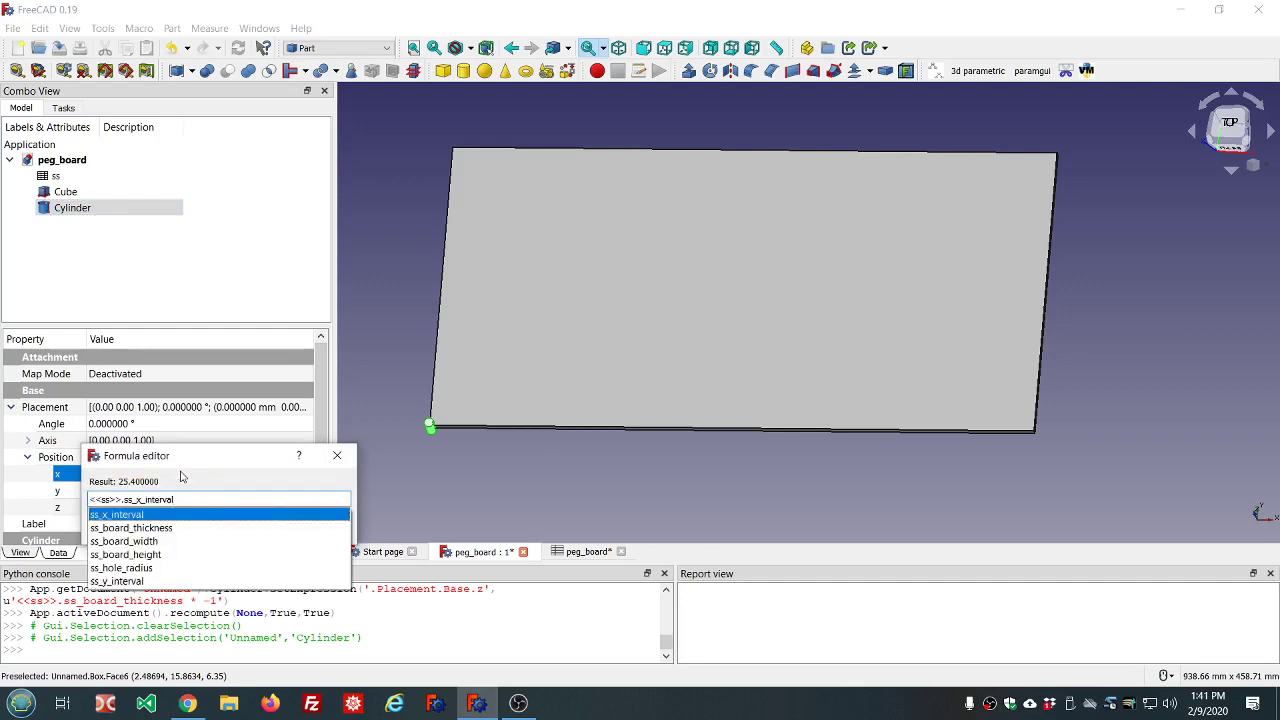
pyautogui.press('Return')
pyautogui.press('Return')
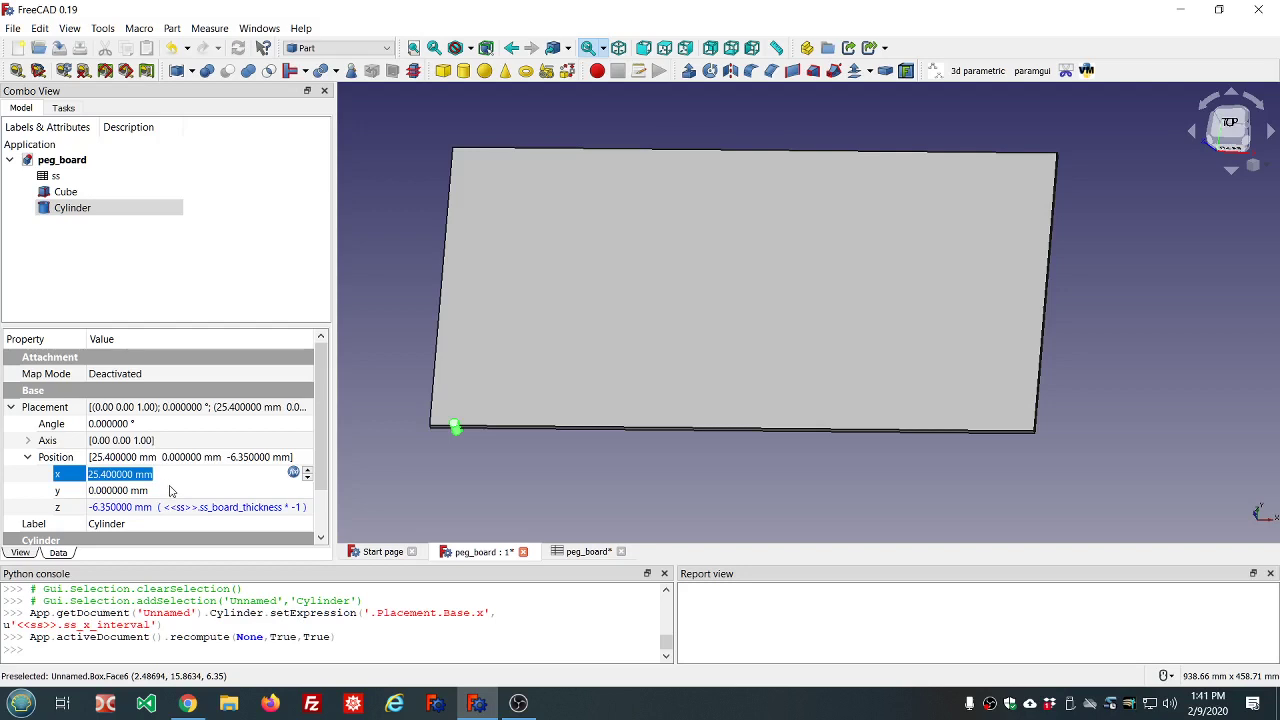
# Link the y position in the cylinder's Placement to the spreadsheet with the expression <<ss>>.ss_y_interval.
pyautogui.click(171, 487)
pyautogui.write('=')
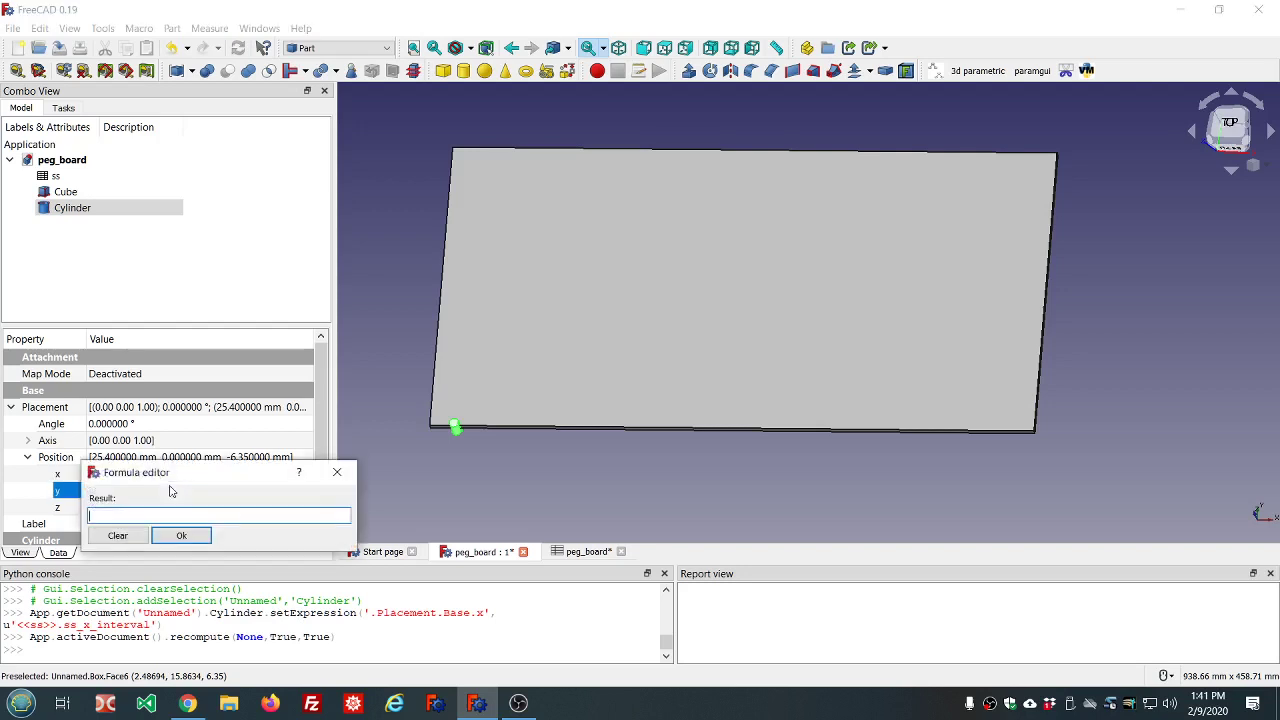
pyautogui.write('<<ss>>.ss')
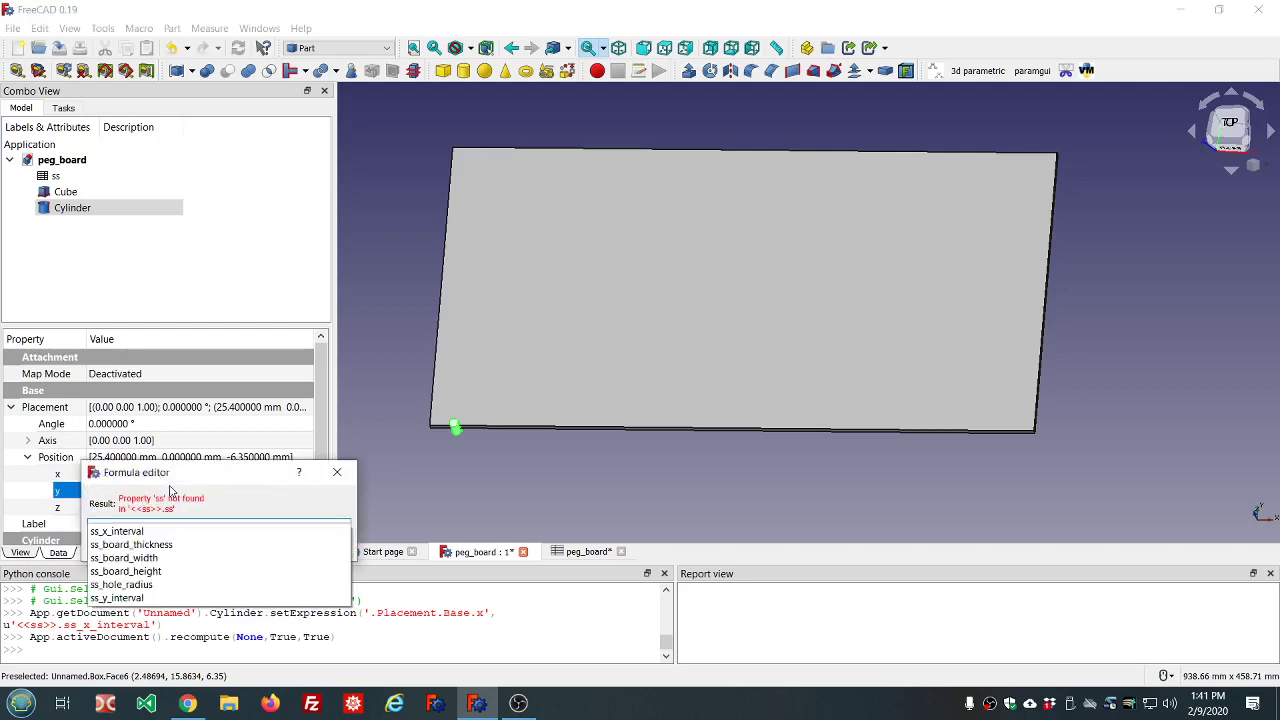
pyautogui.press('Down')
pyautogui.press('Down')
pyautogui.press('Down')
pyautogui.press('Down')
pyautogui.press('Down')
pyautogui.press('Down')
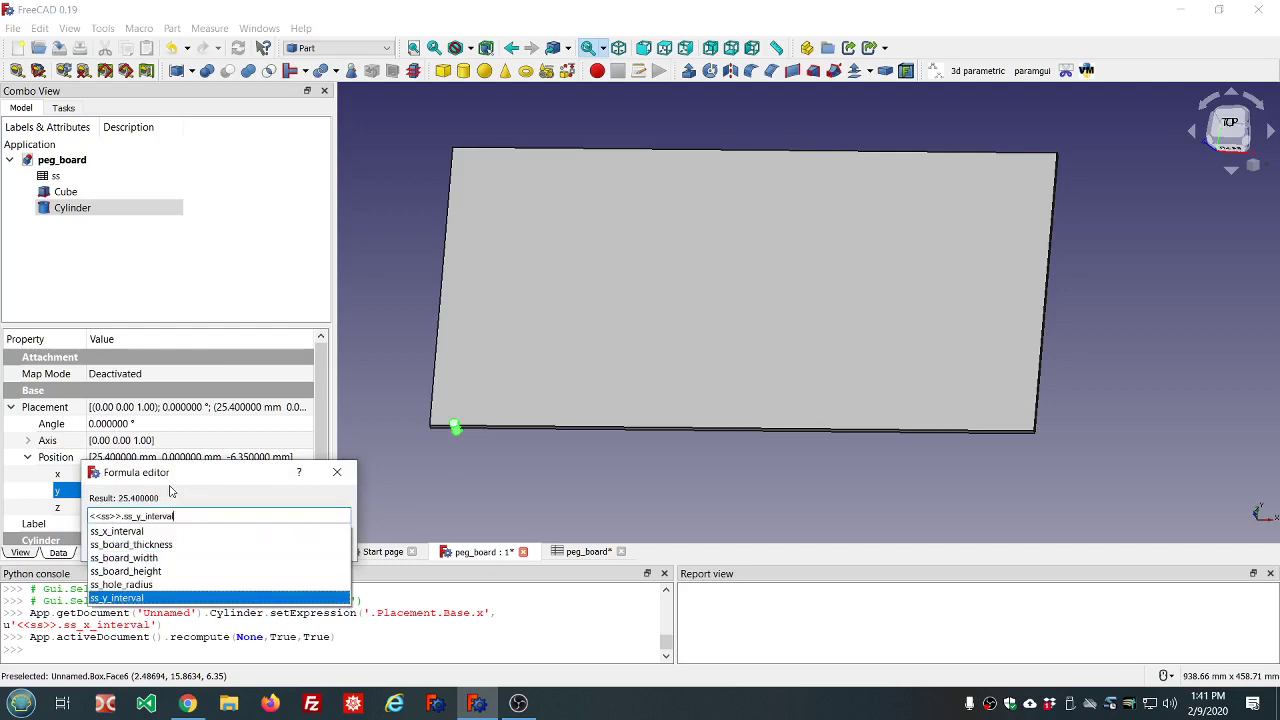
pyautogui.press('Return')
pyautogui.press('Return')
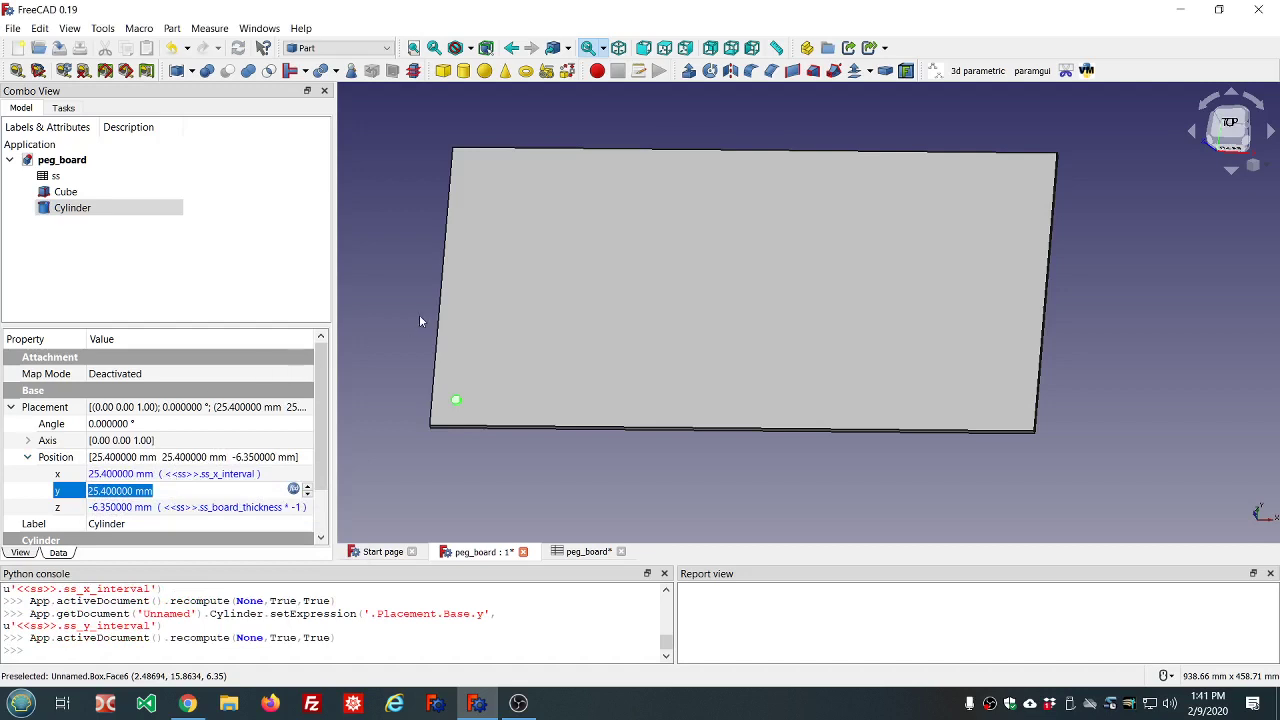
# Switch to the Draft workbench and create an array from the cylinder.
pyautogui.click(145, 252)
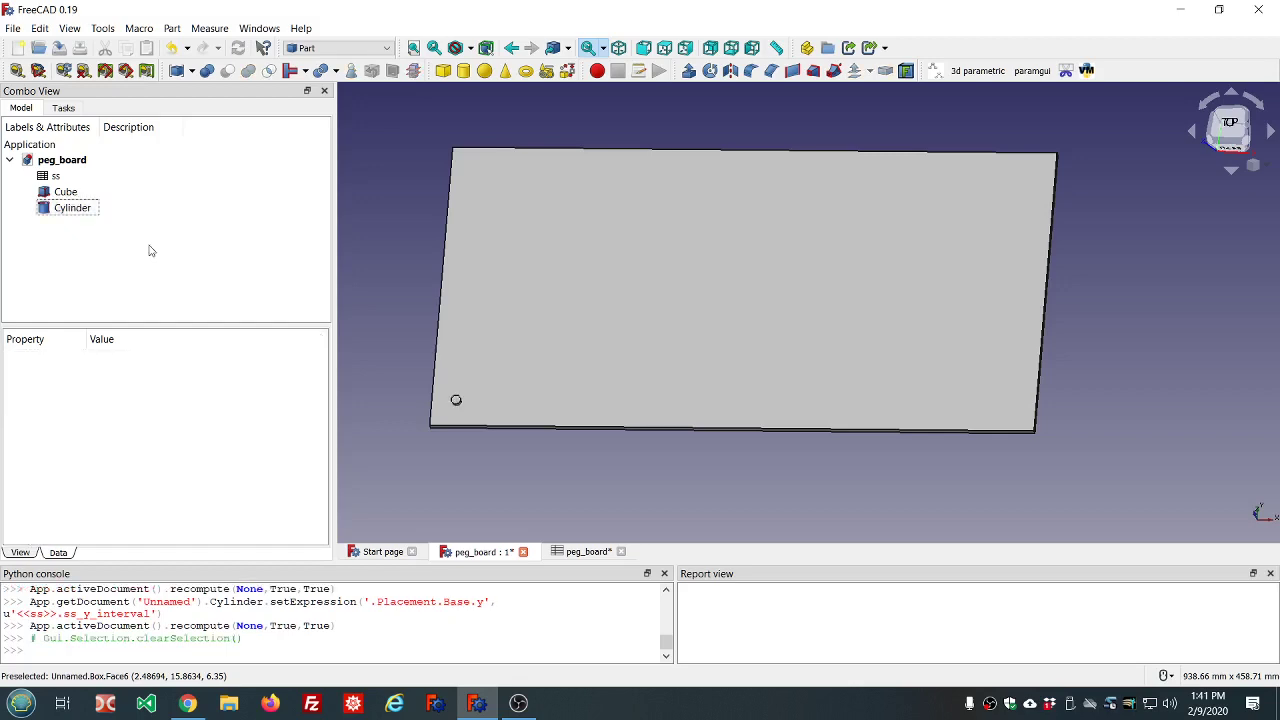
pyautogui.click(389, 48)
pyautogui.click(338, 72)
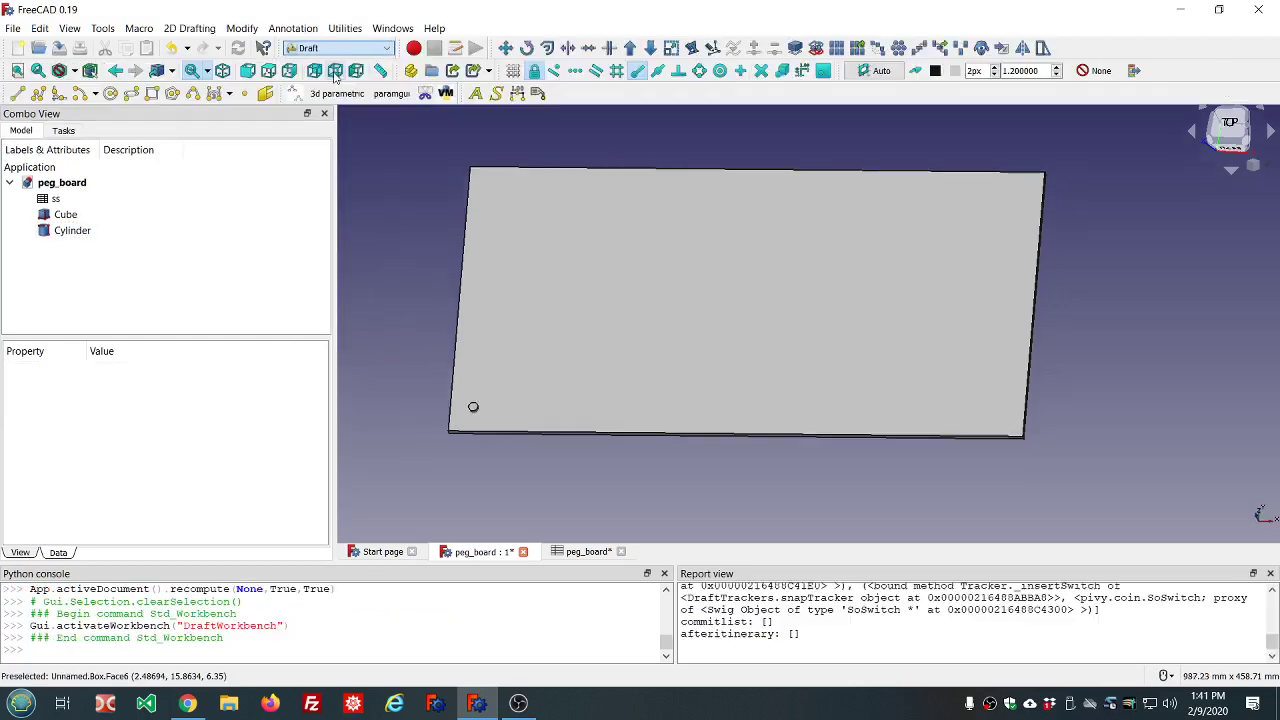
pyautogui.click(69, 230)
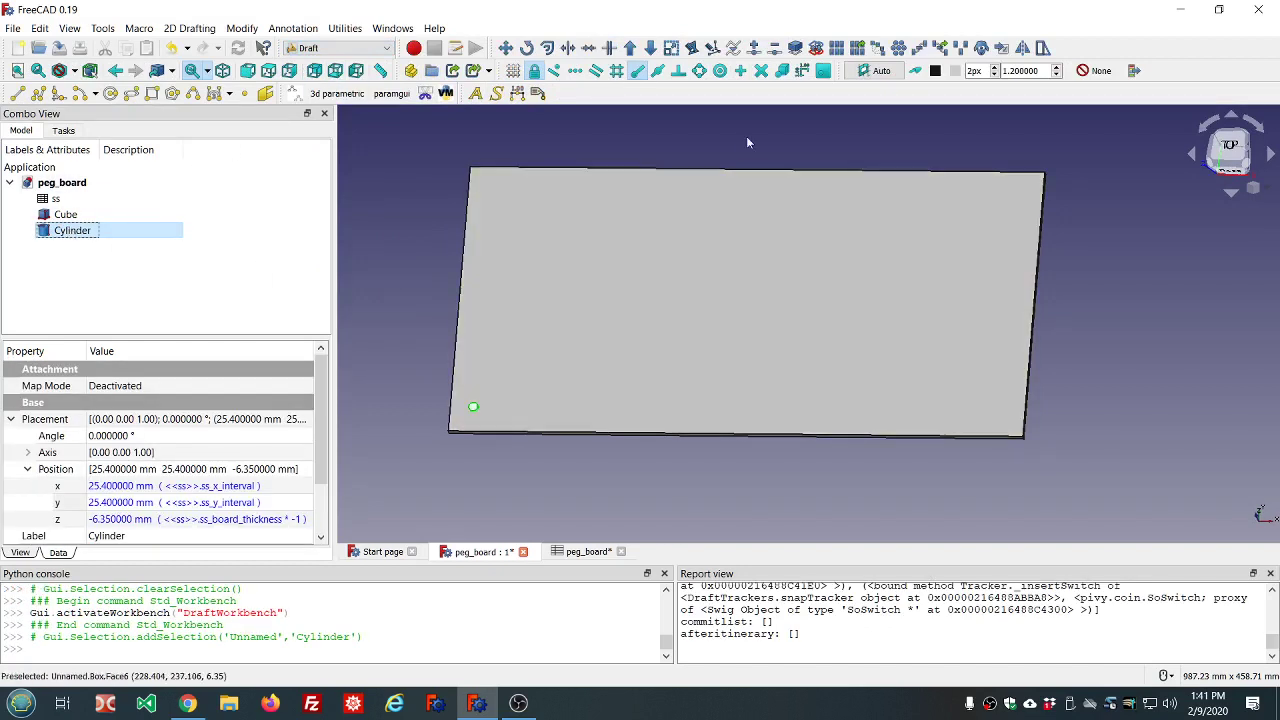
pyautogui.click(838, 51)
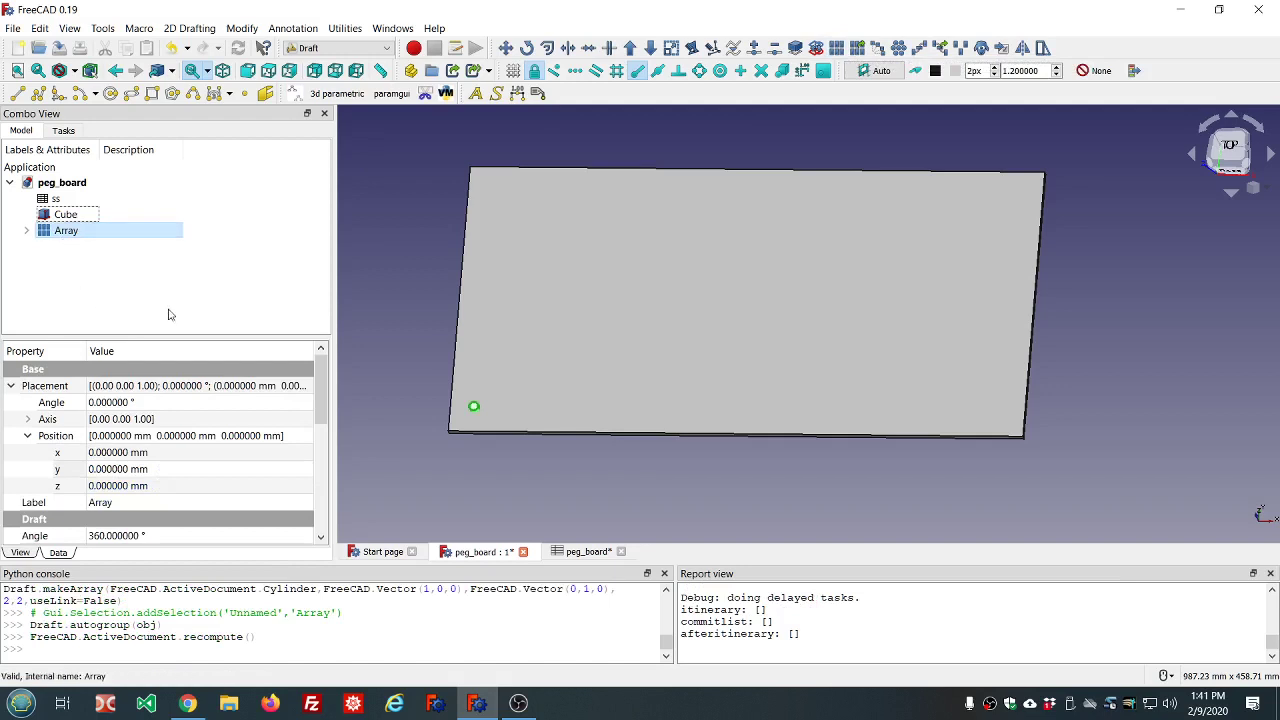
pyautogui.scroll(5, 476, 425)
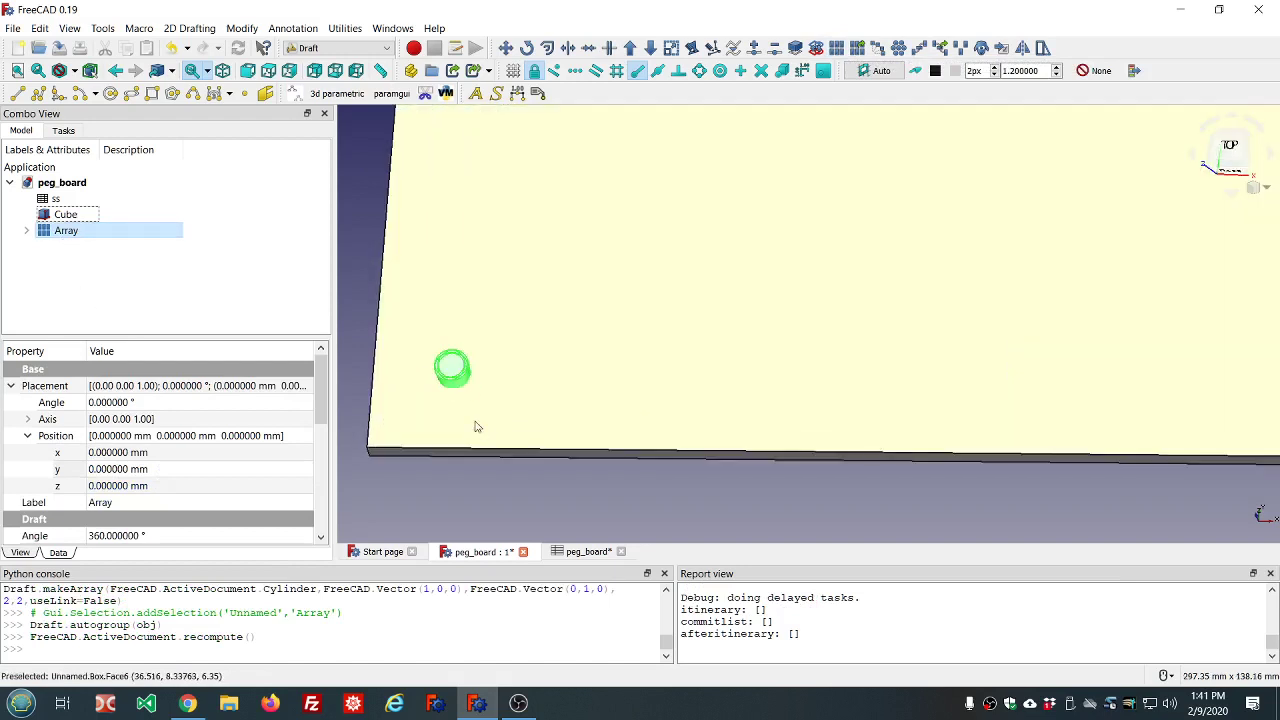
pyautogui.scroll(4, 476, 425)
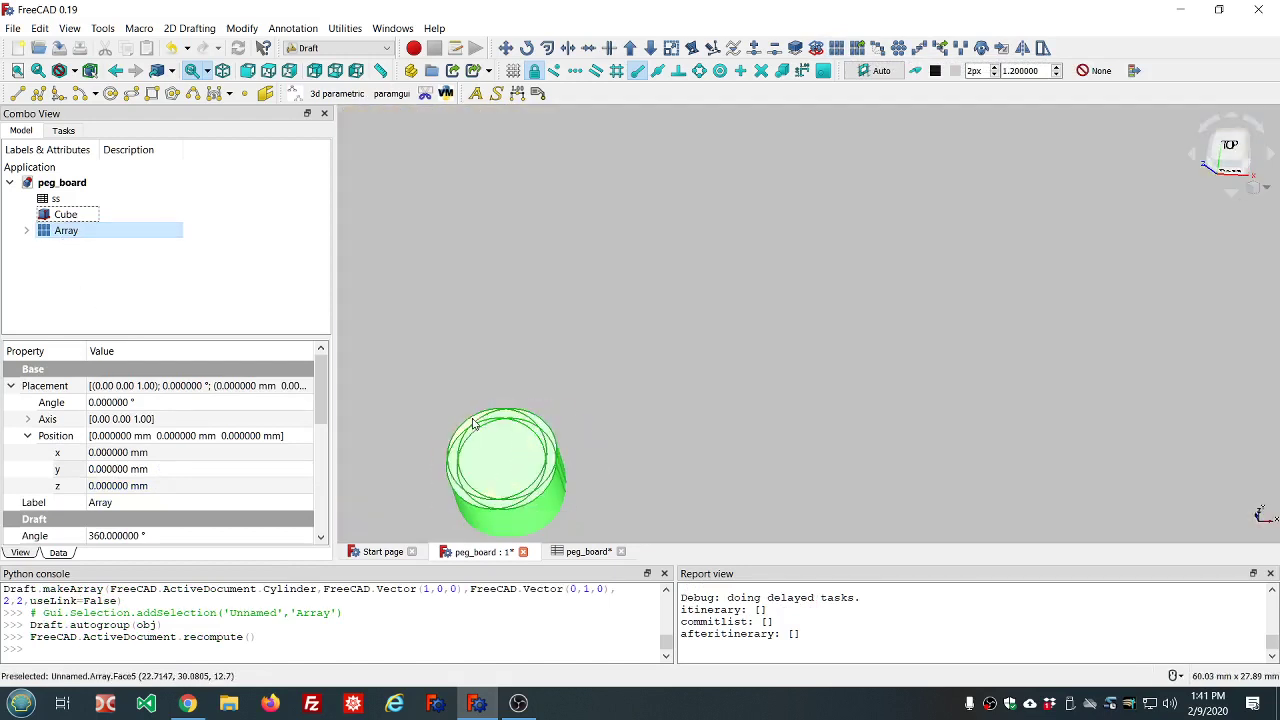
pyautogui.scroll(4, 476, 425)
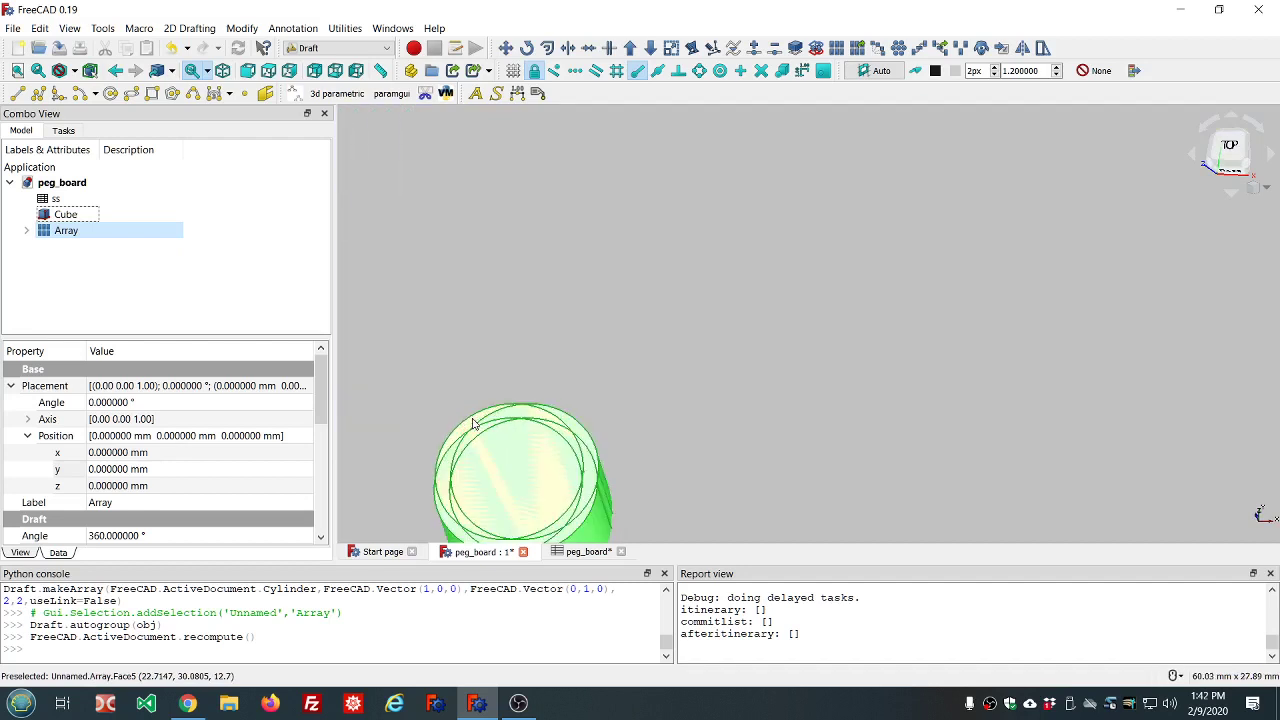
pyautogui.scroll(-10, 476, 425)
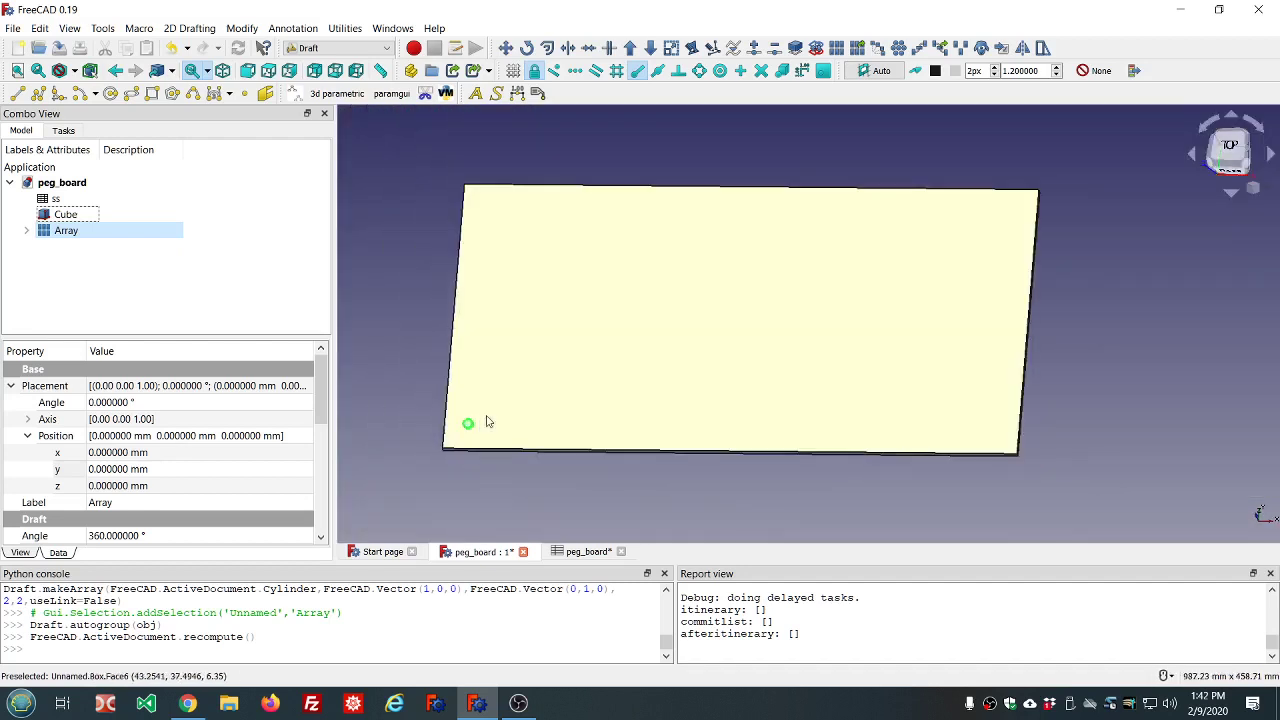
pyautogui.scroll(2, 486, 421)
pyautogui.scroll(-5, 500, 426)
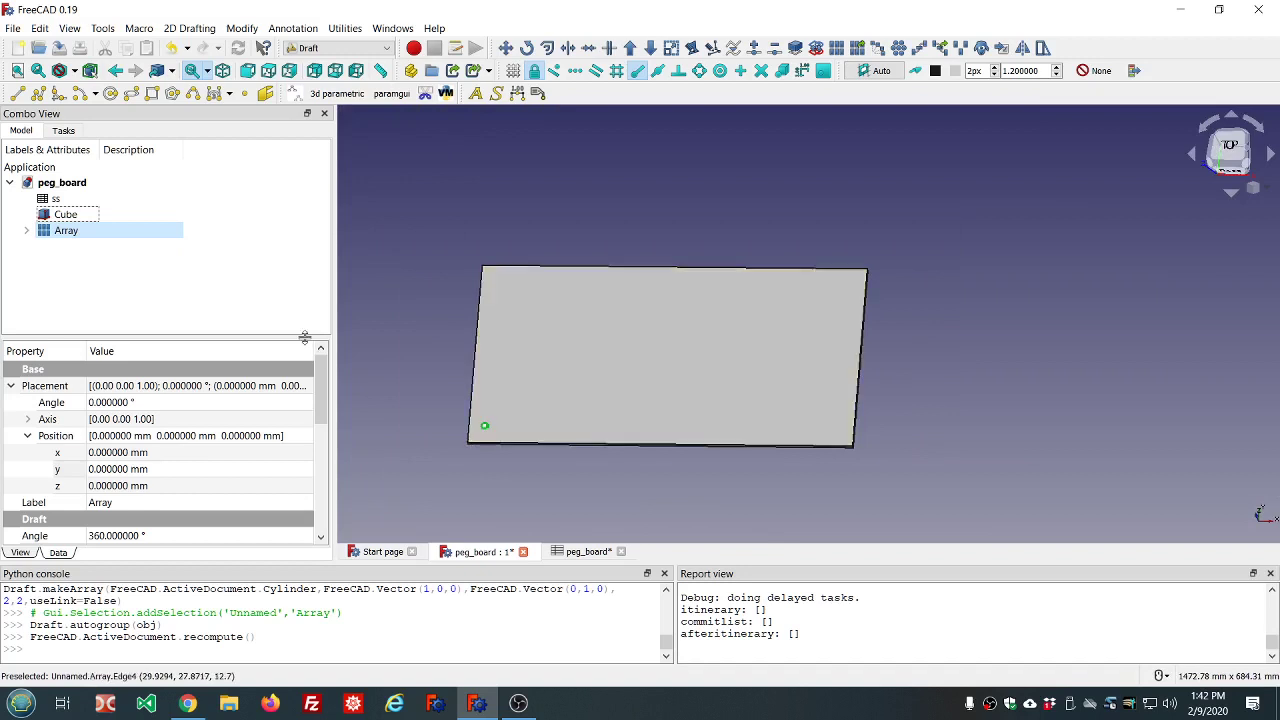
# Collapse the array's Placement properties and choose ortho as its Array Type.
pyautogui.click(10, 387)
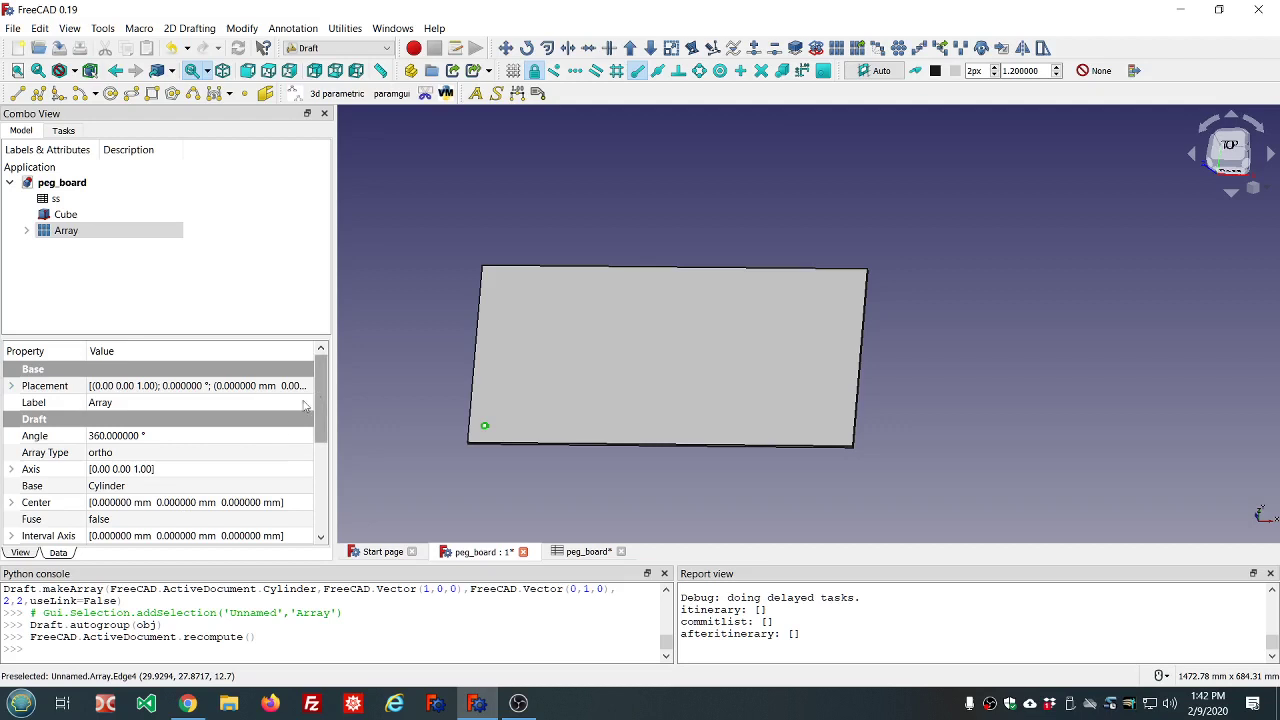
pyautogui.click(293, 458)
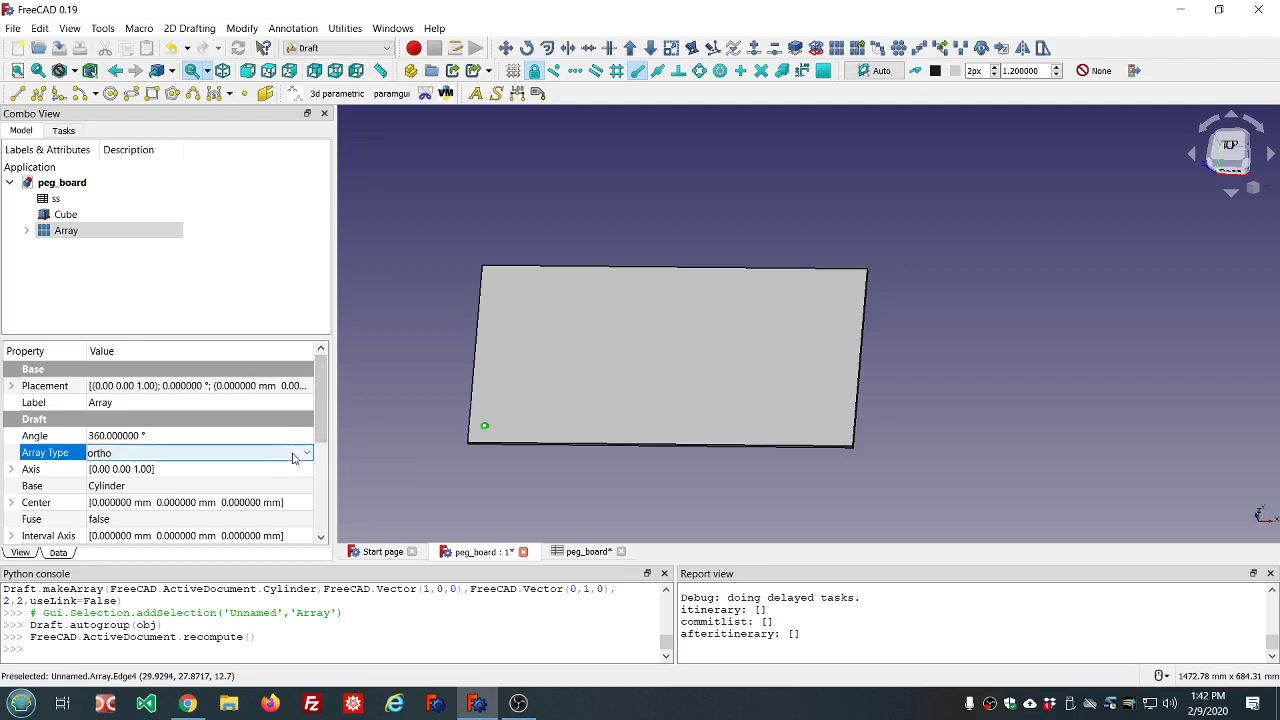
pyautogui.click(307, 456)
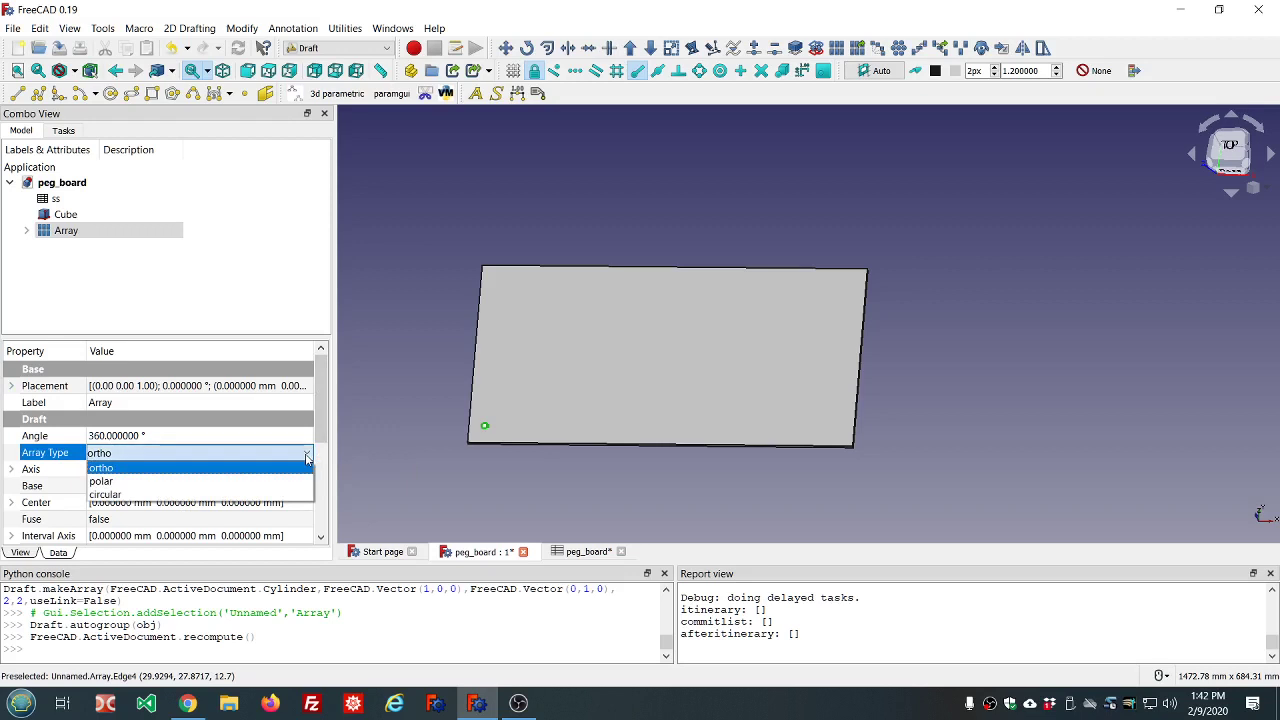
pyautogui.click(197, 469)
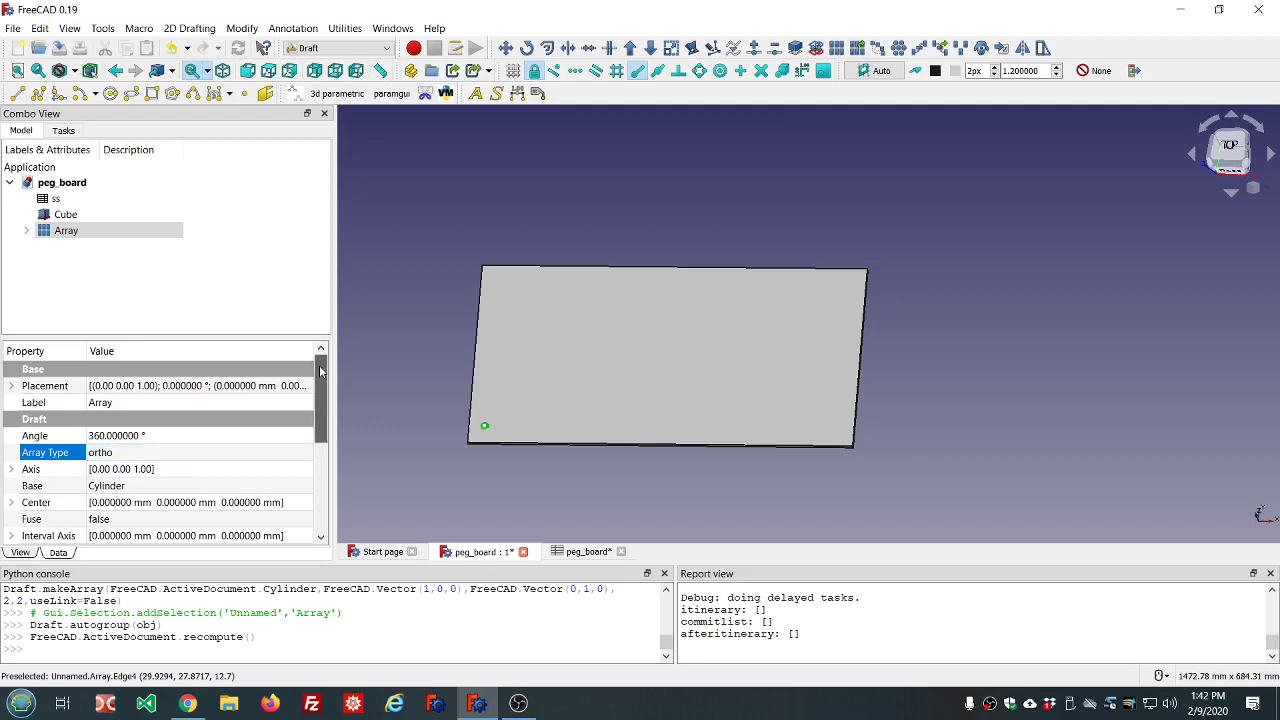
# Link the x value of the array's Interval X to the spreadsheet with the expression <<ss>>.ss_x_interval.
pyautogui.moveTo(321, 372); pyautogui.dragTo(323, 430)
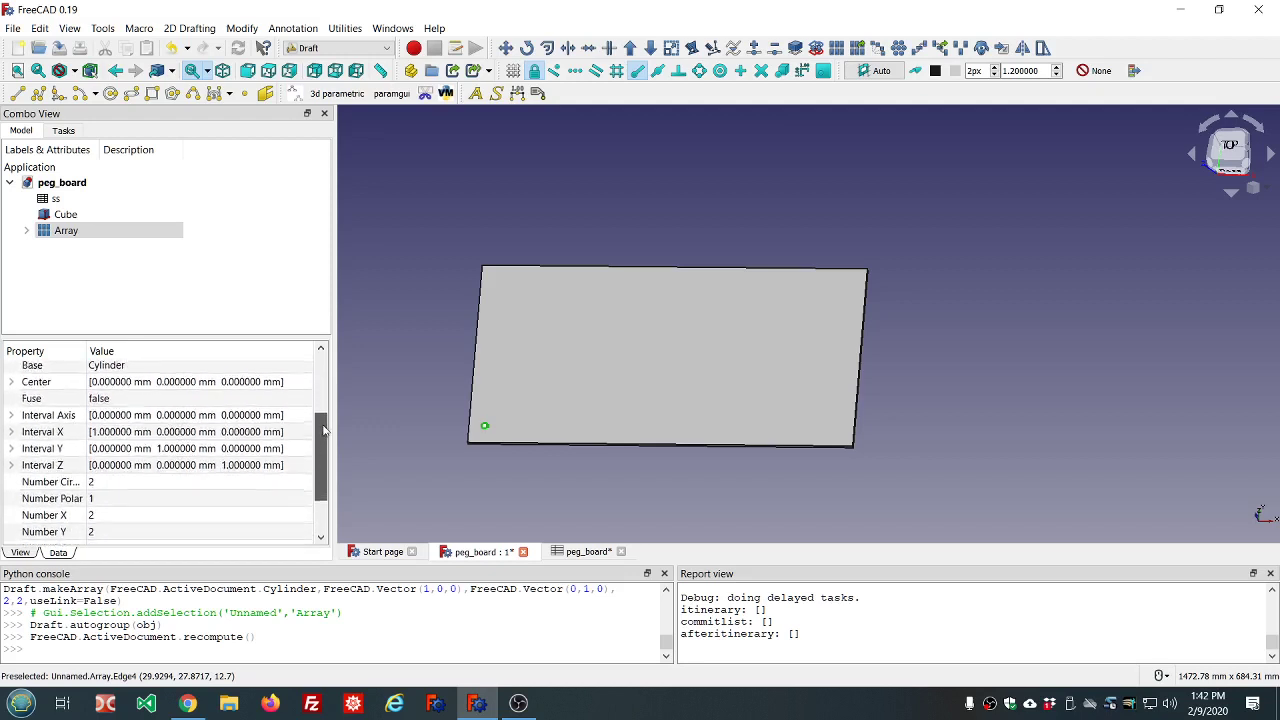
pyautogui.click(10, 431)
pyautogui.click(175, 448)
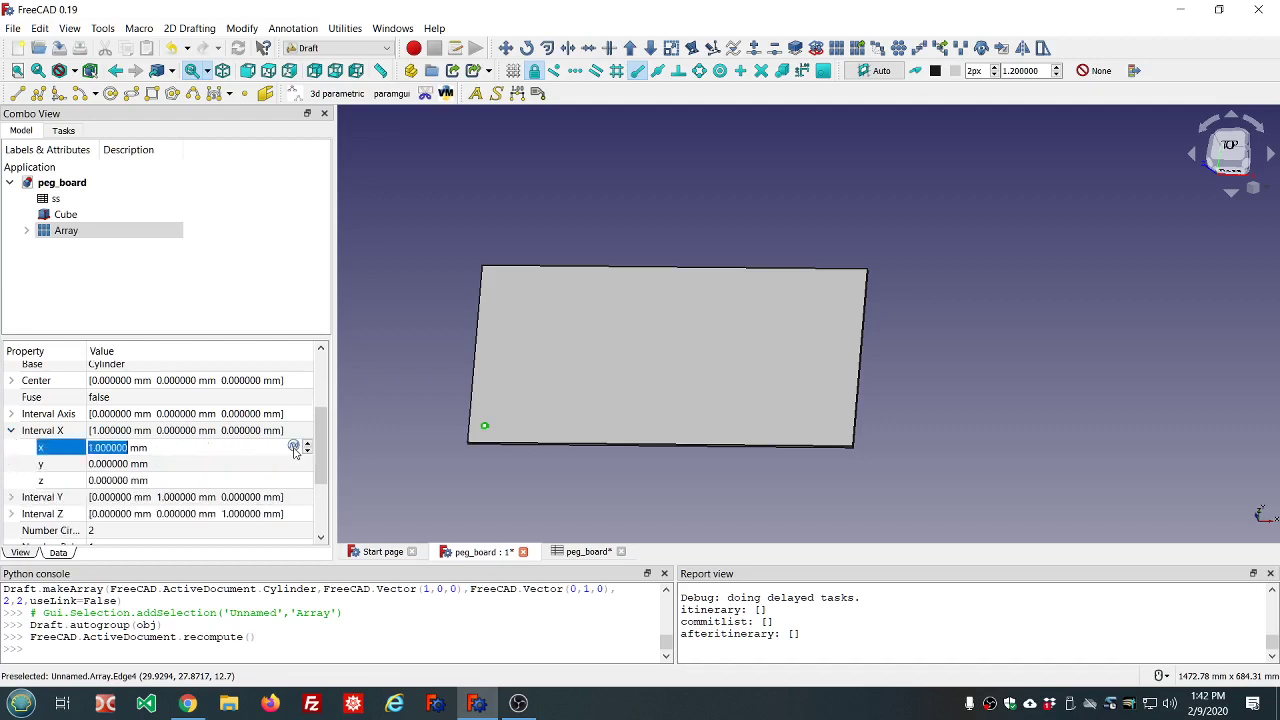
pyautogui.click(293, 446)
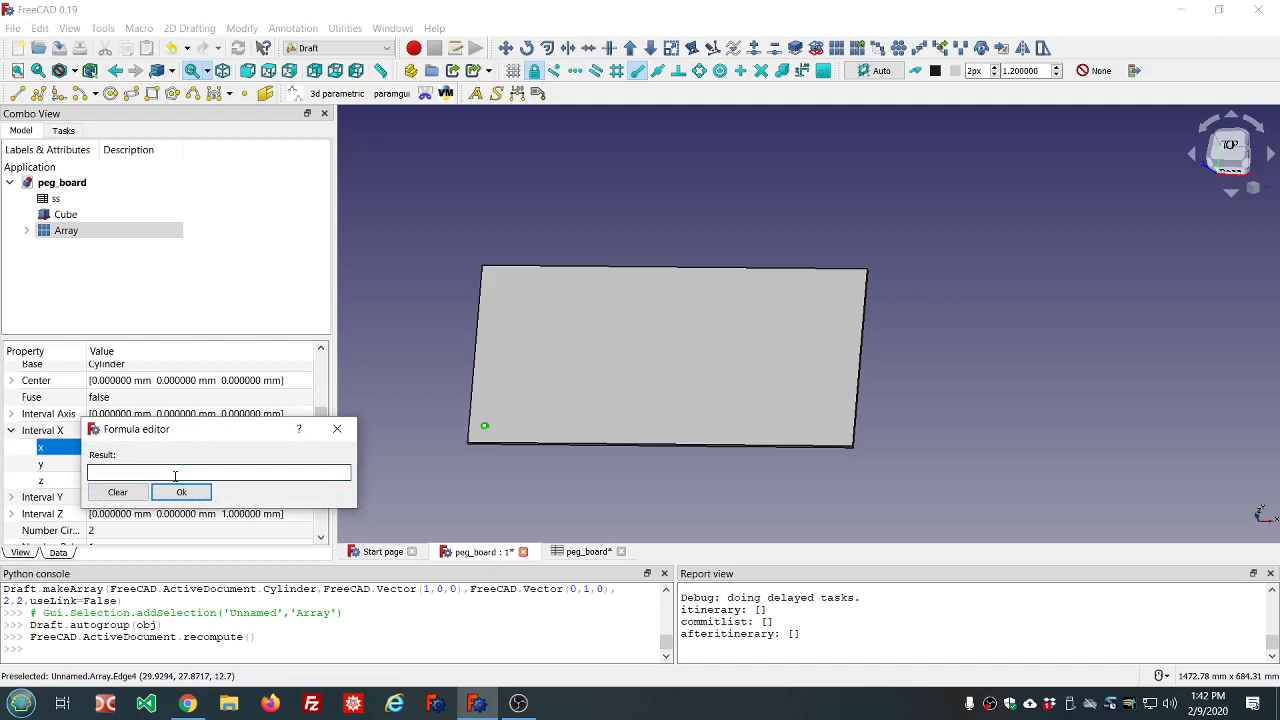
pyautogui.write('ss.ss')
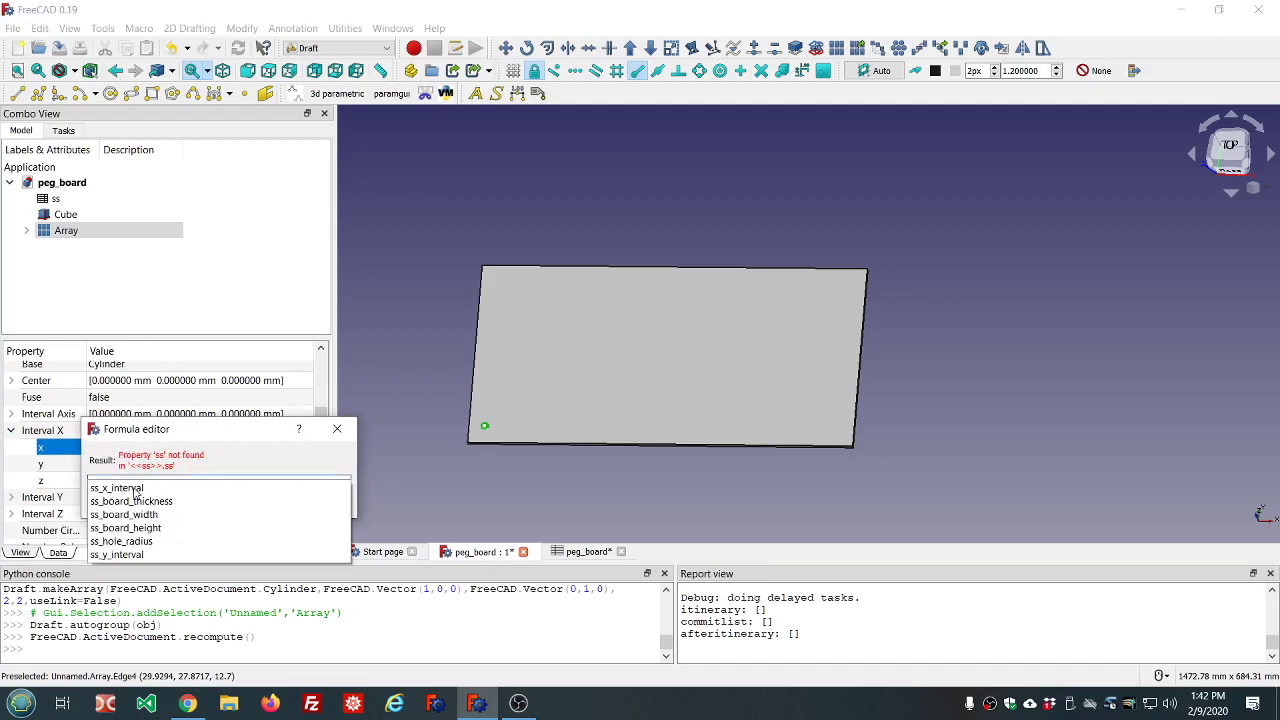
pyautogui.click(133, 488)
pyautogui.click(181, 493)
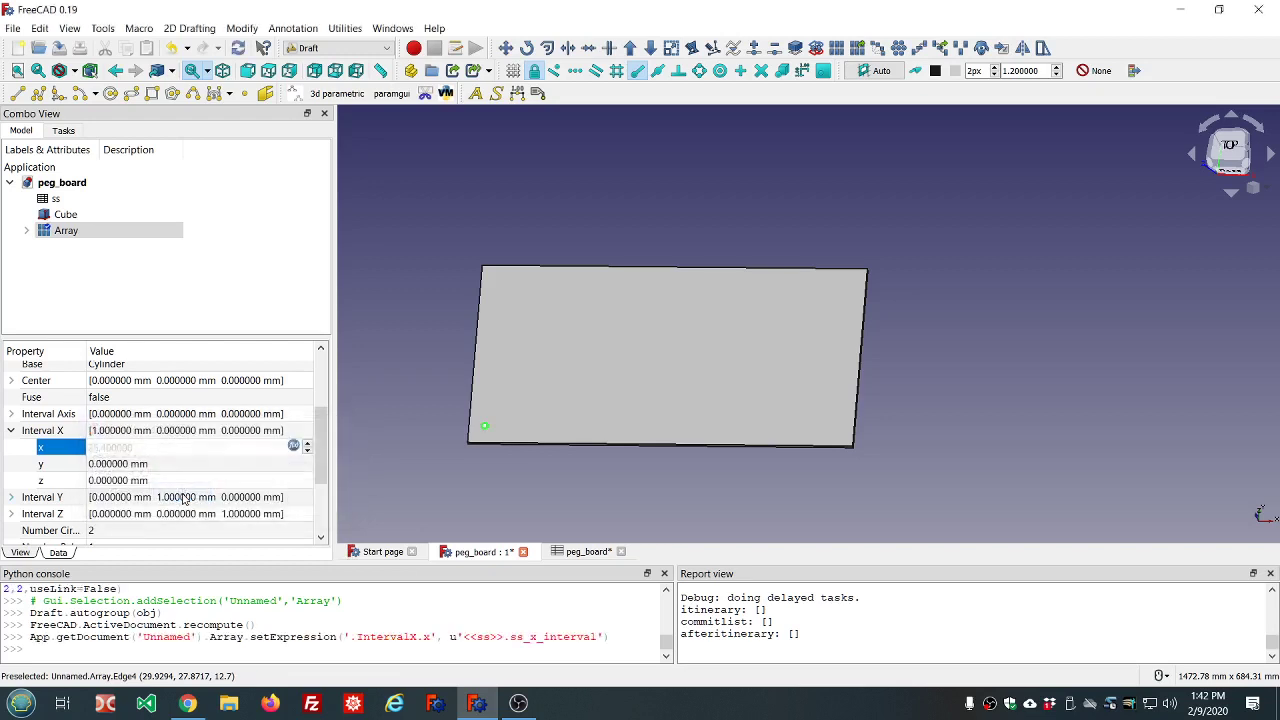
pyautogui.click(10, 431)
# Link the y value of the array's Interval Y to the spreadsheet with the expression <<ss>>.ss_y_interval.
pyautogui.click(11, 447)
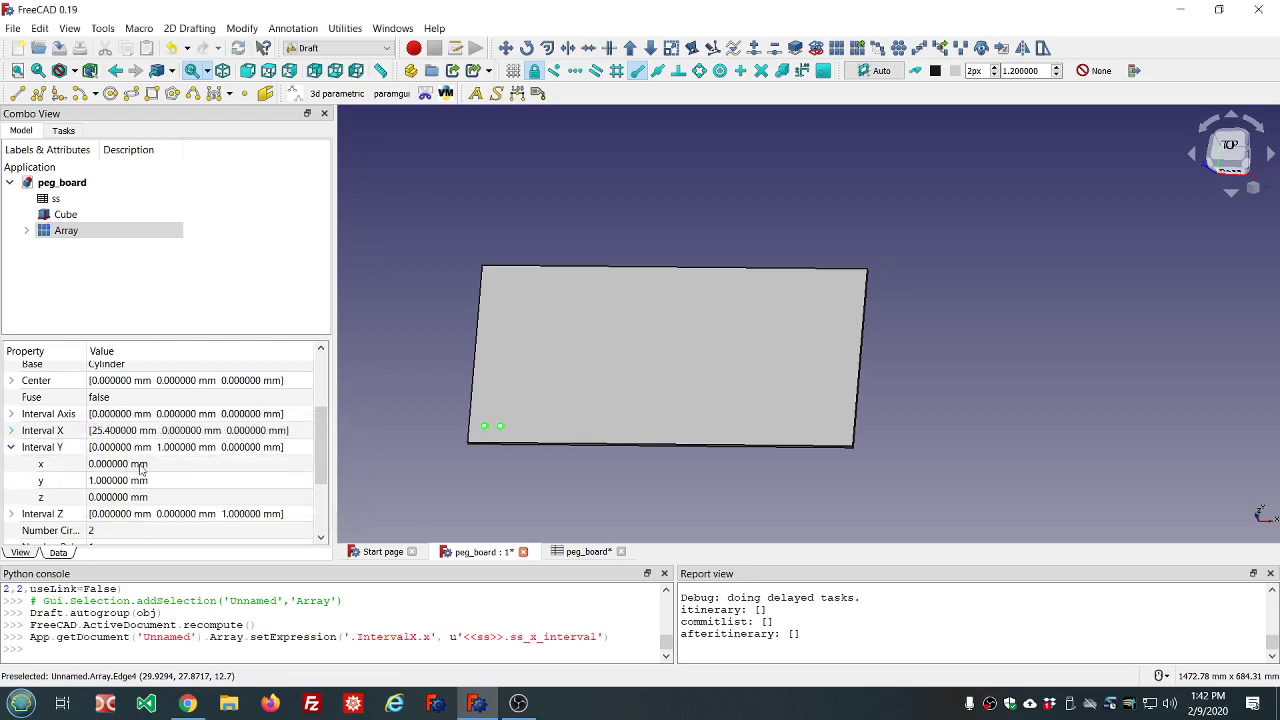
pyautogui.click(174, 481)
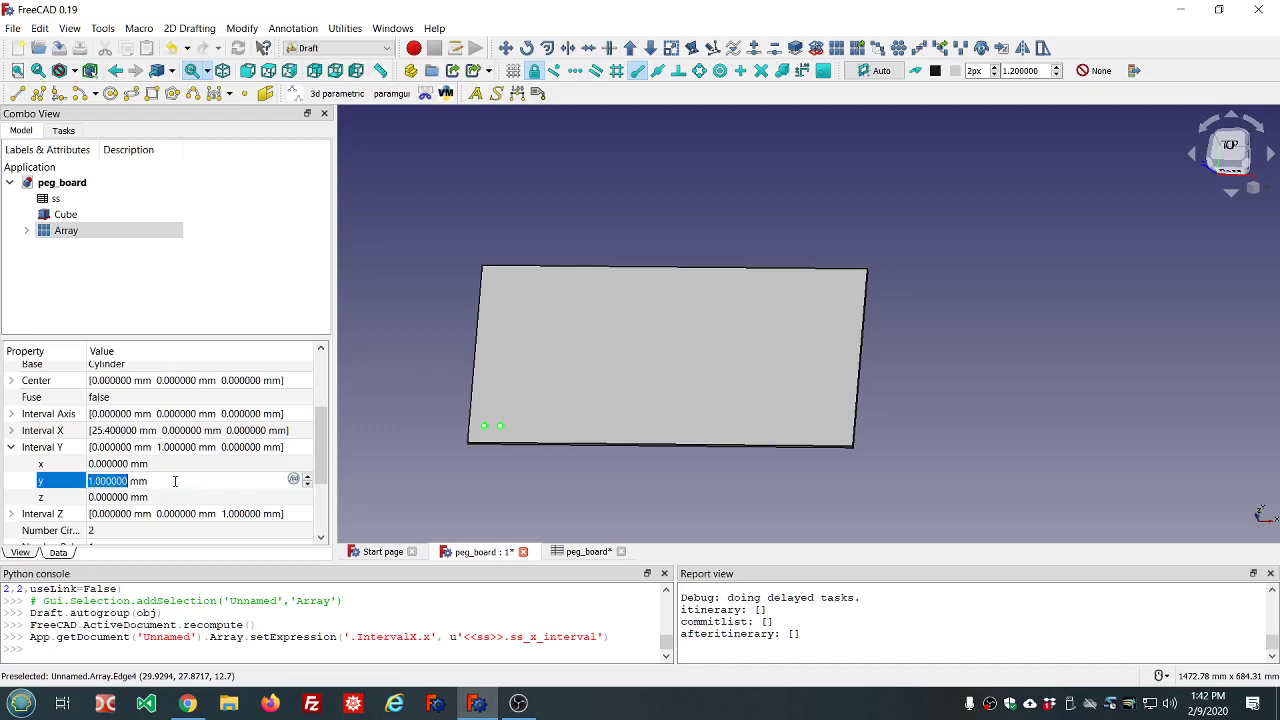
pyautogui.press('=')
pyautogui.write('ss.ss')
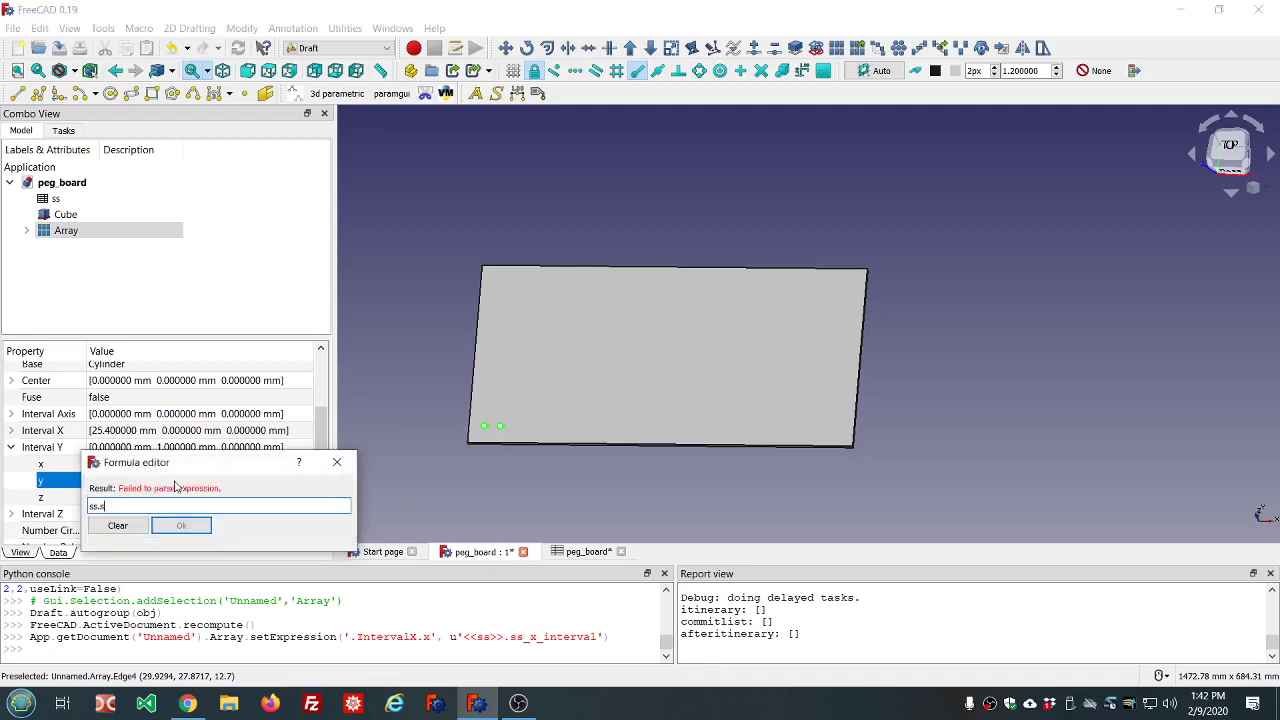
pyautogui.press('Down')
pyautogui.press('Down')
pyautogui.press('Down')
pyautogui.press('Down')
pyautogui.press('Down')
pyautogui.press('Down')
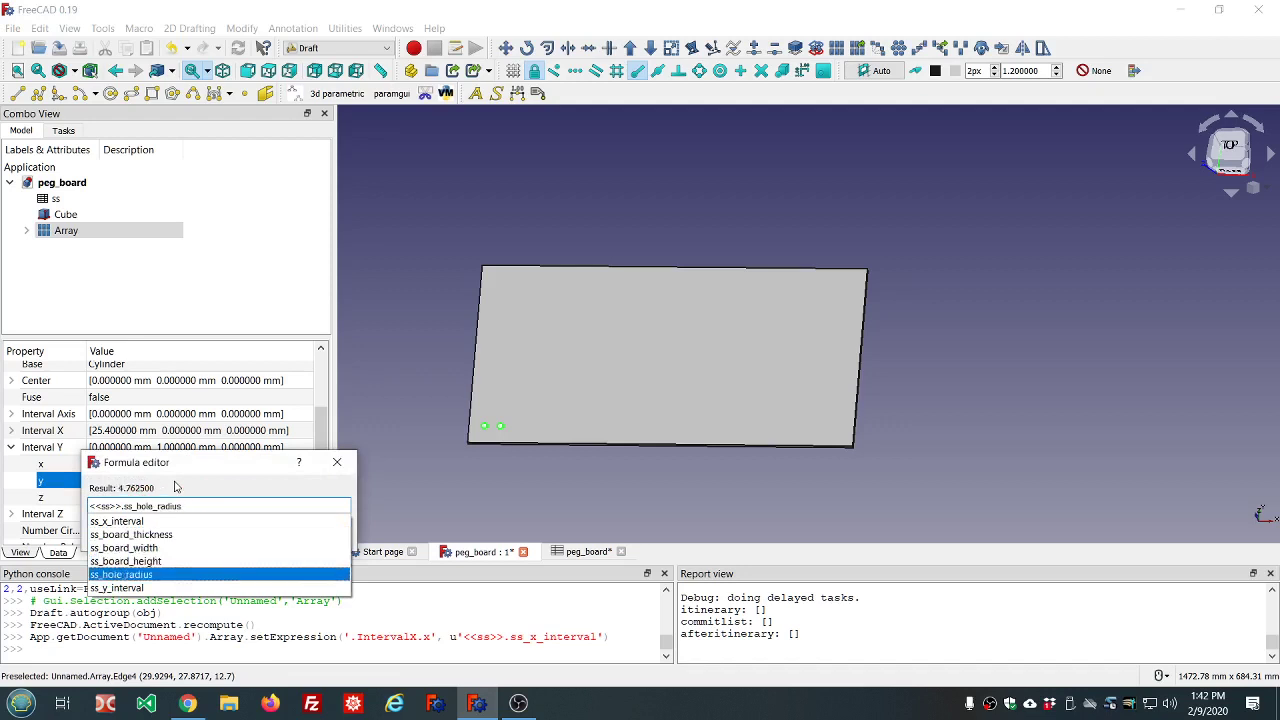
pyautogui.press('Return')
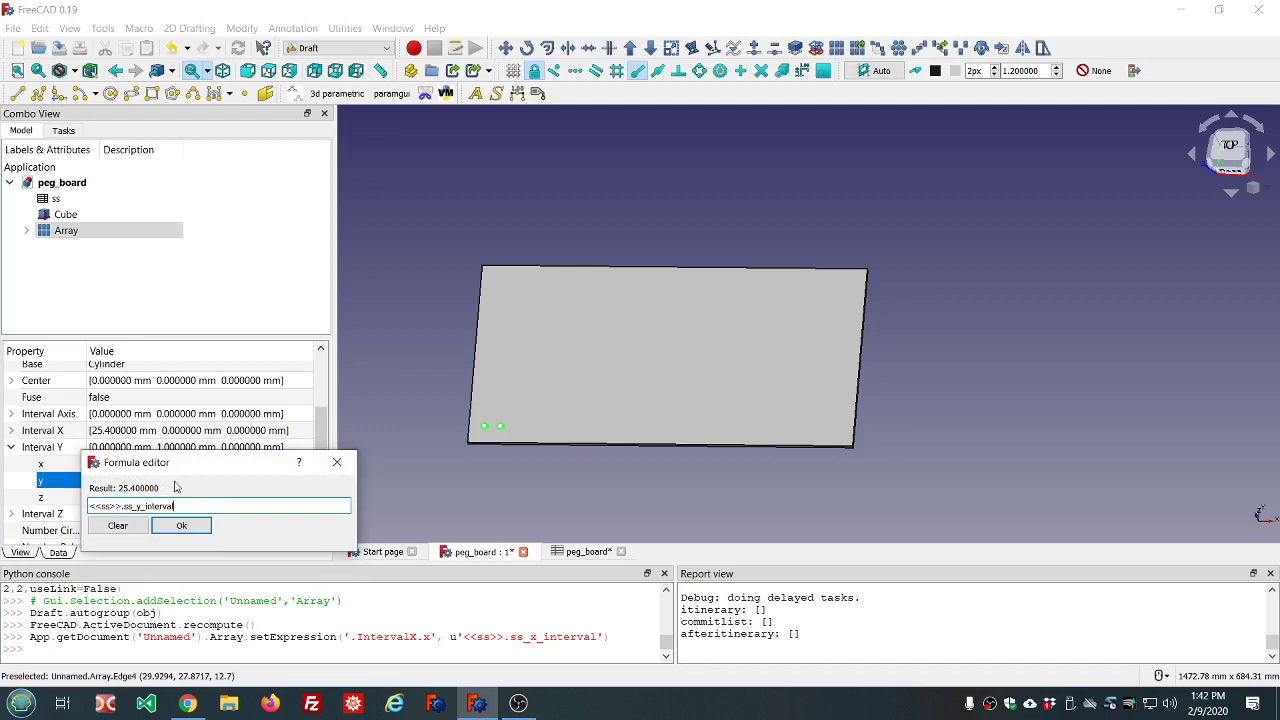
pyautogui.press('Return')
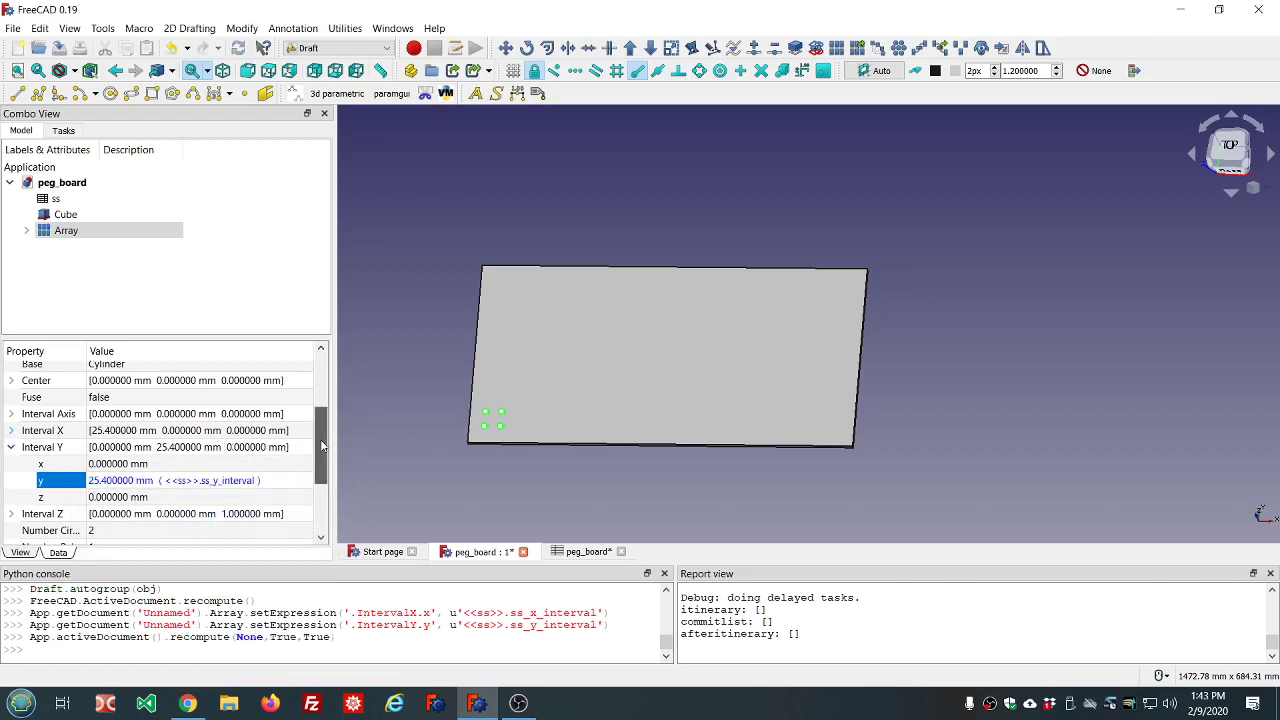
# Try a fixed count of 4 copies for the array's Number X.
pyautogui.moveTo(322, 446); pyautogui.dragTo(322, 498)
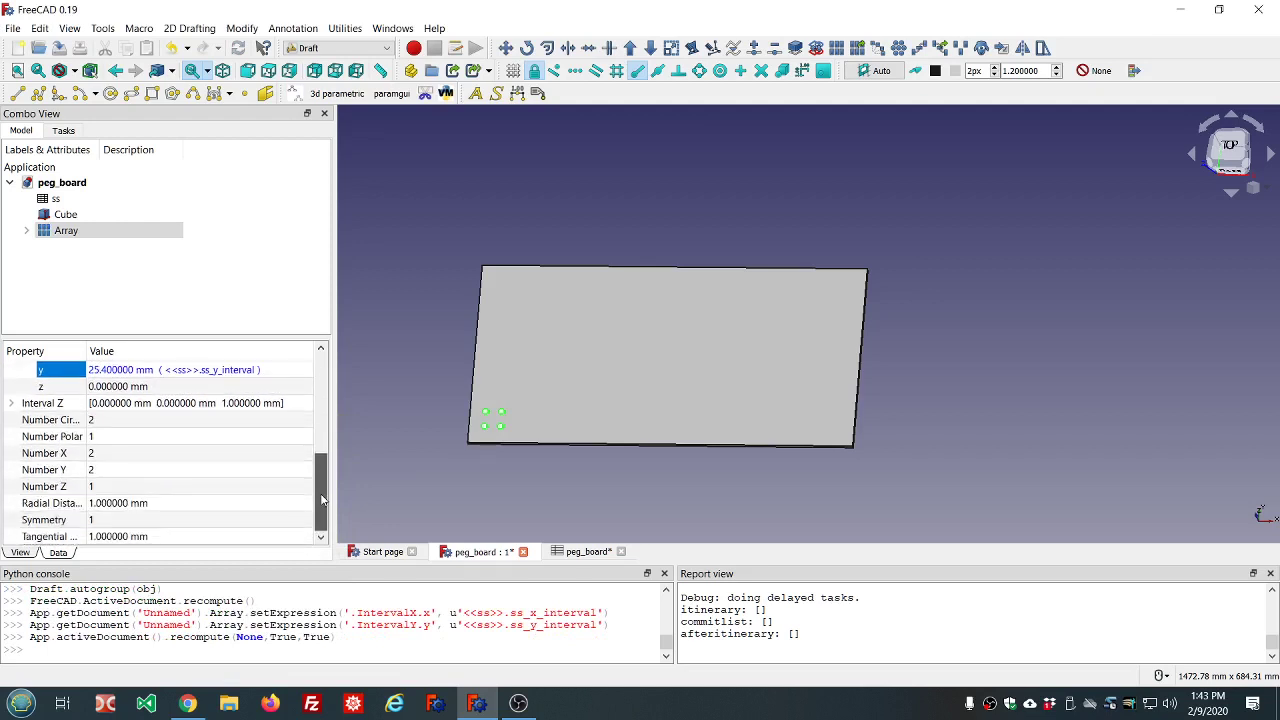
pyautogui.click(126, 452)
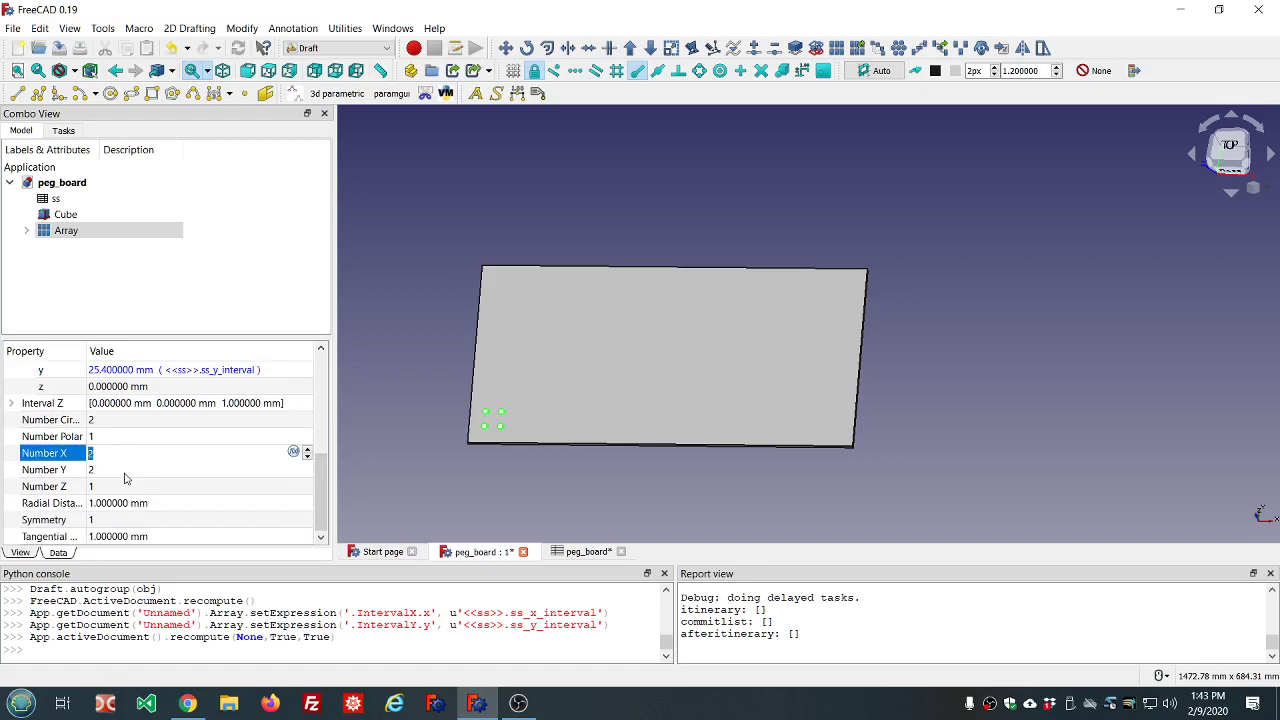
pyautogui.click(125, 470)
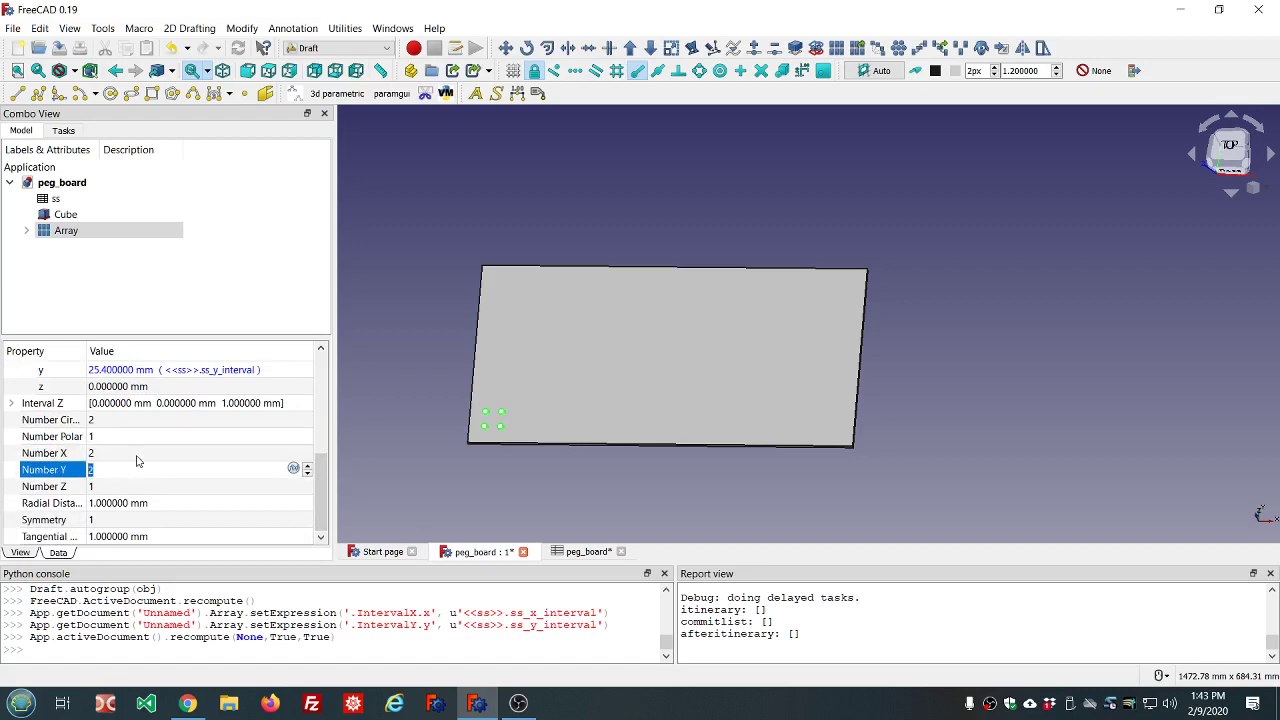
pyautogui.click(137, 456)
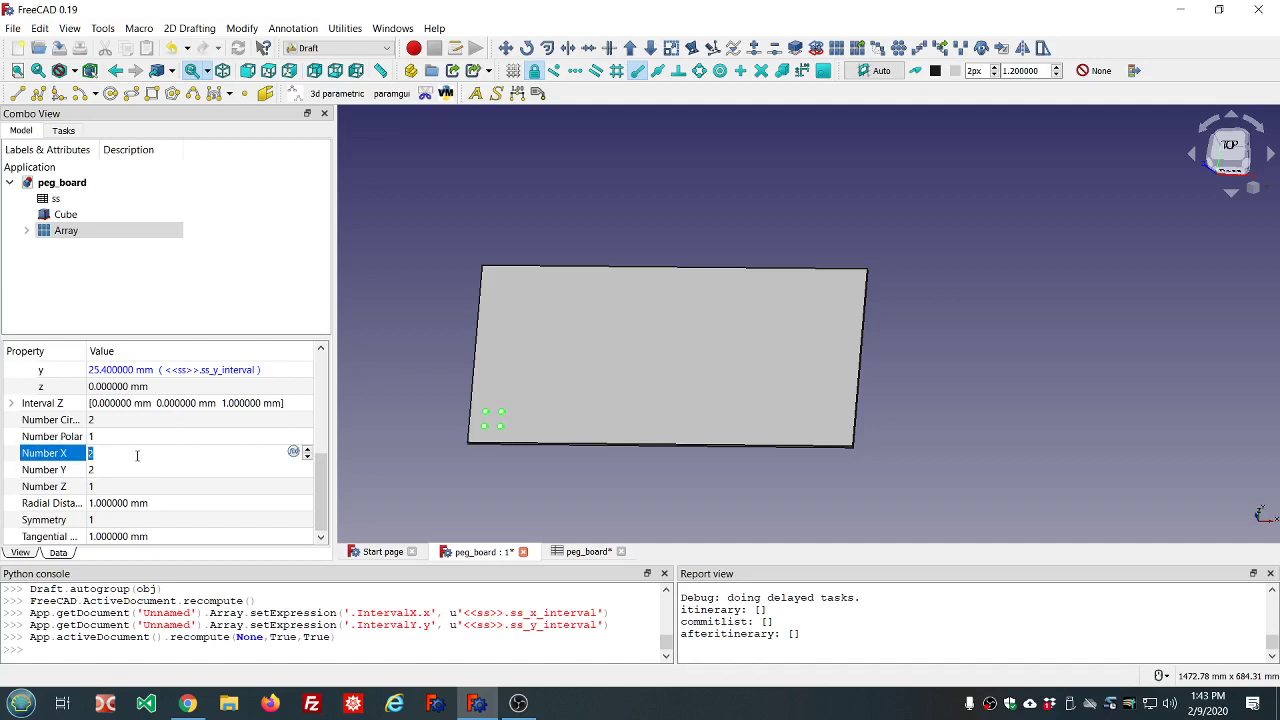
pyautogui.scroll(1, 137, 456)
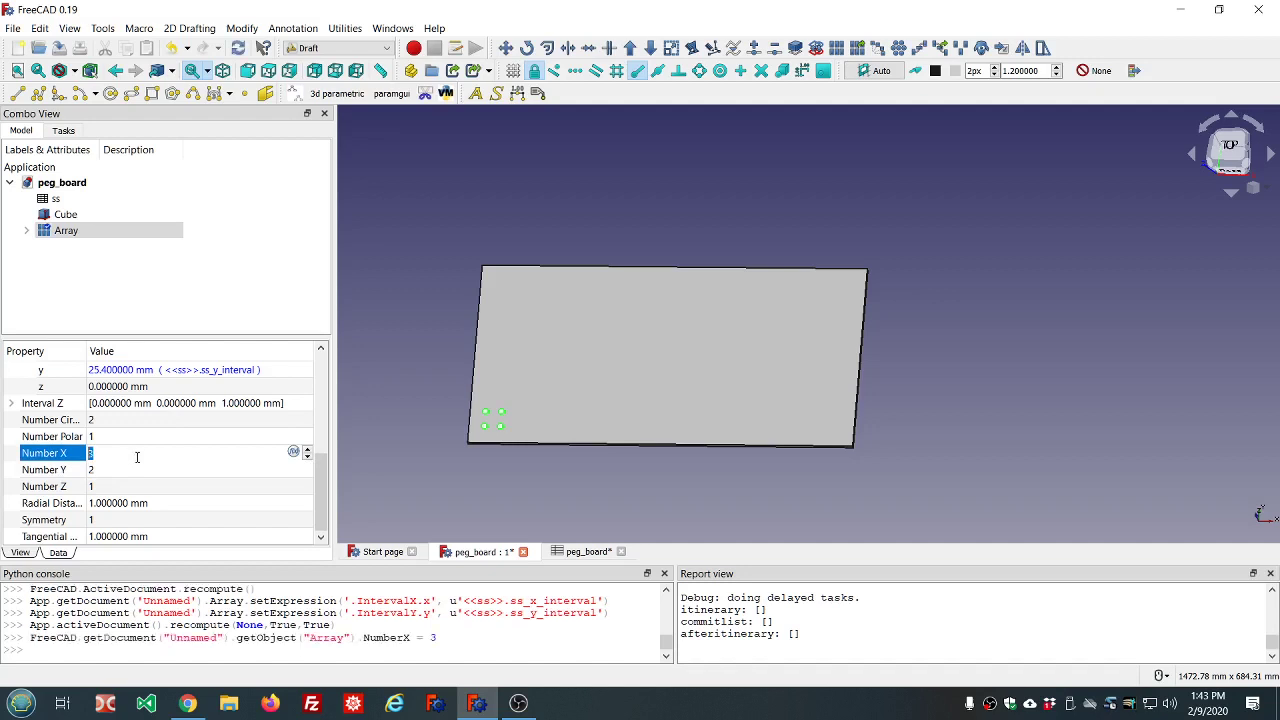
pyautogui.scroll(1, 137, 456)
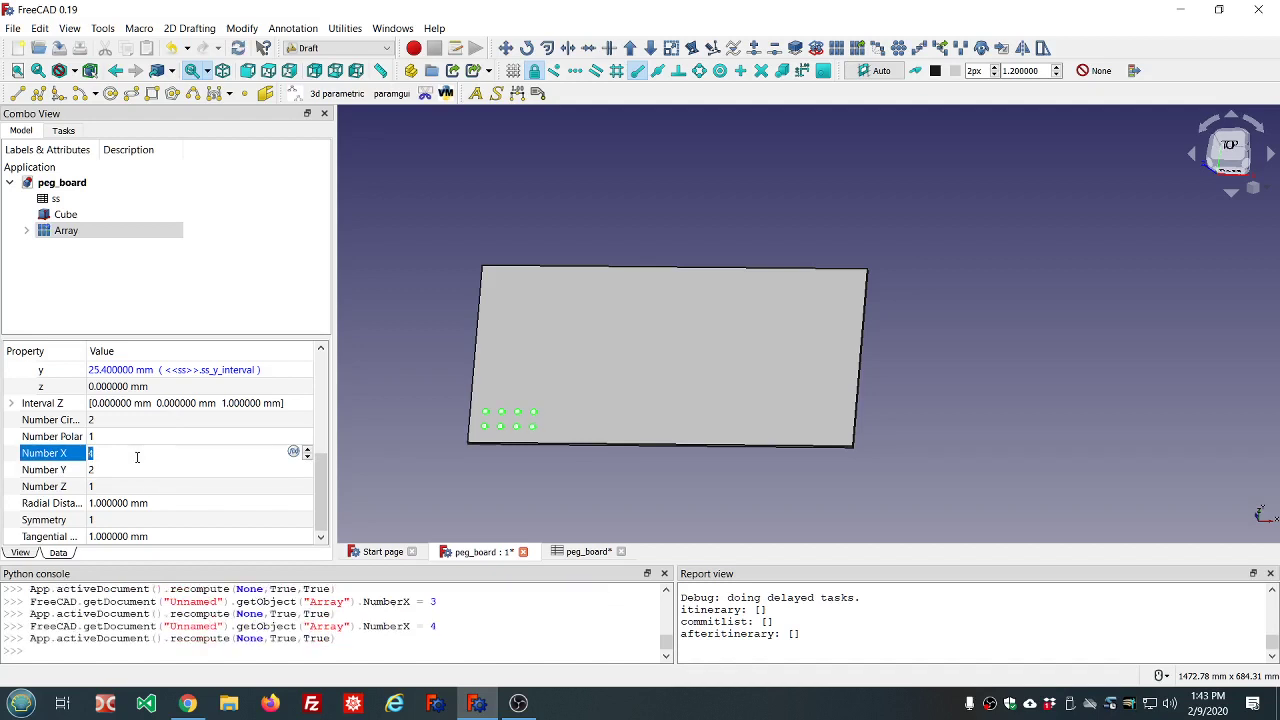
# Try fixed counts for the array's Number Y, raising it to 5 and reducing it to 3.
pyautogui.click(134, 469)
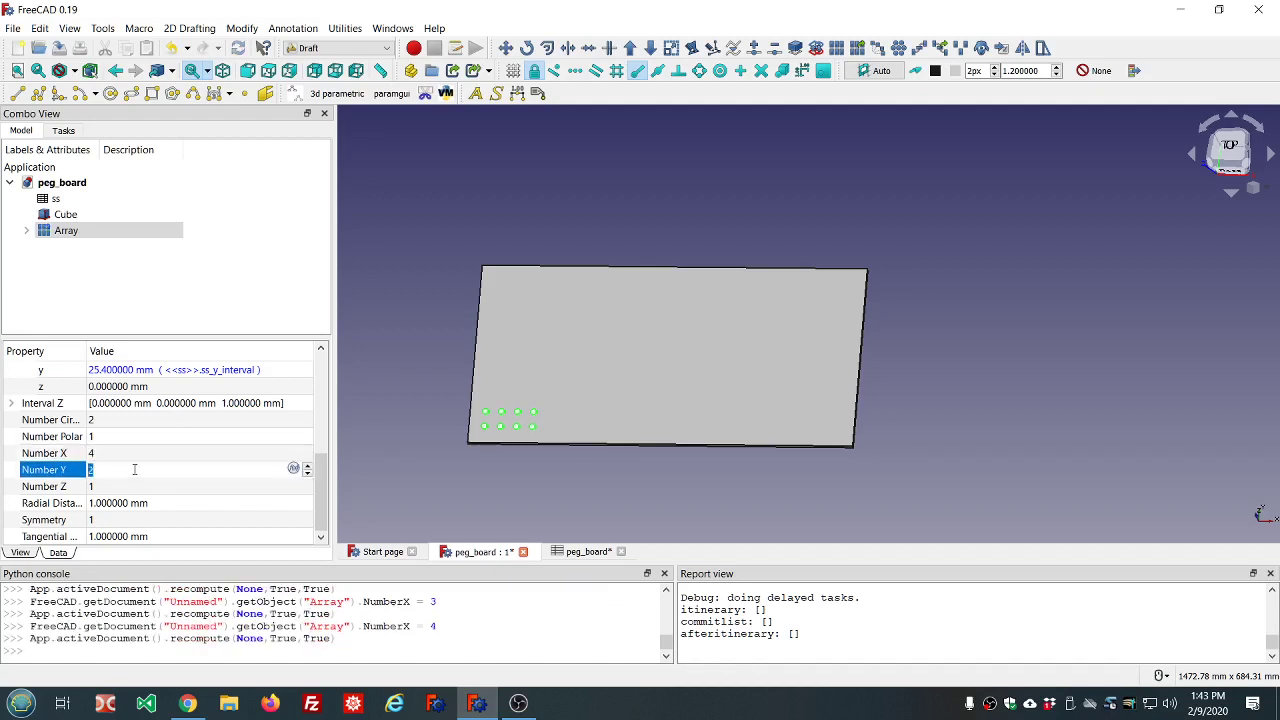
pyautogui.scroll(1, 134, 469)
pyautogui.scroll(1, 134, 469)
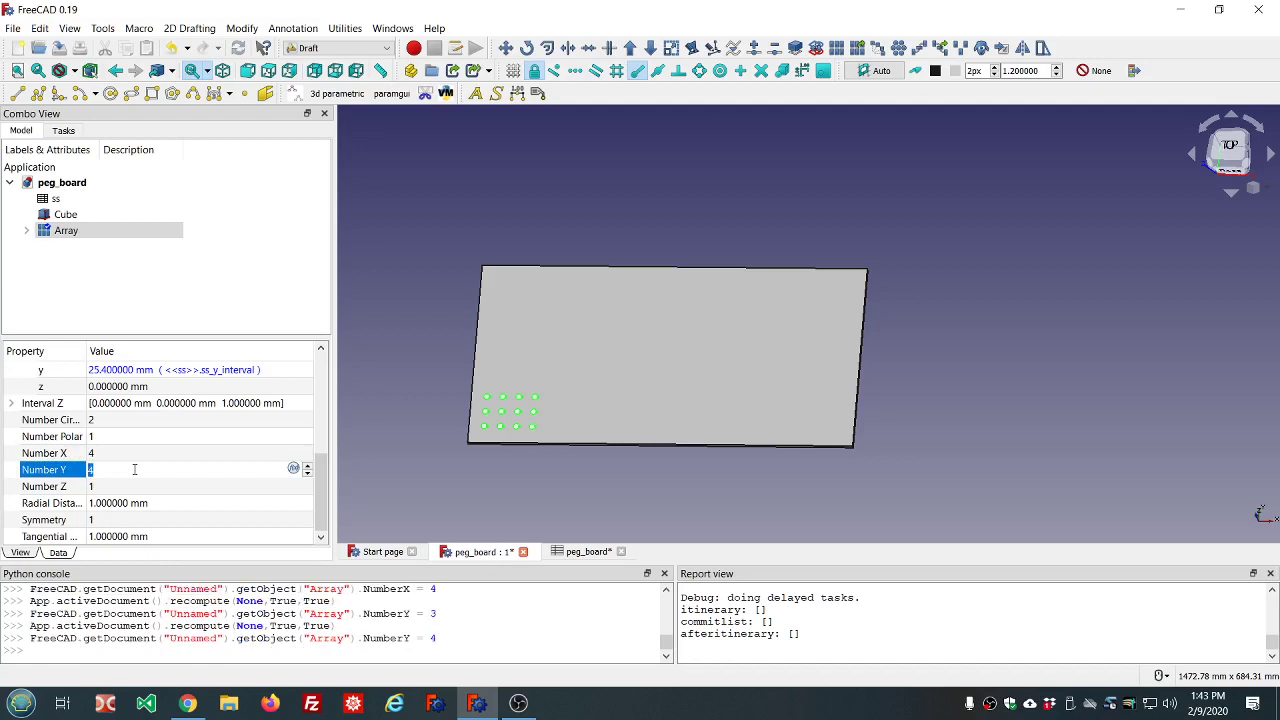
pyautogui.scroll(1, 134, 469)
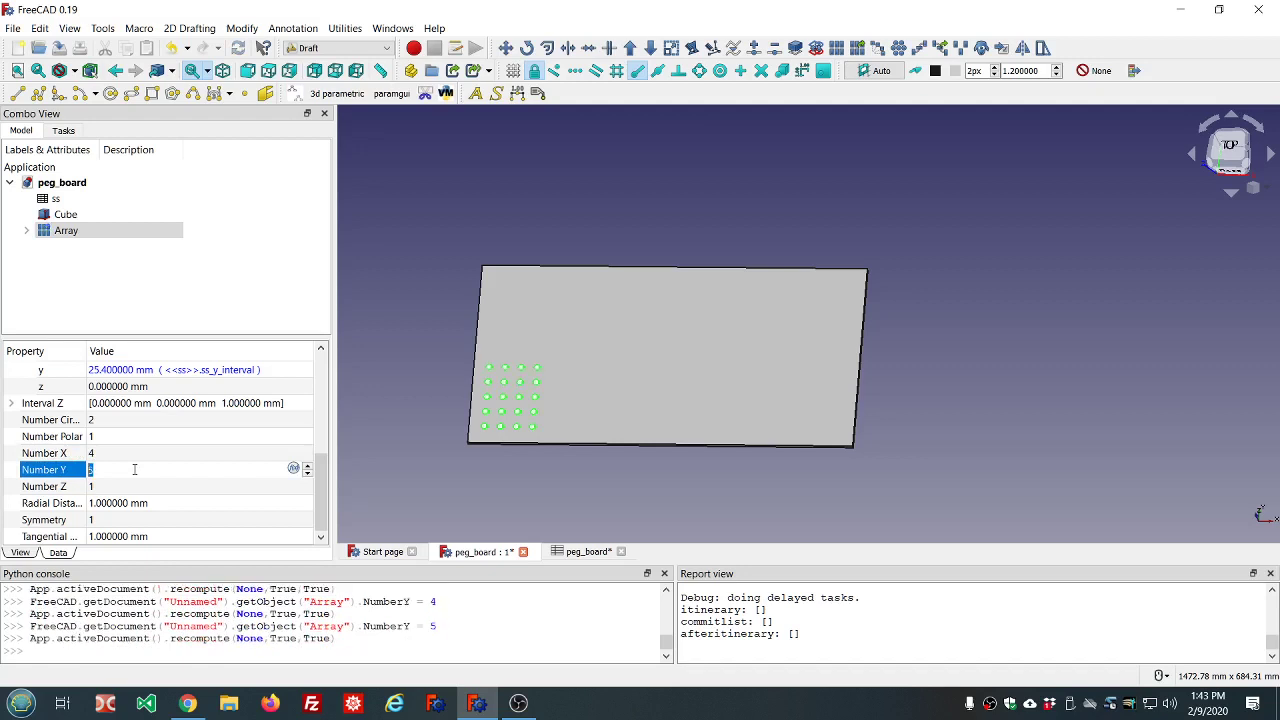
pyautogui.scroll(-1, 134, 469)
pyautogui.scroll(-1, 134, 469)
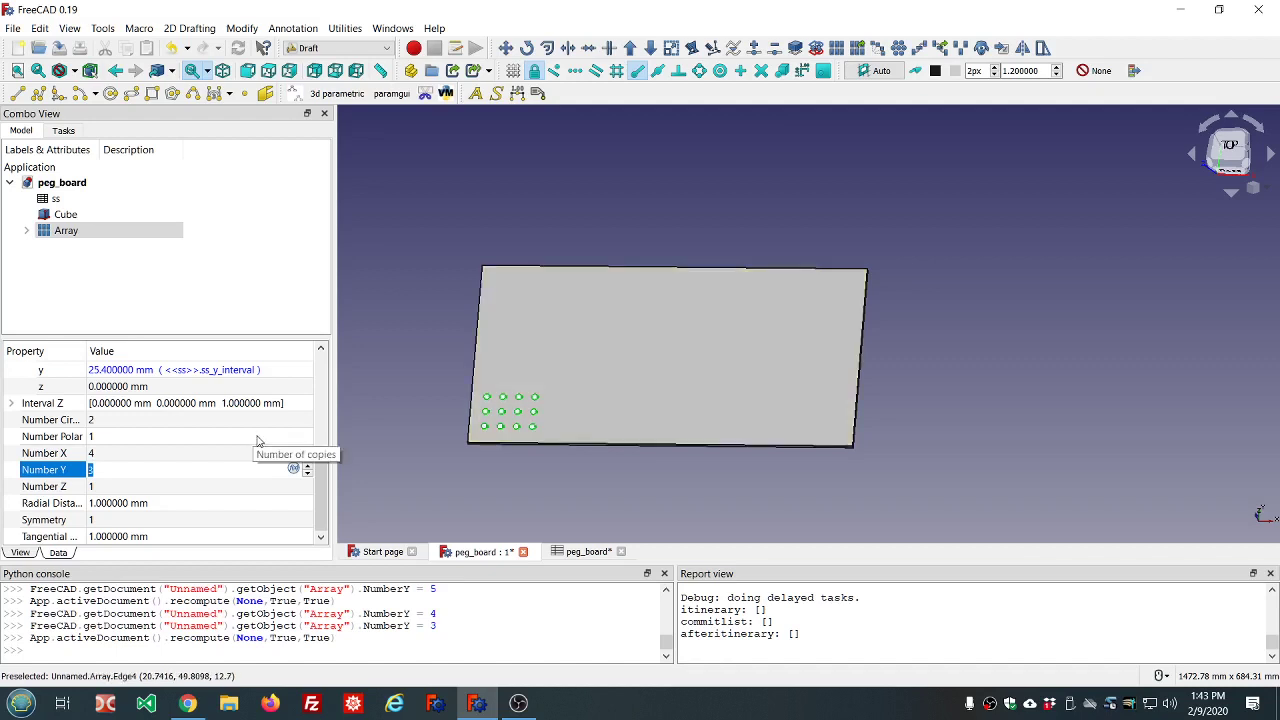
# Drive the array's Number X with the expression <<ss>>.ss_board_width / <<ss>>.ss_x_interval.
pyautogui.click(192, 453)
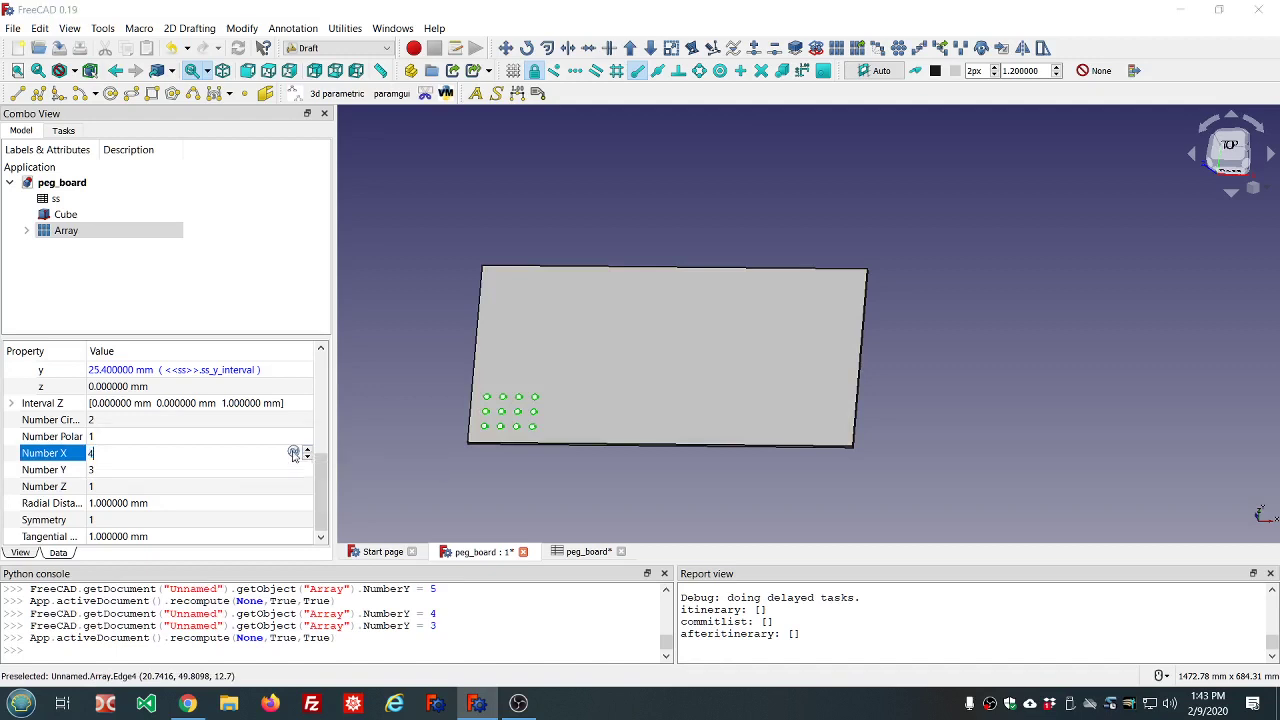
pyautogui.click(293, 453)
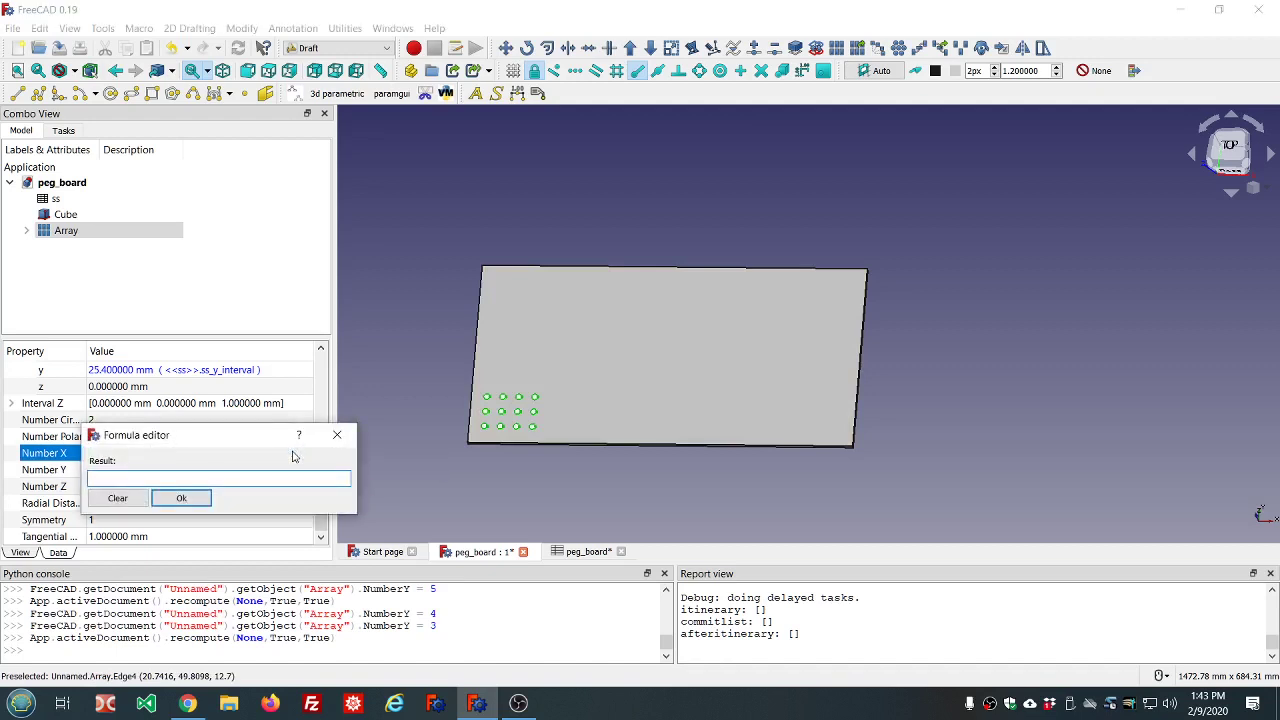
pyautogui.write('ss.ss')
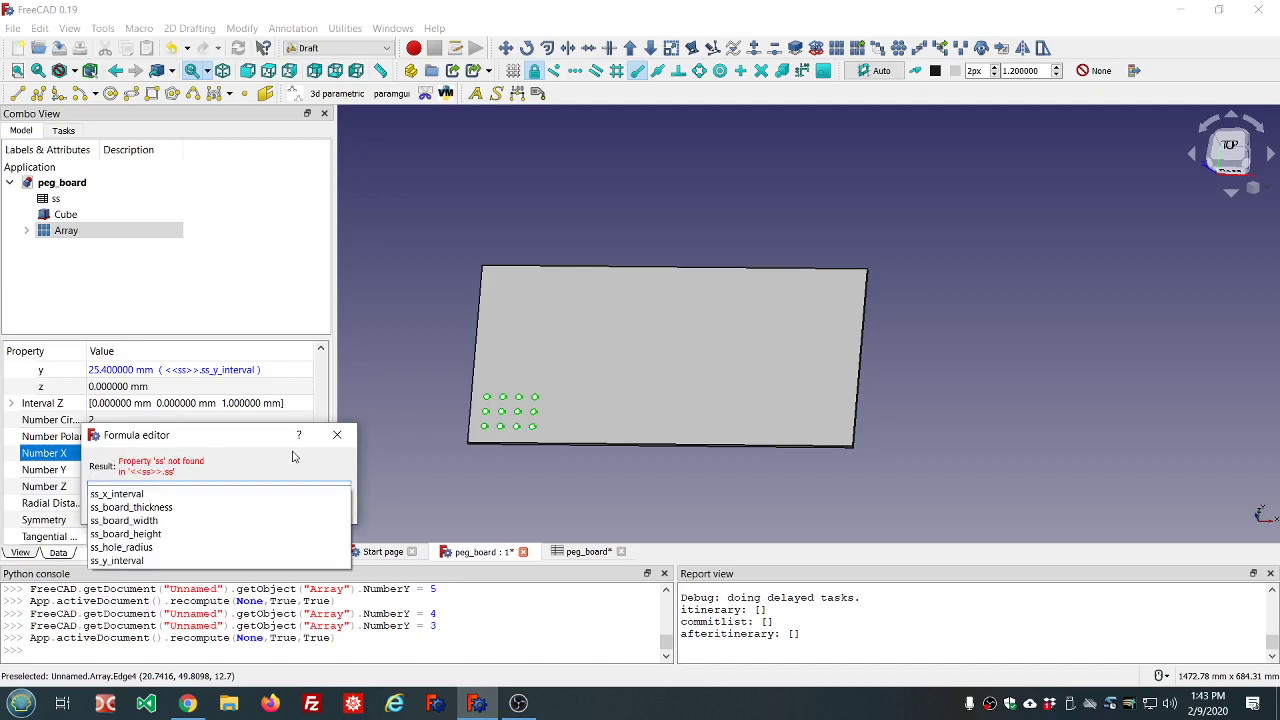
pyautogui.press('Down')
pyautogui.press('Down')
pyautogui.press('Down')
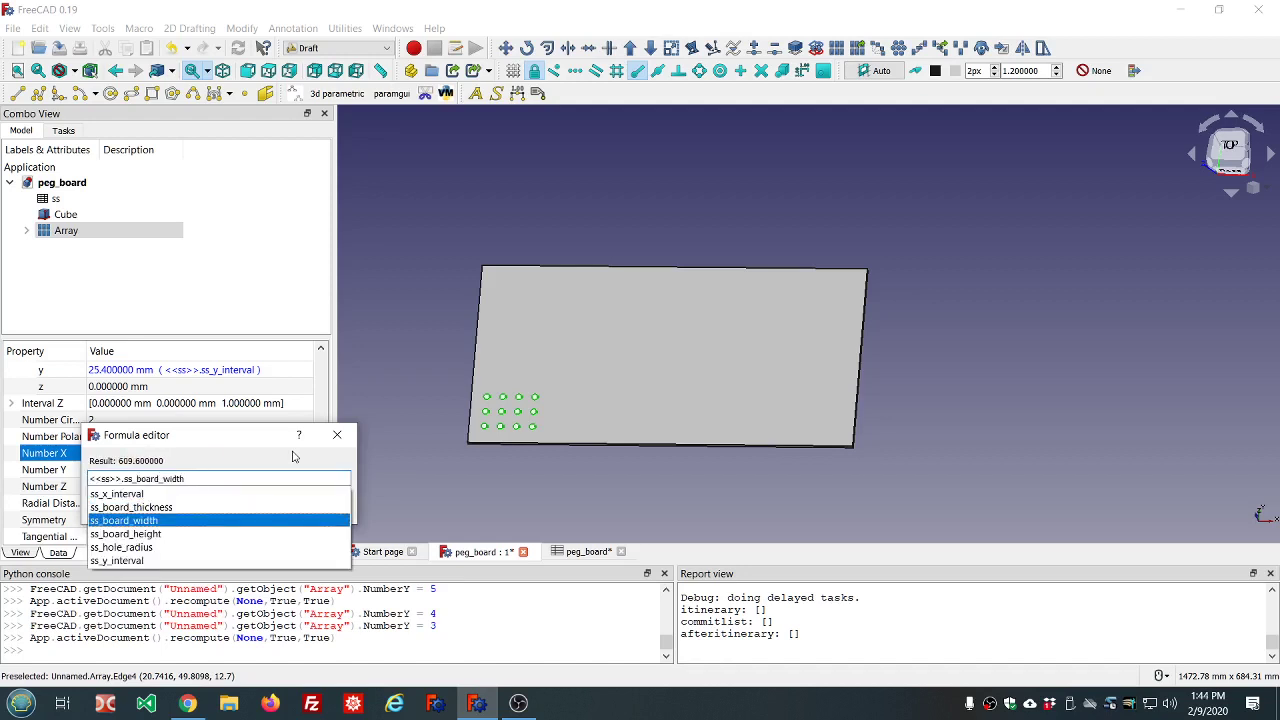
pyautogui.press('Return')
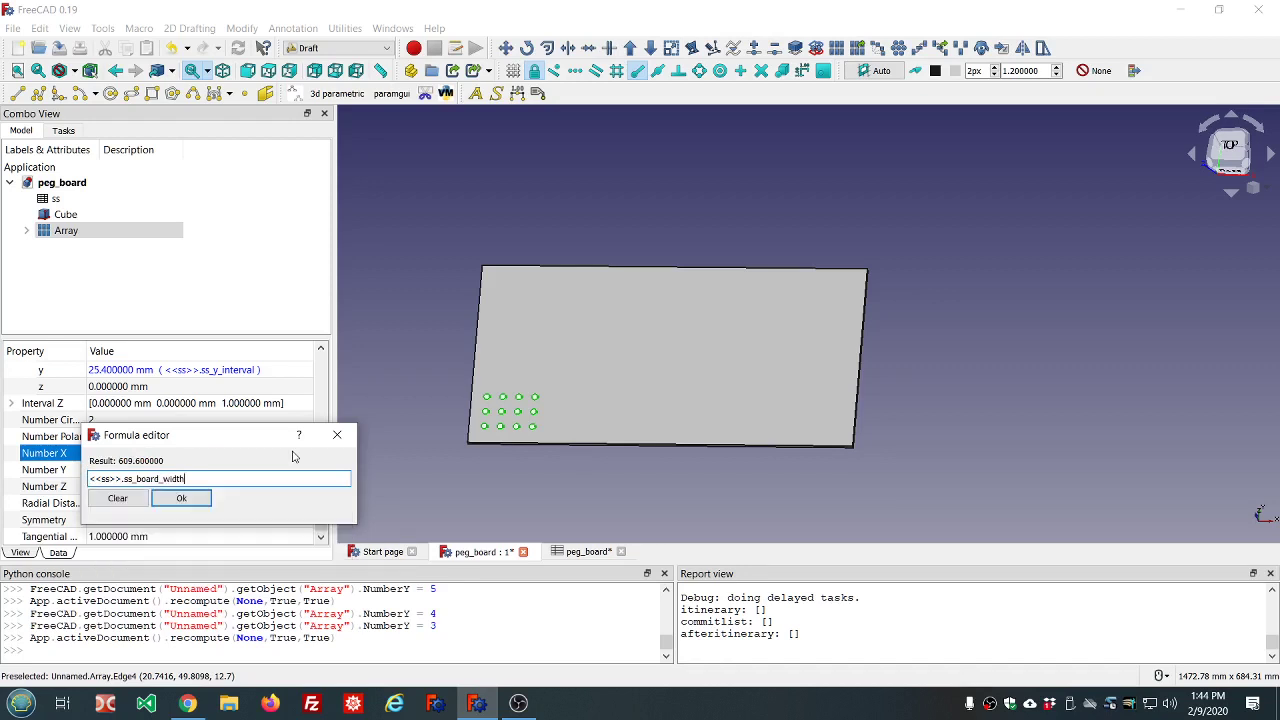
pyautogui.write('/')
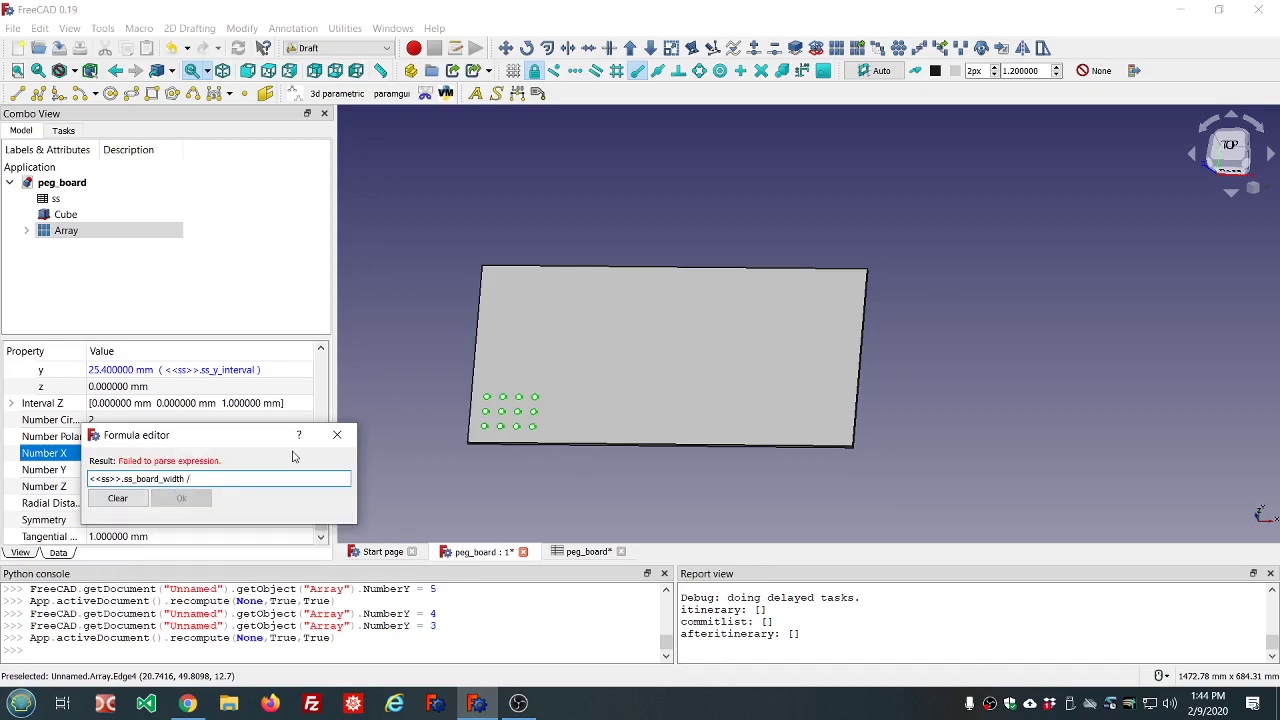
pyautogui.write('<<ss>>.ss')
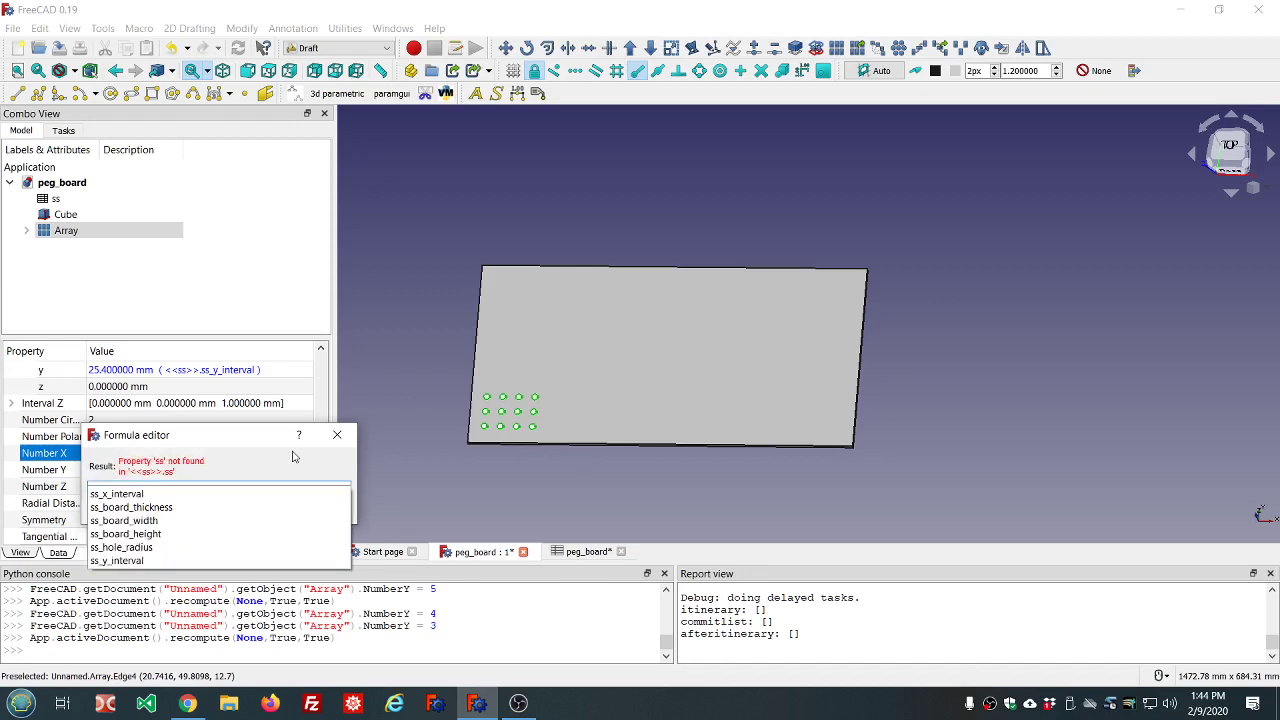
pyautogui.press('Down')
pyautogui.press('Down')
pyautogui.press('Down')
pyautogui.press('Down')
pyautogui.press('Up')
pyautogui.press('Up')
pyautogui.press('Up')
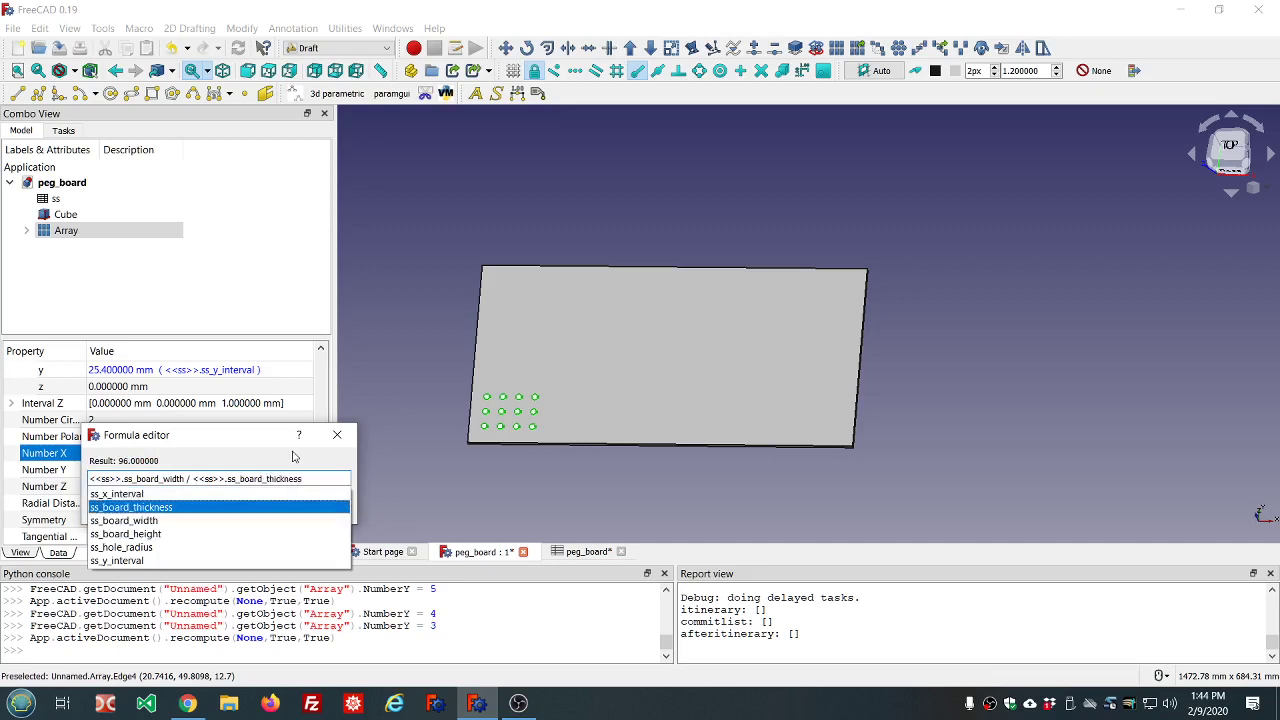
pyautogui.press('Return')
pyautogui.press('Return')
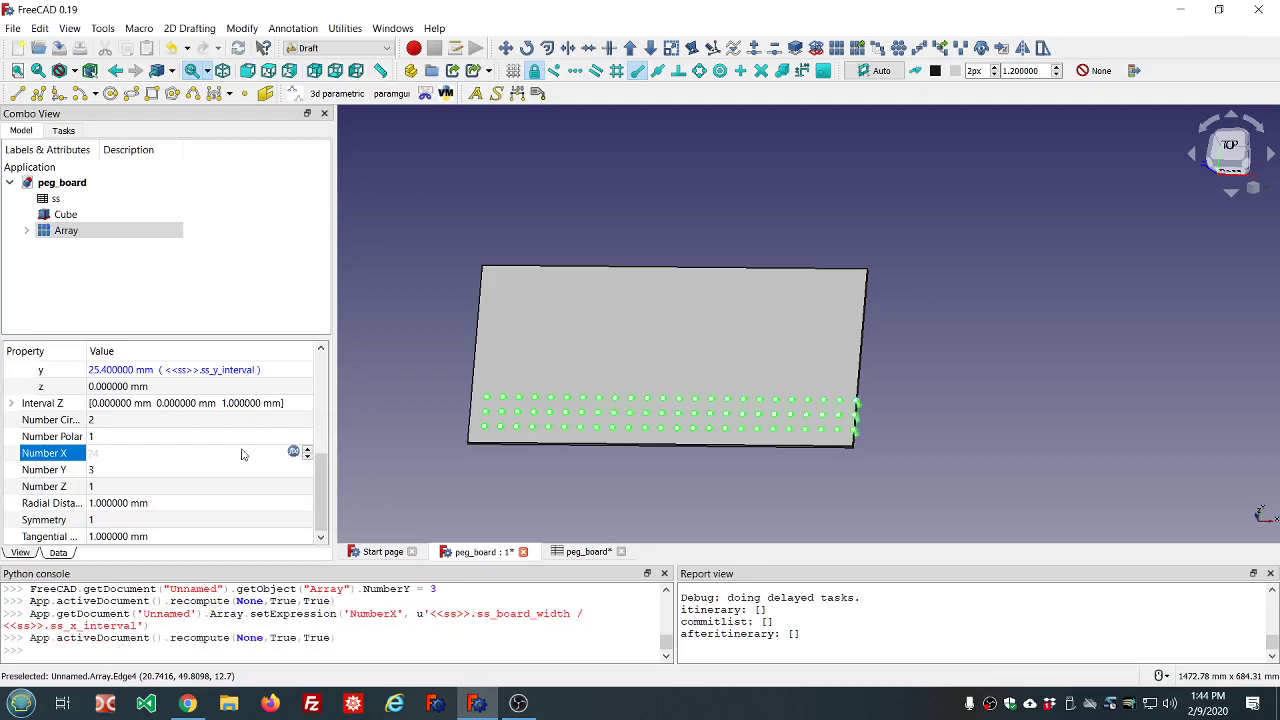
# Subtract 1 at the end of the array's Number X expression to drop the column on the board's edge.
pyautogui.click(294, 452)
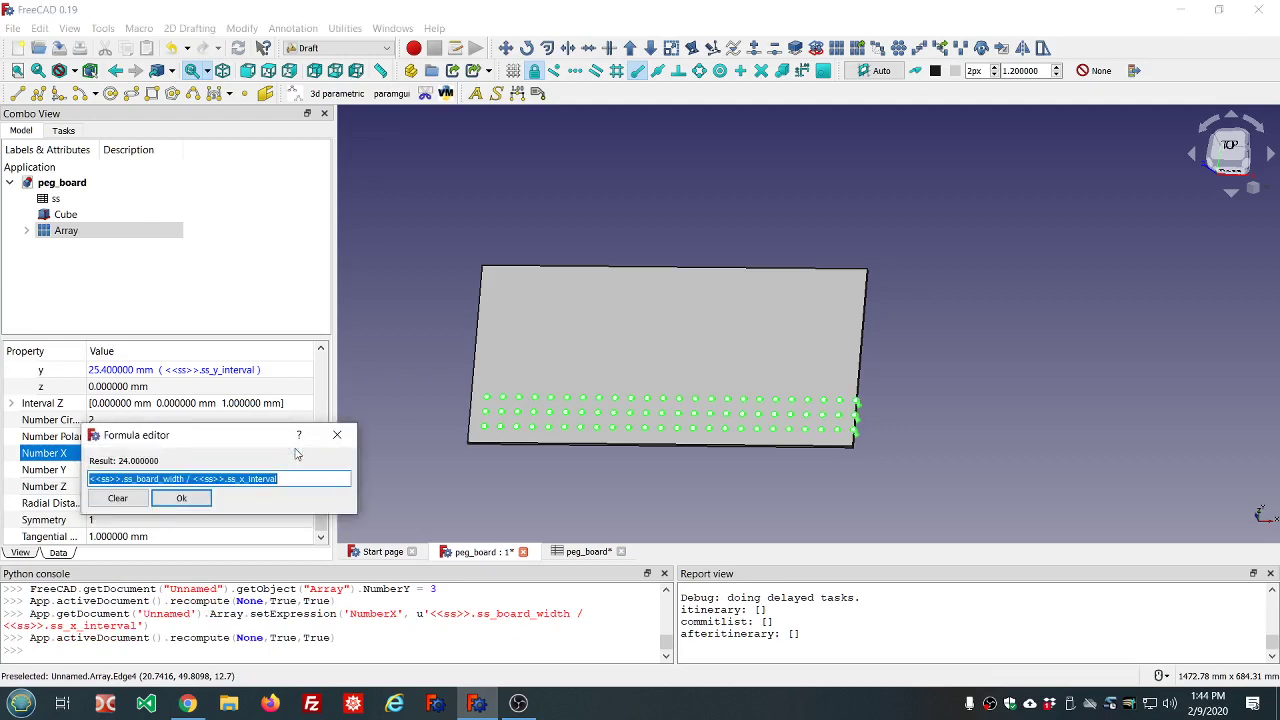
pyautogui.click(291, 478)
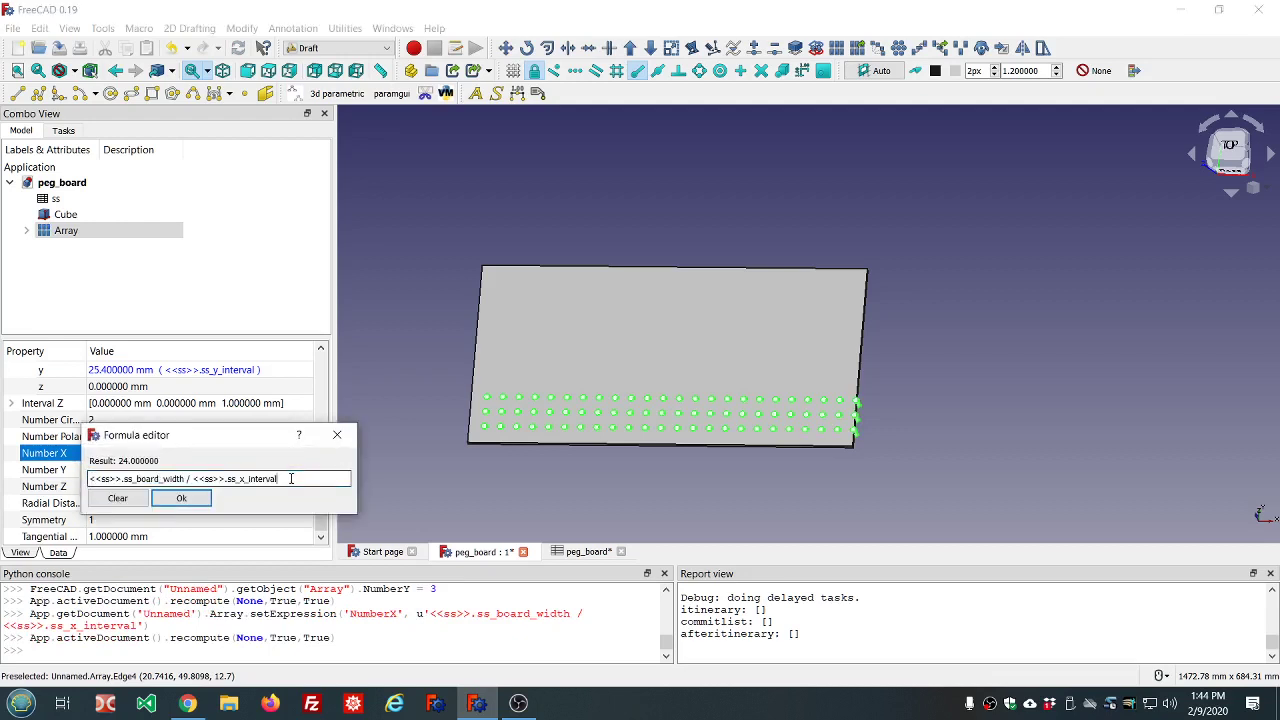
pyautogui.write('-1')
pyautogui.click(188, 500)
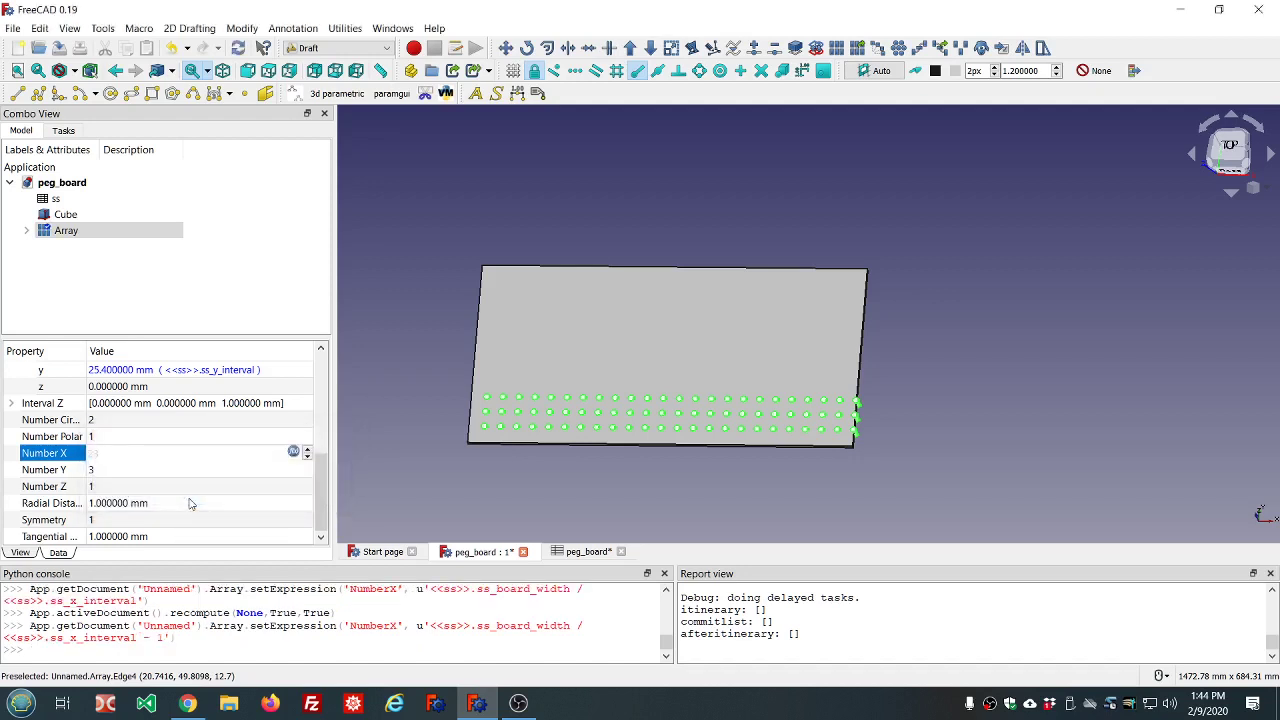
# Drive the array's Number Y with the expression <<ss>>.ss_board_height / <<ss>>.ss_y_interval - 1.
pyautogui.click(137, 465)
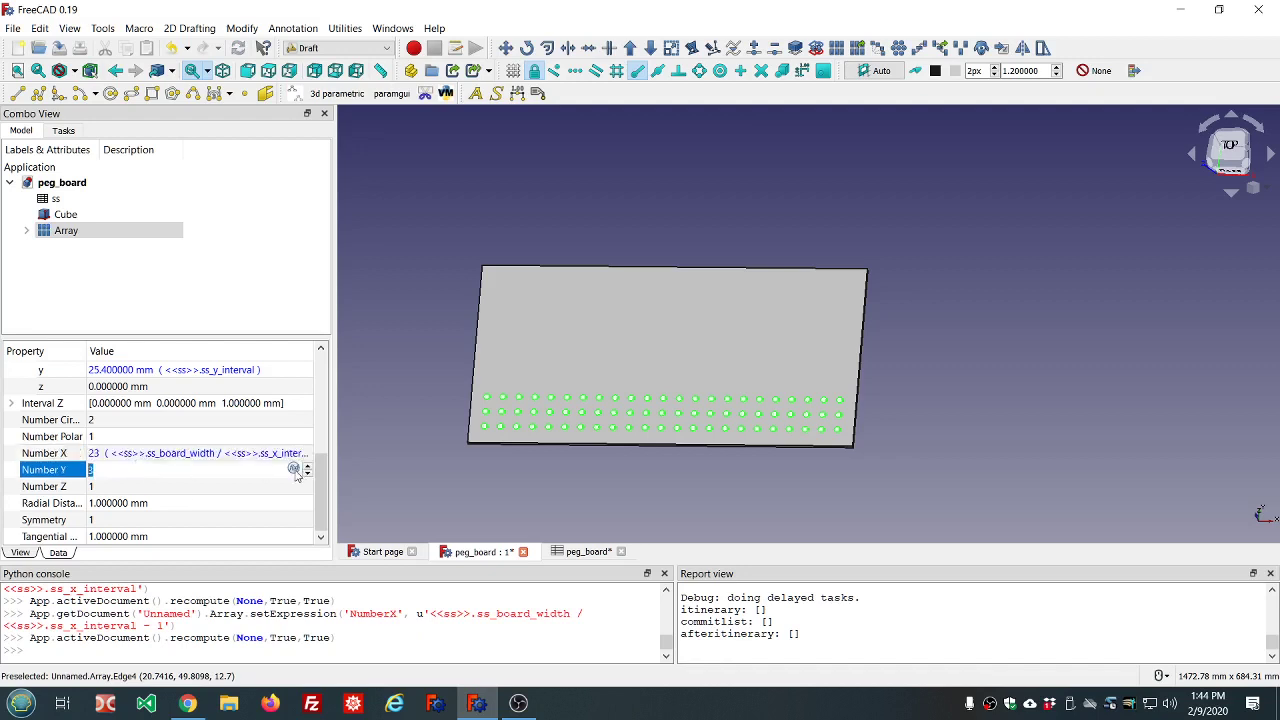
pyautogui.click(294, 469)
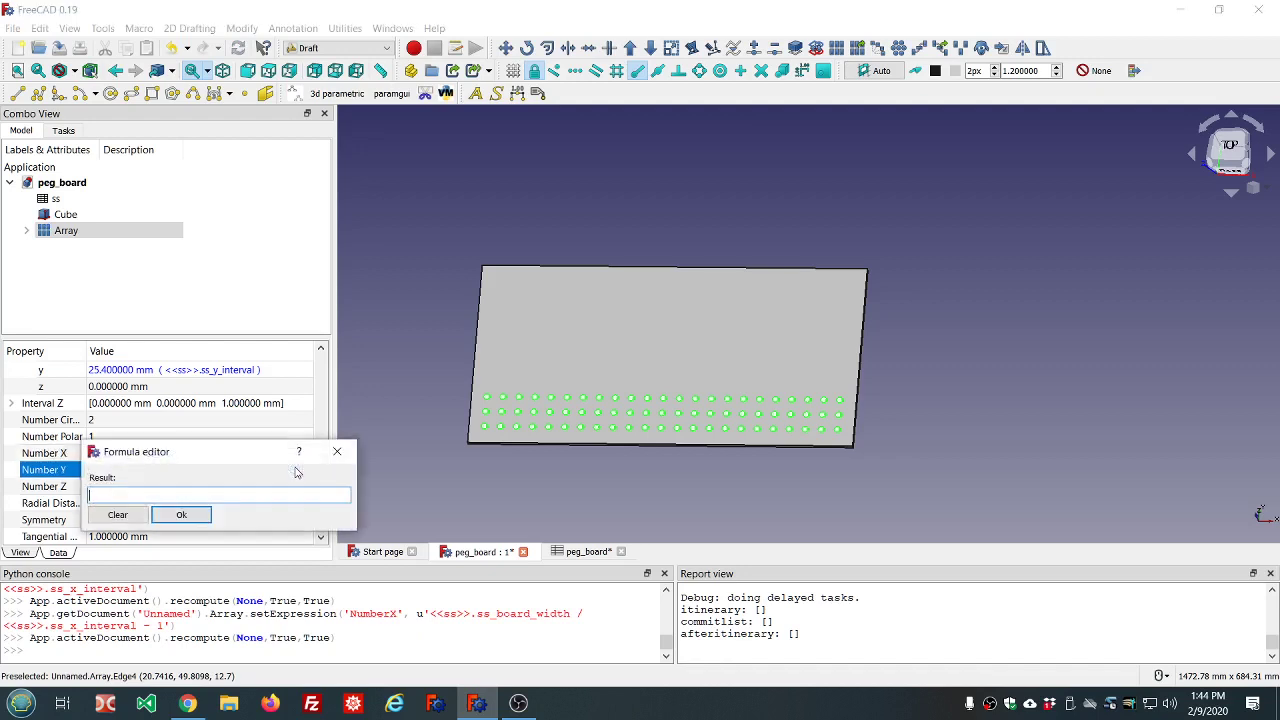
pyautogui.write('<<ss>>.ss')
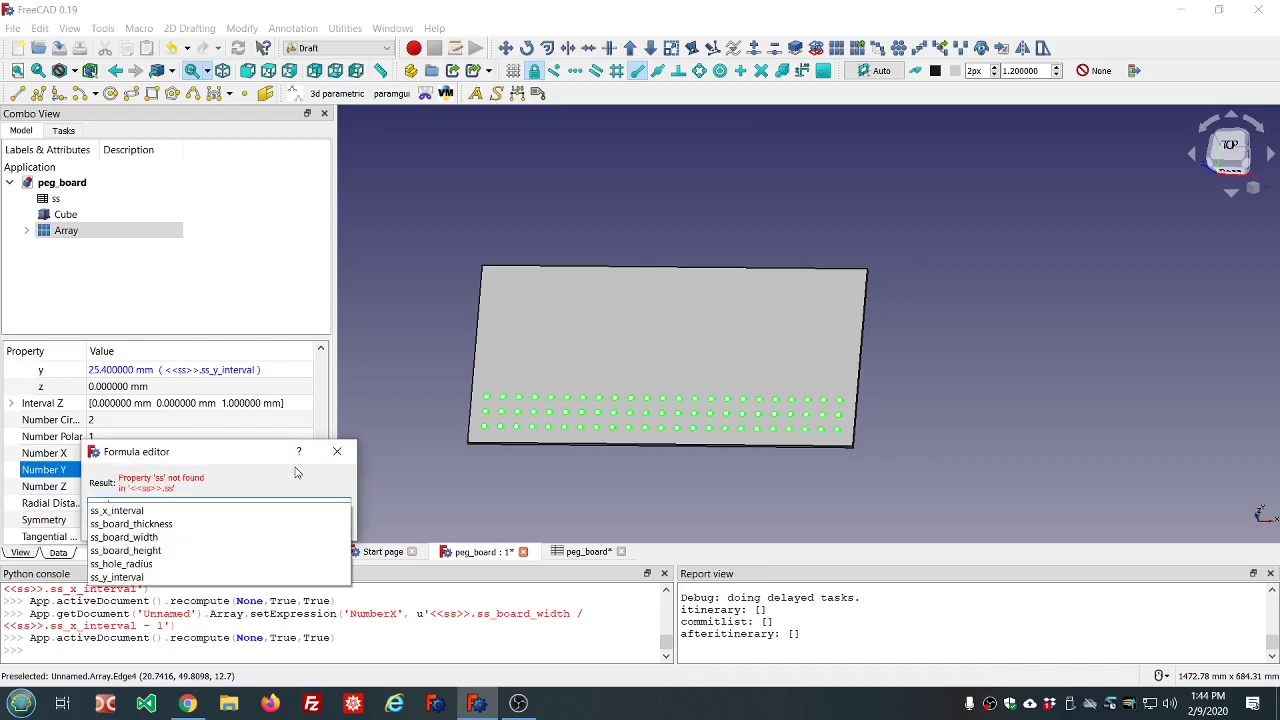
pyautogui.press('Down')
pyautogui.press('Down')
pyautogui.press('Down')
pyautogui.press('Down')
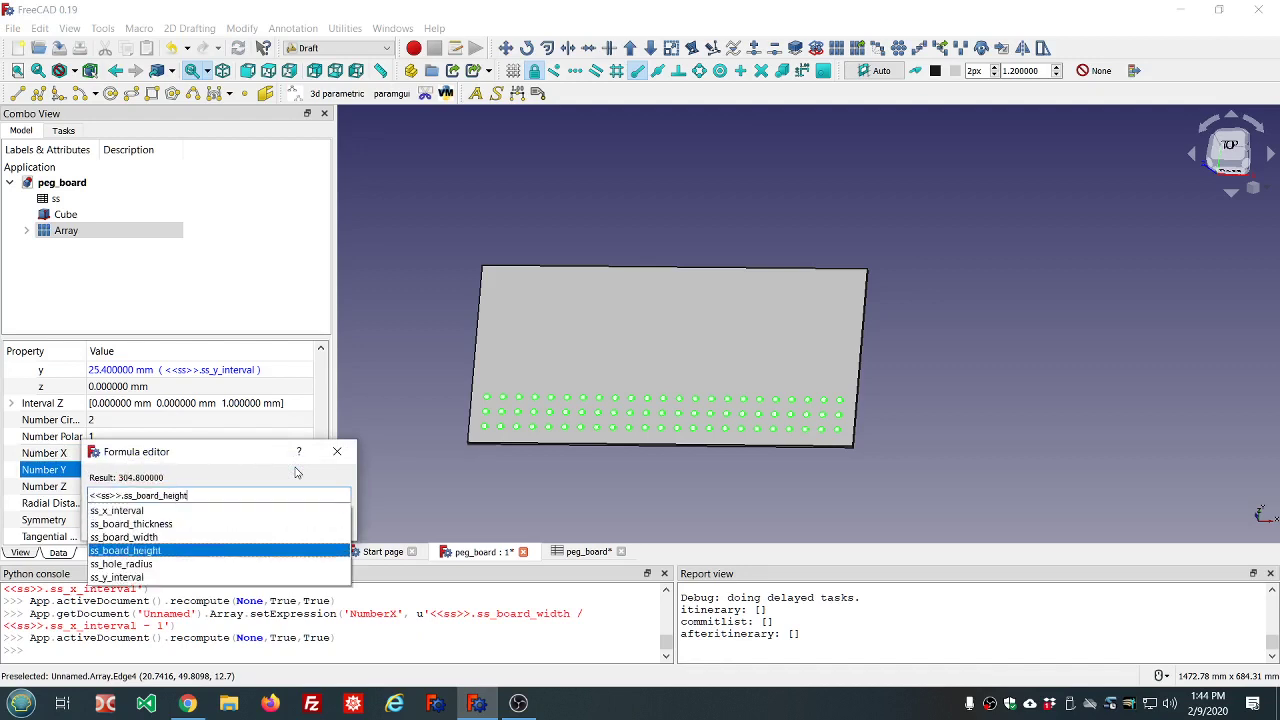
pyautogui.press('Return')
pyautogui.write('/')
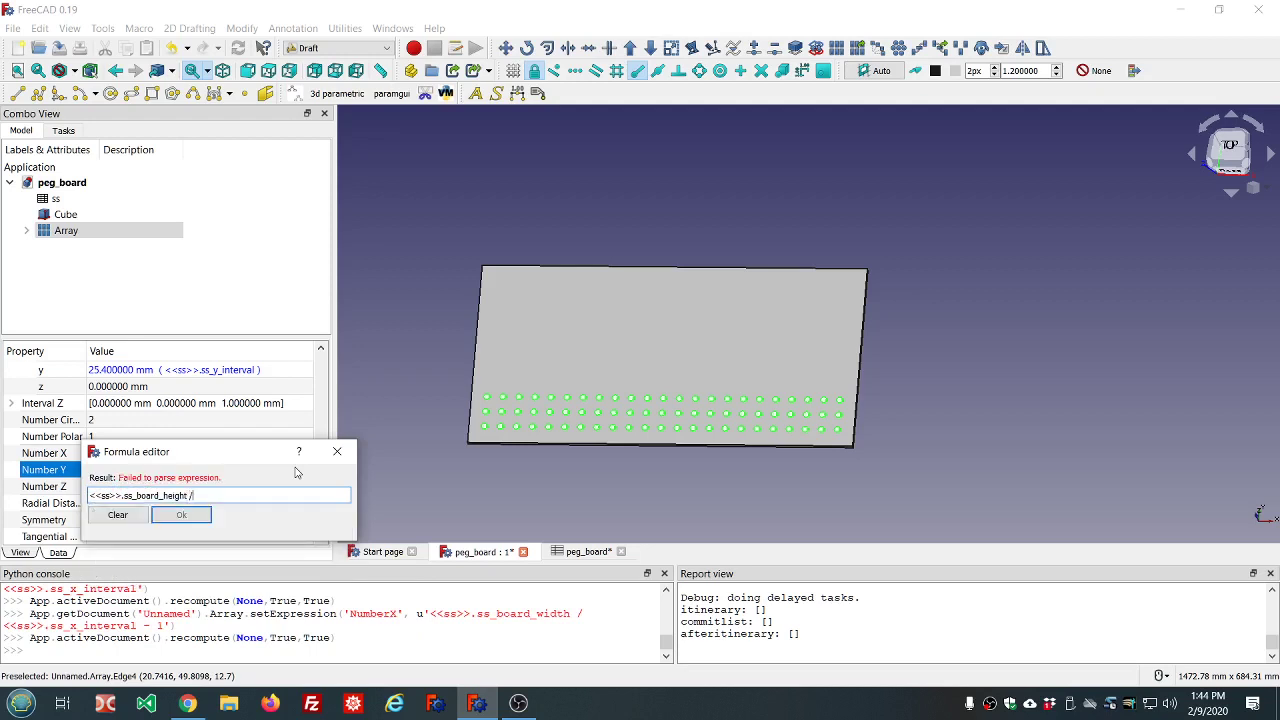
pyautogui.write('<<ss>>.ss')
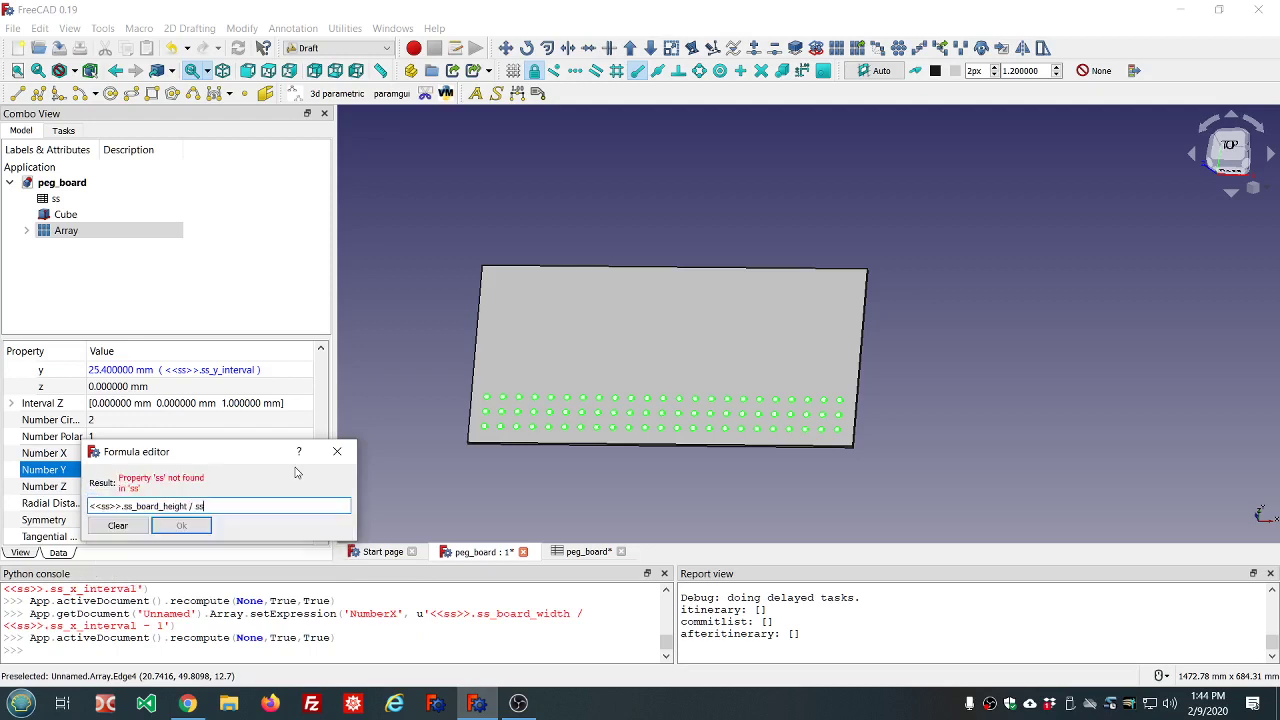
pyautogui.press('Down')
pyautogui.press('Down')
pyautogui.press('Down')
pyautogui.press('Down')
pyautogui.press('Down')
pyautogui.press('Down')
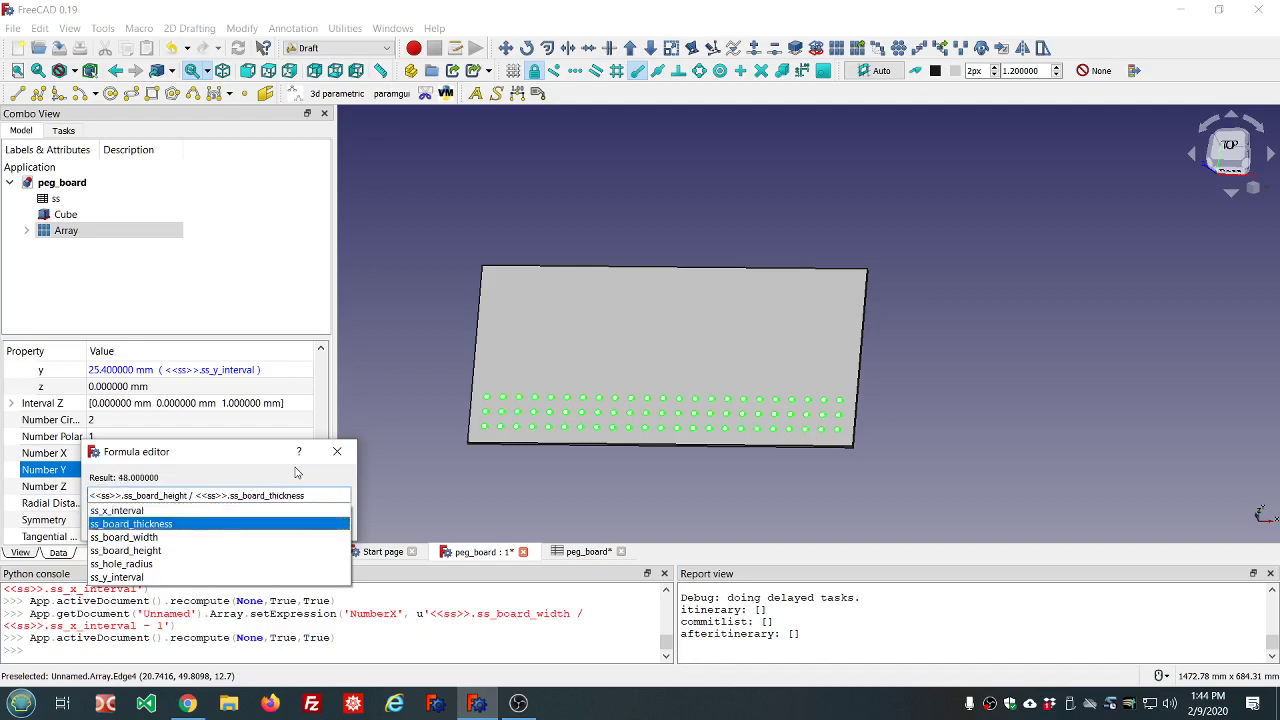
pyautogui.press('Return')
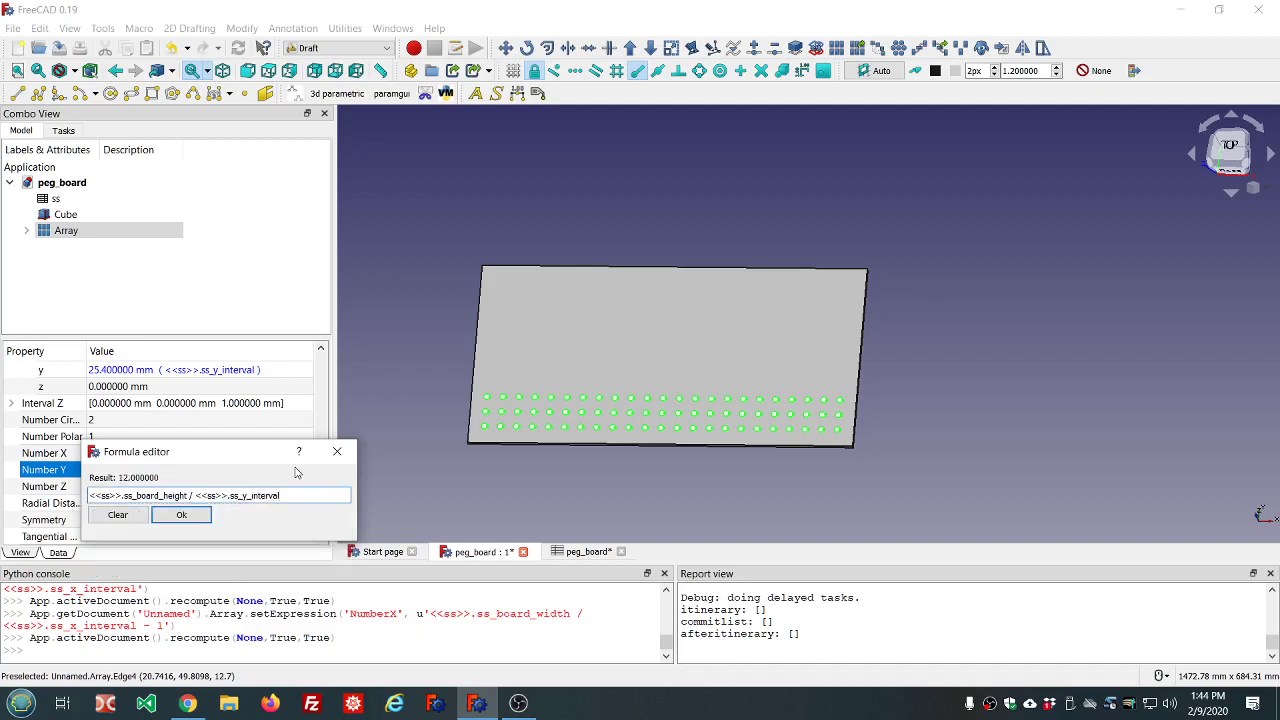
pyautogui.write('-1')
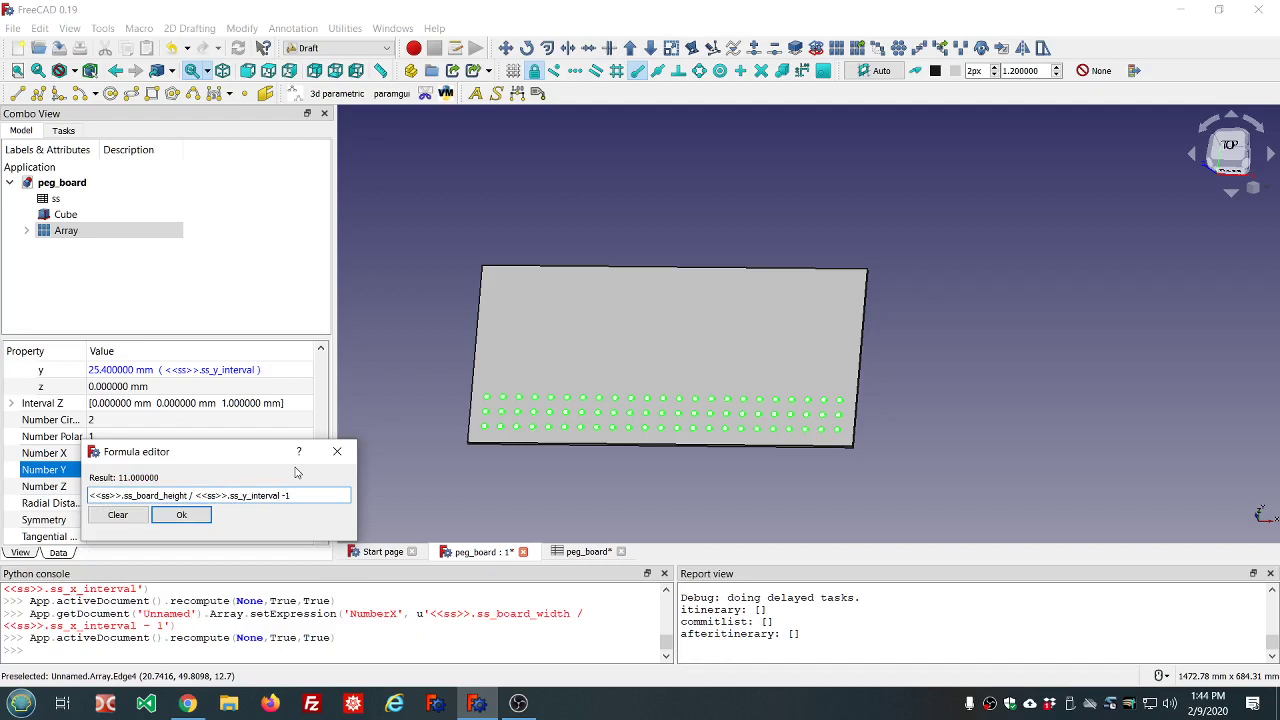
pyautogui.press('Return')
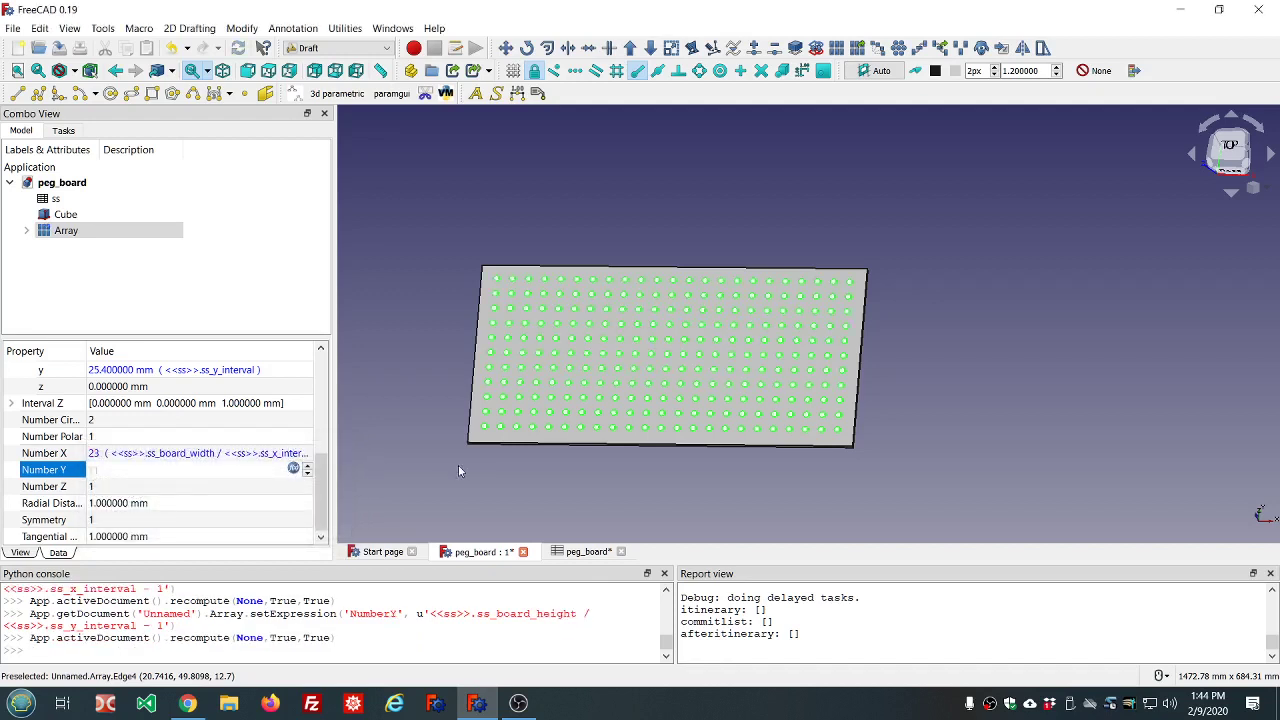
# Switch to the Part workbench and subtract the cylinder array from the board cube with a Boolean Cut.
pyautogui.moveTo(640, 467)
pyautogui.mouseDown(button='middle')
pyautogui.moveTo(711, 320)
pyautogui.moveTo(740, 344)
pyautogui.moveTo(737, 334)
pyautogui.moveTo(667, 451)
pyautogui.moveTo(636, 449)
pyautogui.moveTo(651, 455)
pyautogui.mouseUp(button='middle')
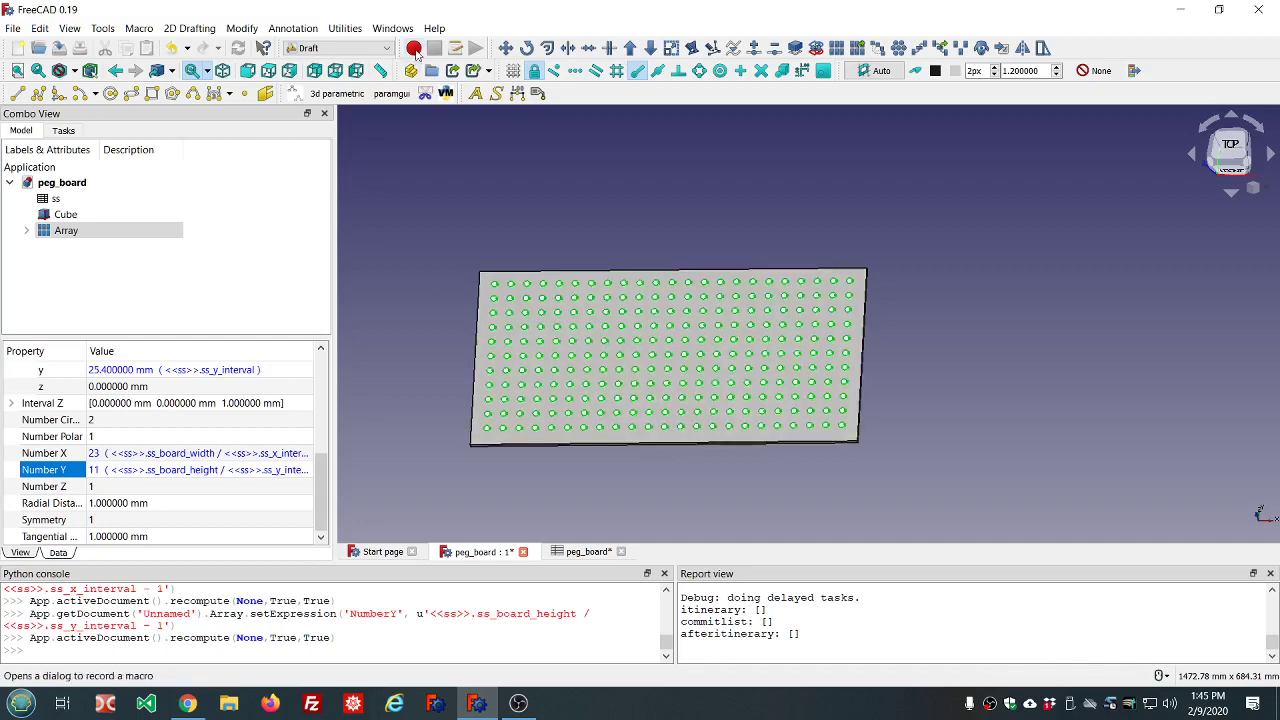
pyautogui.click(388, 52)
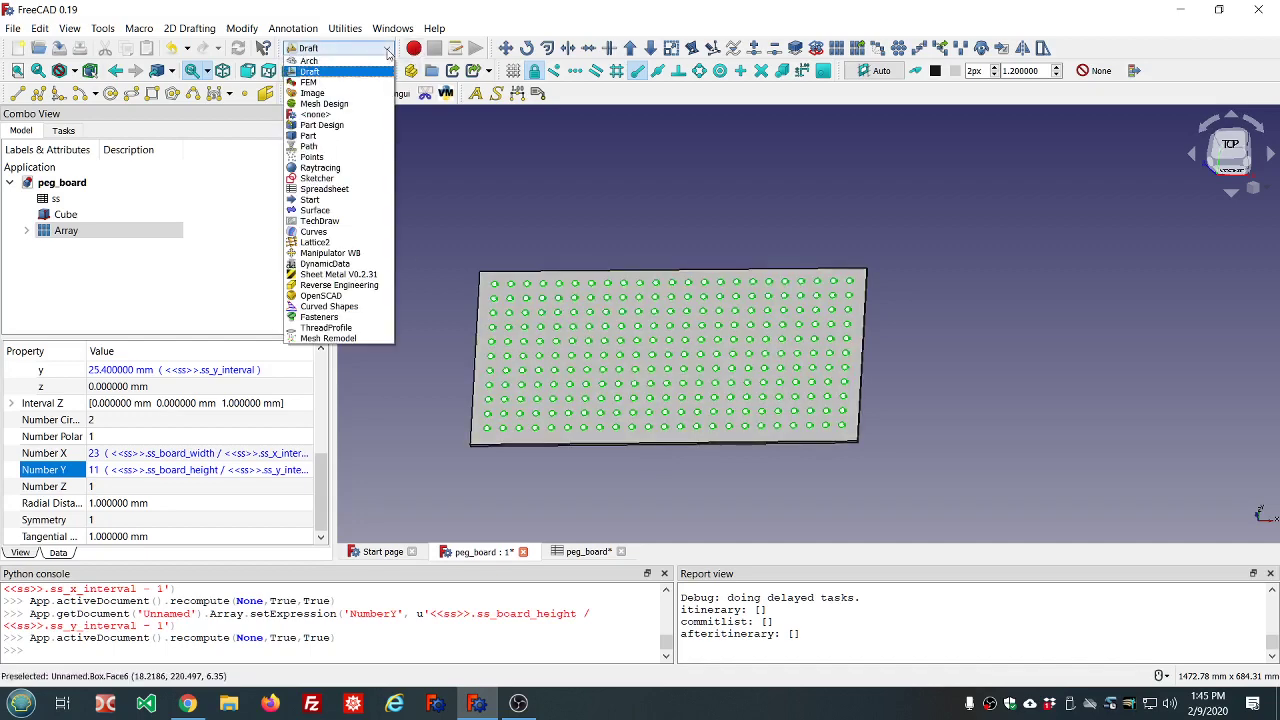
pyautogui.click(335, 137)
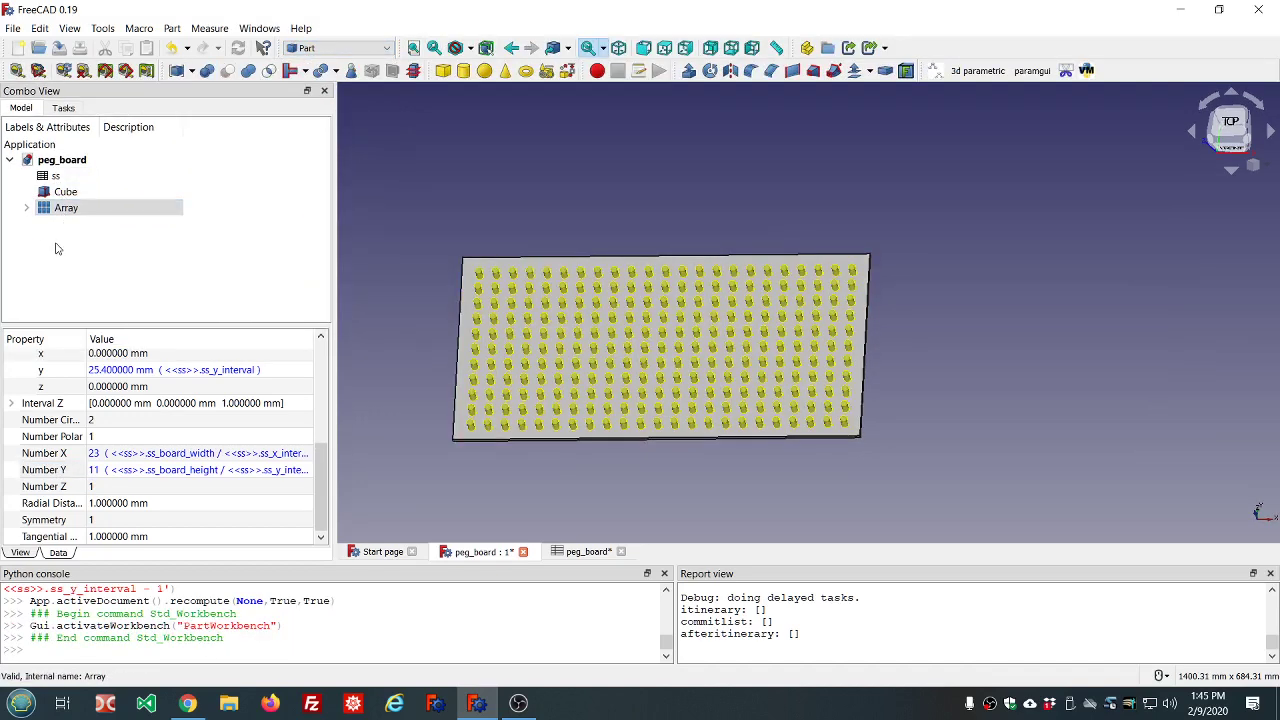
pyautogui.click(62, 193)
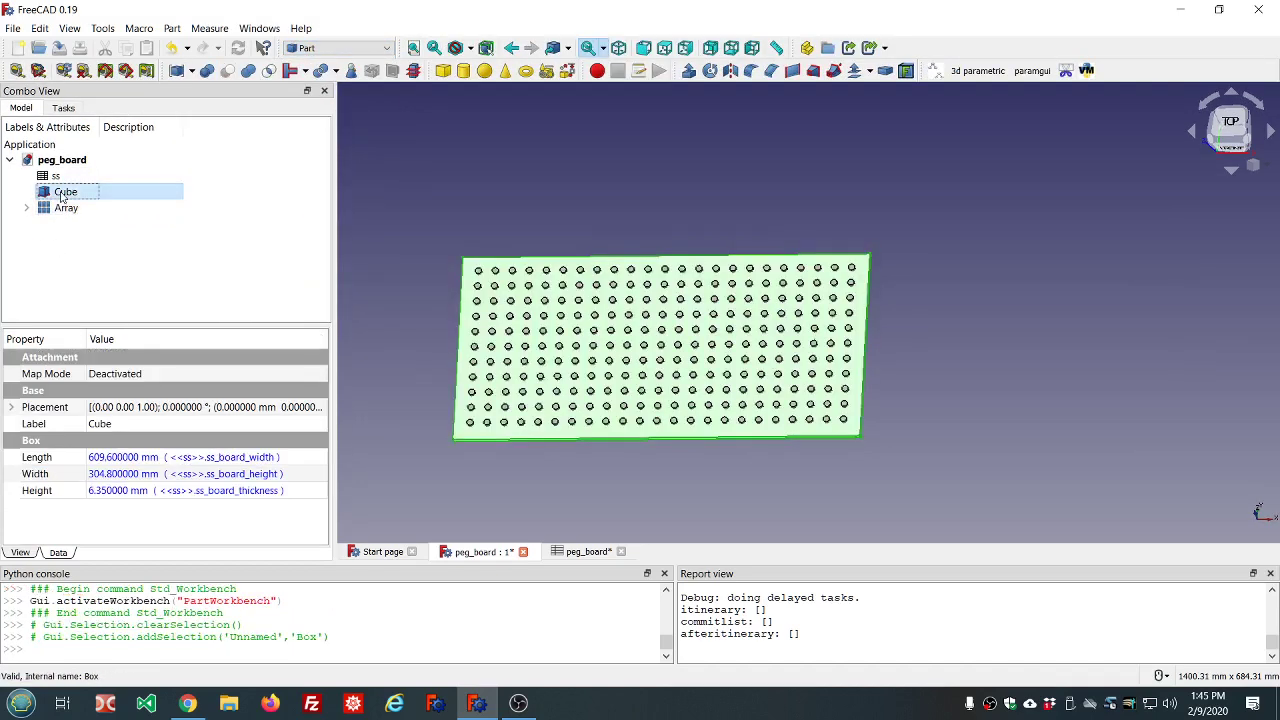
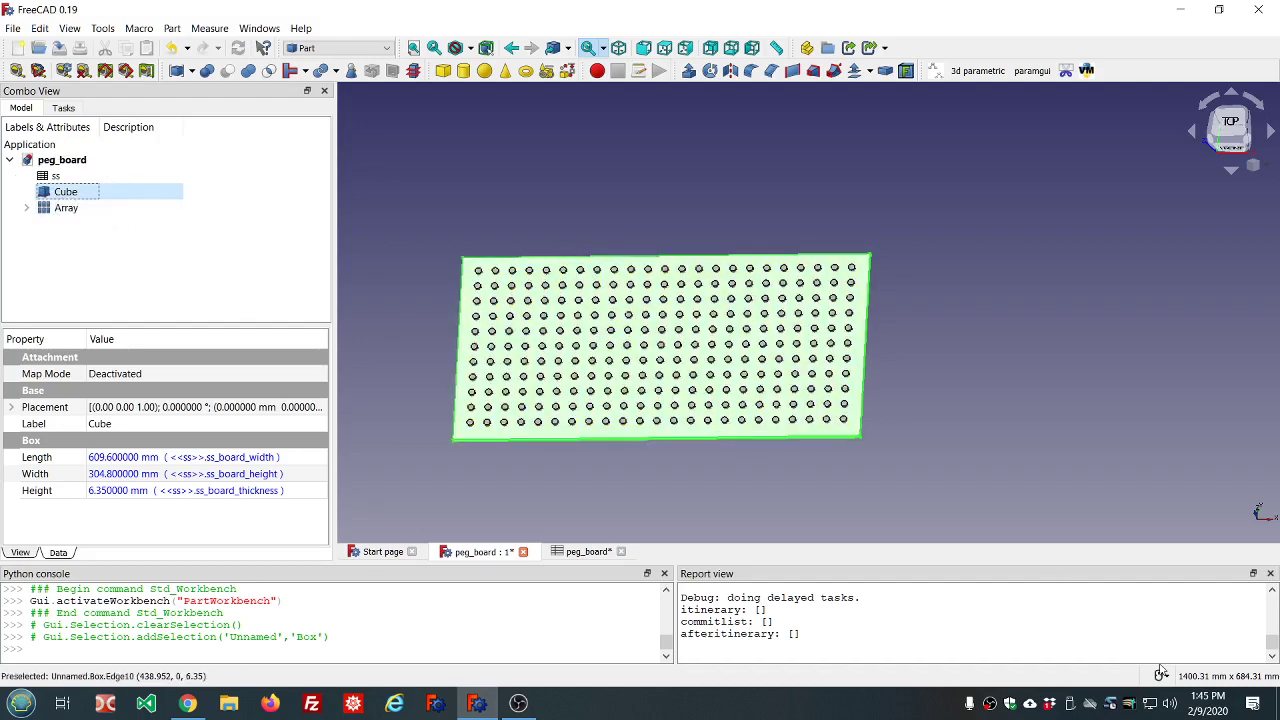
pyautogui.click(1161, 677)
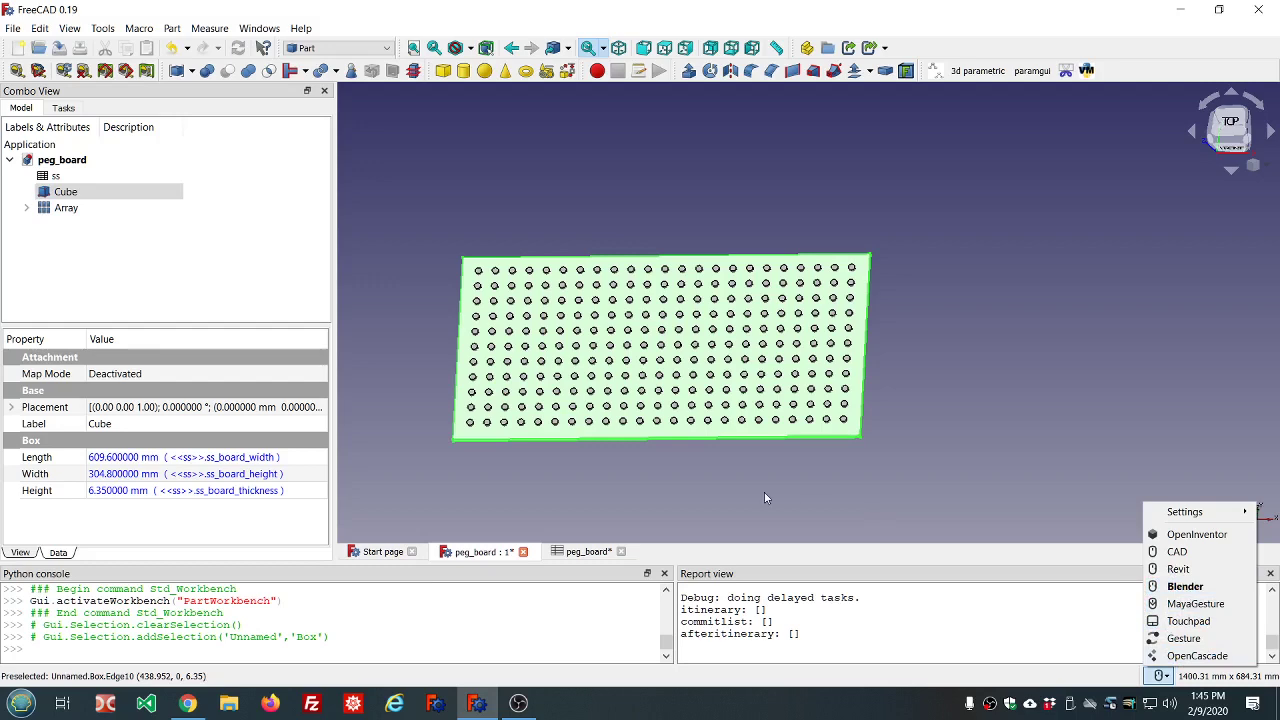
pyautogui.click(197, 262)
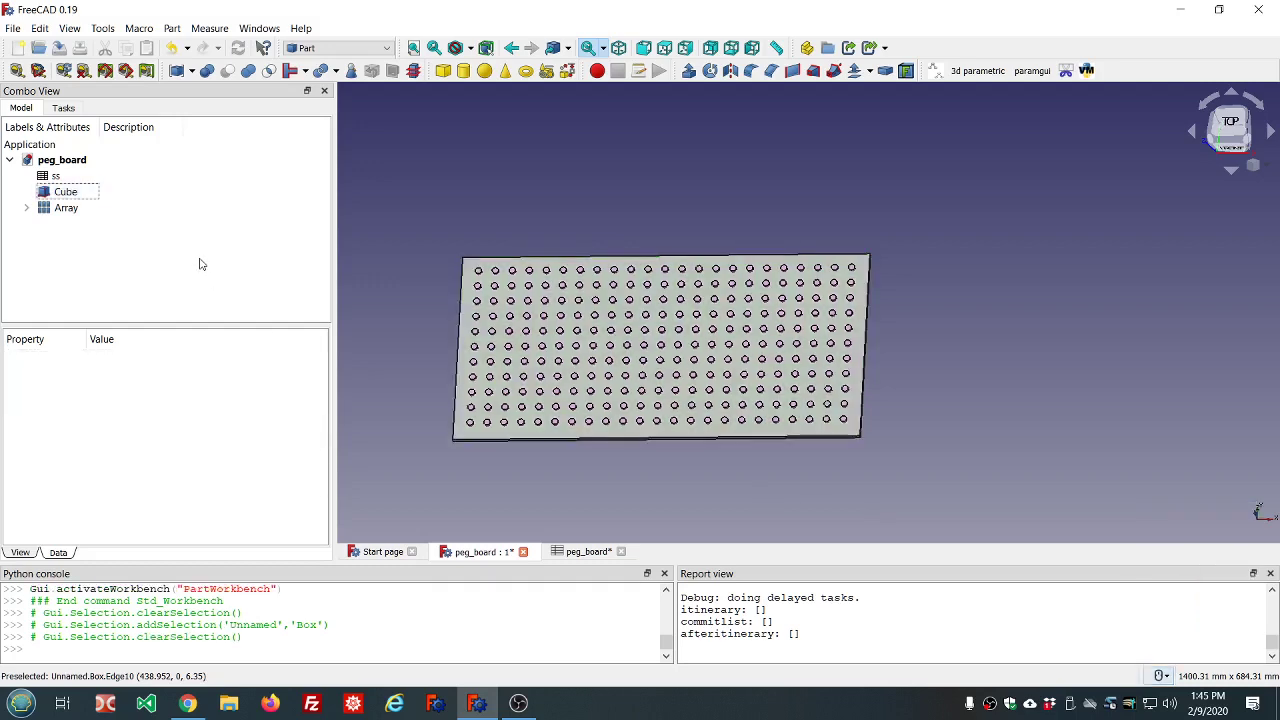
pyautogui.click(72, 193)
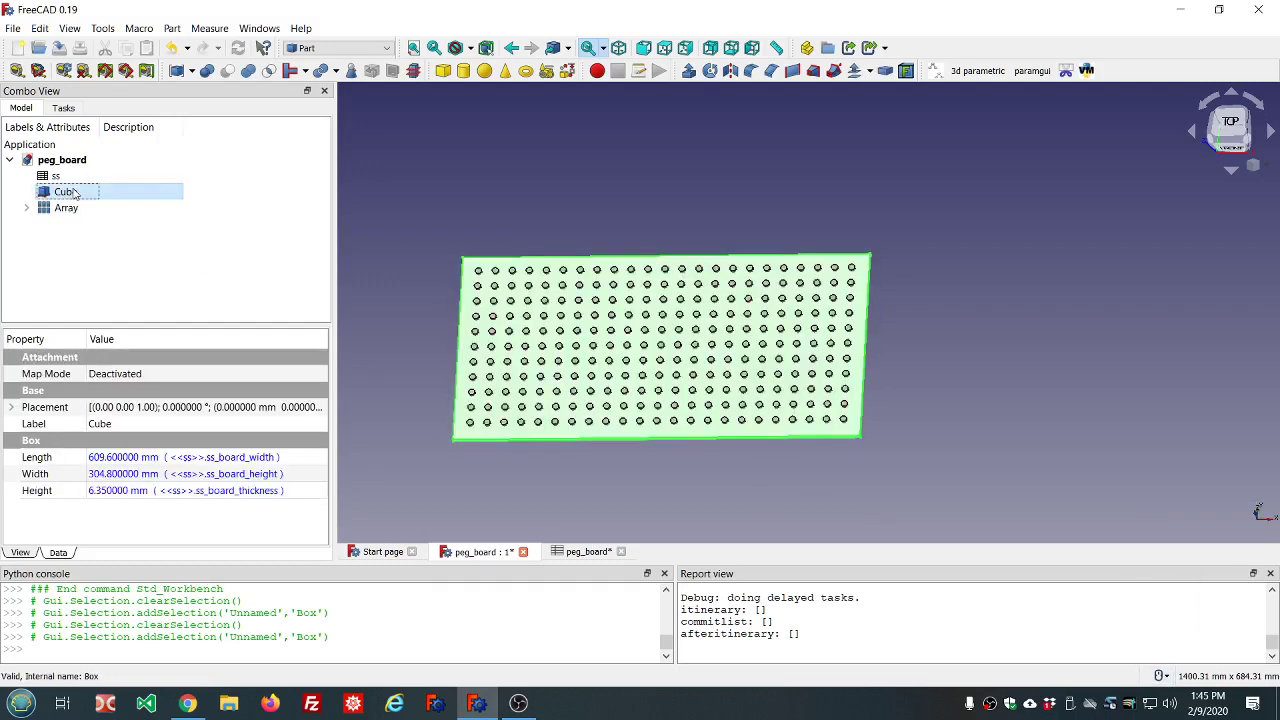
pyautogui.keyDown('ctrl'); pyautogui.click(67, 210); pyautogui.keyUp('ctrl')
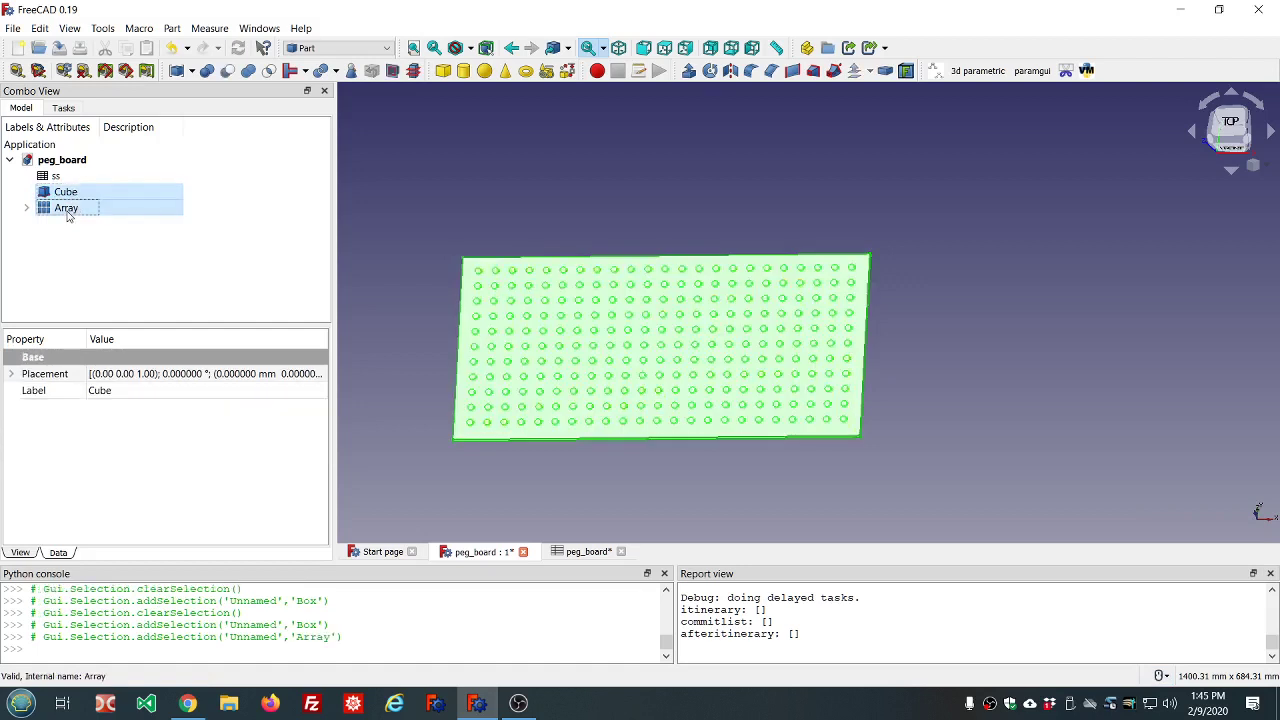
pyautogui.click(228, 72)
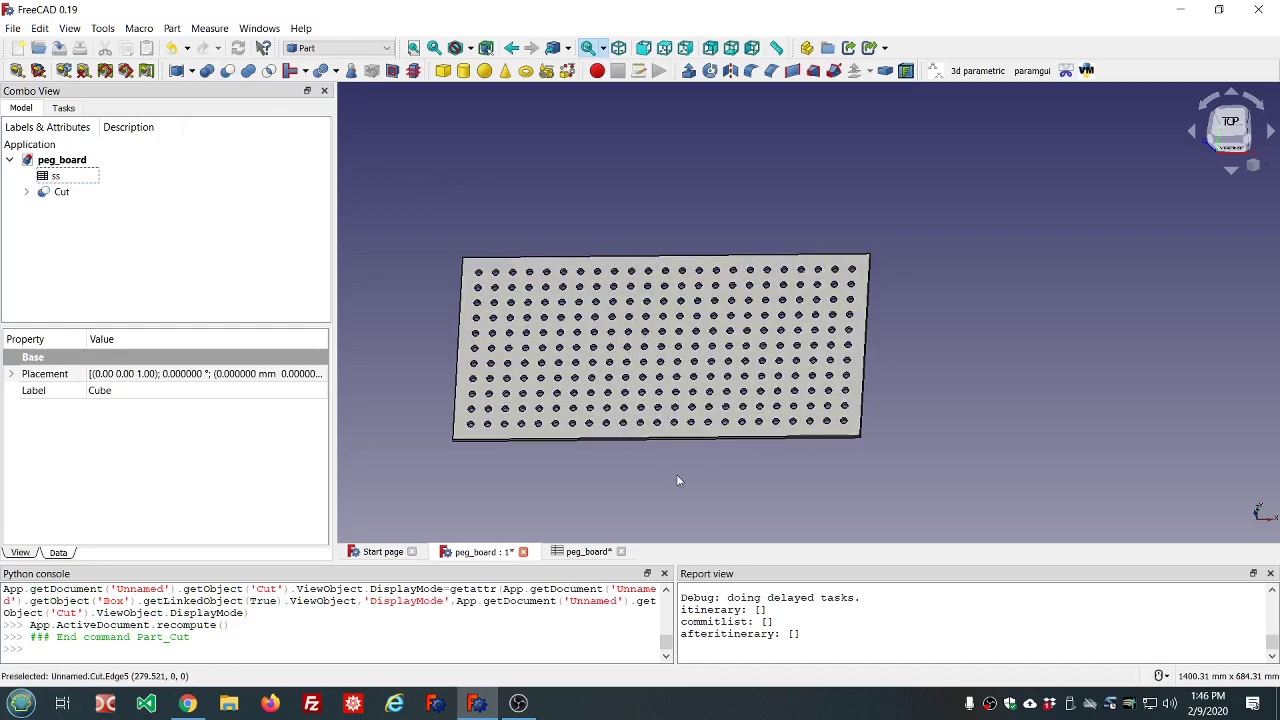
pyautogui.moveTo(706, 485)
pyautogui.mouseDown(button='middle')
pyautogui.moveTo(721, 433)
pyautogui.moveTo(704, 482)
pyautogui.mouseUp(button='middle')
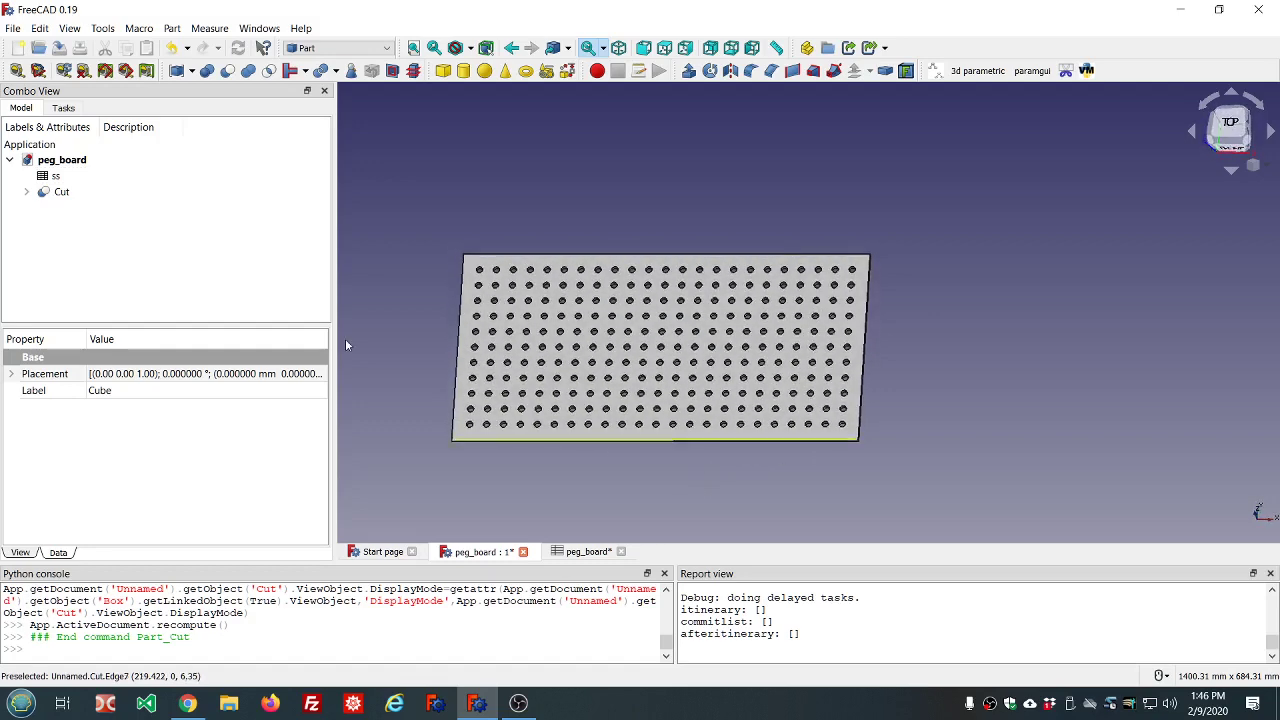
# Inspect the Number X and Number Y properties of the Array inside the Cut and calculate 23*11 in the Python console.
pyautogui.click(27, 193)
pyautogui.click(43, 225)
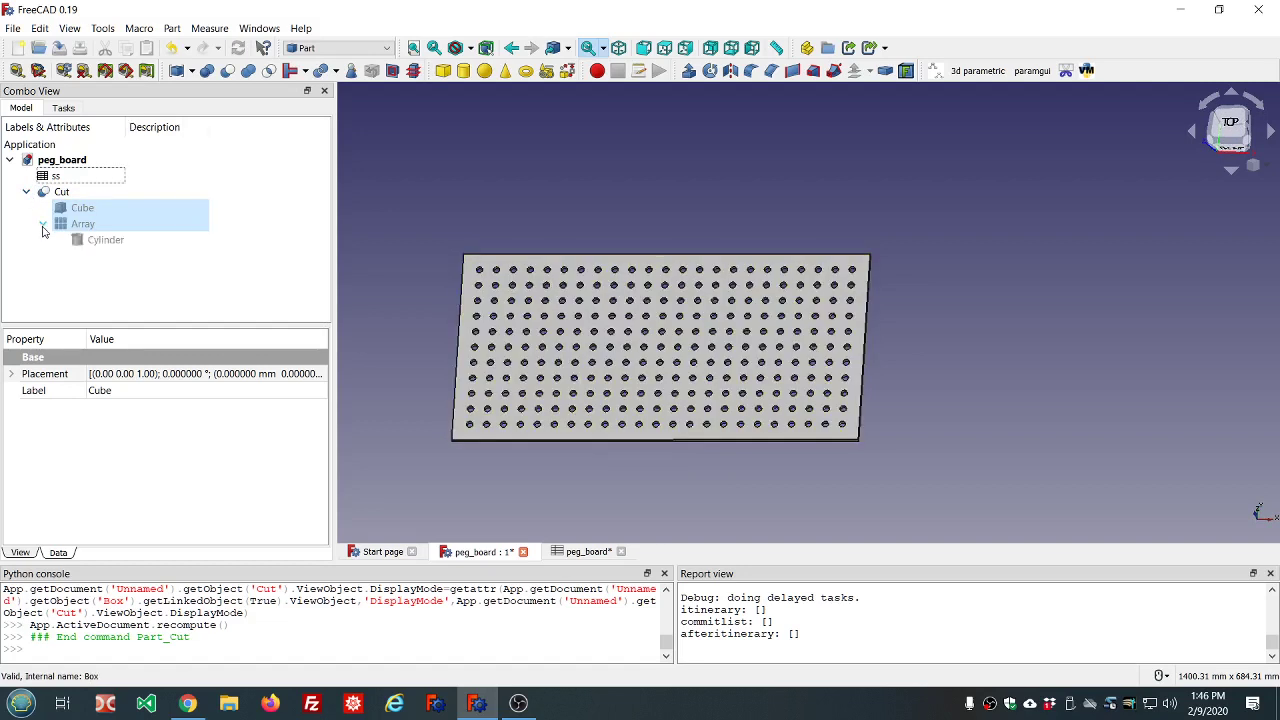
pyautogui.click(96, 227)
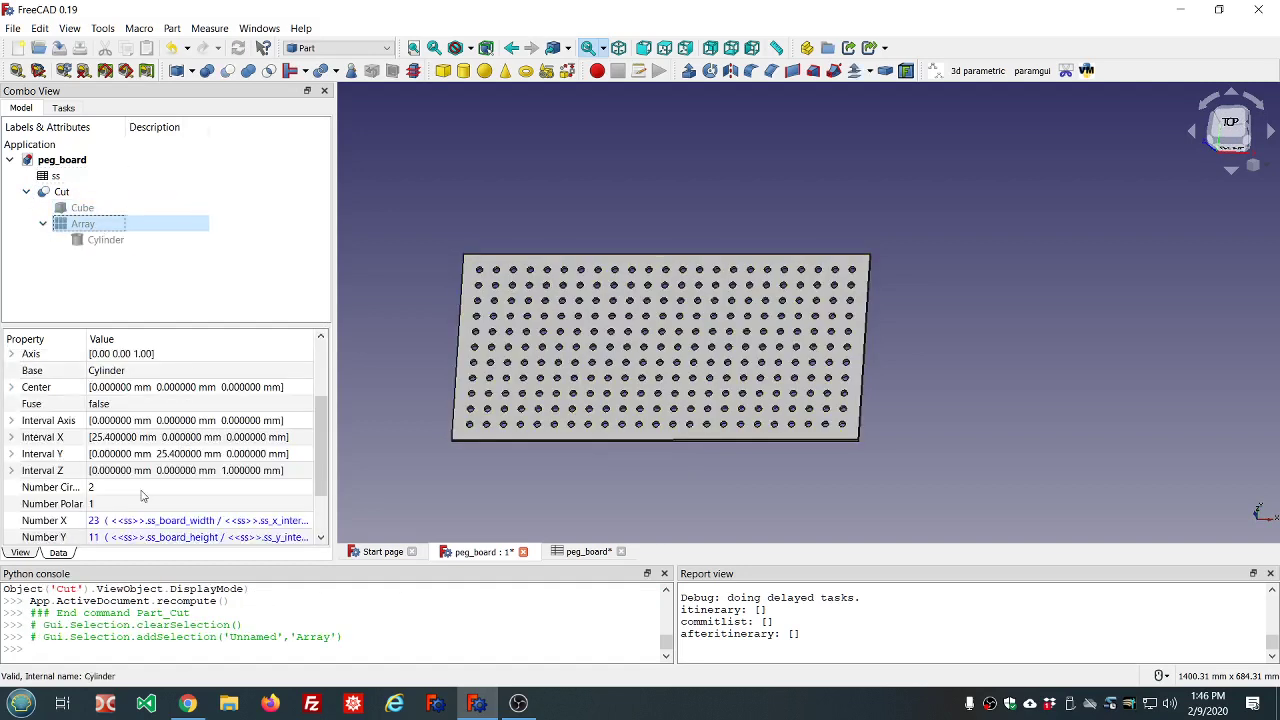
pyautogui.scroll(-2, 150, 494)
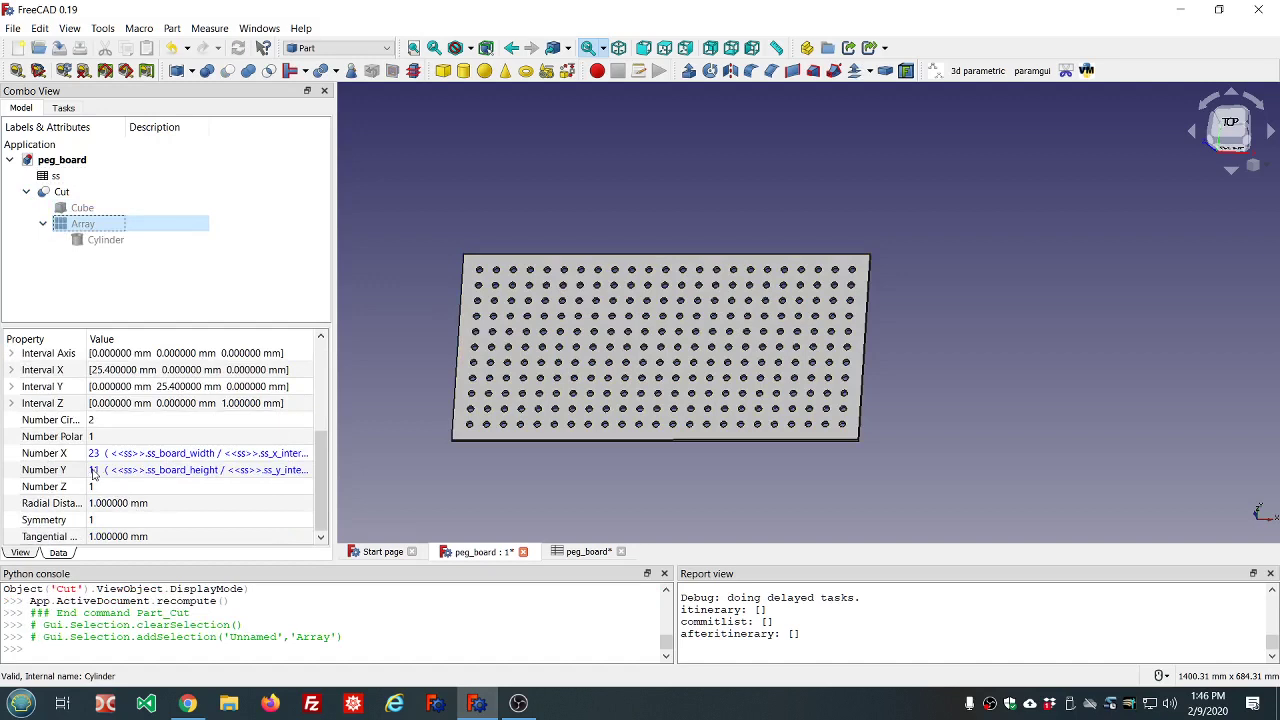
pyautogui.click(142, 653)
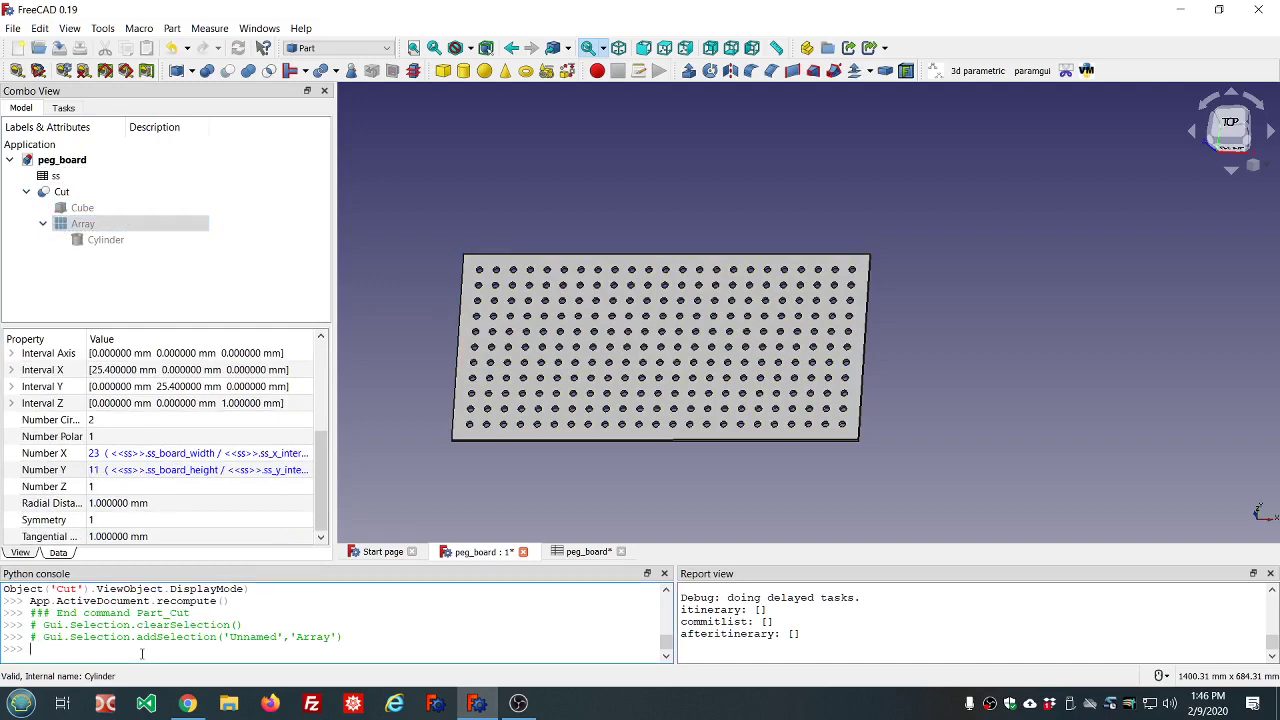
pyautogui.write('23*11')
pyautogui.press('Return')
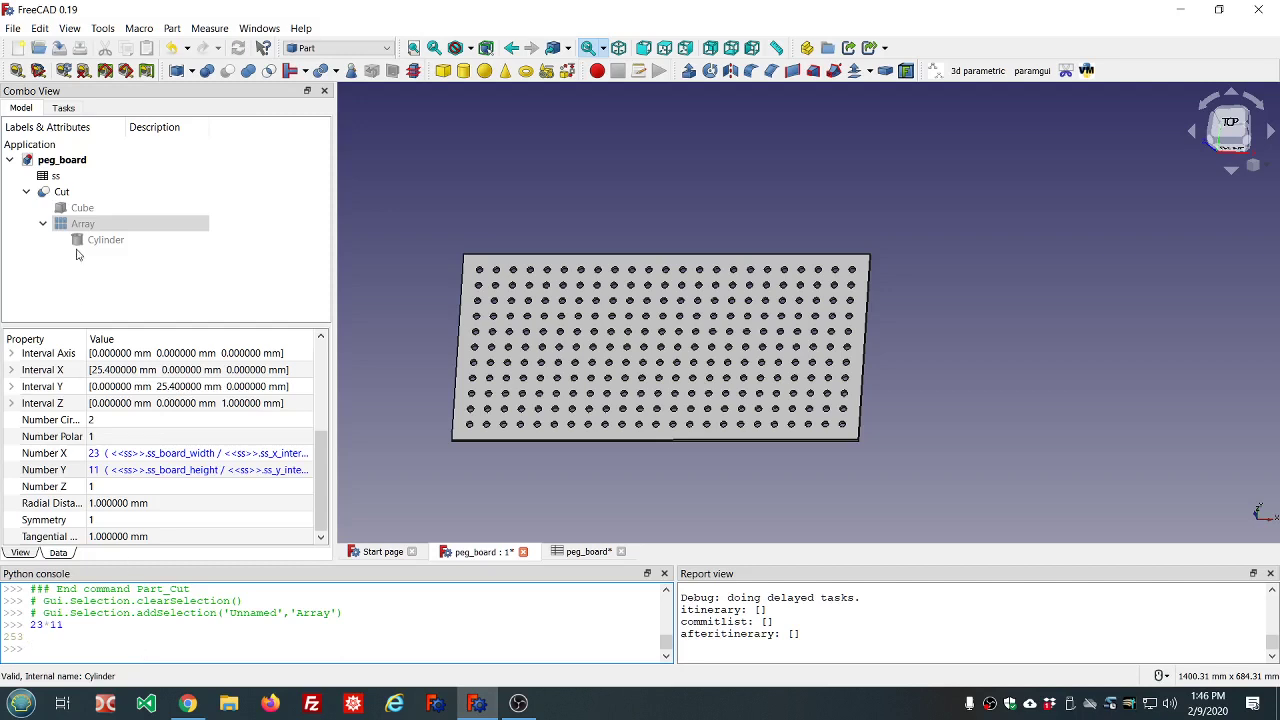
# Open the ss spreadsheet and inspect the formulas behind ss_board_width and ss_board_height.
pyautogui.doubleClick(57, 177)
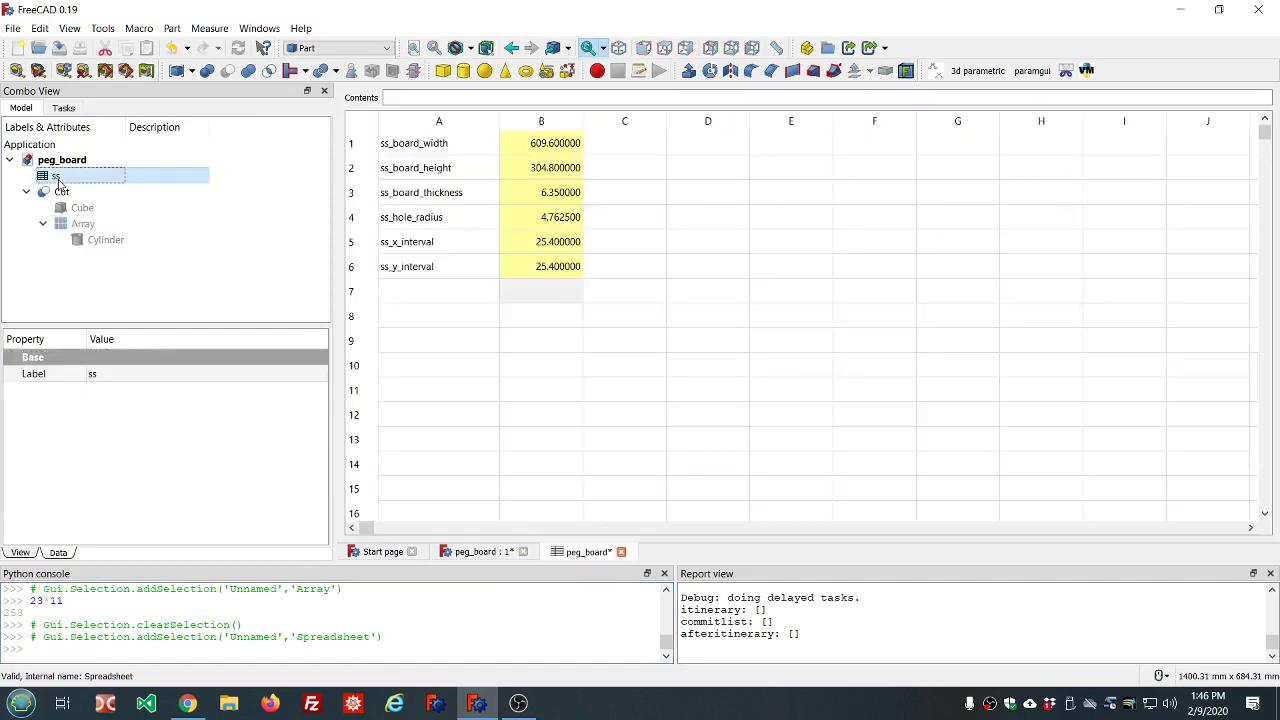
pyautogui.click(565, 149)
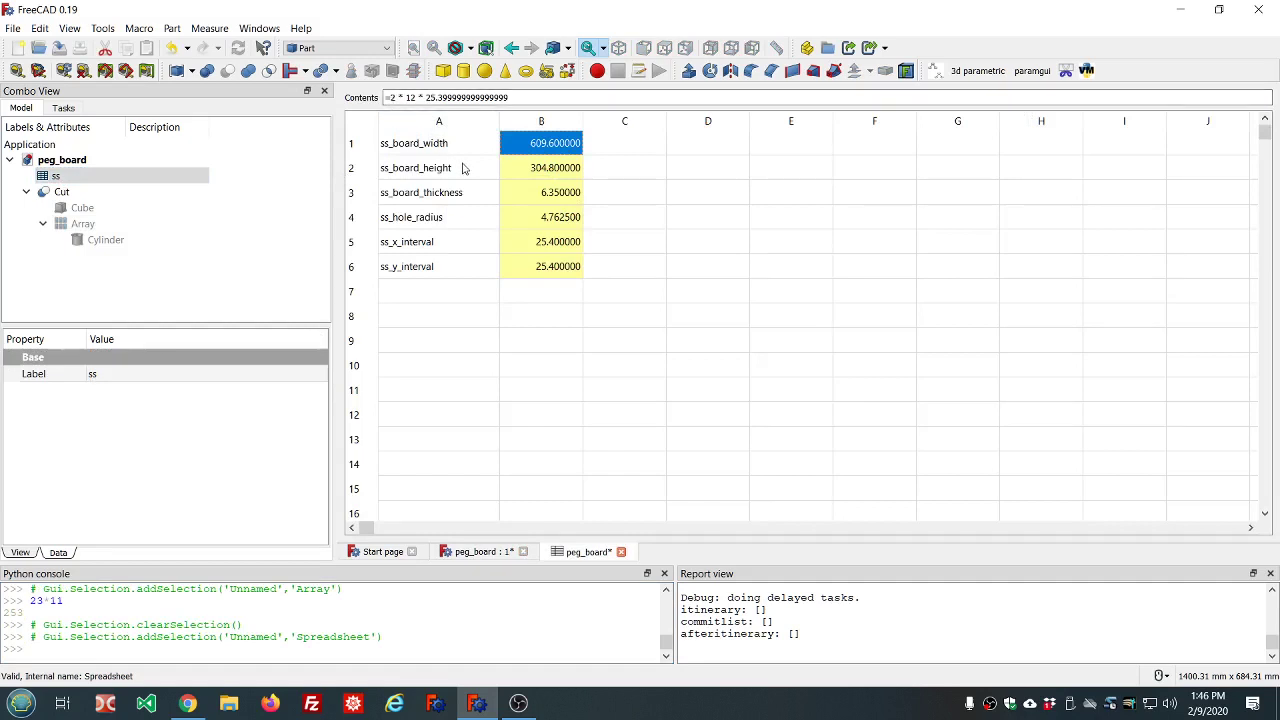
pyautogui.click(530, 172)
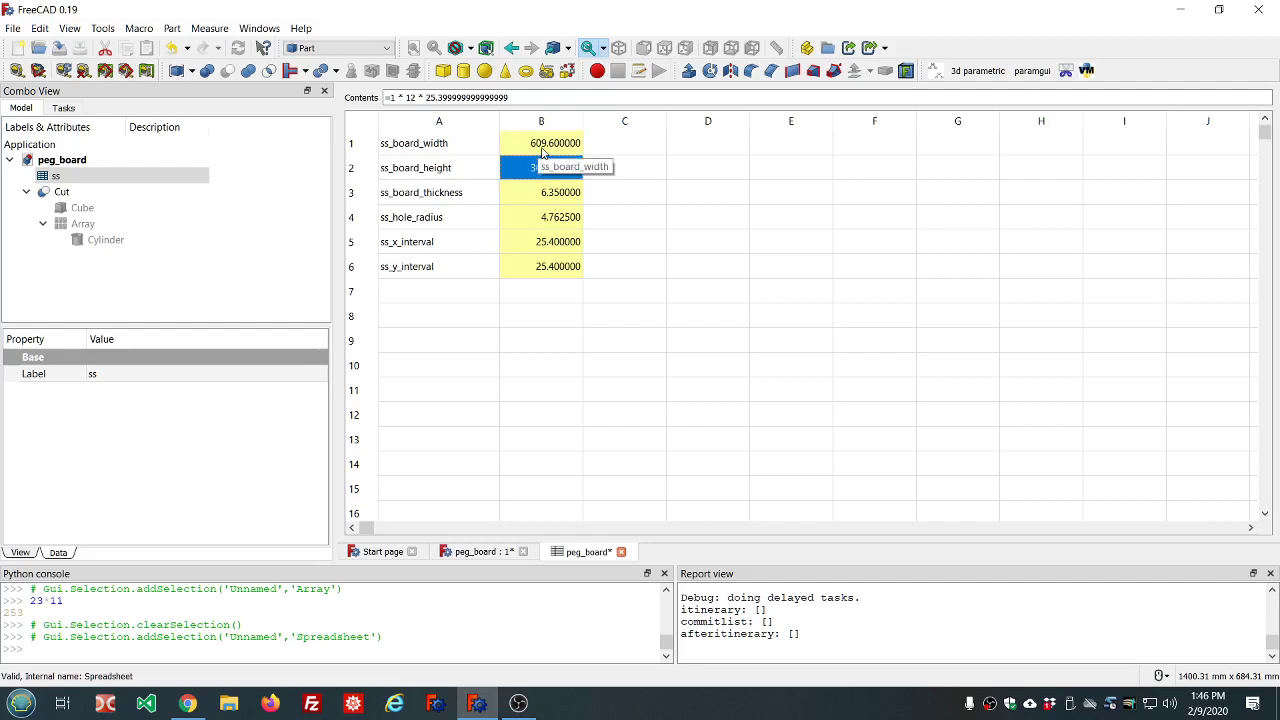
pyautogui.click(538, 147)
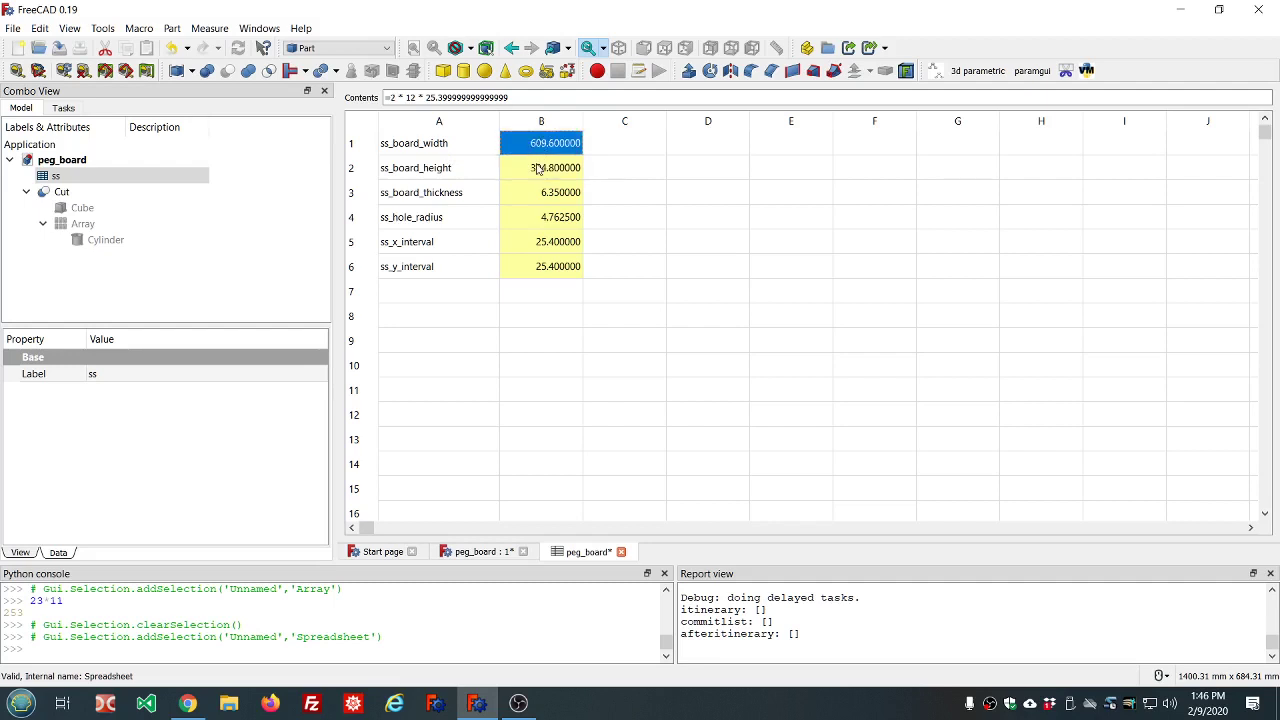
pyautogui.click(538, 169)
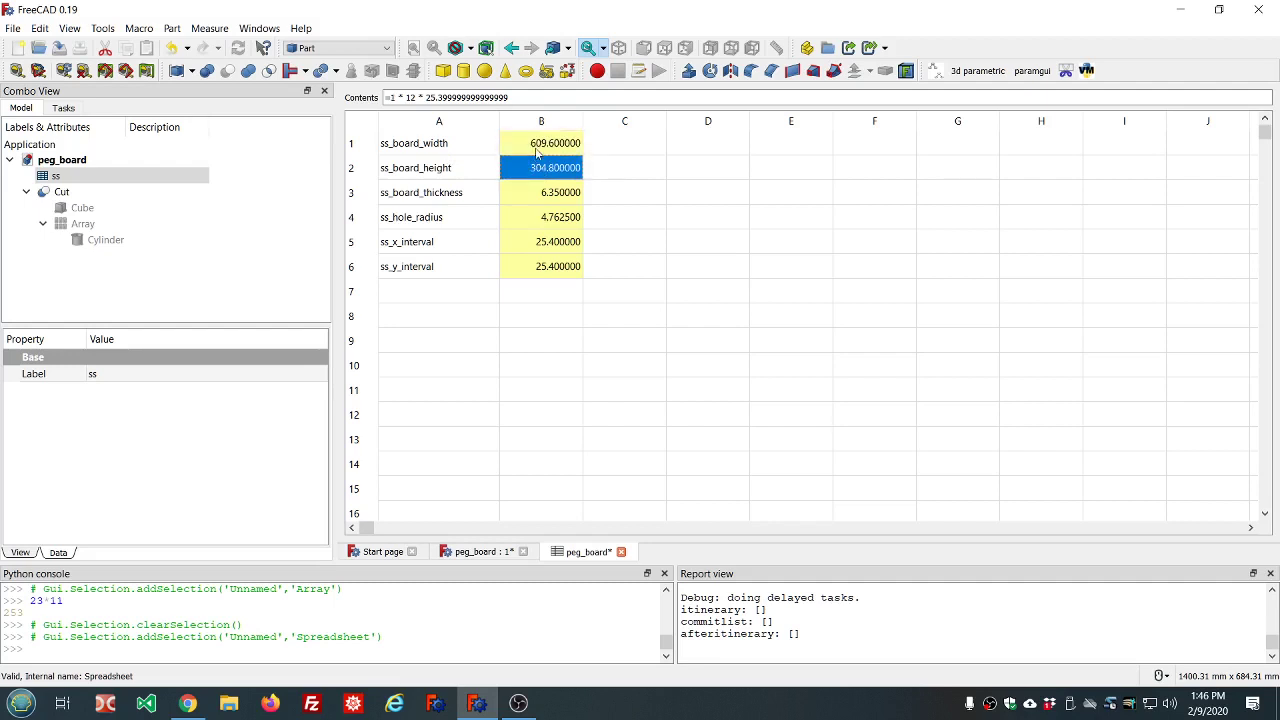
pyautogui.click(536, 150)
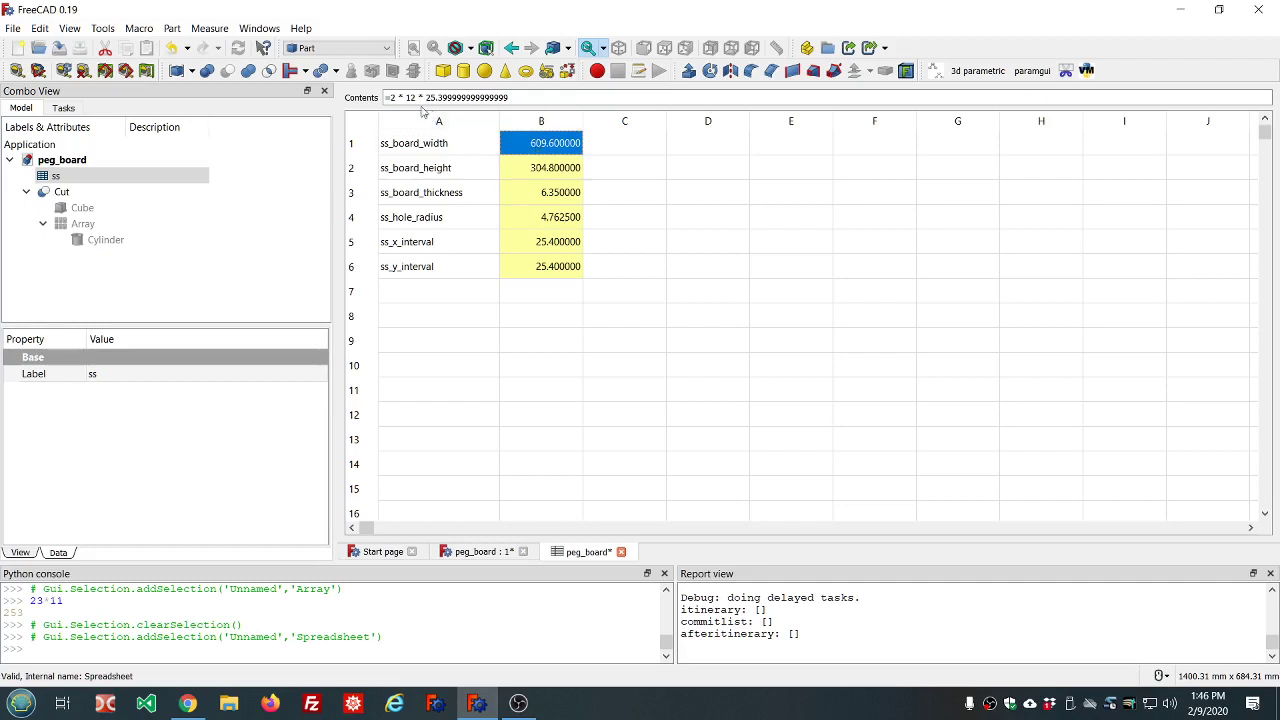
pyautogui.click(391, 98)
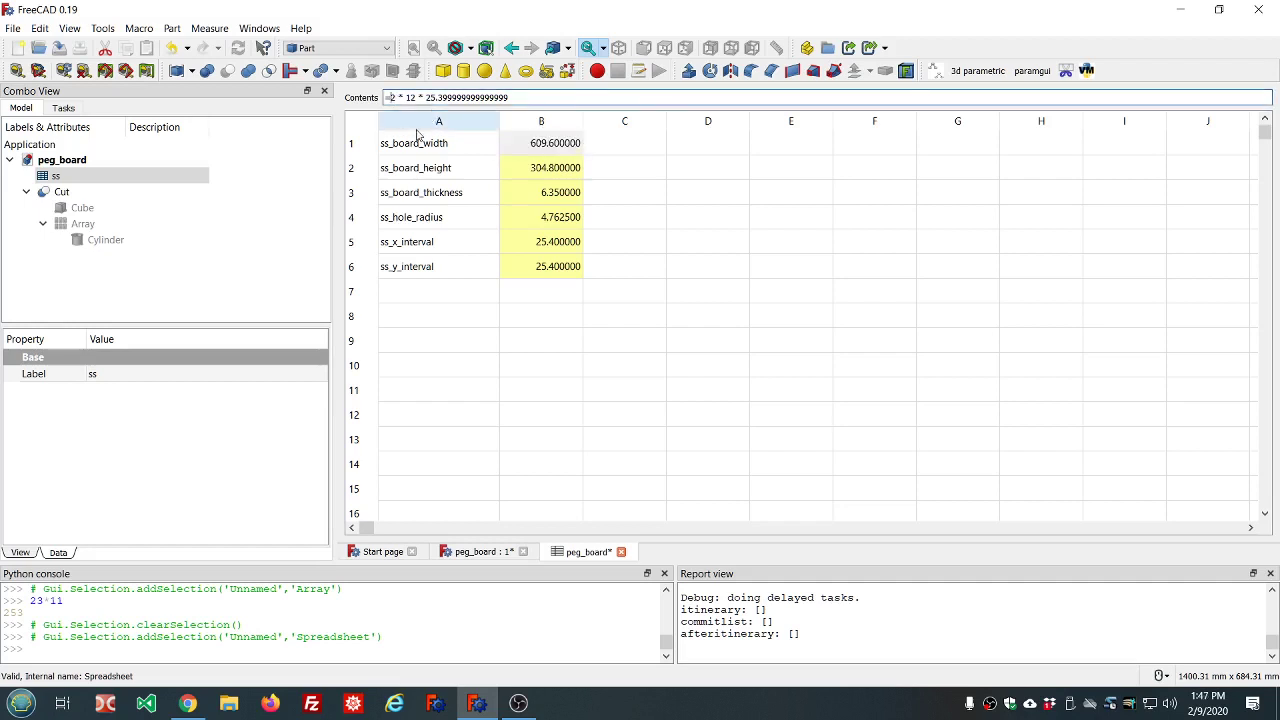
# Enable Skip recomputes for the peg_board document.
pyautogui.click(64, 161)
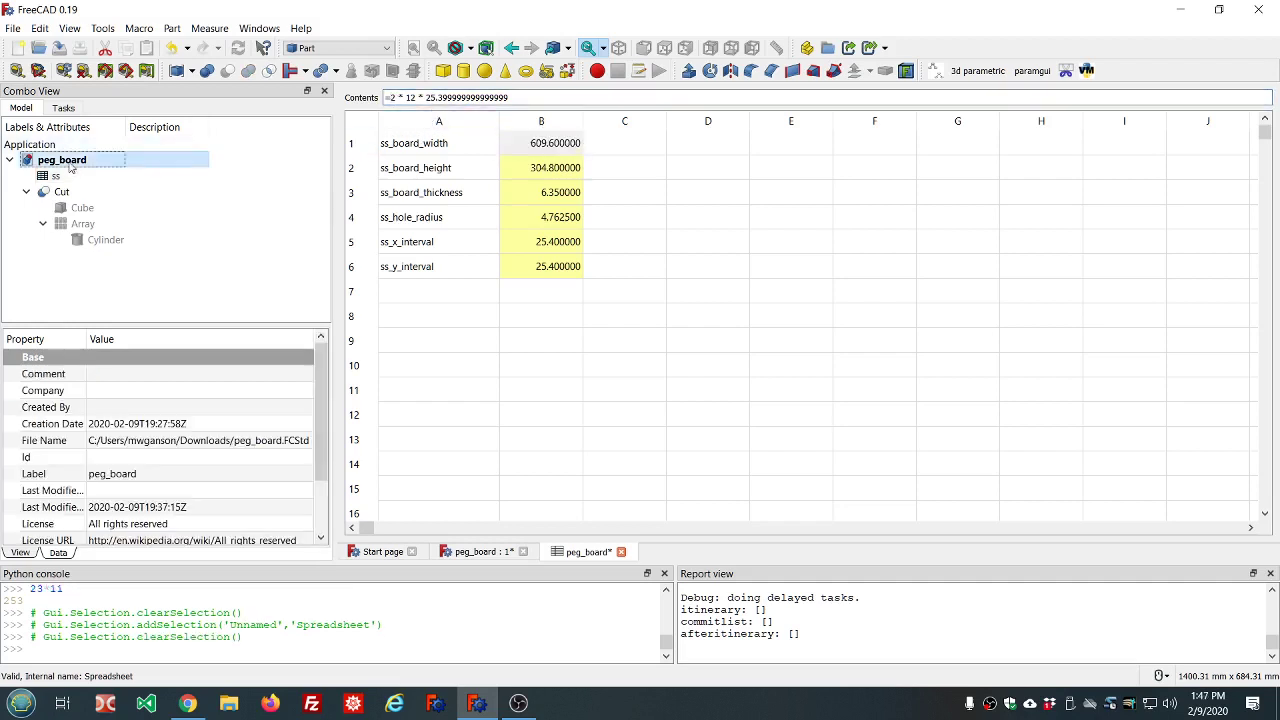
pyautogui.rightClick(68, 165)
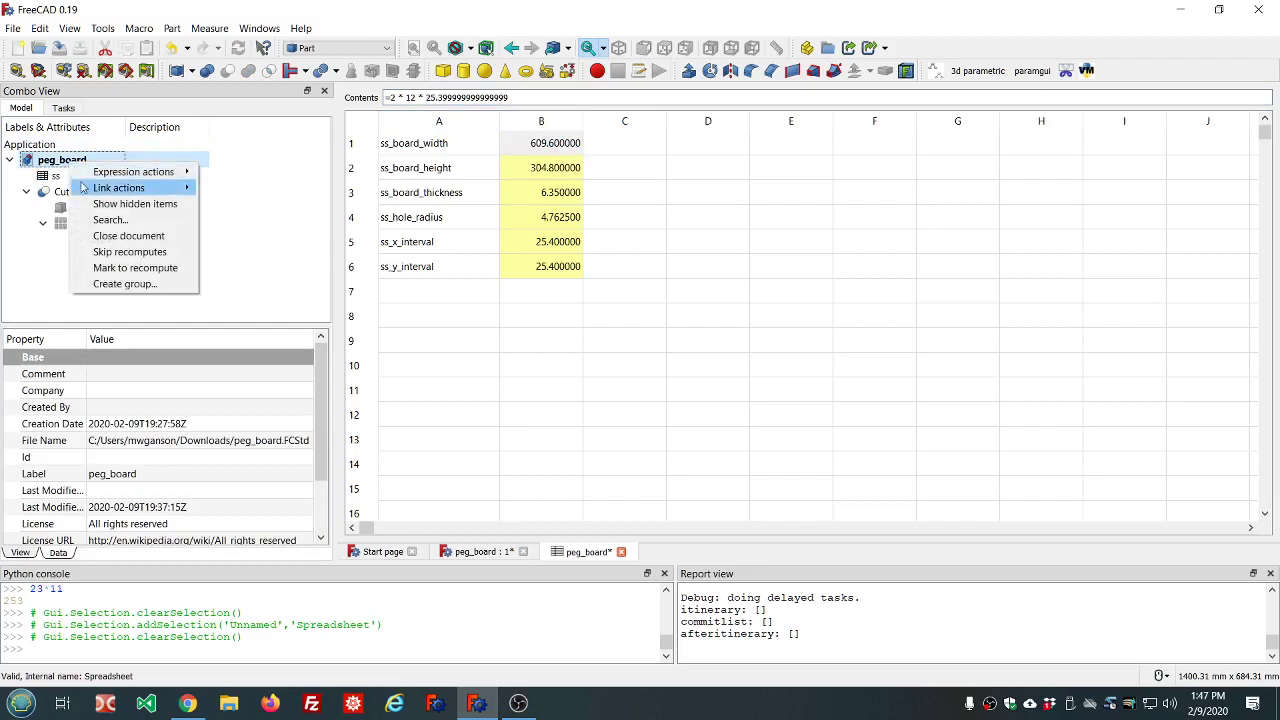
pyautogui.click(125, 256)
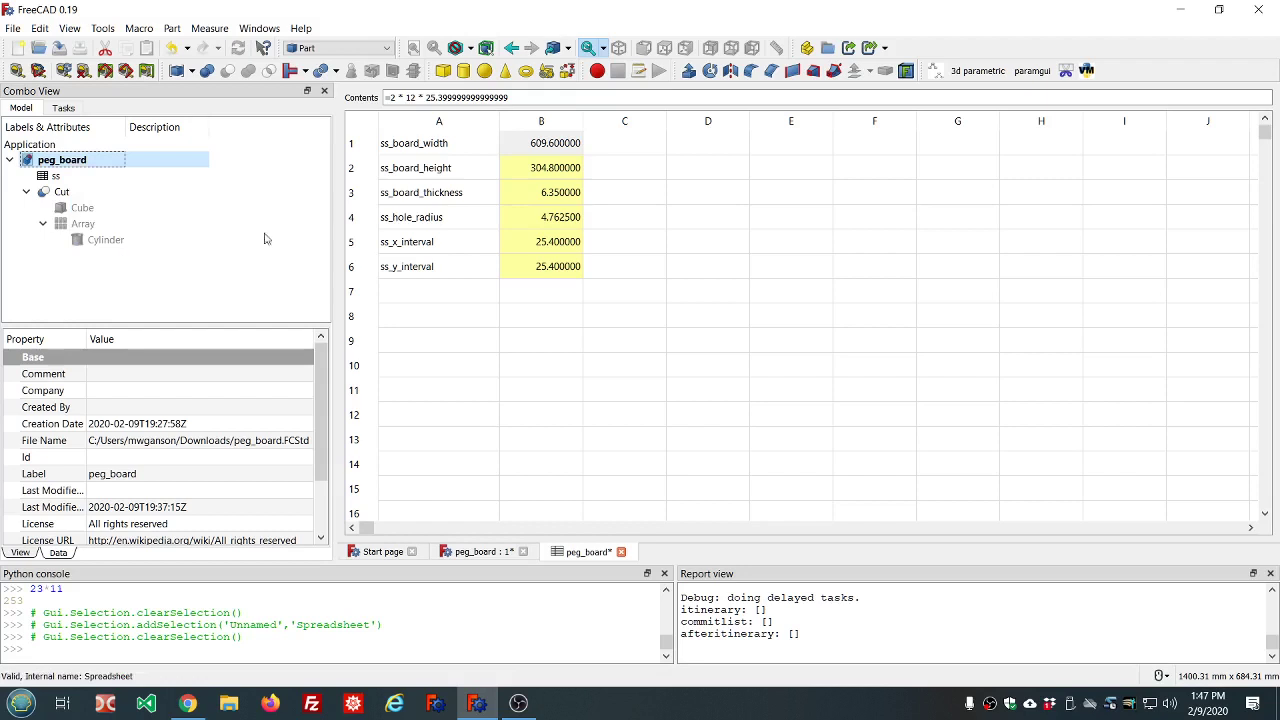
# Change the leading feet multiplier in the ss_board_width formula, keeping the 12 and 25.4 factors.
pyautogui.click(553, 150)
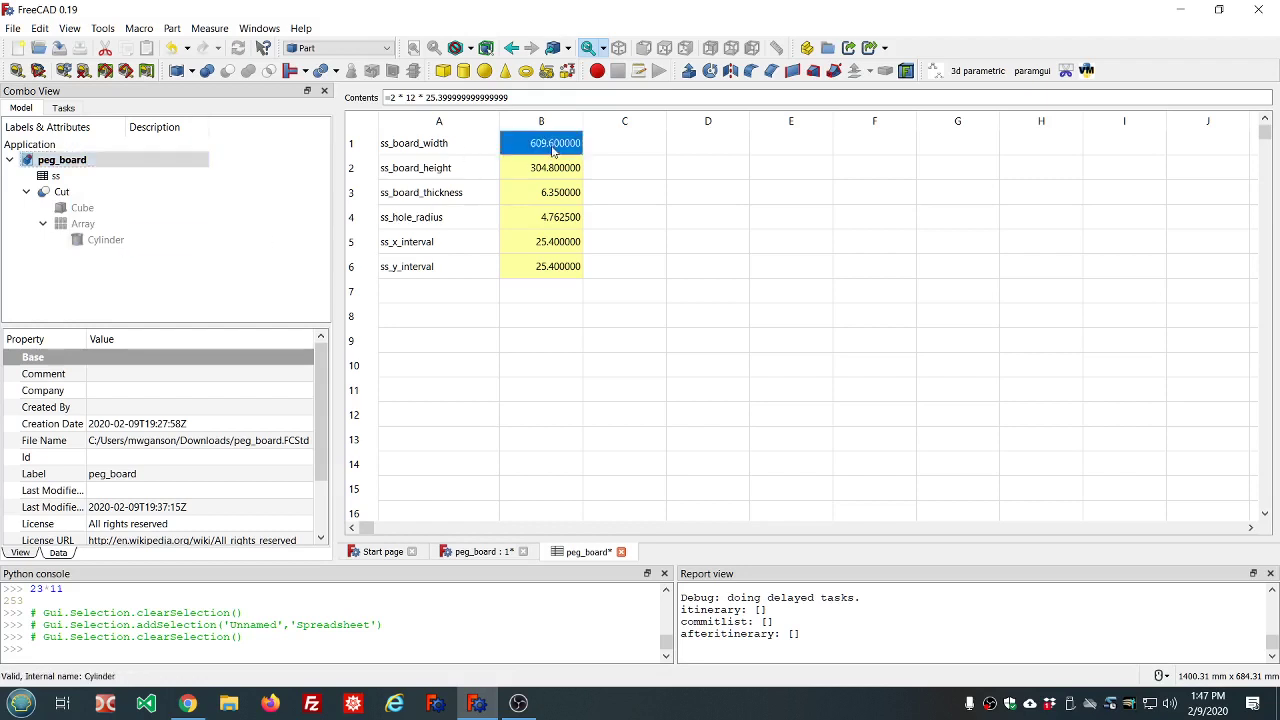
pyautogui.click(391, 98)
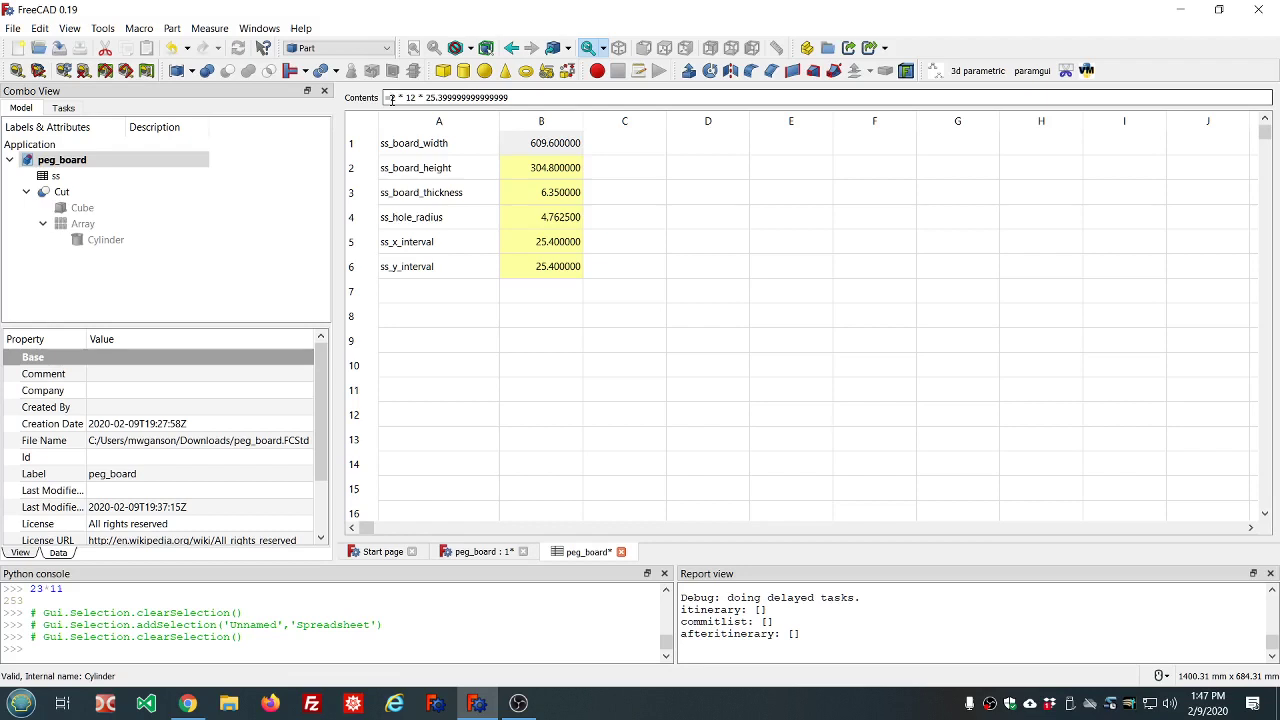
pyautogui.write('2')
pyautogui.press('BackSpace')
pyautogui.press('Return')
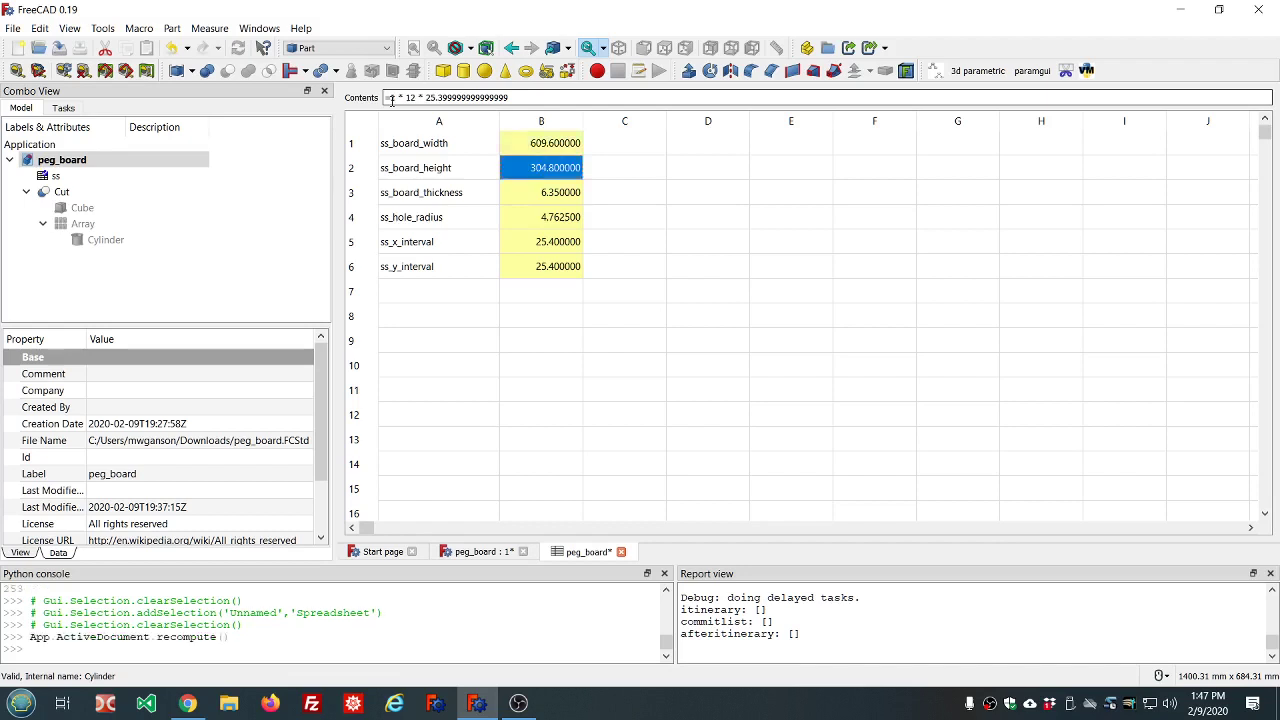
# Change the leading multiplier in the ss_board_height formula to 2, keeping the 12 and 25.4 factors.
pyautogui.click(521, 142)
pyautogui.click(527, 167)
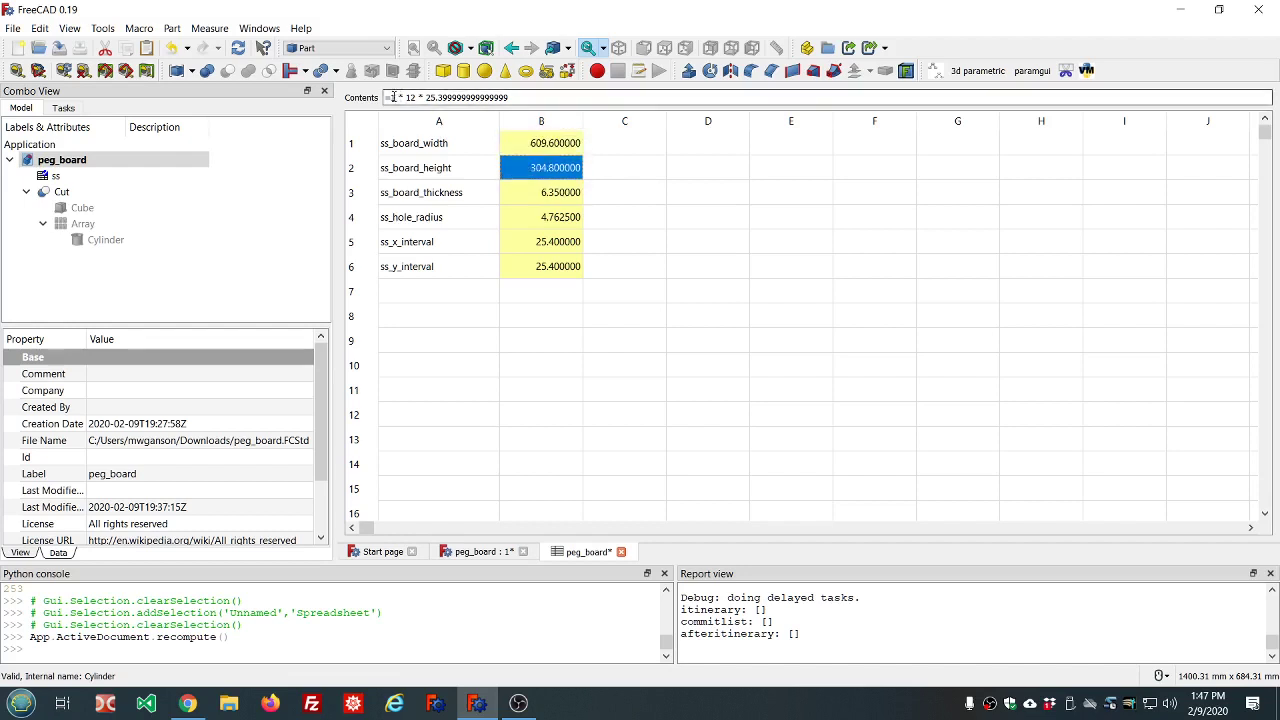
pyautogui.click(396, 97)
pyautogui.write('2')
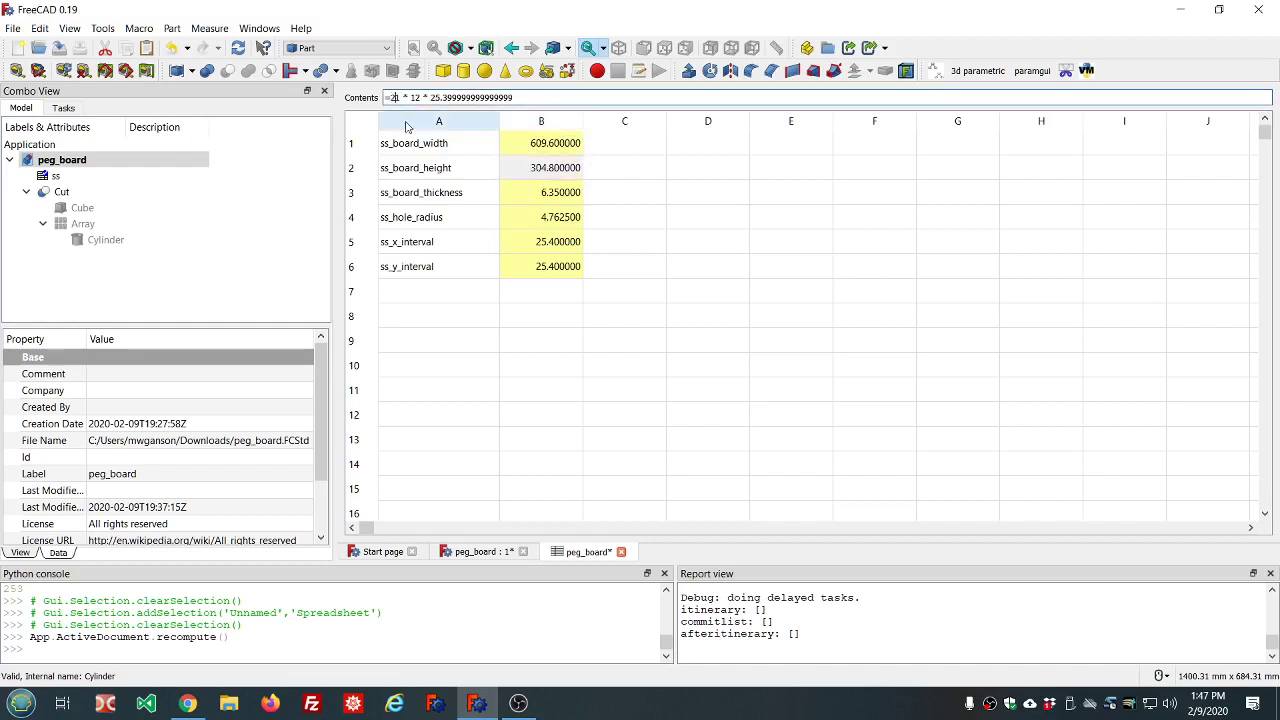
pyautogui.press('Delete')
pyautogui.press('Return')
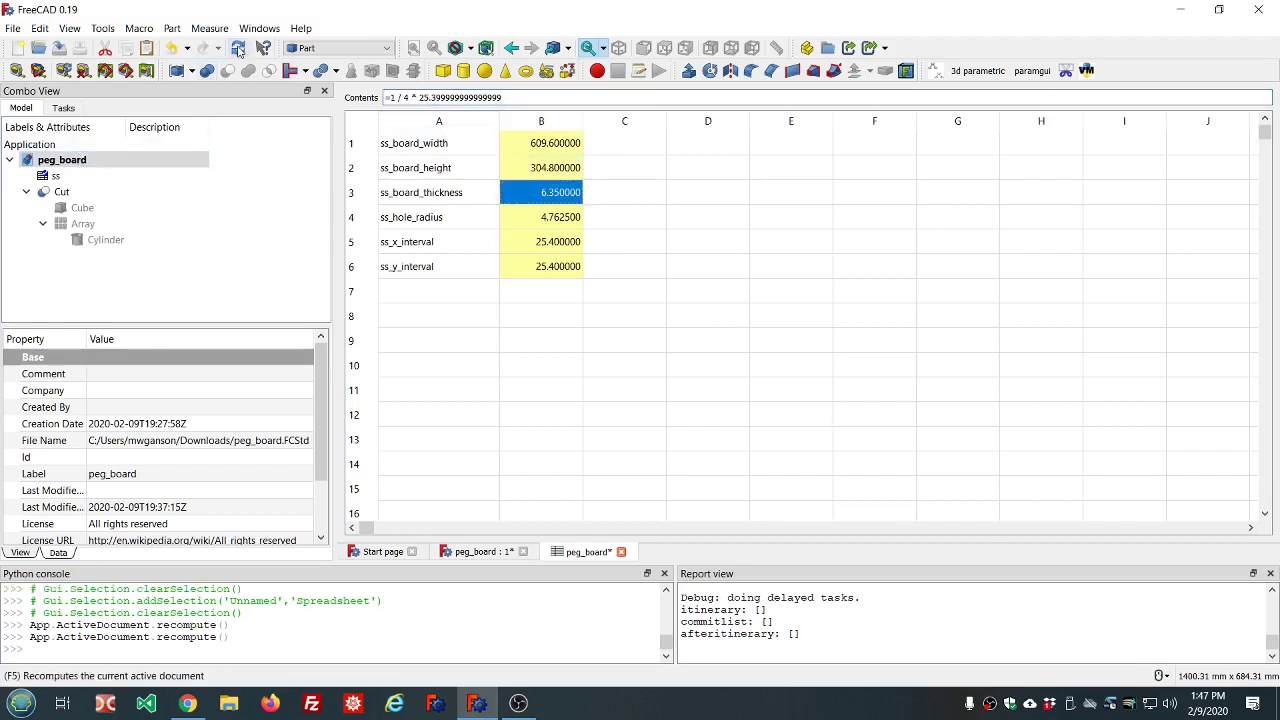
# Disable Skip recomputes for peg_board, recompute the document and show the whole rebuilt board in the 3D view.
pyautogui.rightClick(79, 161)
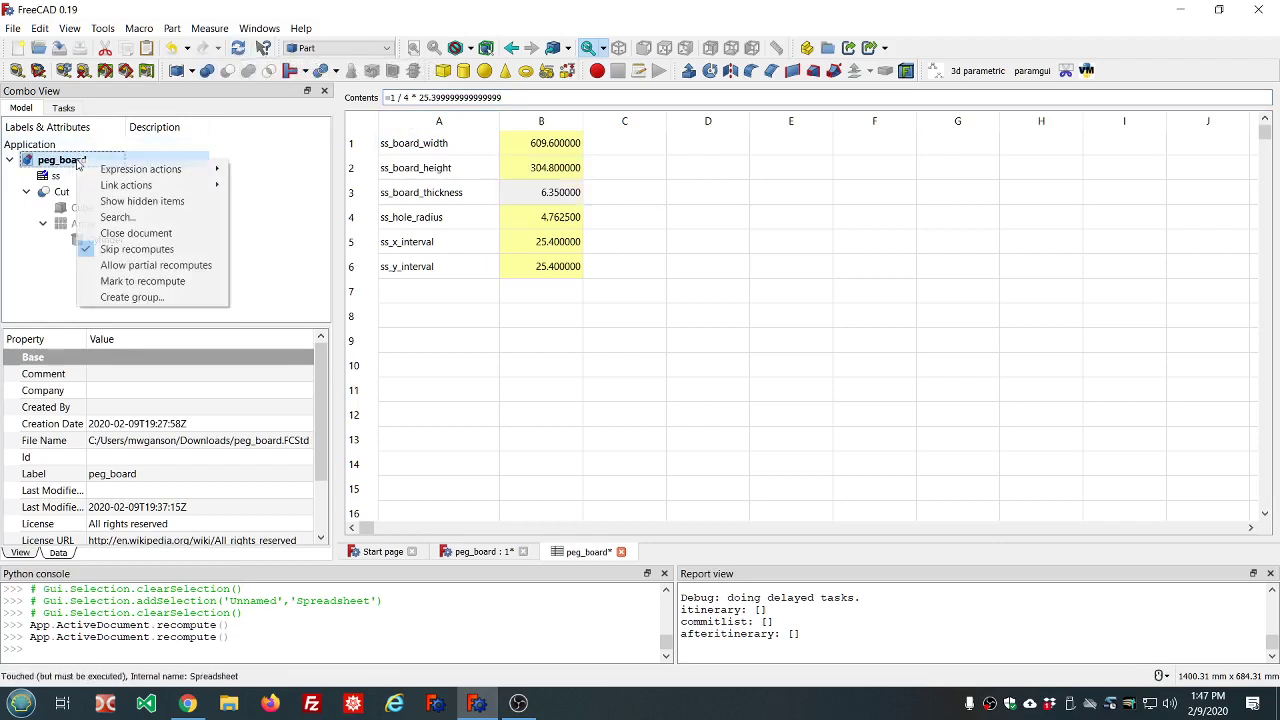
pyautogui.click(110, 249)
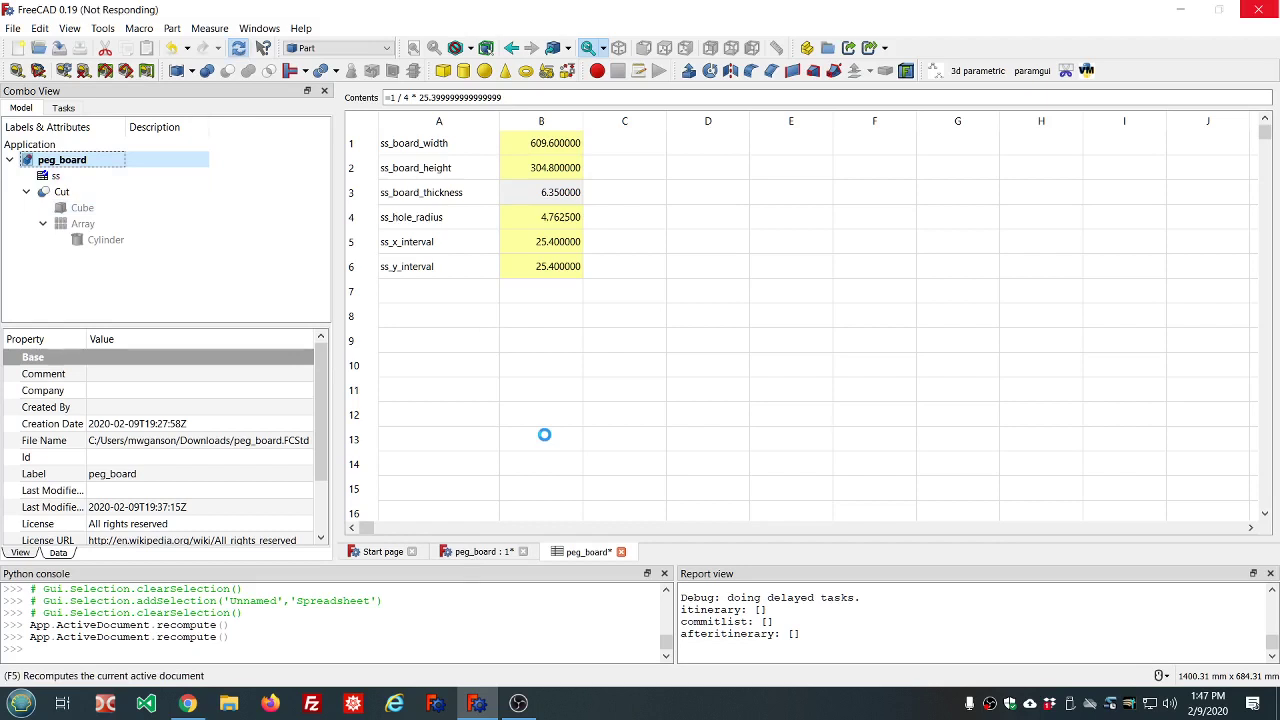
pyautogui.scroll(-3, 545, 440)
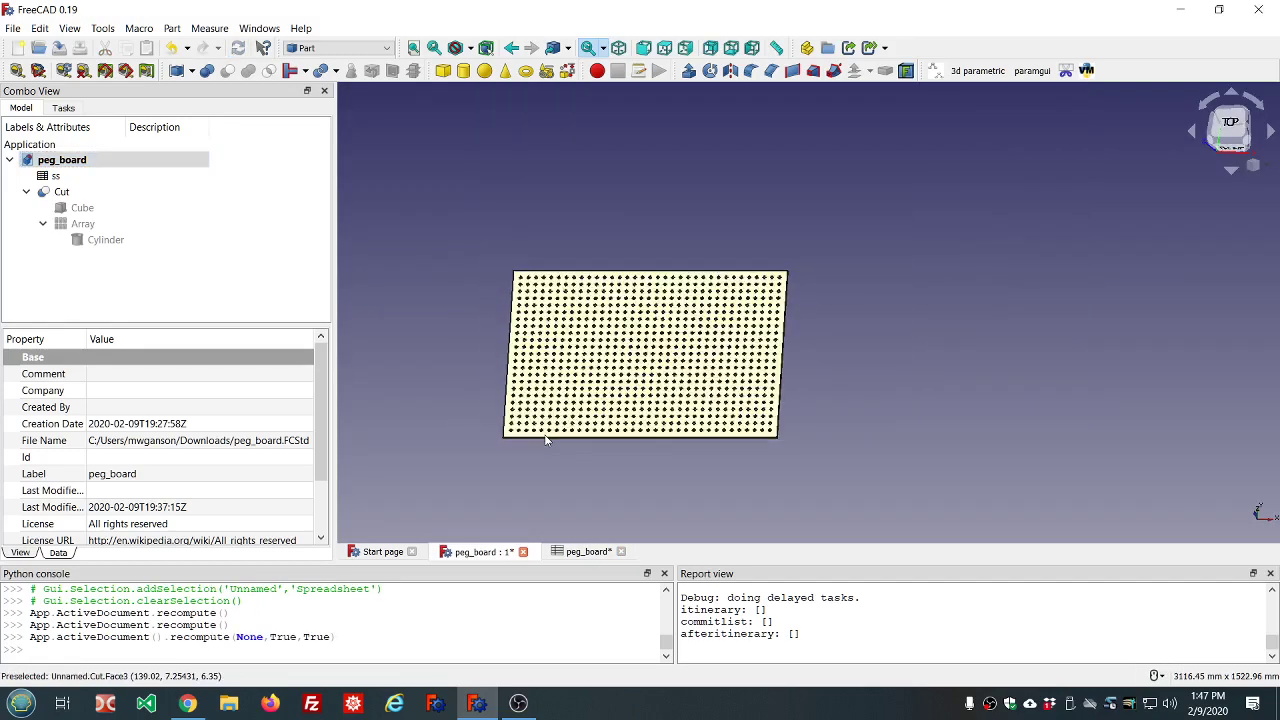
# Look up the Array's Number X and Number Y properties and multiply them as 35*23 in the Python console.
pyautogui.scroll(1, 630, 412)
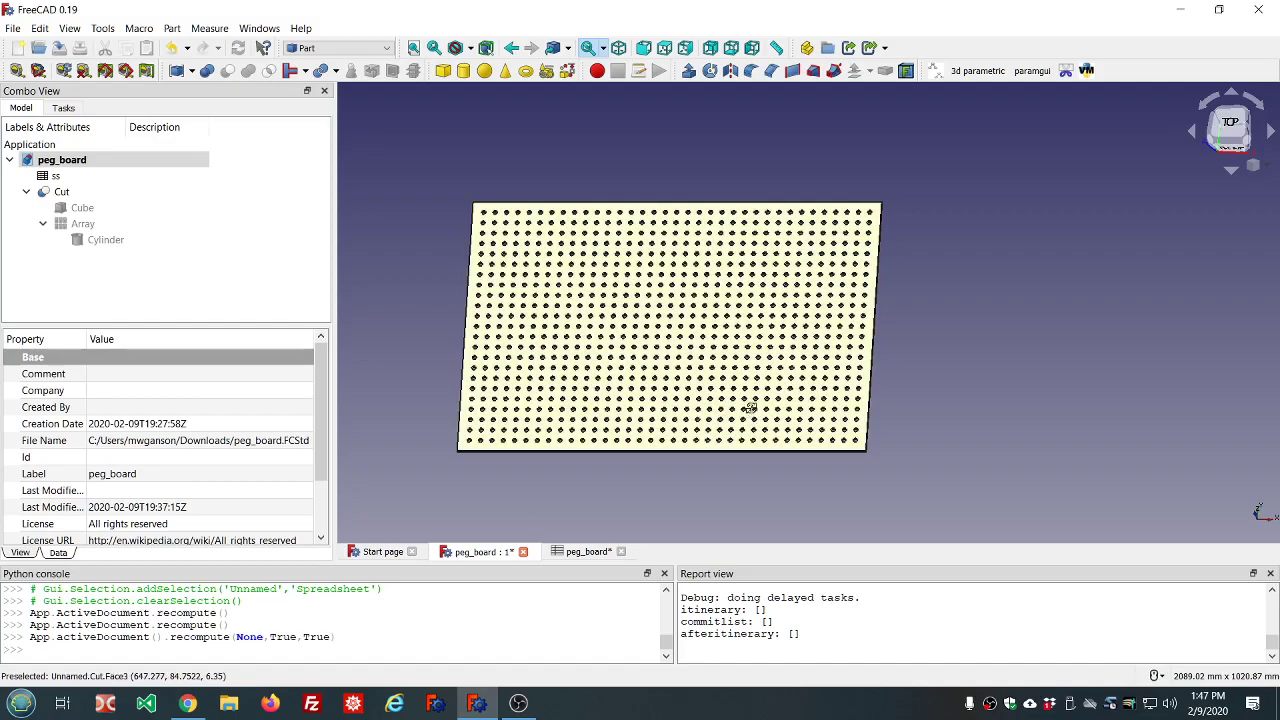
pyautogui.moveTo(749, 406)
pyautogui.mouseDown(button='middle')
pyautogui.moveTo(763, 366)
pyautogui.moveTo(757, 423)
pyautogui.moveTo(753, 388)
pyautogui.mouseUp(button='middle')
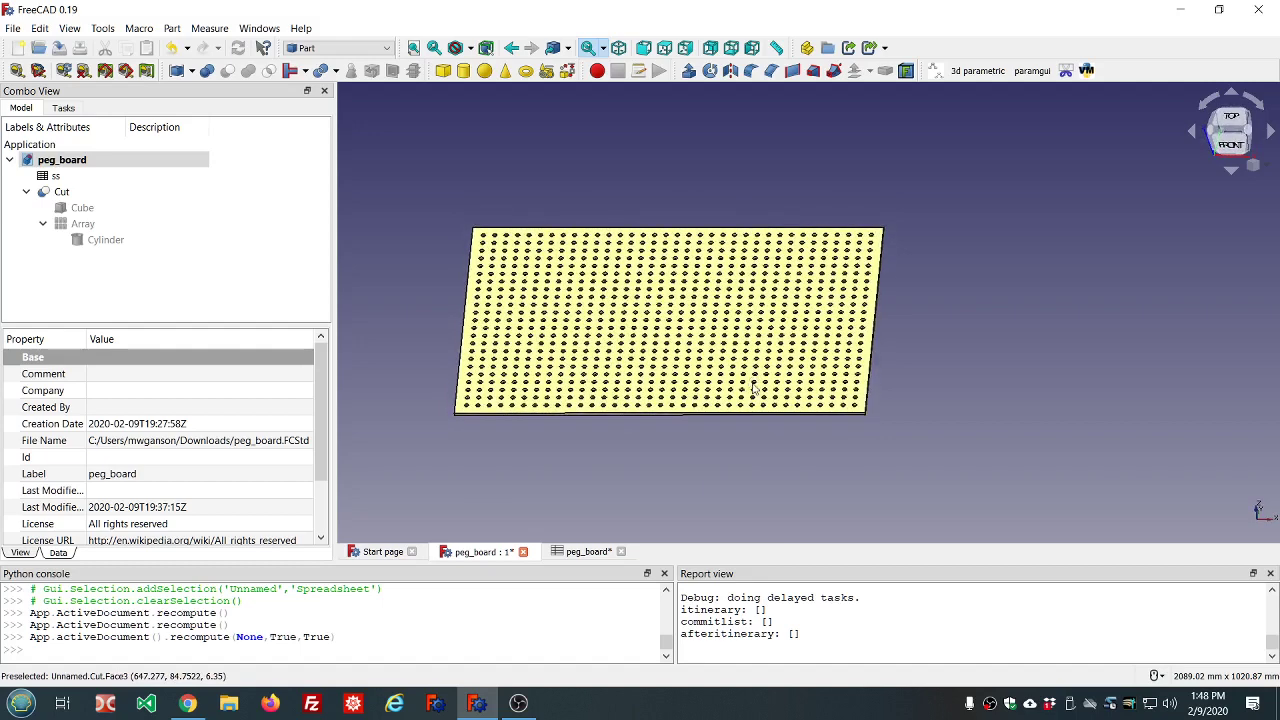
pyautogui.click(82, 225)
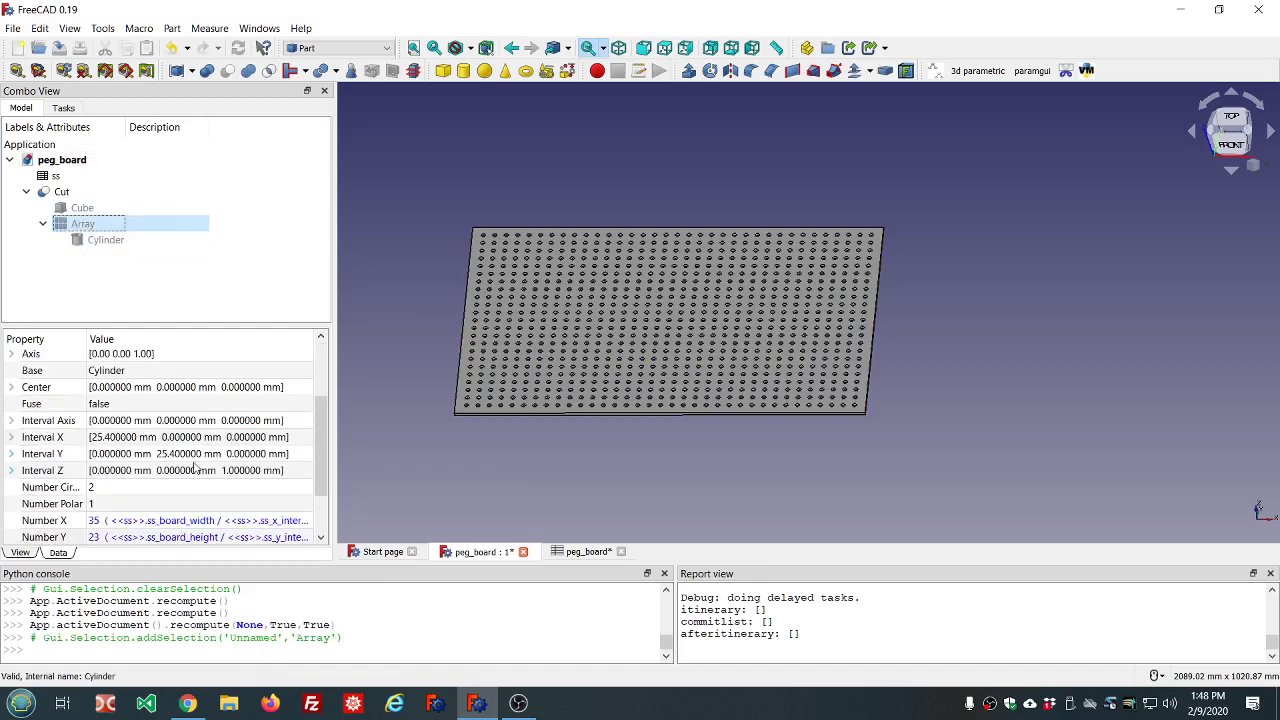
pyautogui.scroll(-2, 196, 468)
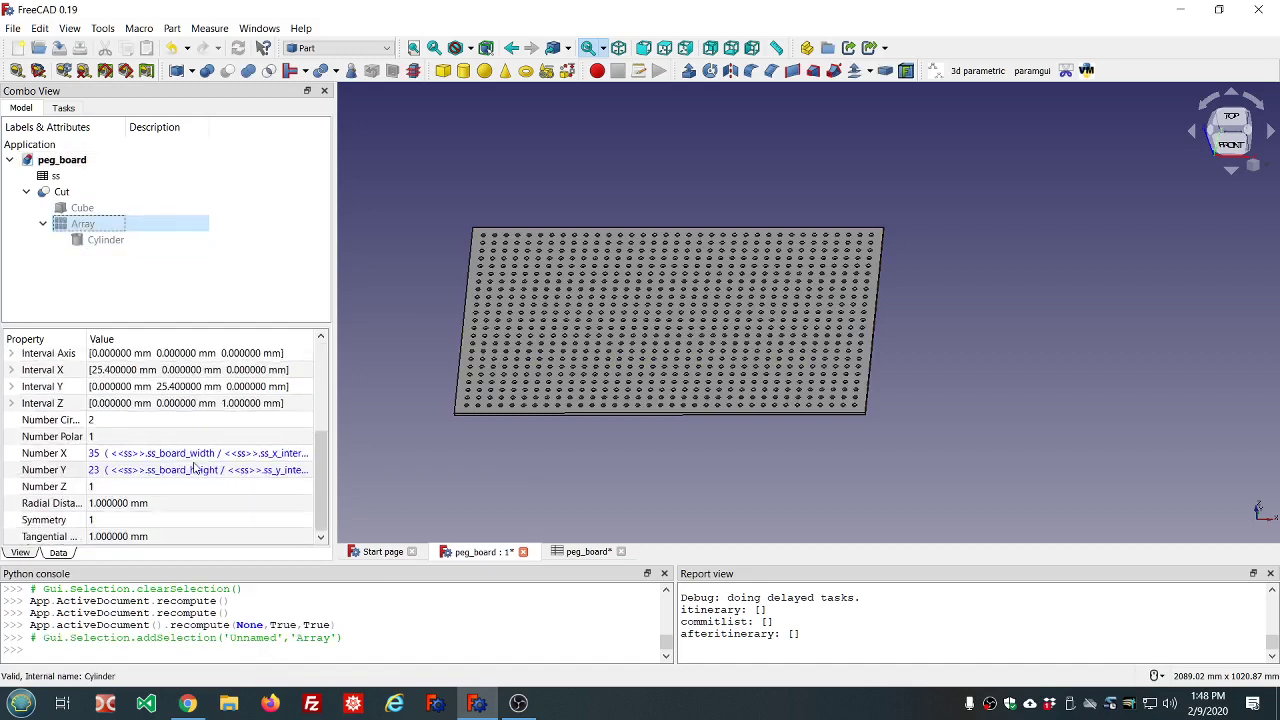
pyautogui.click(128, 657)
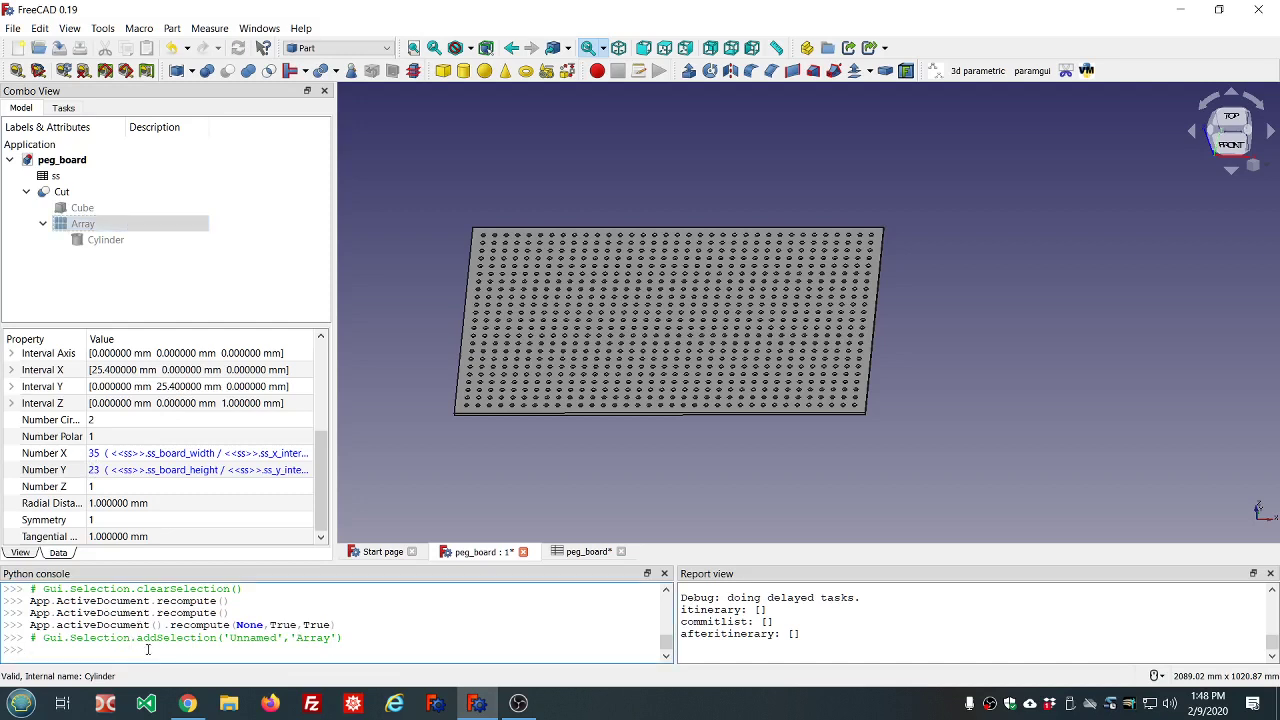
pyautogui.write('35*23')
pyautogui.press('Return')
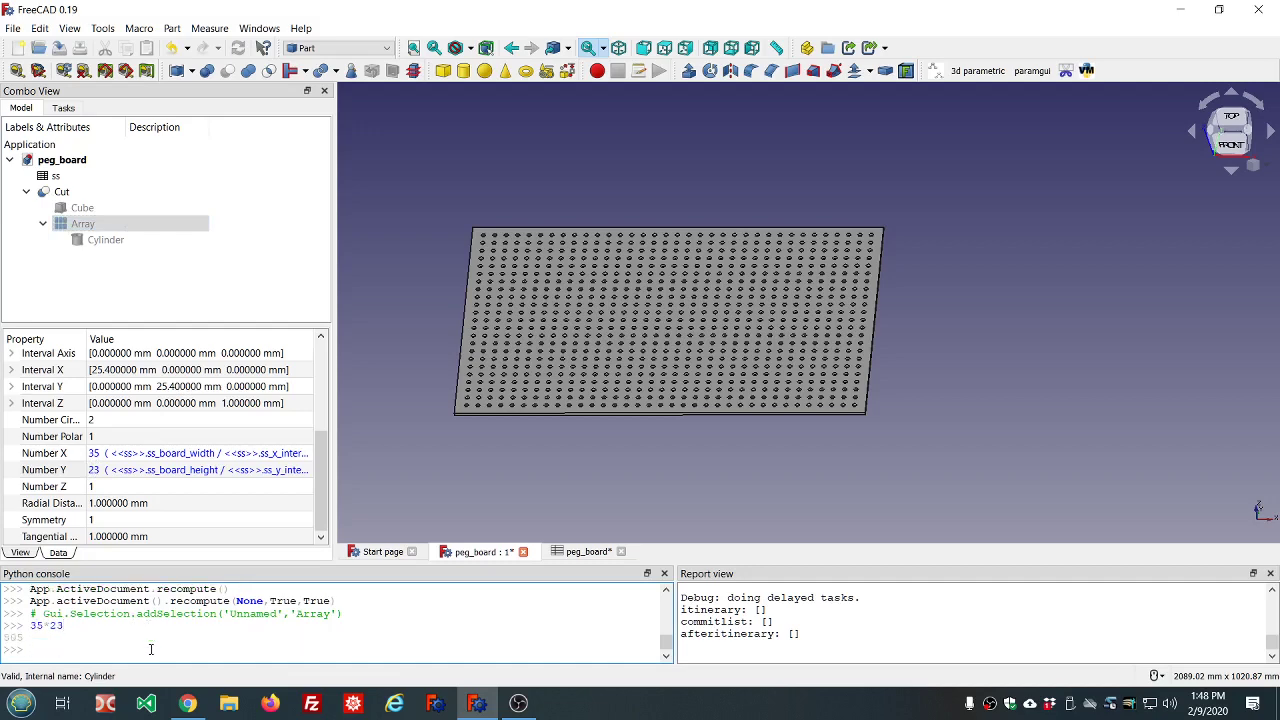
pyautogui.scroll(5, 748, 360)
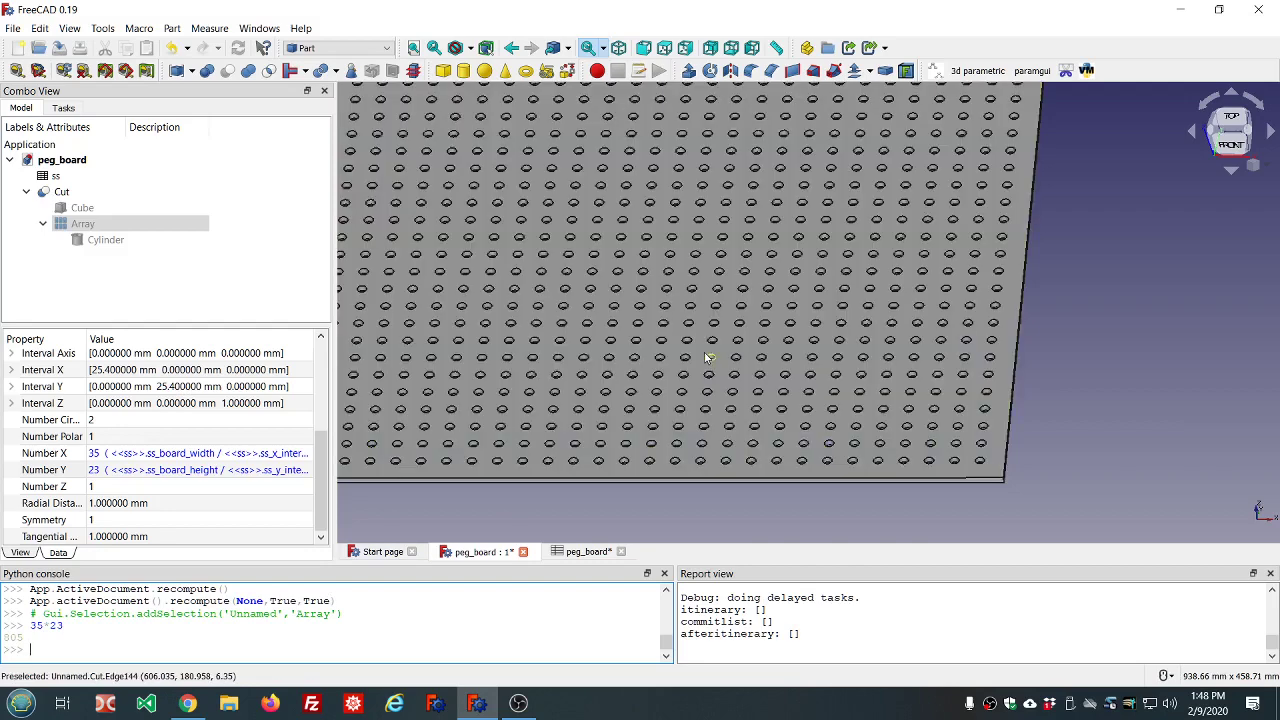
pyautogui.scroll(-5, 705, 357)
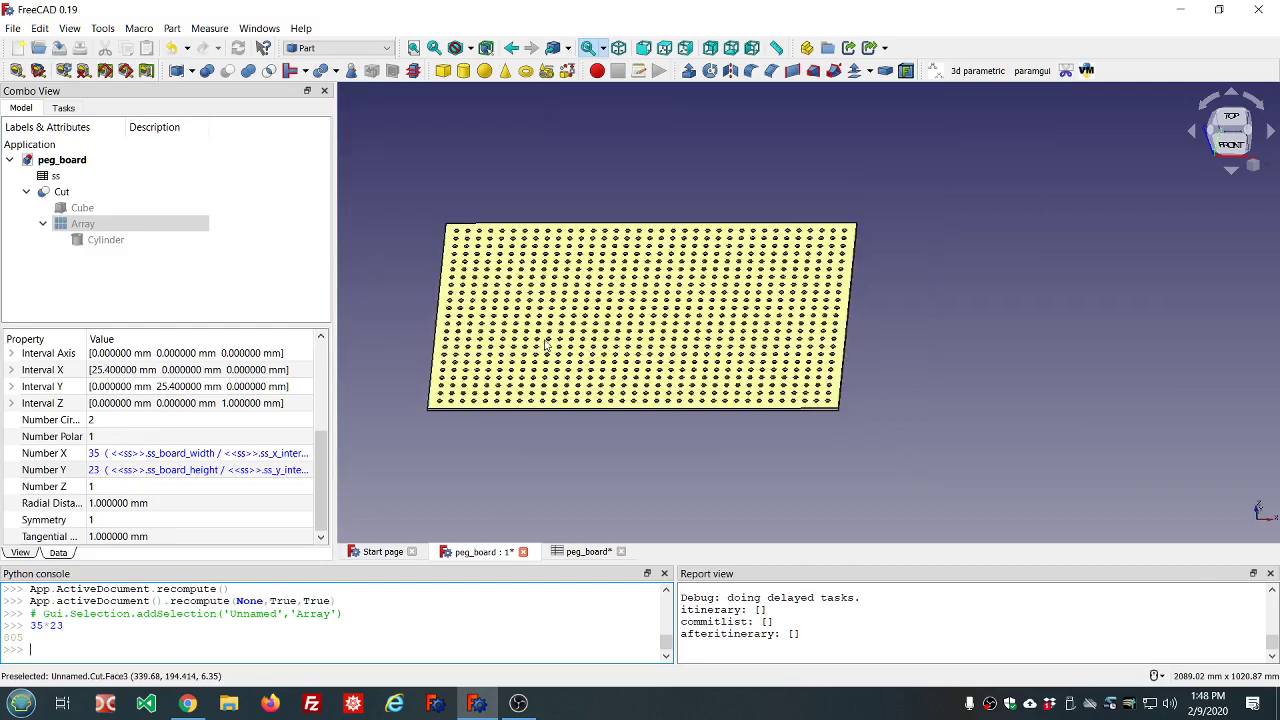
pyautogui.scroll(5, 545, 342)
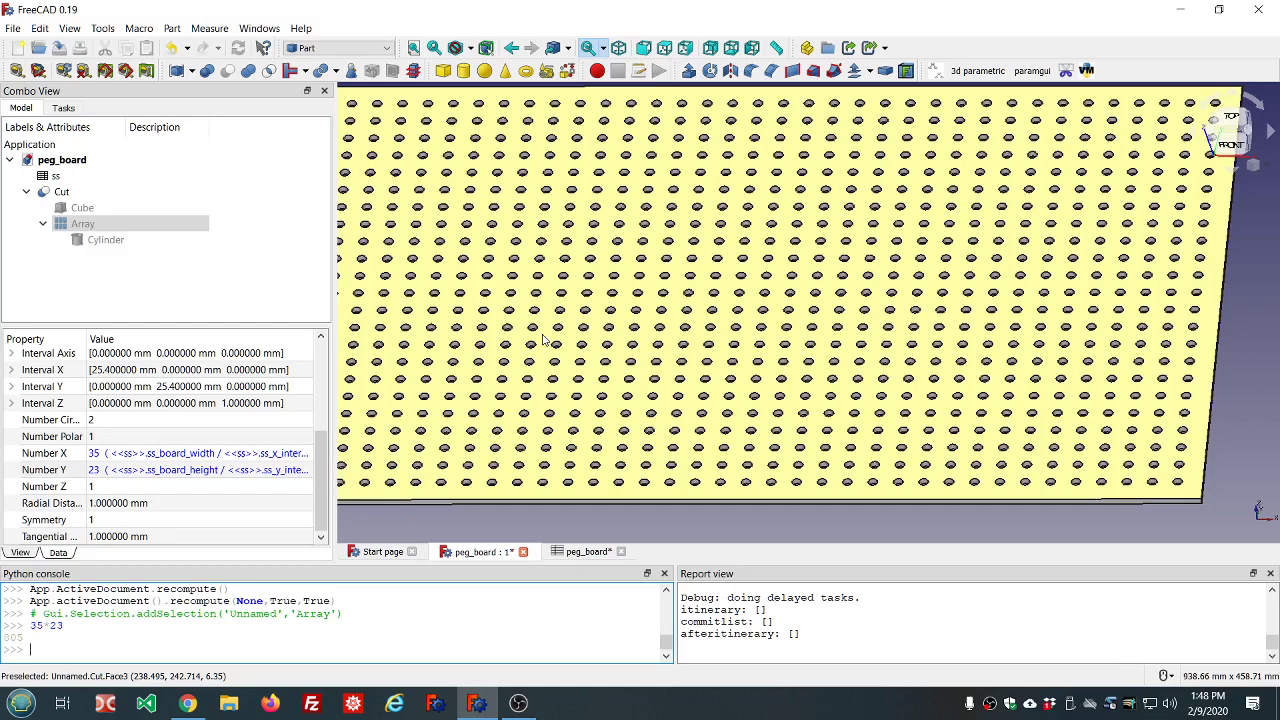
pyautogui.scroll(-5, 560, 341)
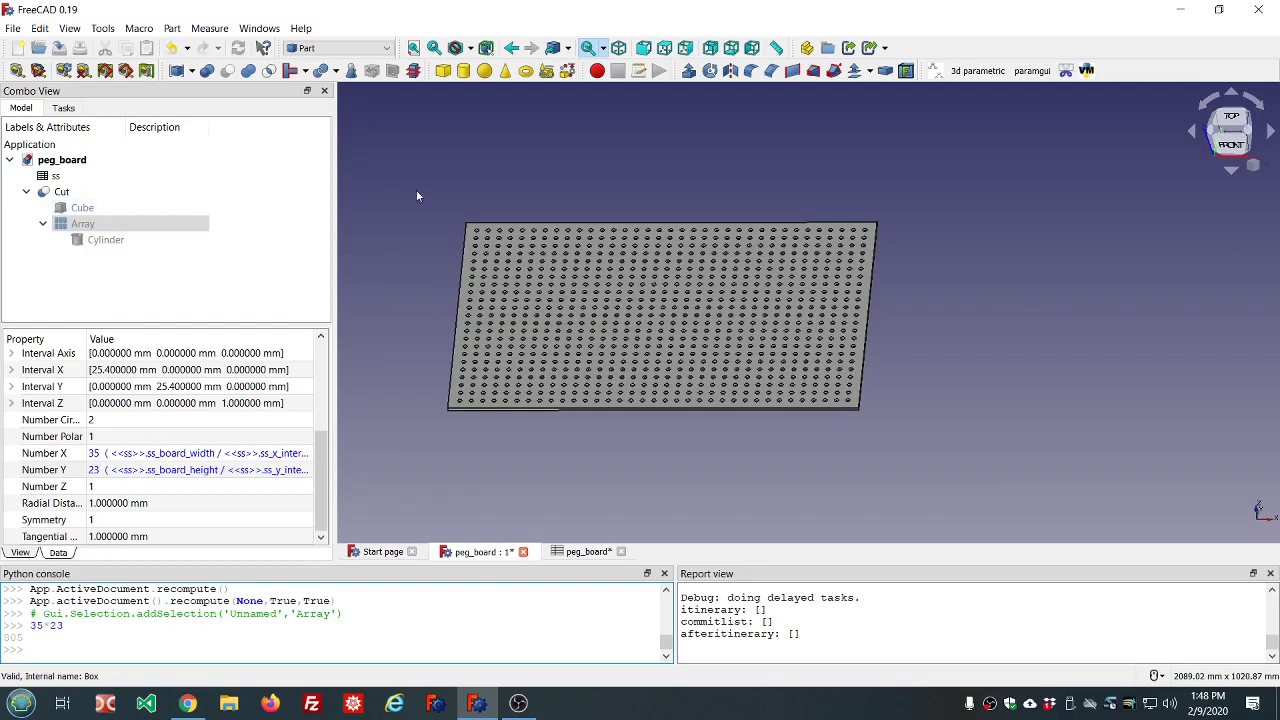
# Open the ss spreadsheet and enable Skip recomputes for the peg_board document.
pyautogui.doubleClick(60, 176)
pyautogui.click(68, 161)
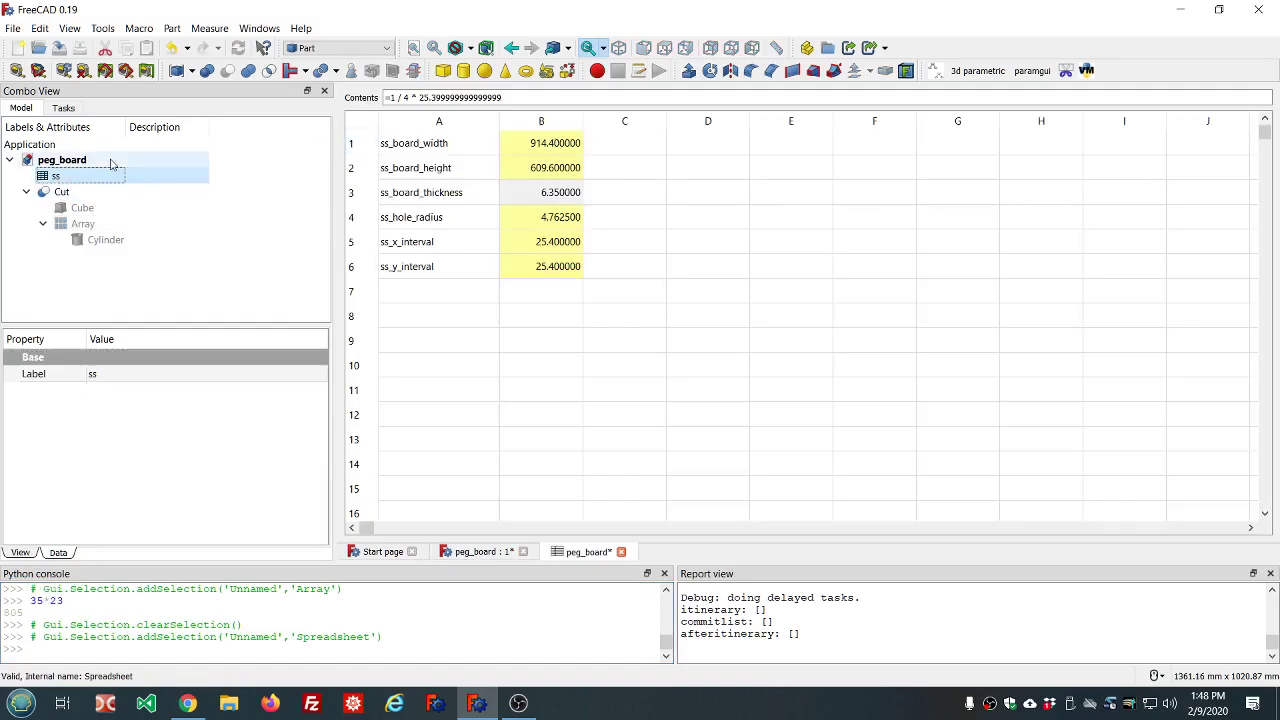
pyautogui.rightClick(72, 163)
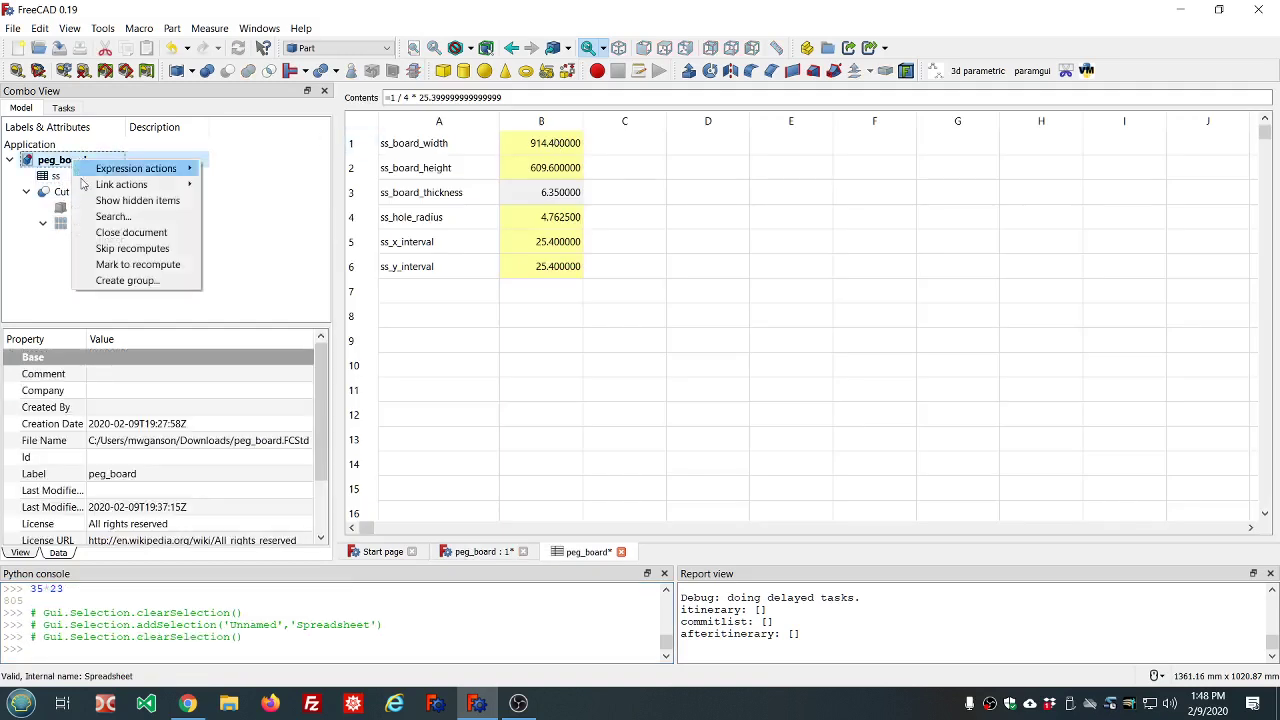
pyautogui.click(141, 249)
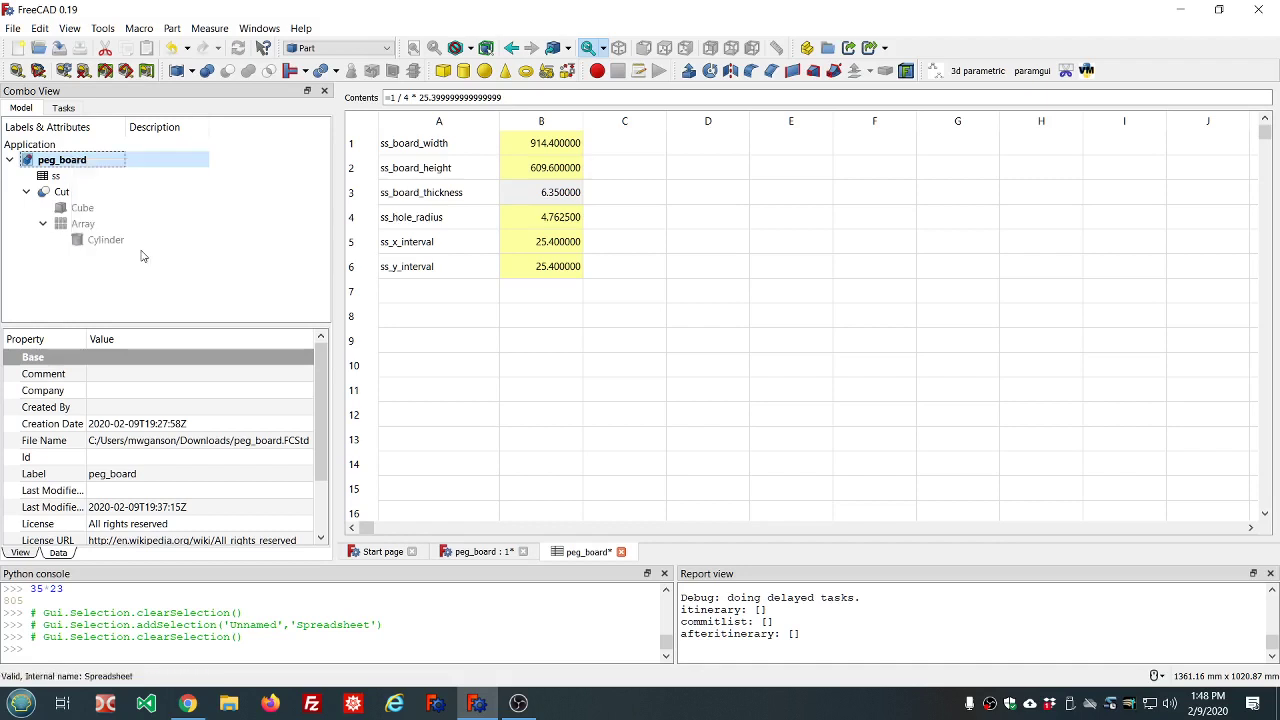
# Change the leading multiplier in the ss_board_height formula to 1, keeping the 12 and 25.4 factors, and recompute the document.
pyautogui.click(539, 145)
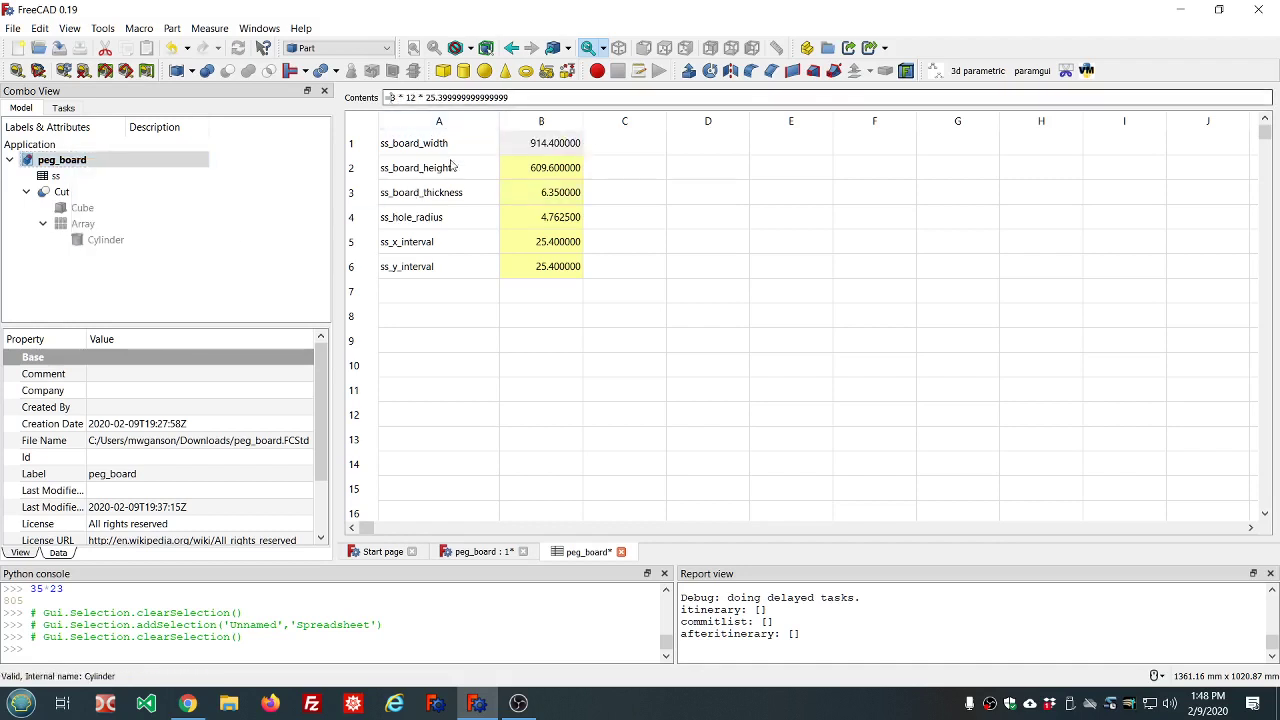
pyautogui.write('2')
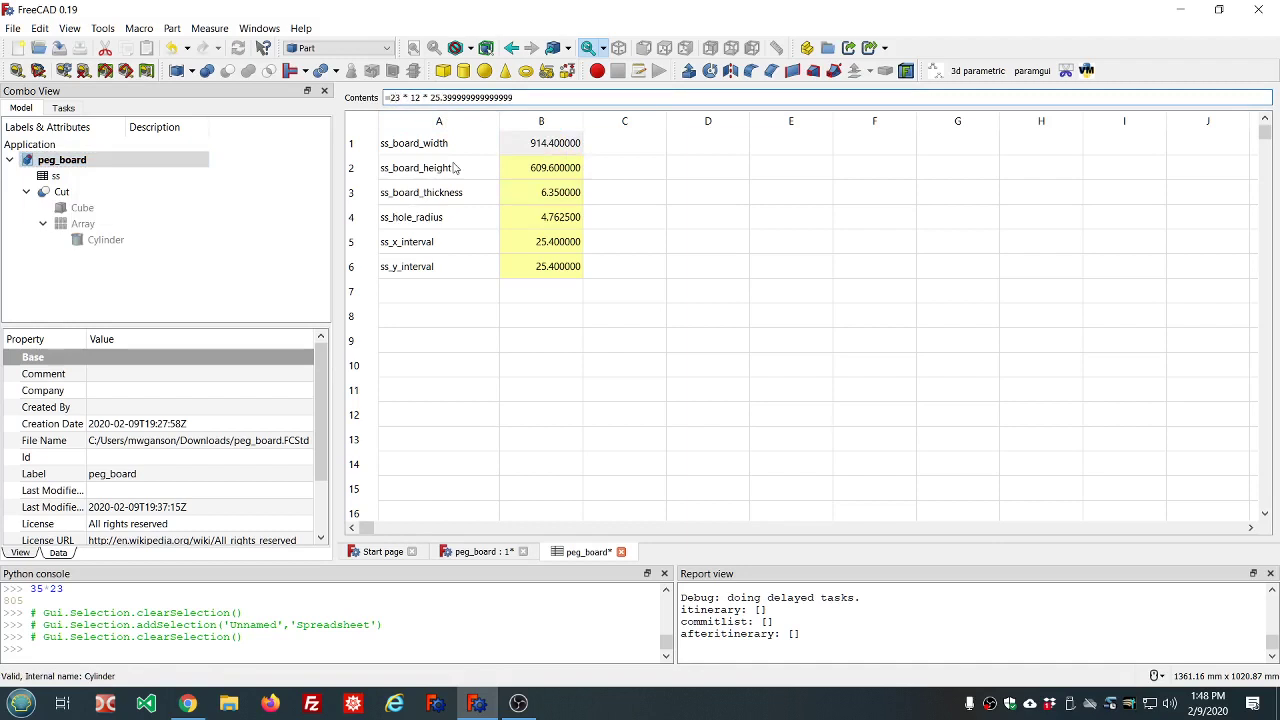
pyautogui.click(533, 172)
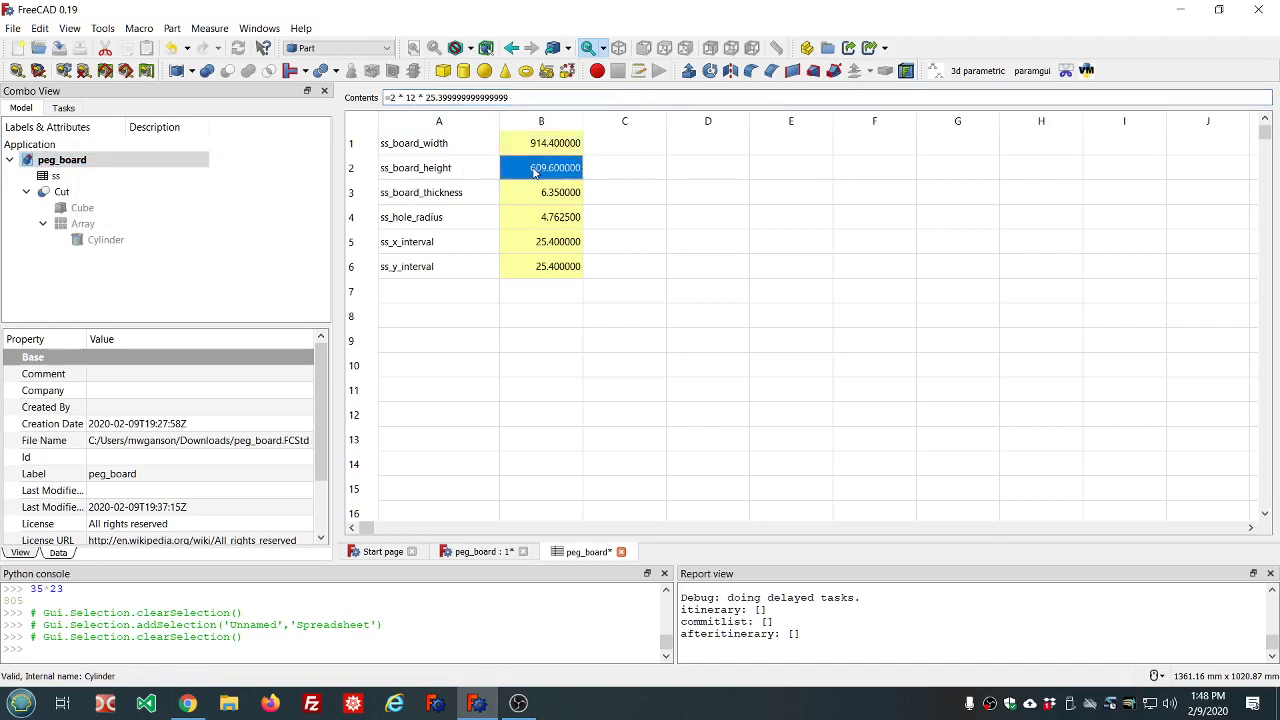
pyautogui.click(391, 97)
pyautogui.write('1')
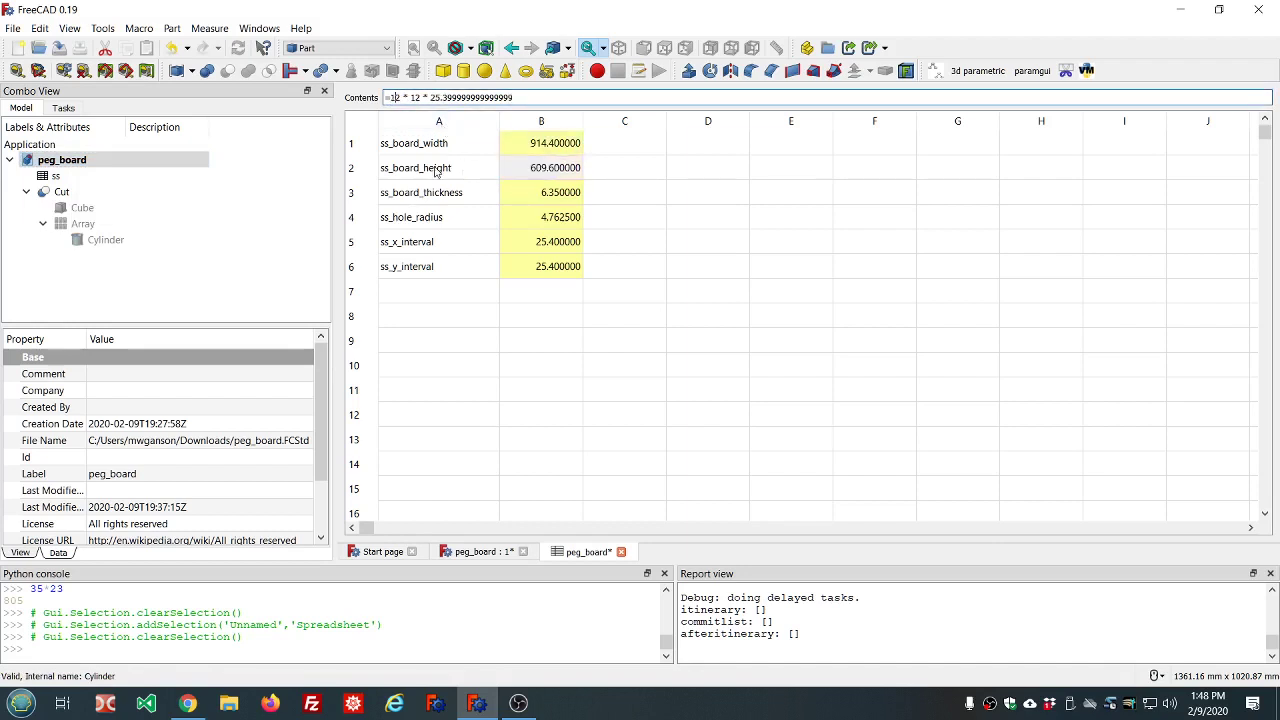
pyautogui.press('Delete')
pyautogui.press('Return')
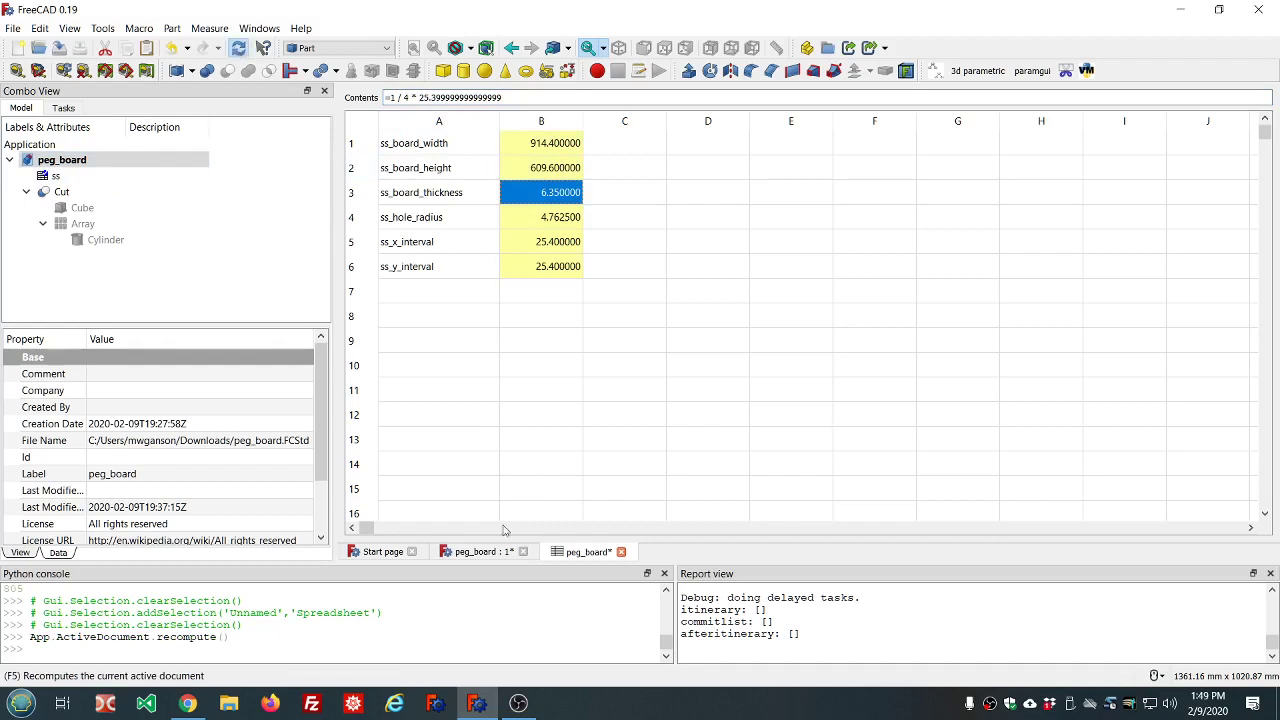
# Inspect the shortened board in the 3D view from nearly straight above.
pyautogui.click(489, 551)
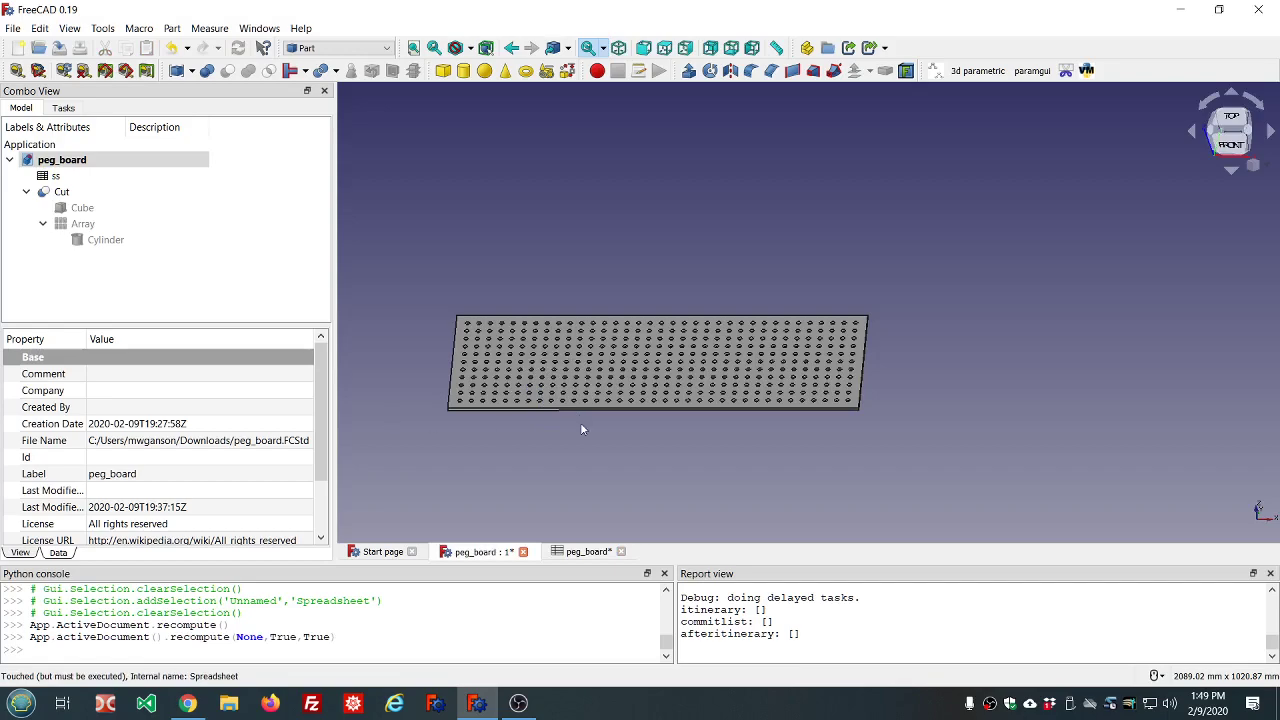
pyautogui.scroll(-1, 586, 434)
pyautogui.scroll(3, 681, 433)
pyautogui.scroll(-2, 683, 428)
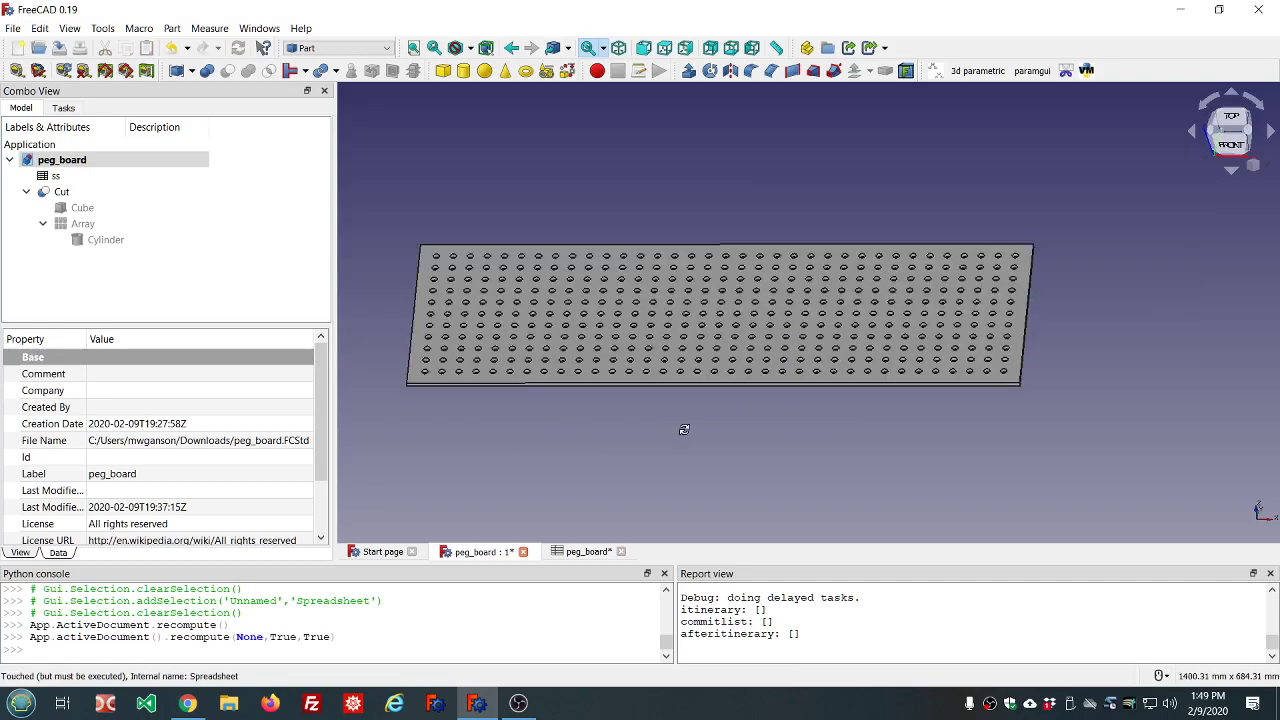
pyautogui.moveTo(680, 429); pyautogui.dragTo(664, 482, button='middle')
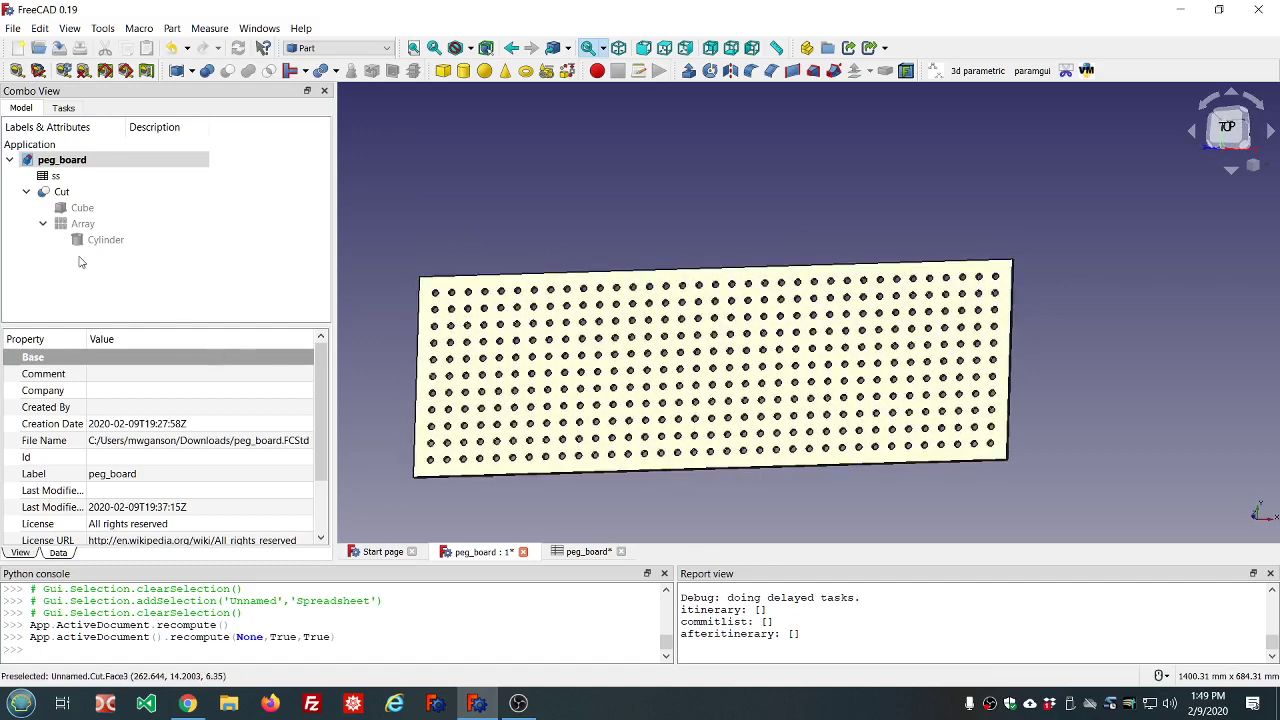
# Change the leading multiplier in the ss_board_width formula to 2, keeping the 12 and 25.4 factors, and recompute the document.
pyautogui.doubleClick(57, 177)
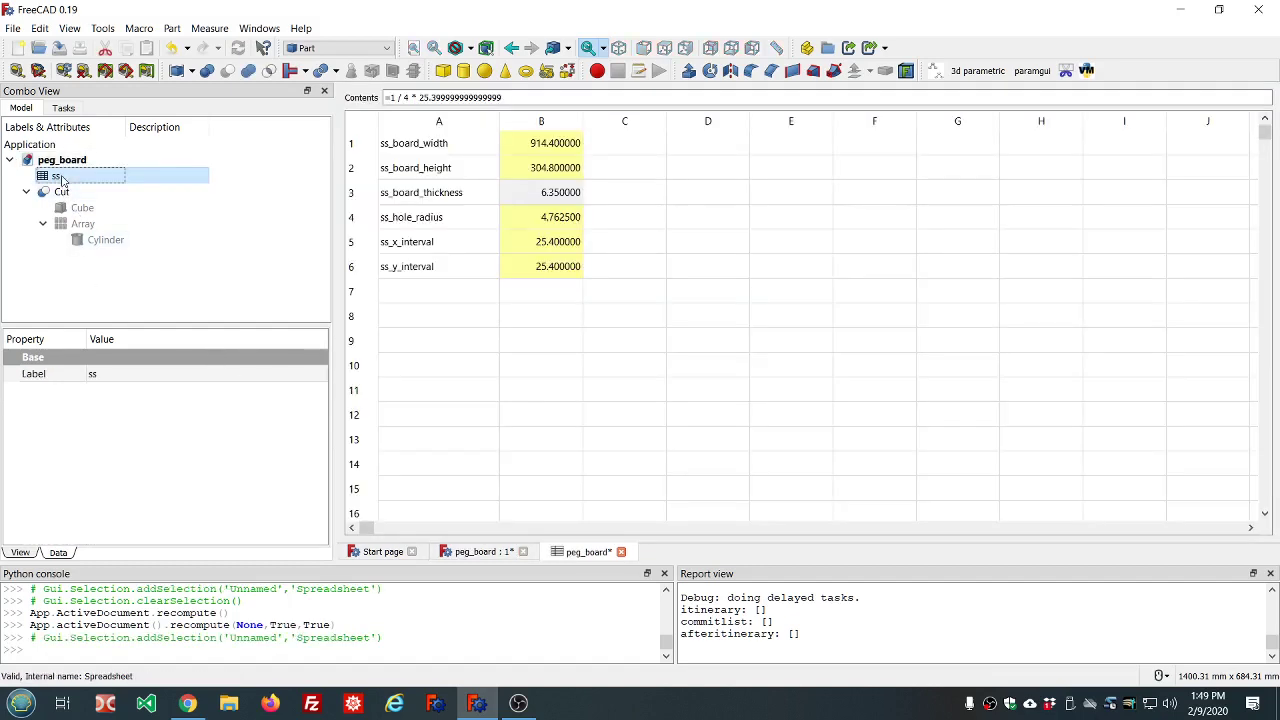
pyautogui.click(547, 148)
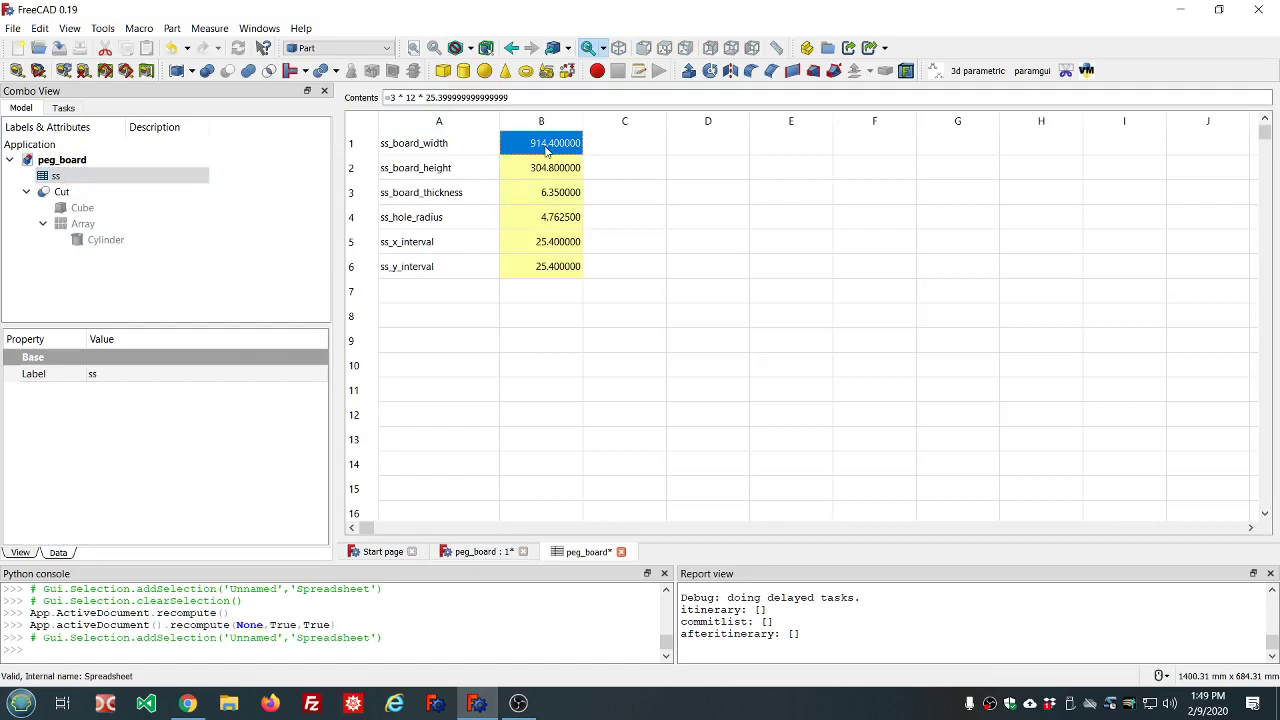
pyautogui.click(552, 168)
pyautogui.click(552, 150)
pyautogui.click(392, 97)
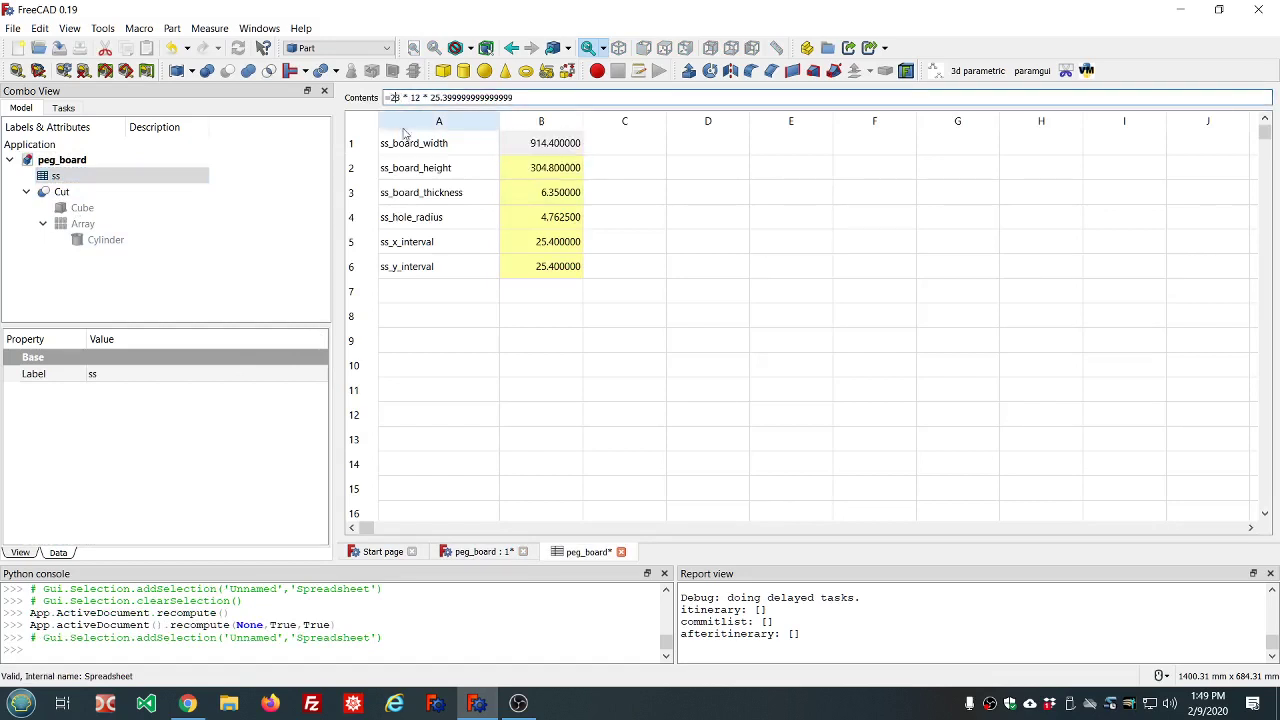
pyautogui.press('BackSpace')
pyautogui.press('Return')
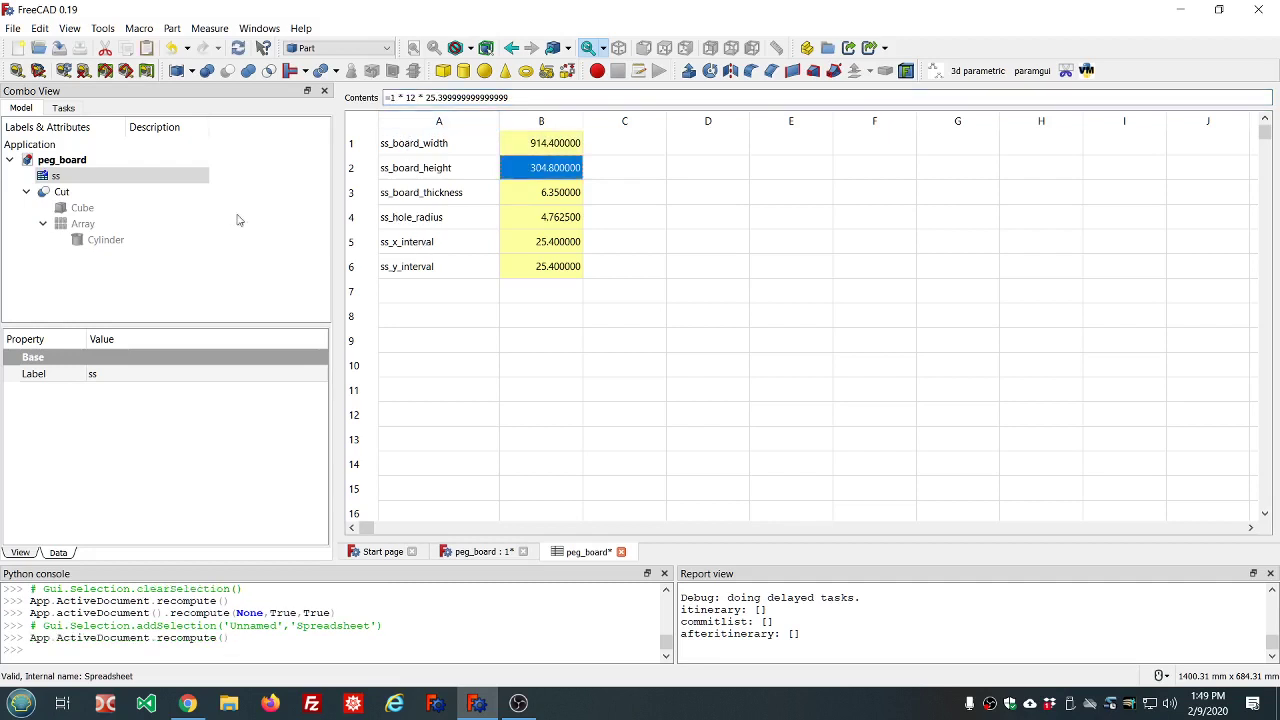
# Disable Skip recomputes for the peg_board document and save it with the board shown in the 3D view.
pyautogui.click(62, 162)
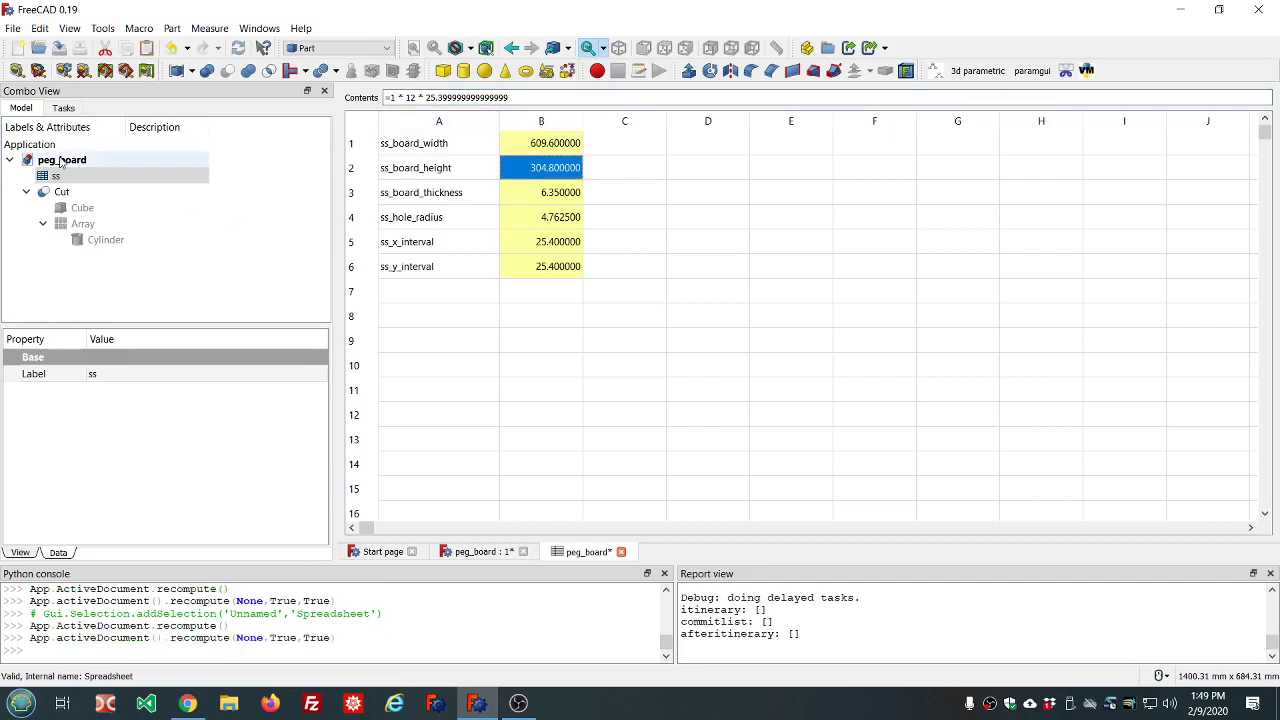
pyautogui.rightClick(78, 160)
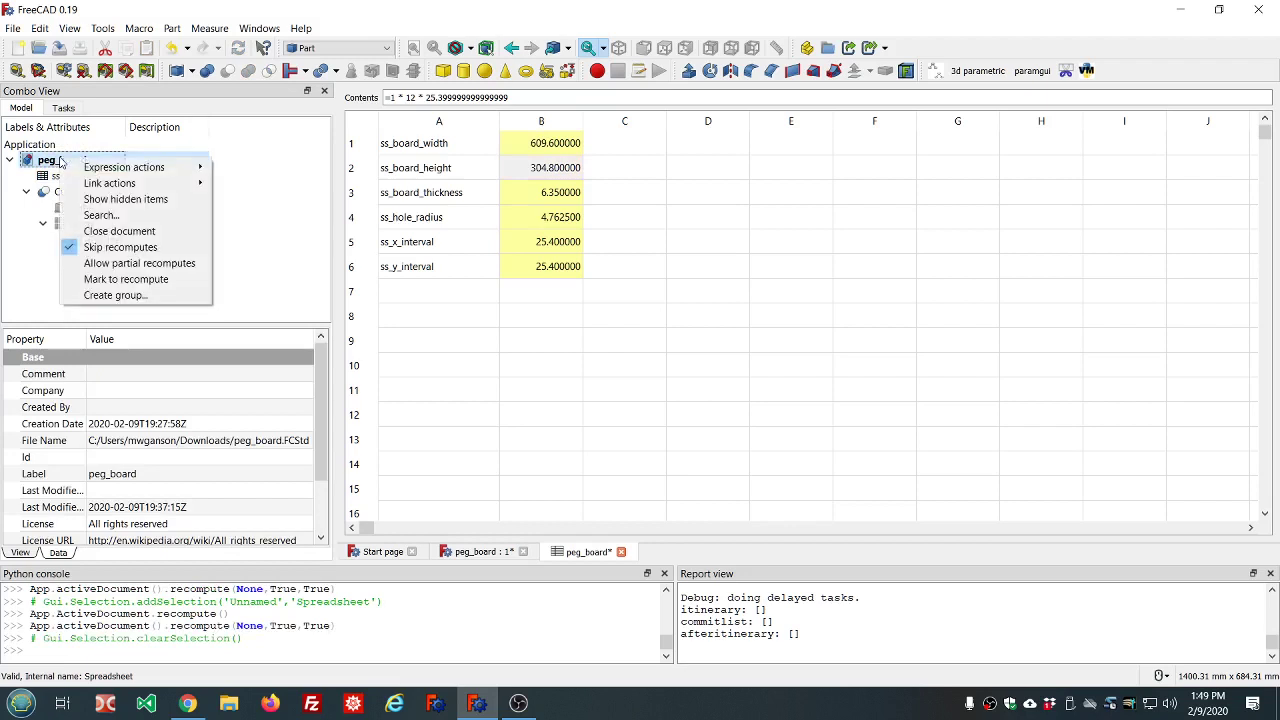
pyautogui.click(110, 247)
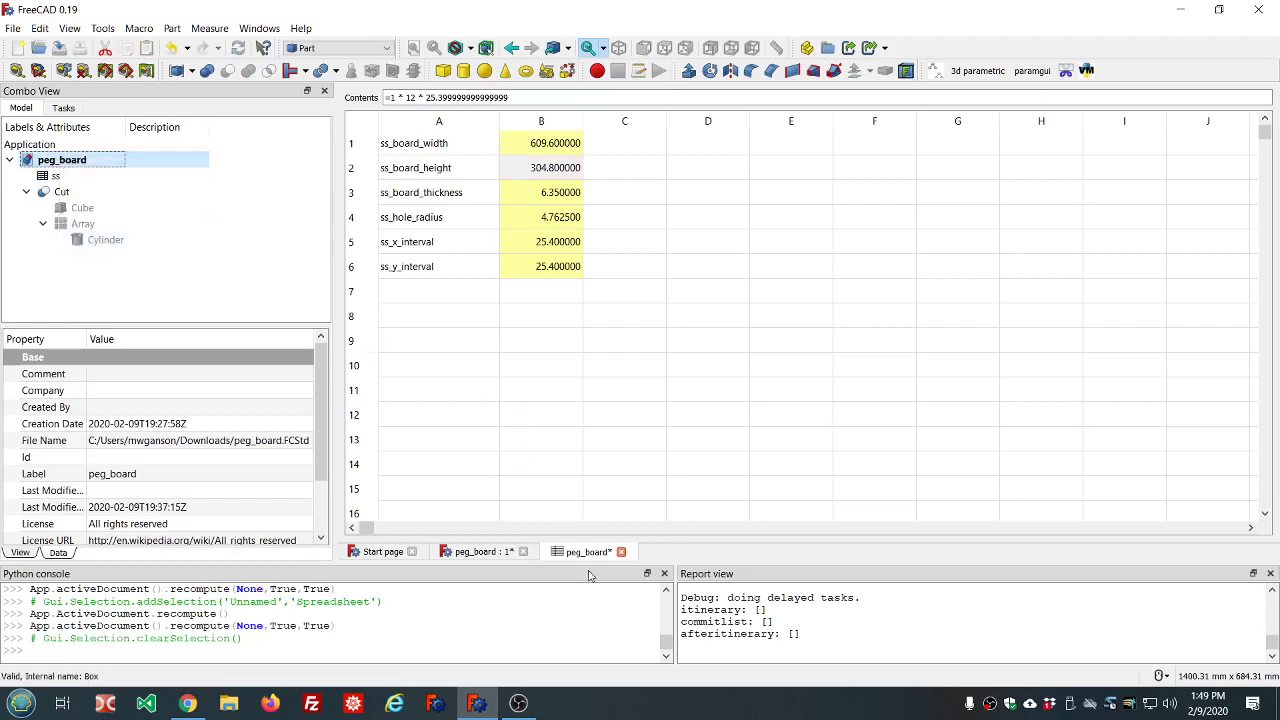
pyautogui.click(482, 552)
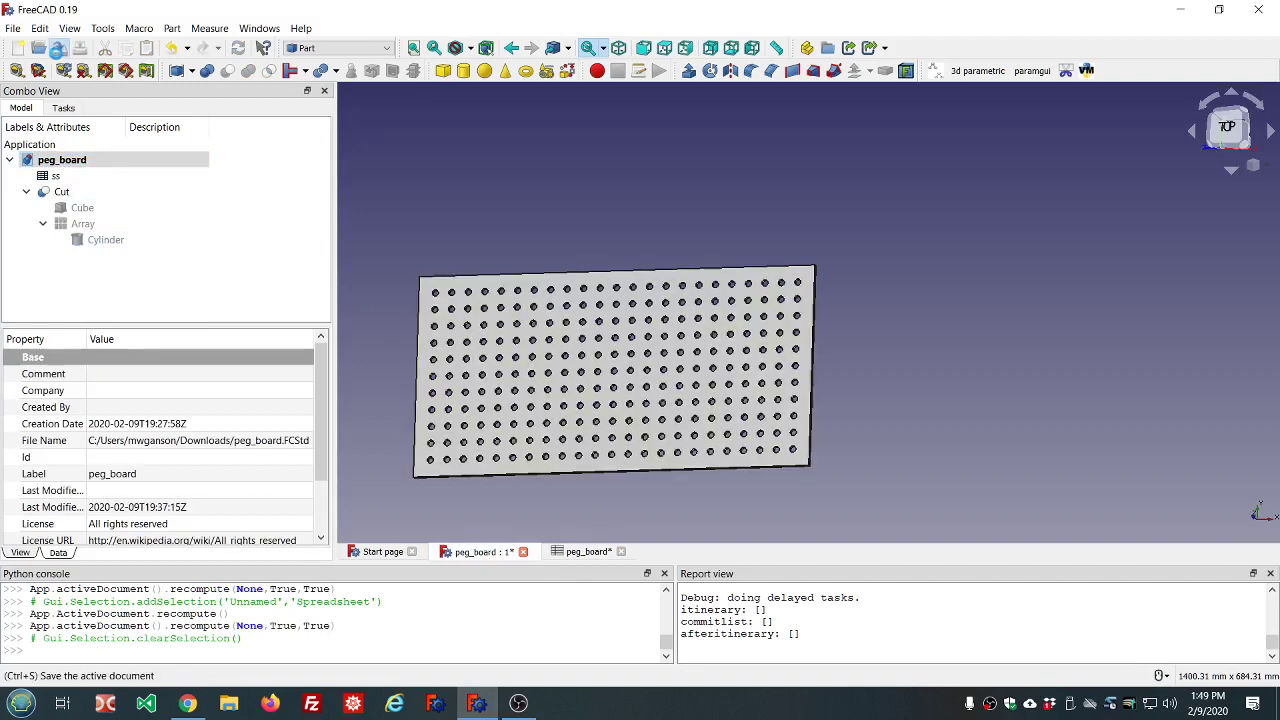
pyautogui.click(58, 49)
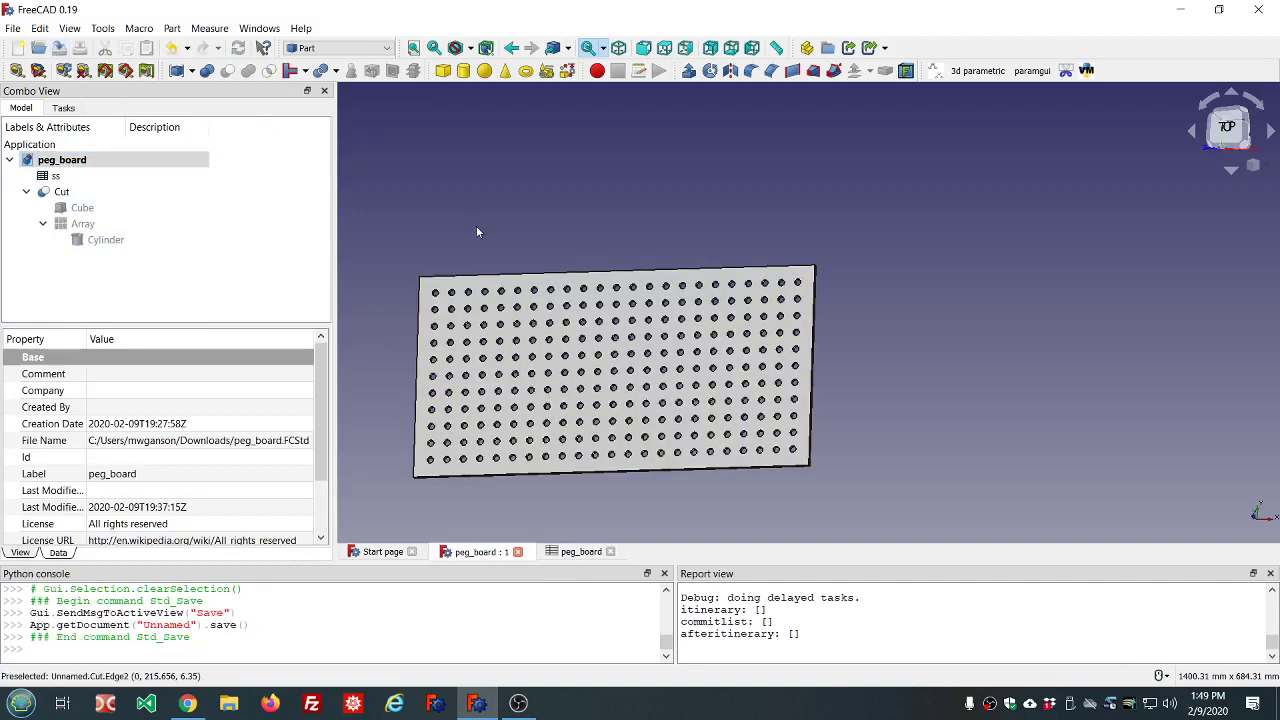
# Remove the hole nearest the board's upper-right corner from the Cut with Defeaturing and inspect the result.
pyautogui.scroll(-2, 478, 231)
pyautogui.scroll(2, 511, 366)
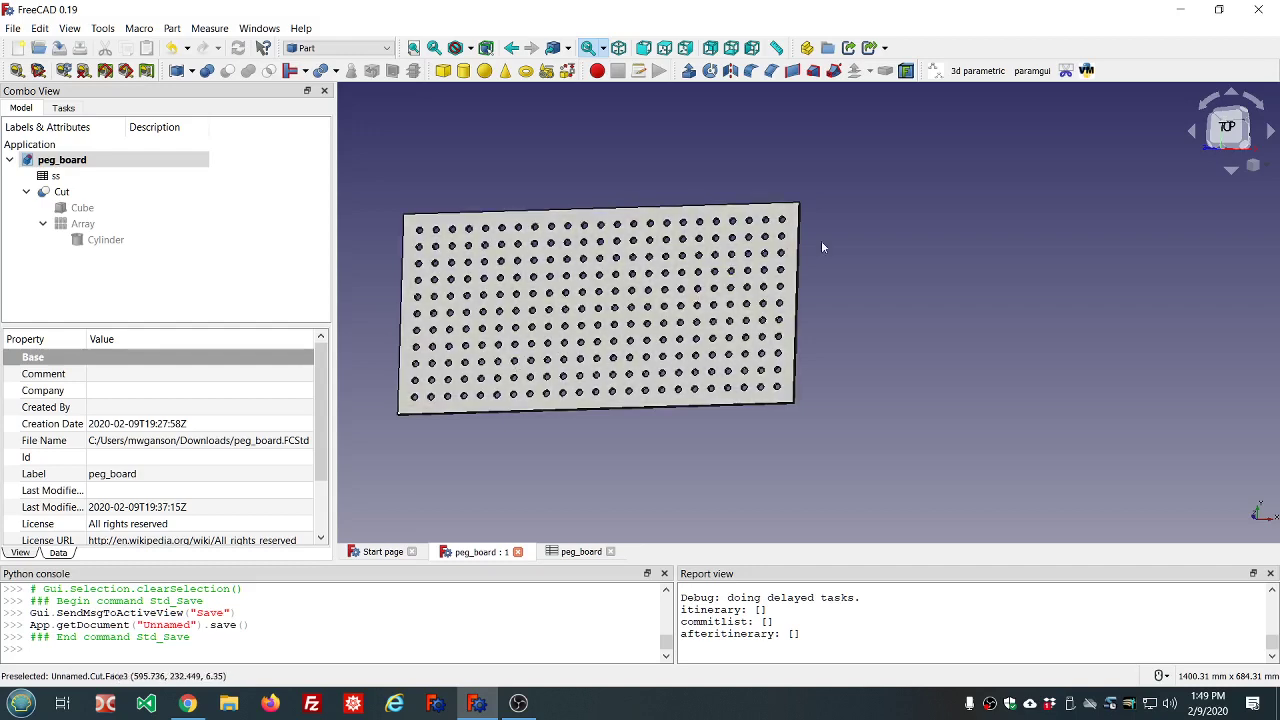
pyautogui.scroll(10, 785, 224)
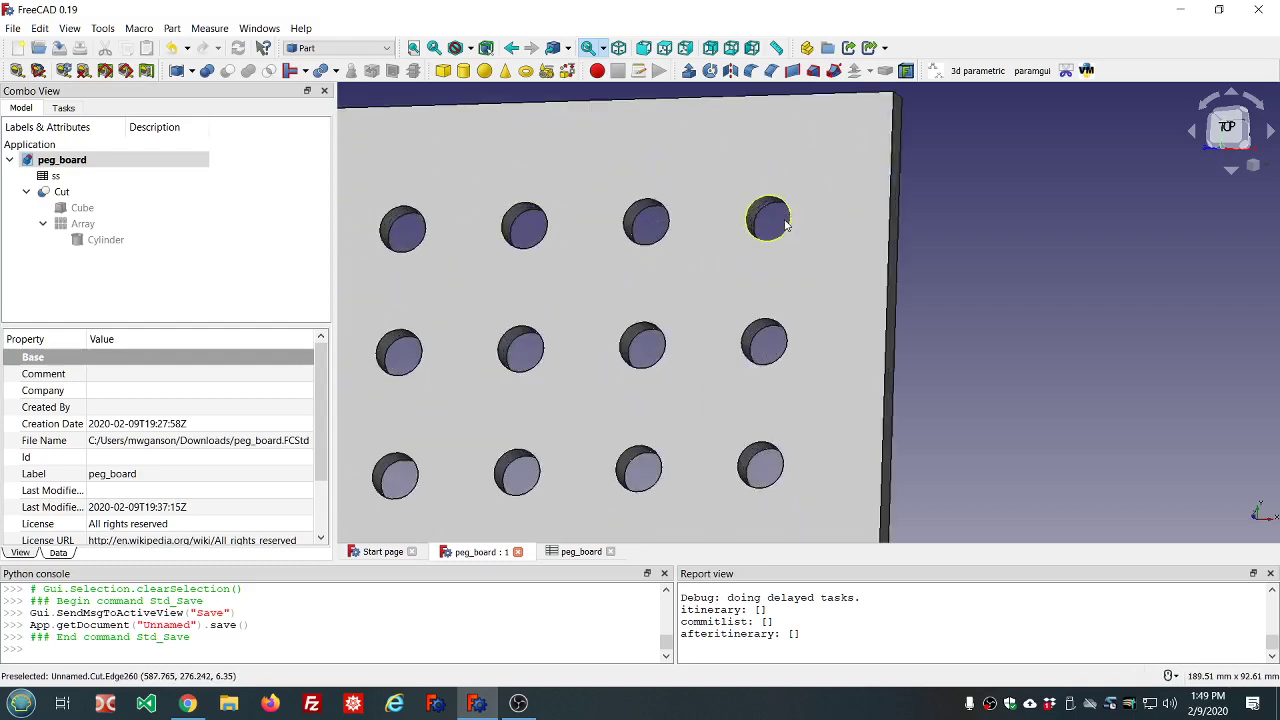
pyautogui.scroll(-4, 785, 224)
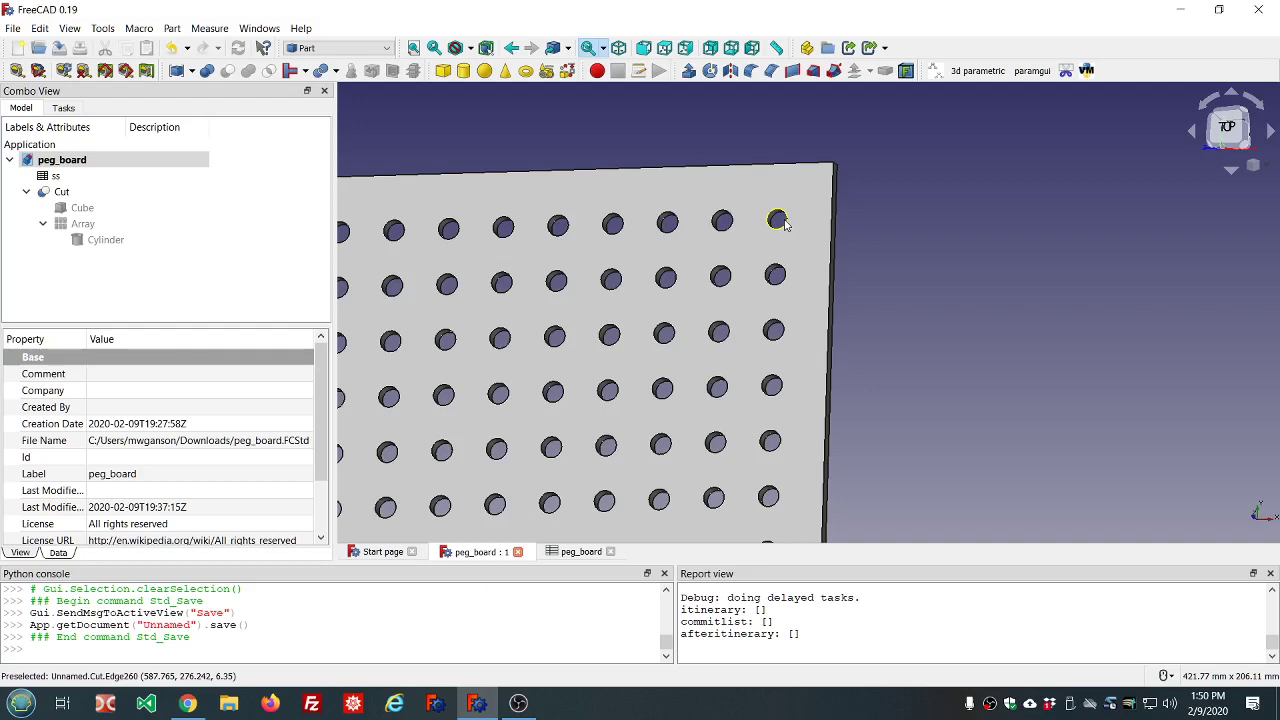
pyautogui.scroll(5, 785, 224)
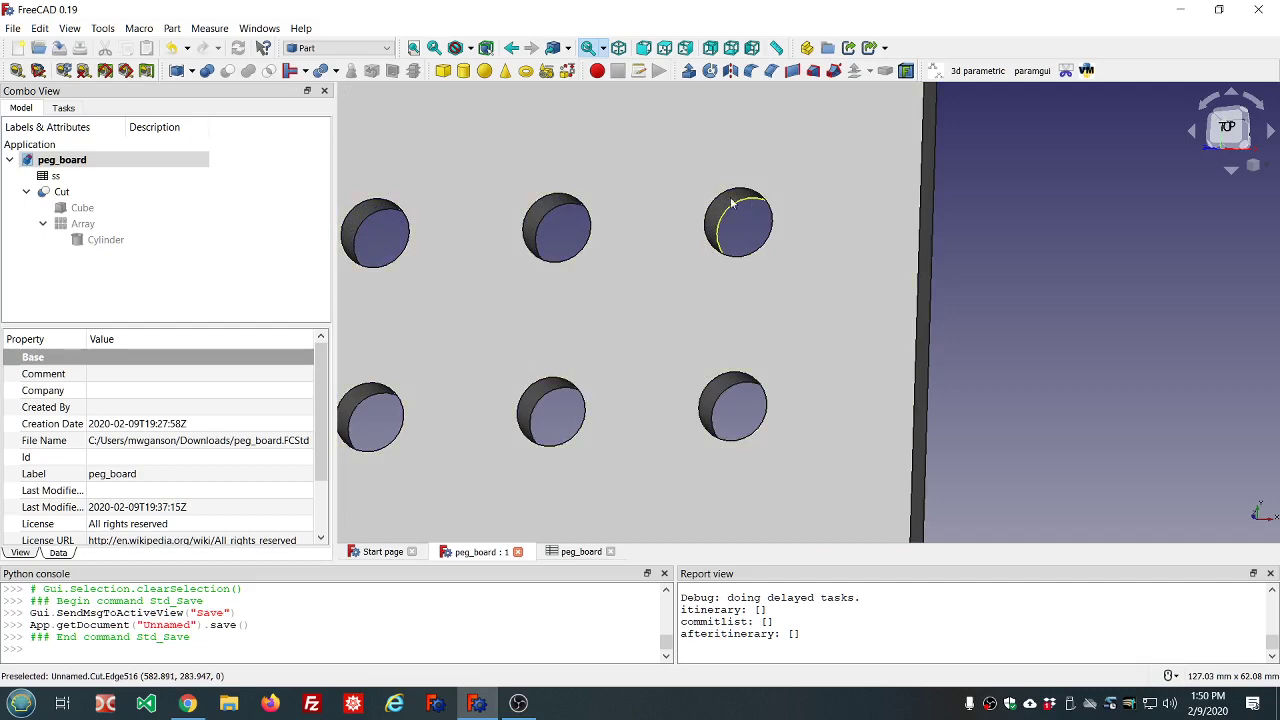
pyautogui.click(727, 203)
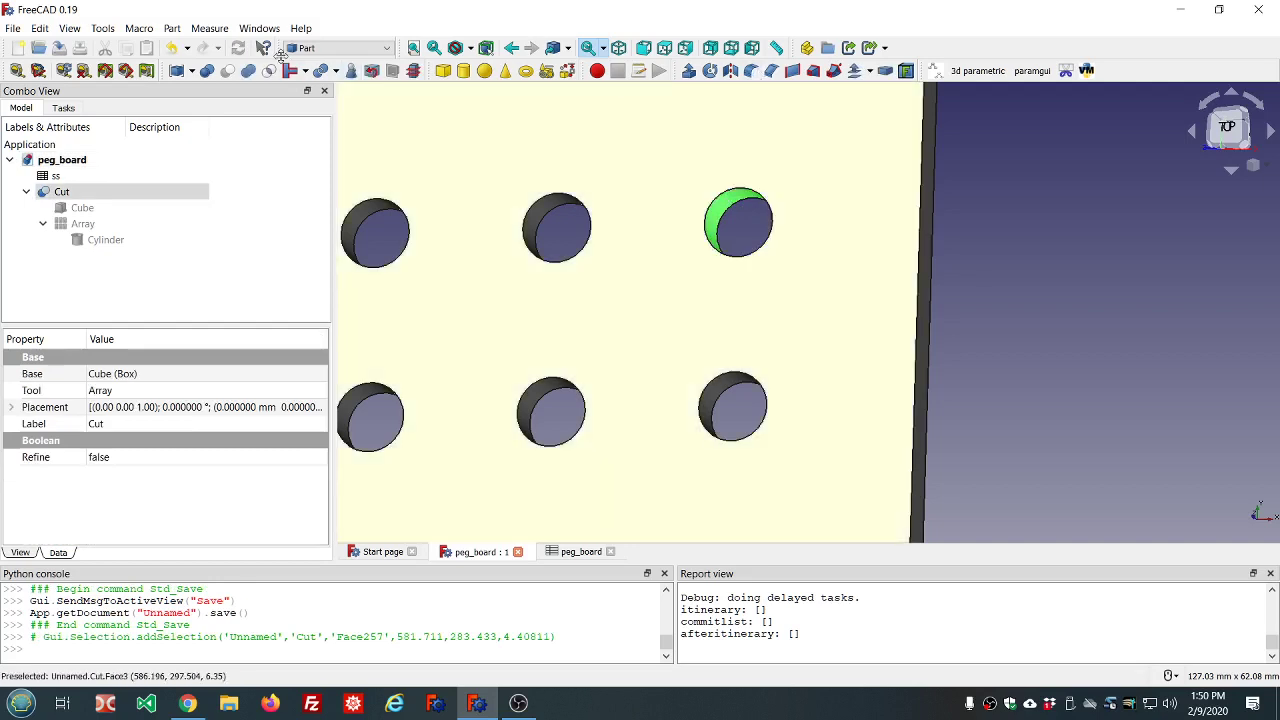
pyautogui.click(372, 71)
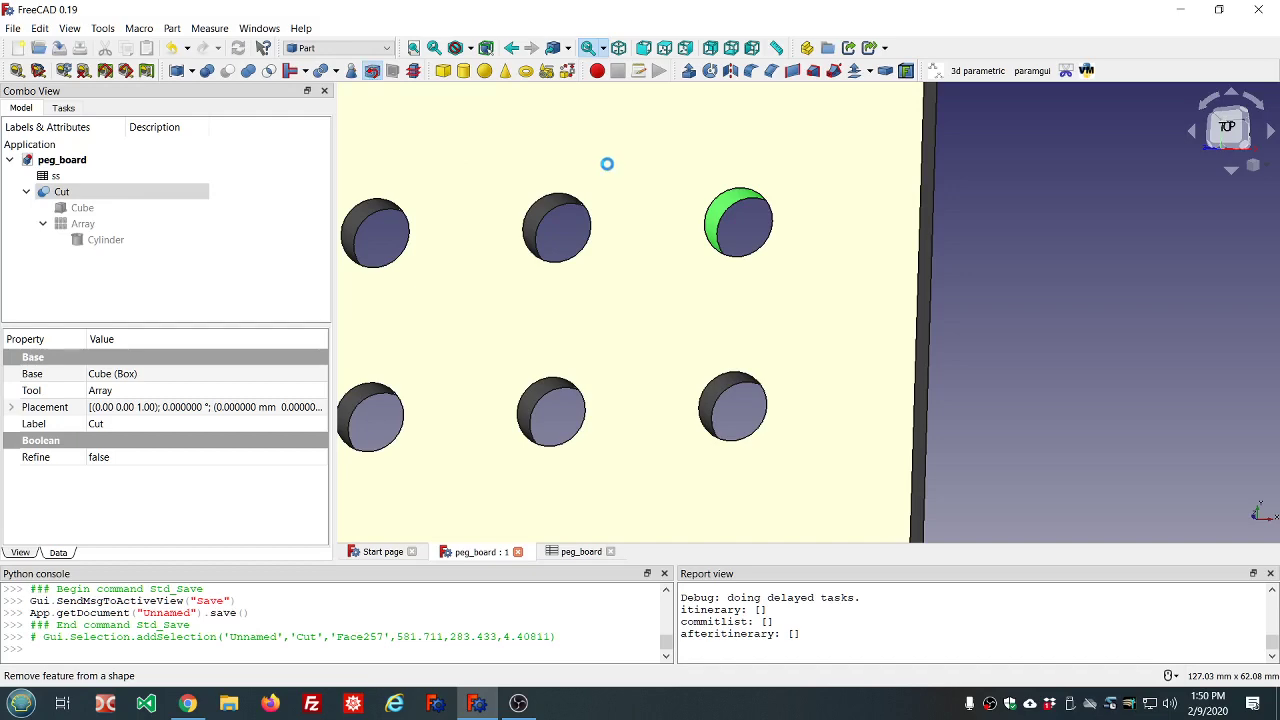
pyautogui.scroll(-4, 640, 196)
pyautogui.scroll(-5, 655, 198)
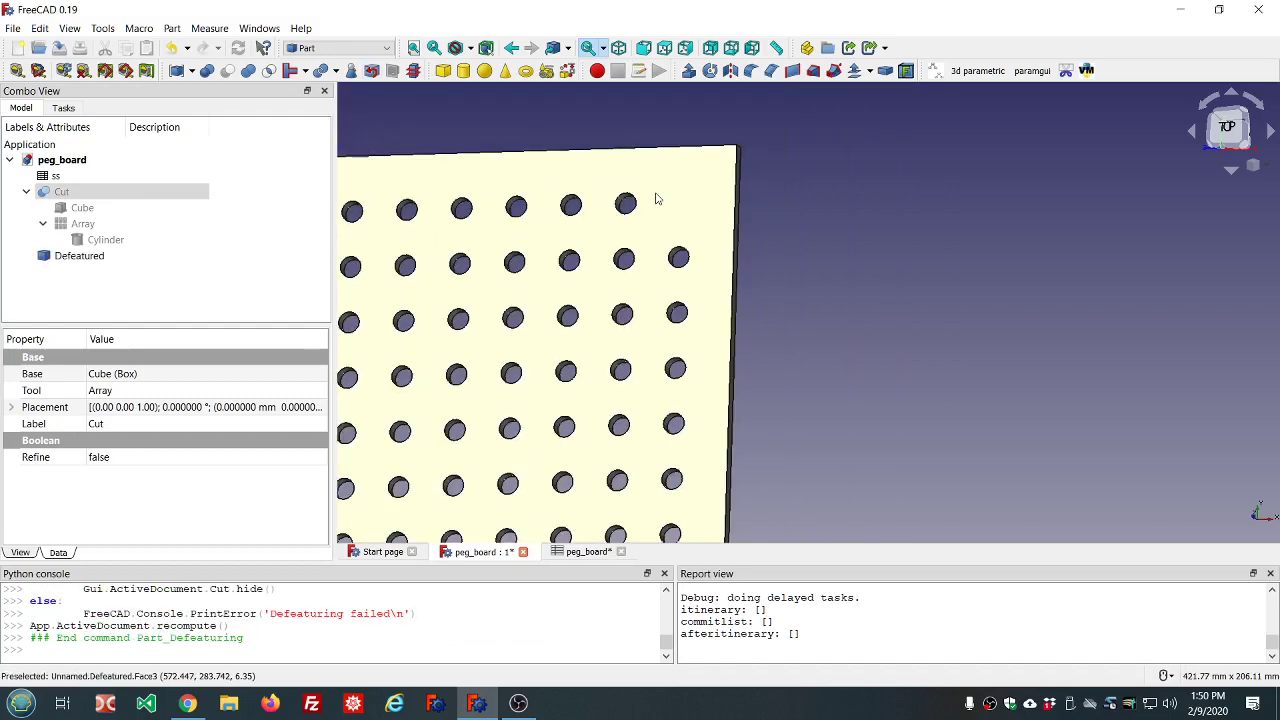
pyautogui.scroll(-2, 565, 214)
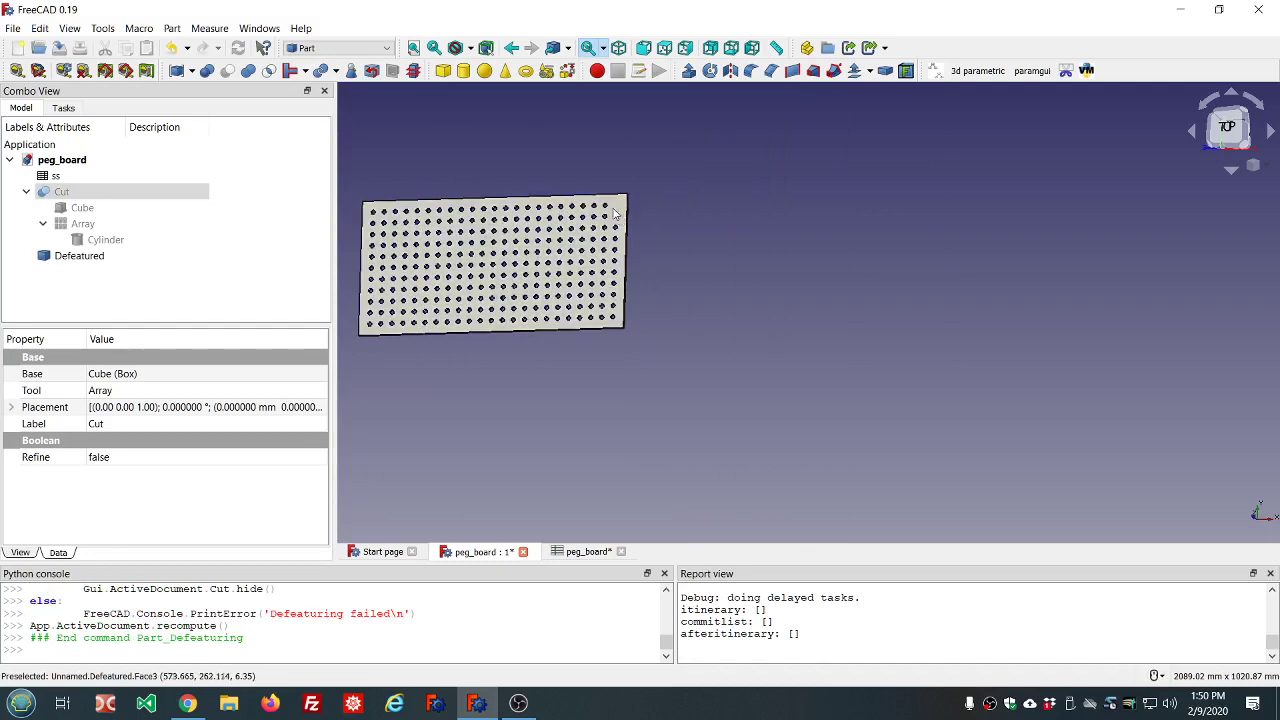
pyautogui.scroll(6, 603, 212)
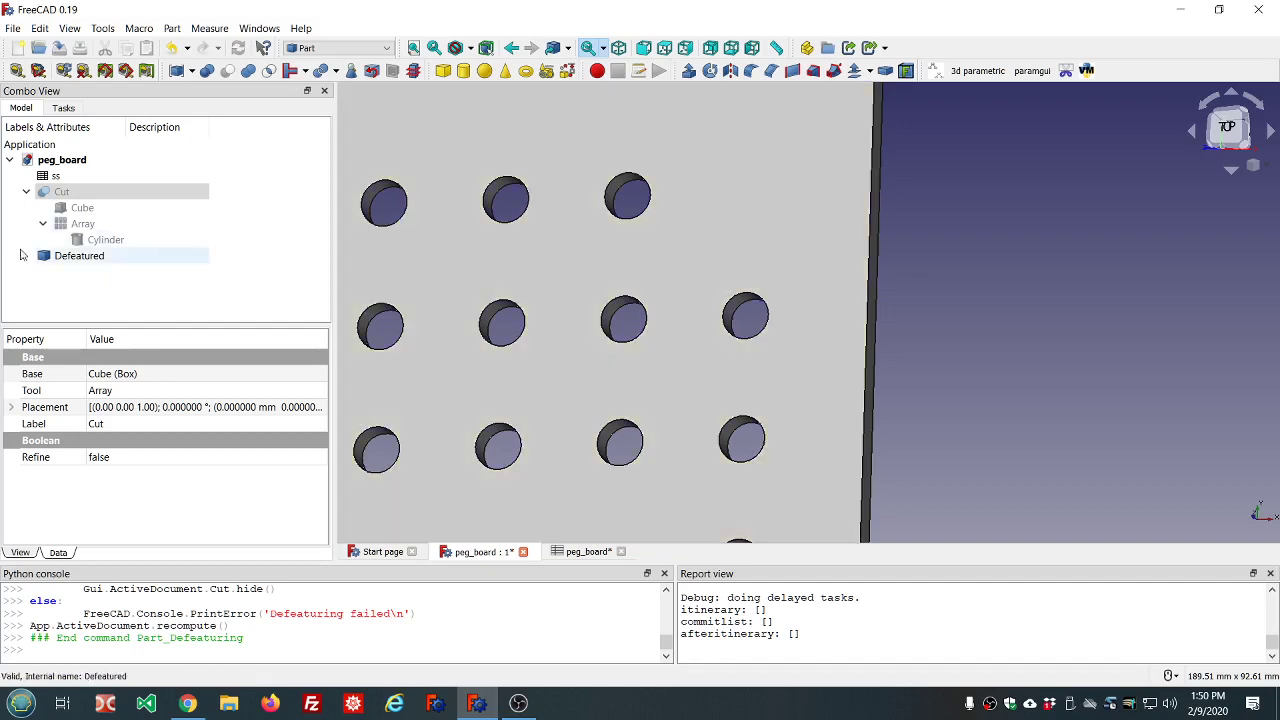
# Delete the Defeatured object and make the original Cut visible again.
pyautogui.click(67, 258)
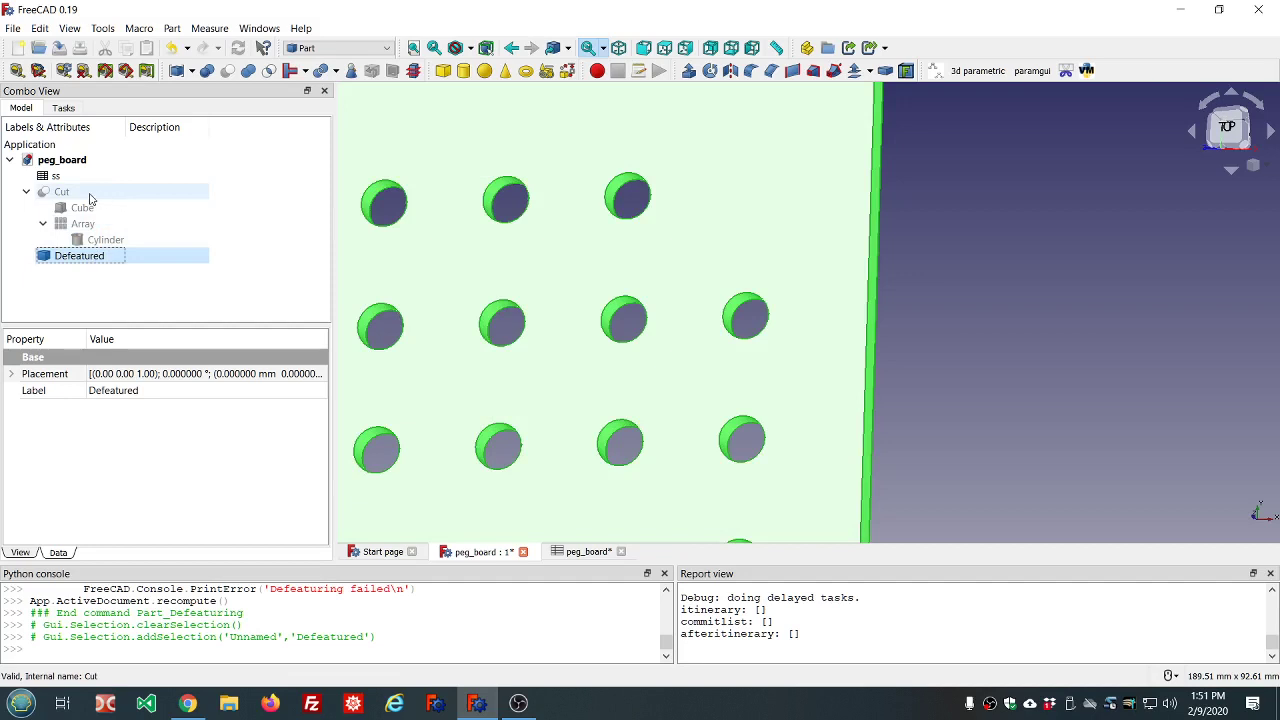
pyautogui.scroll(-3, 593, 258)
pyautogui.scroll(-2, 593, 258)
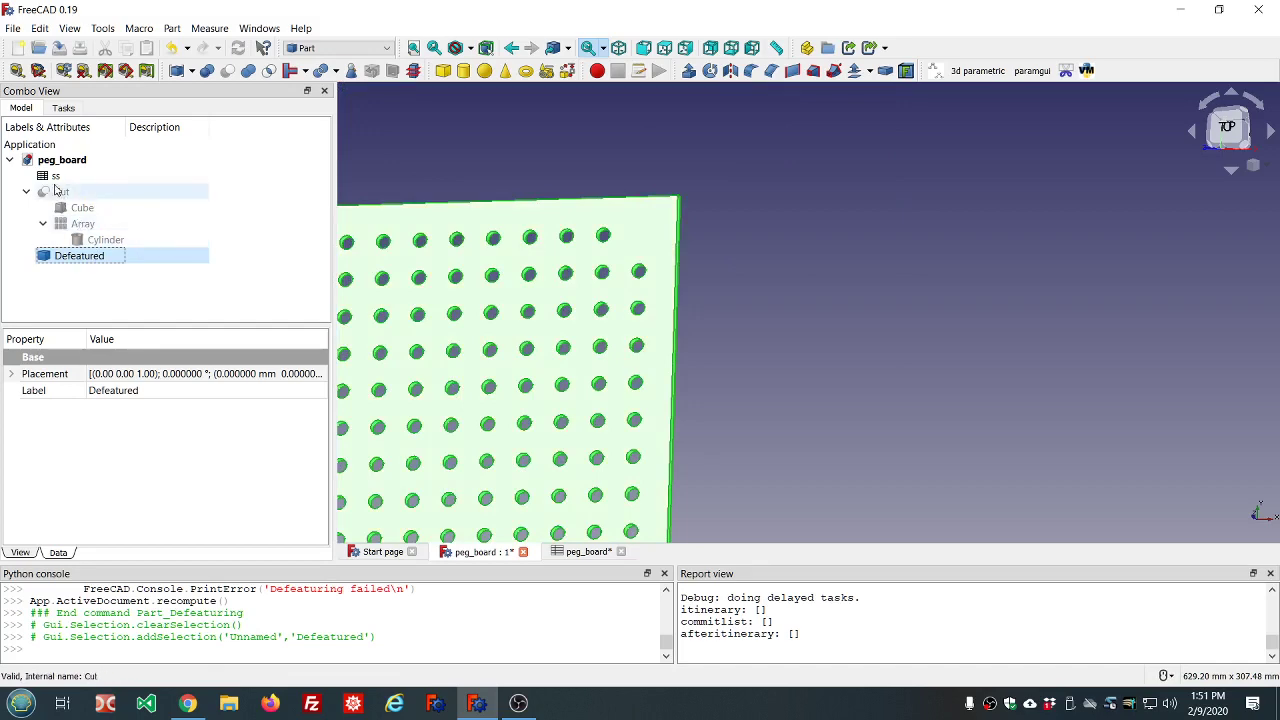
pyautogui.click(57, 297)
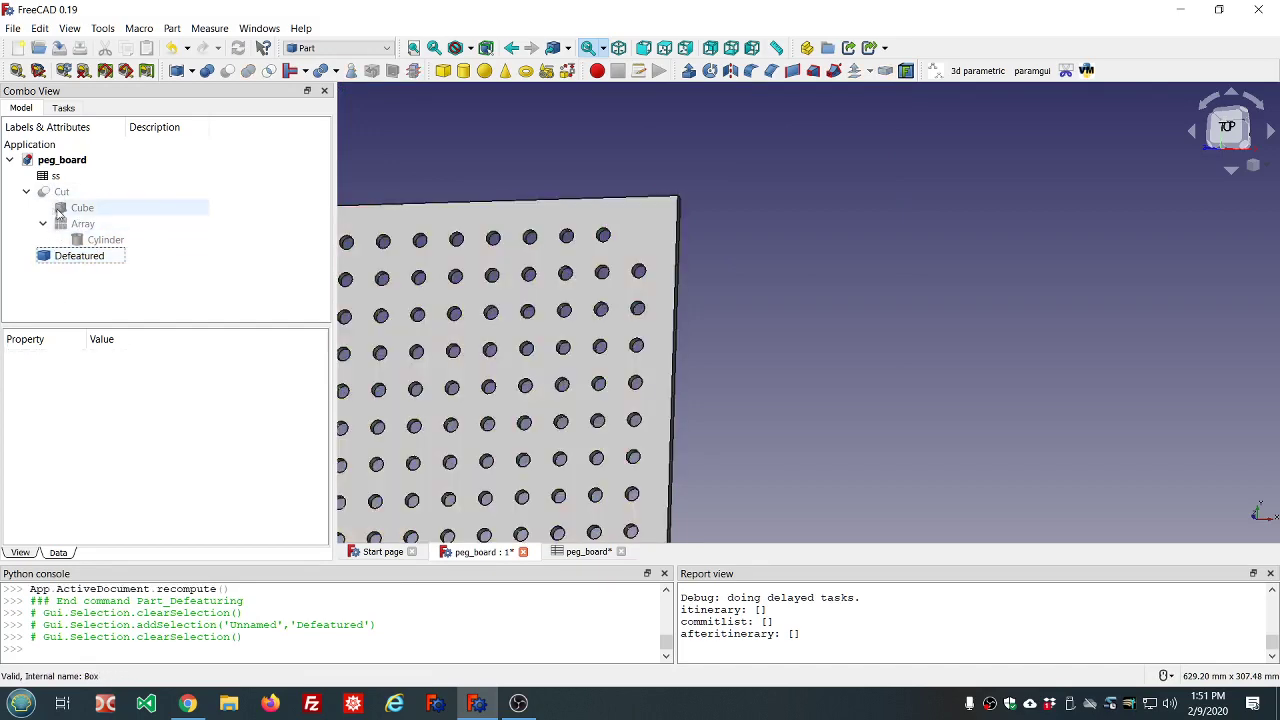
pyautogui.click(85, 256)
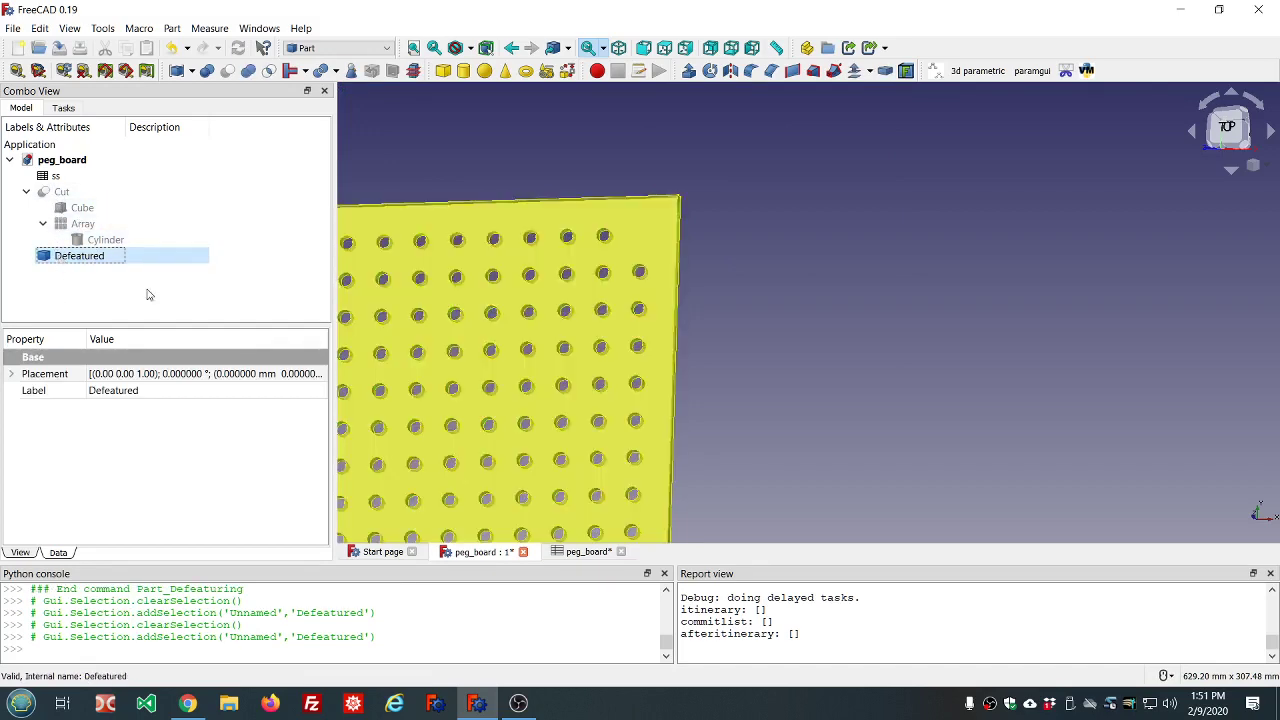
pyautogui.press('Delete')
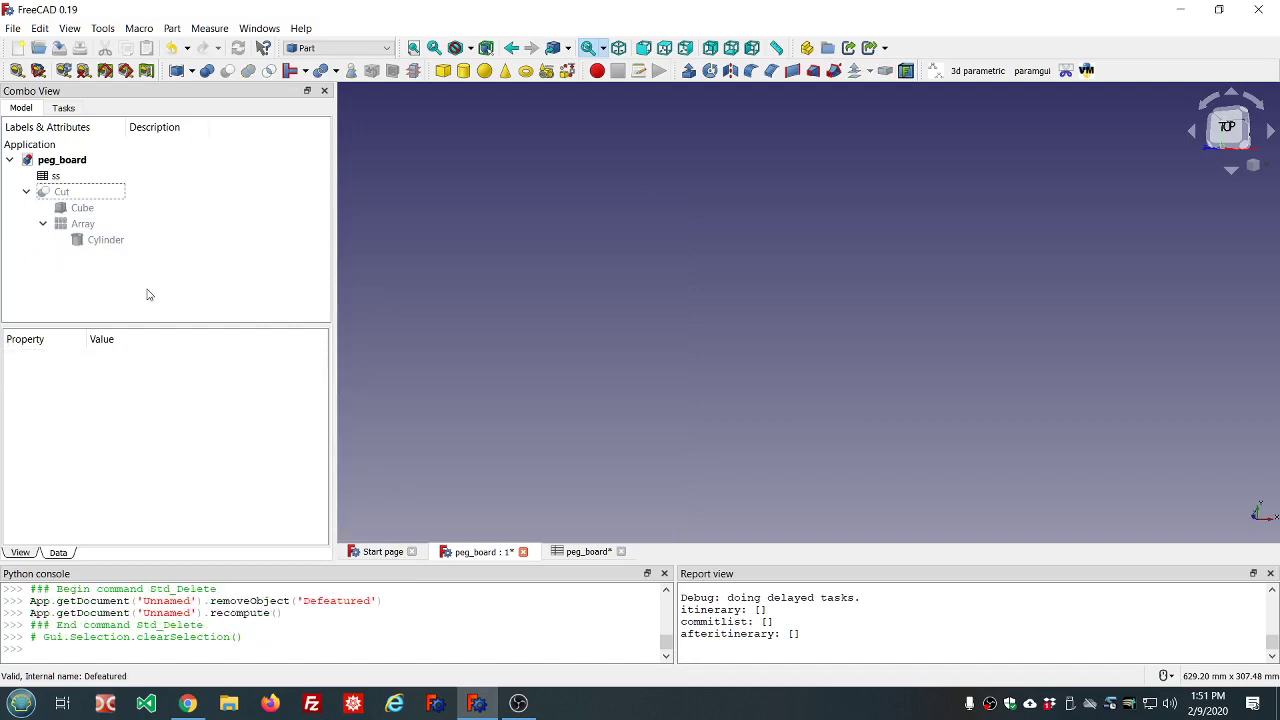
pyautogui.click(84, 197)
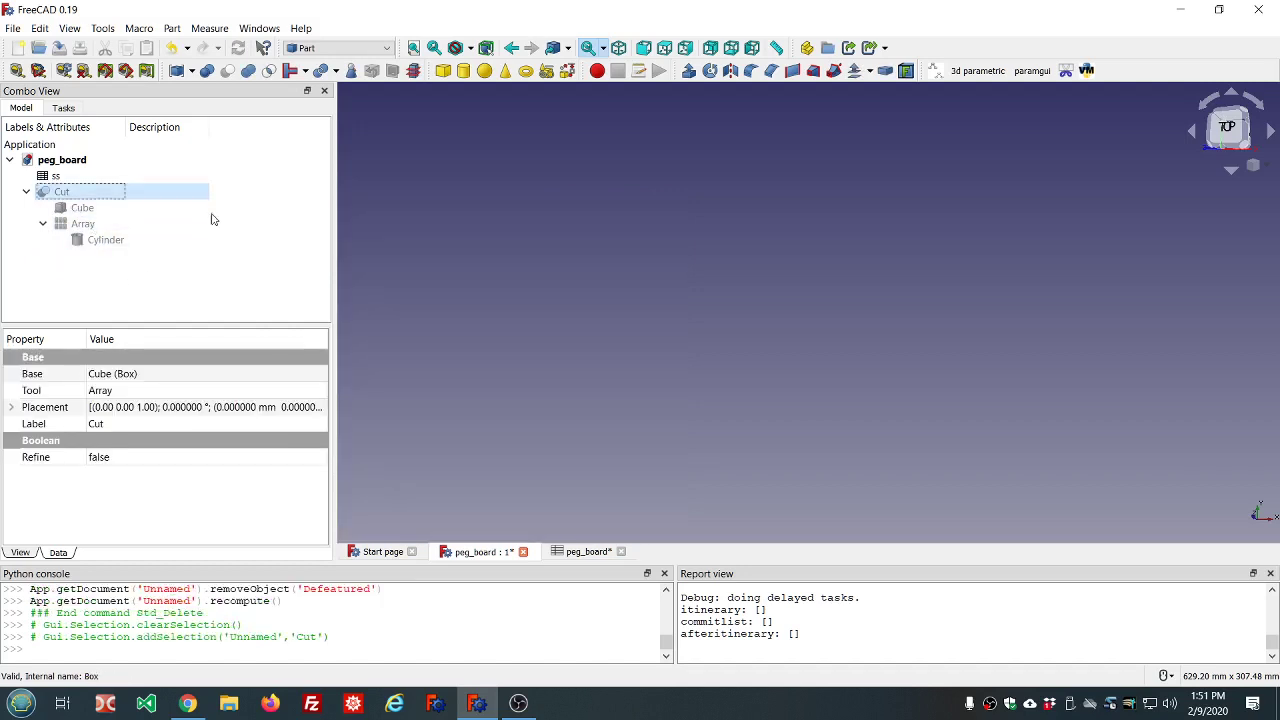
pyautogui.press('space')
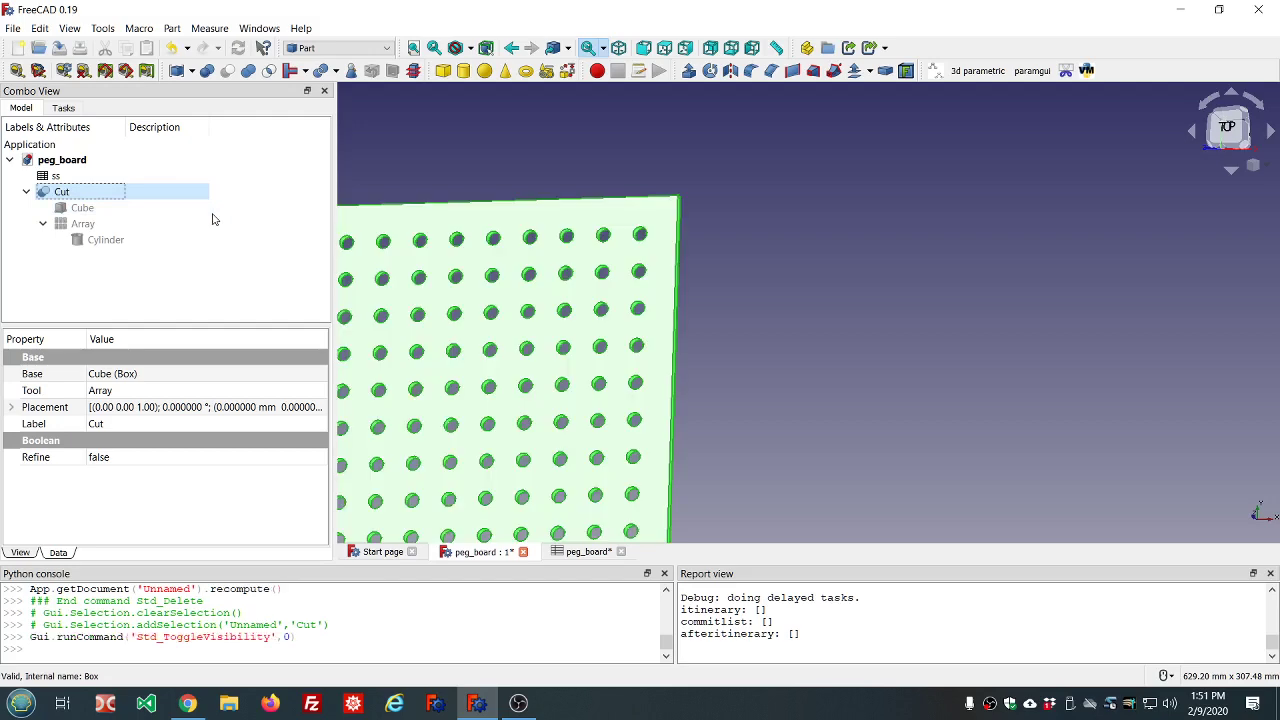
# Explode the Array compound into separate cylinders and expand the Exploded Array group.
pyautogui.scroll(-5, 512, 270)
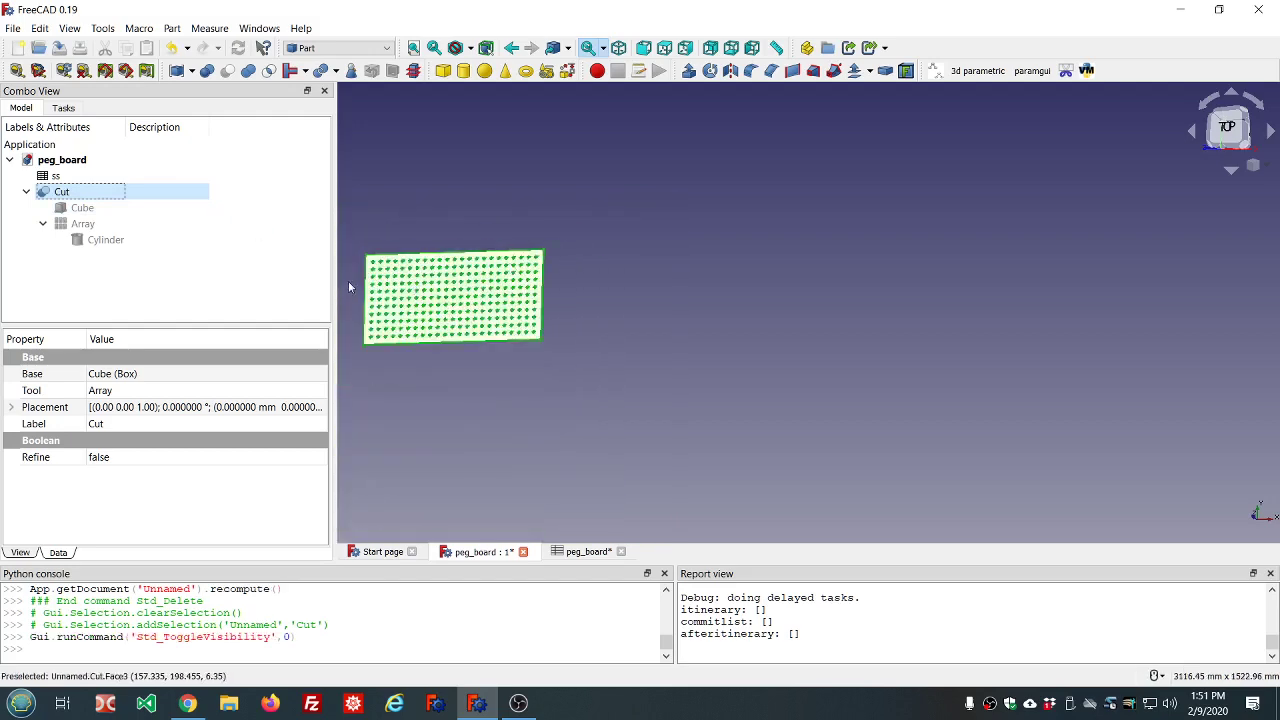
pyautogui.scroll(5, 350, 281)
pyautogui.scroll(-2, 377, 283)
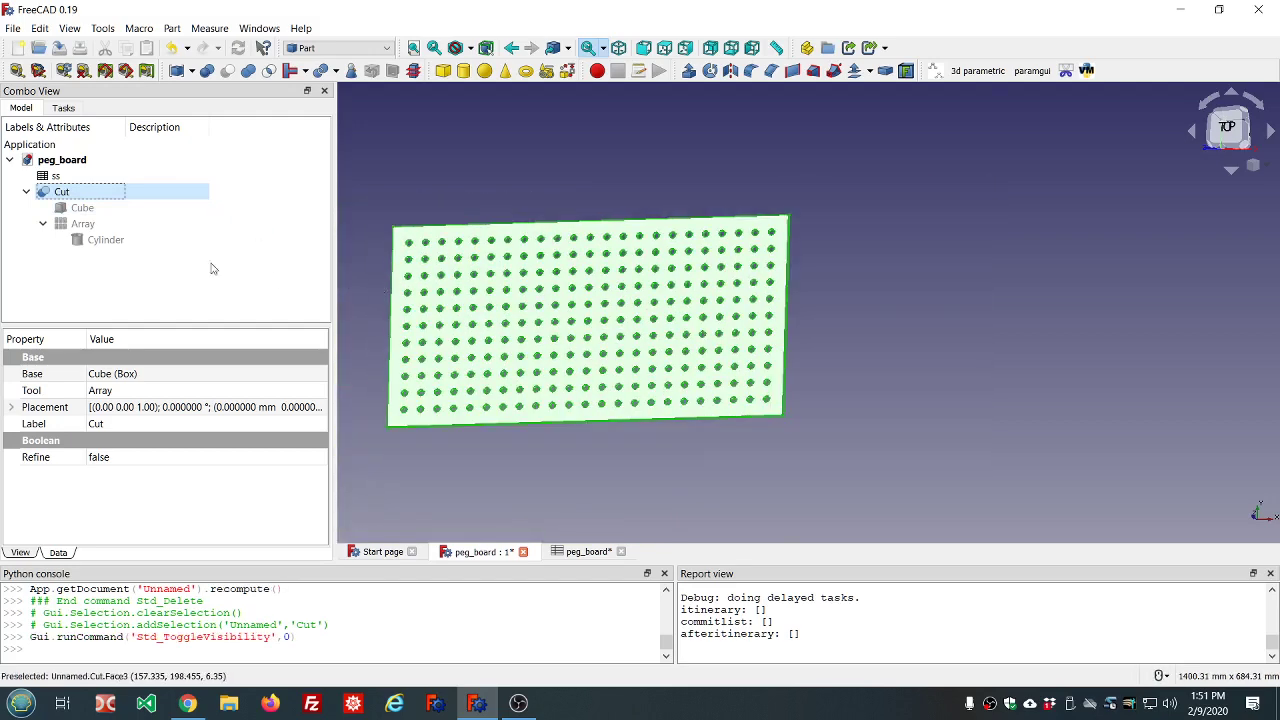
pyautogui.click(79, 226)
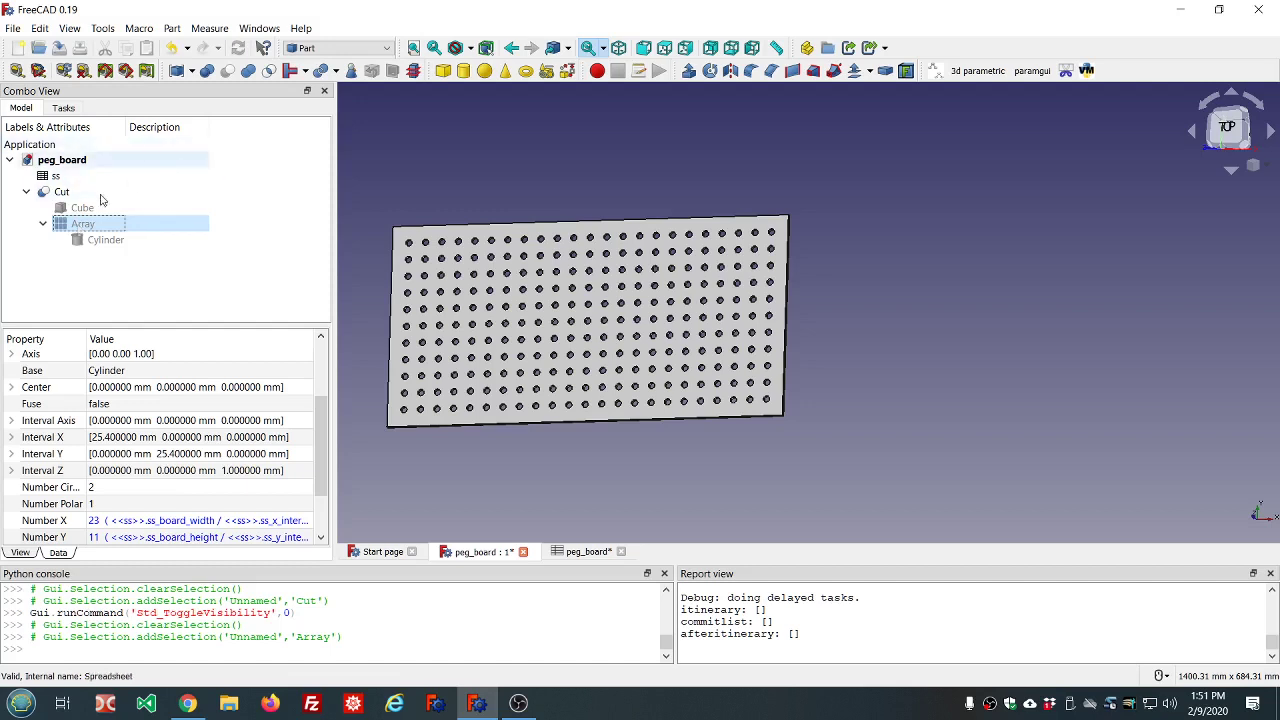
pyautogui.click(193, 72)
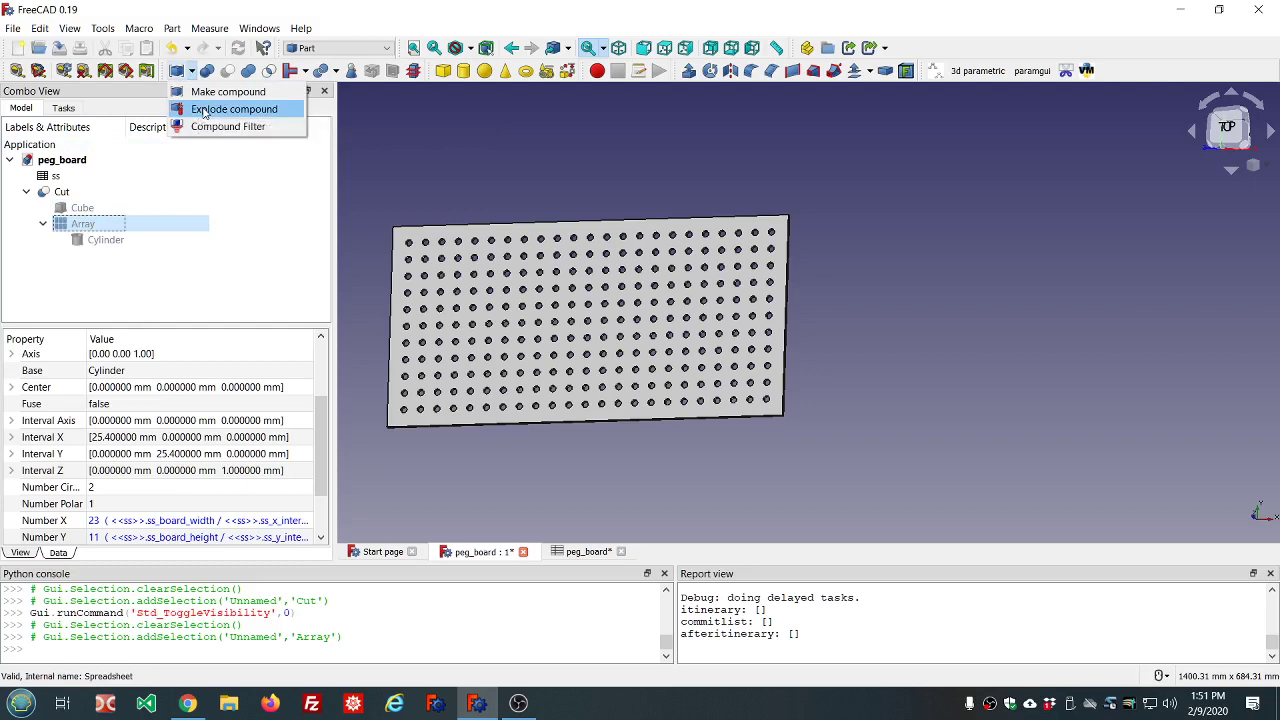
pyautogui.press('Escape')
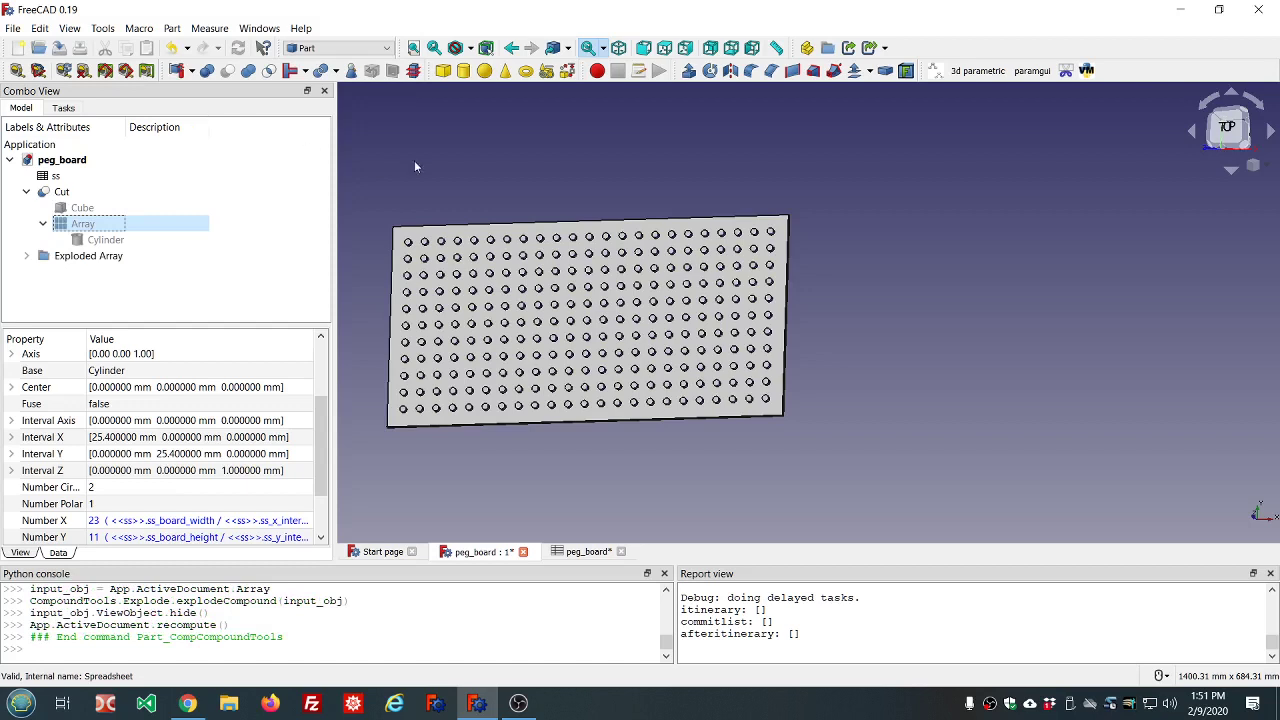
pyautogui.click(26, 256)
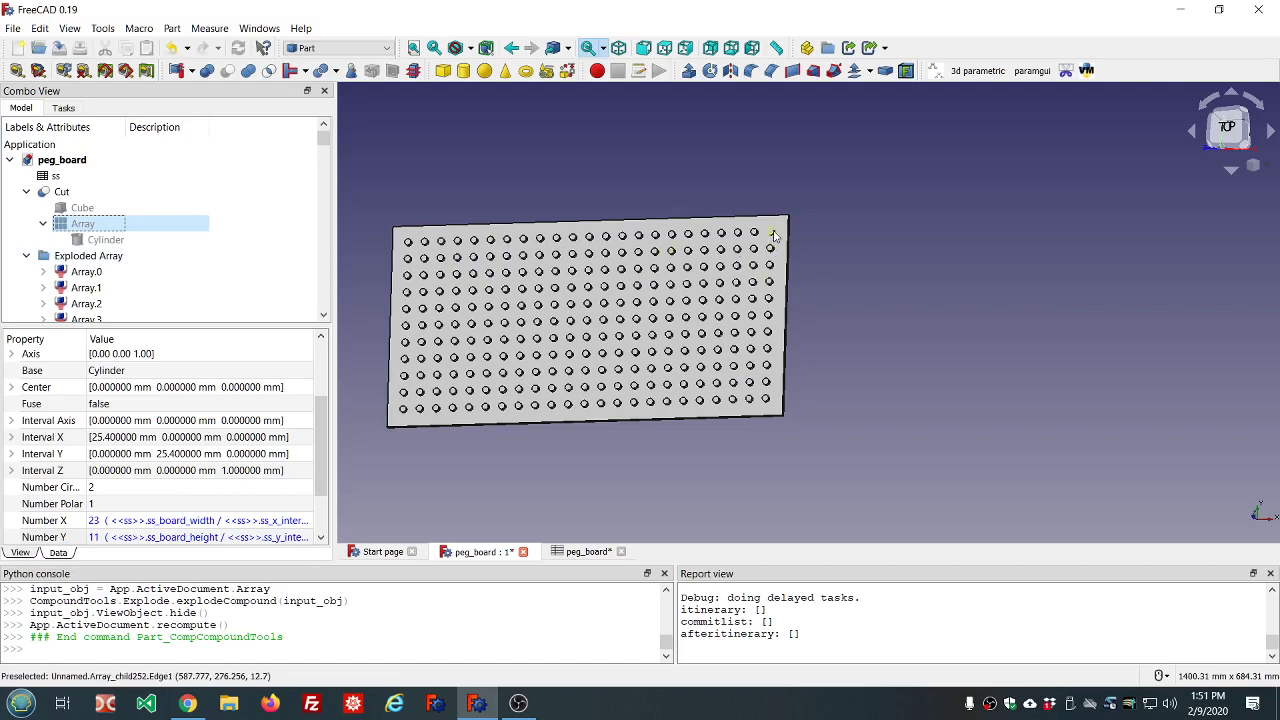
# Hide the Cut and delete Array.252, the exploded cylinder at the grid's upper-right corner.
pyautogui.click(60, 193)
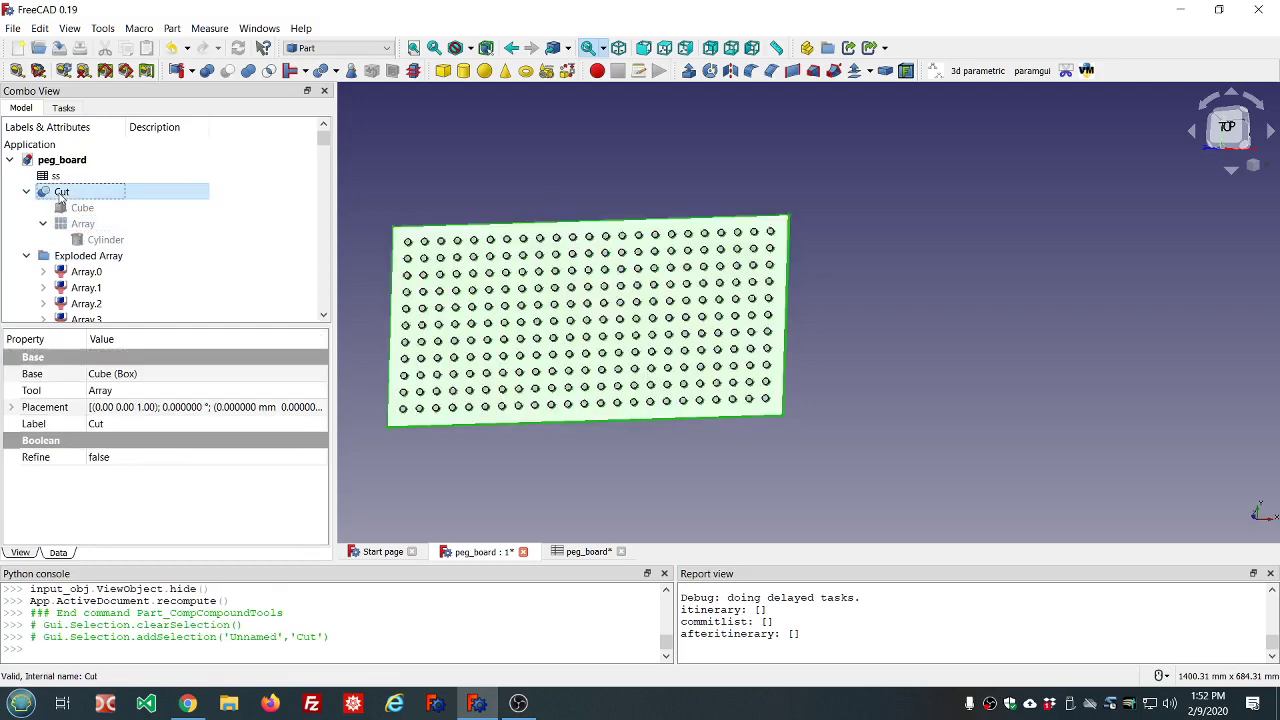
pyautogui.press('space')
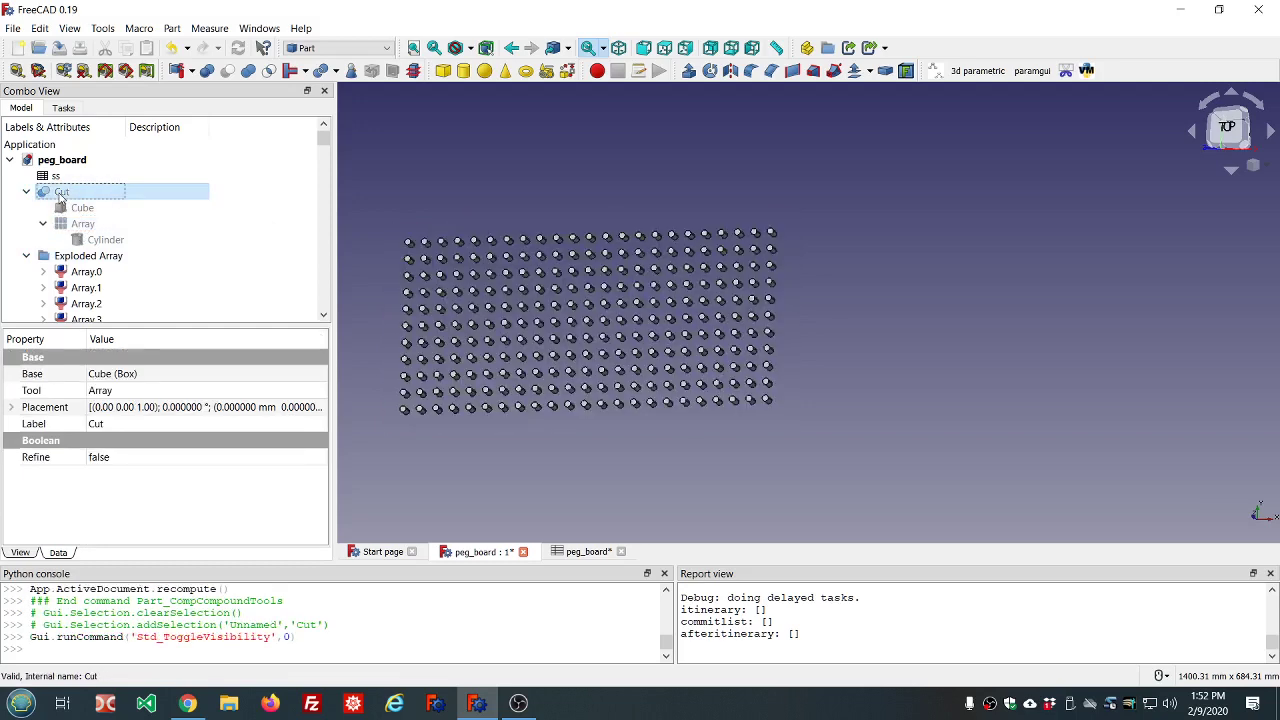
pyautogui.scroll(4, 740, 228)
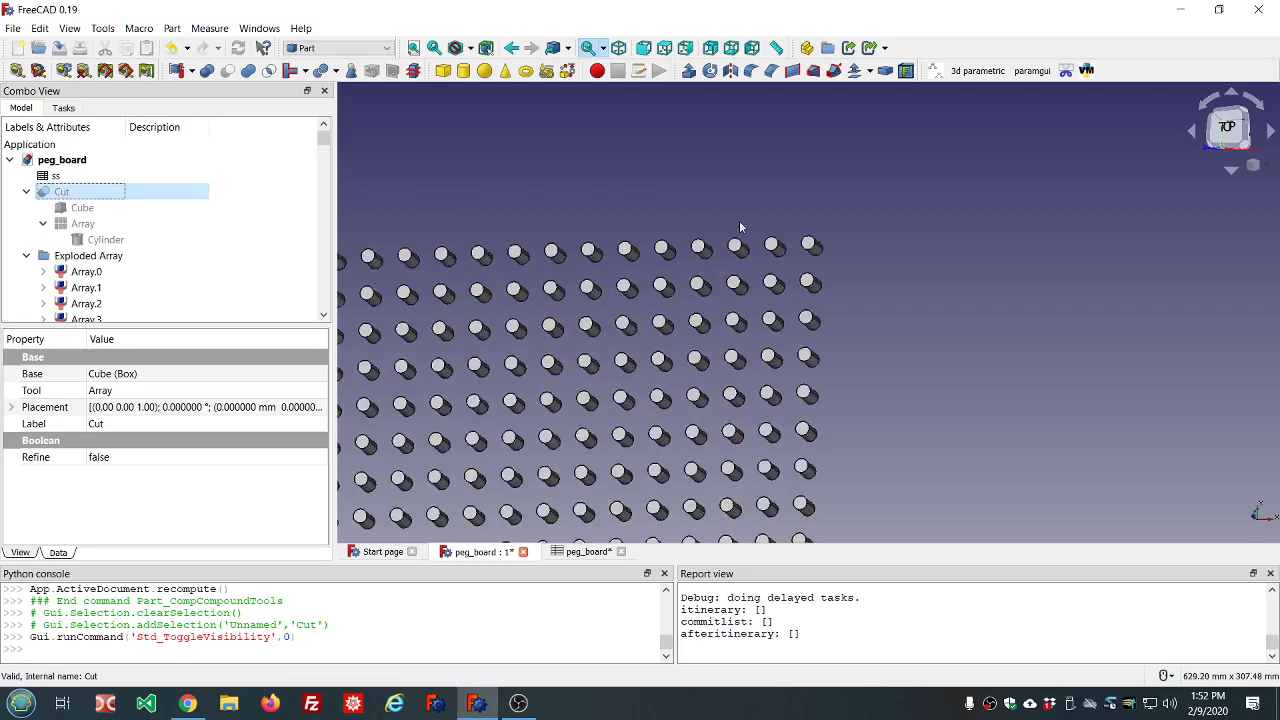
pyautogui.click(812, 248)
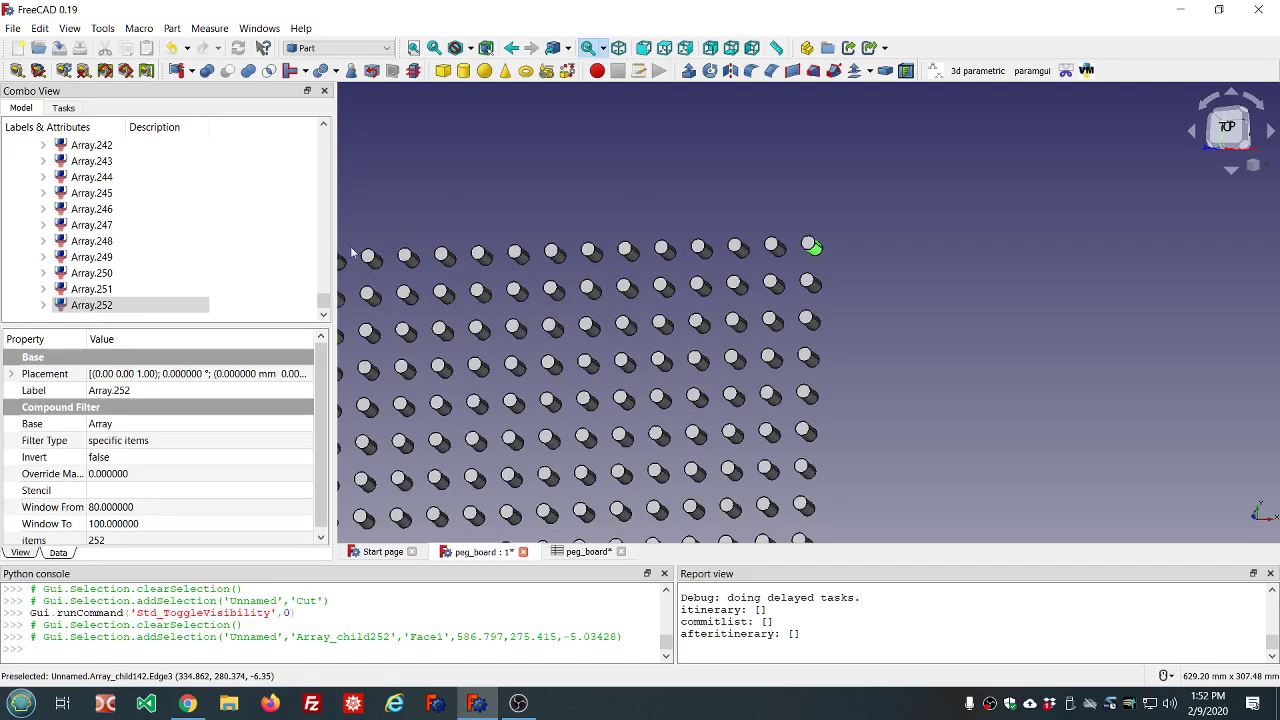
pyautogui.scroll(13, 127, 265)
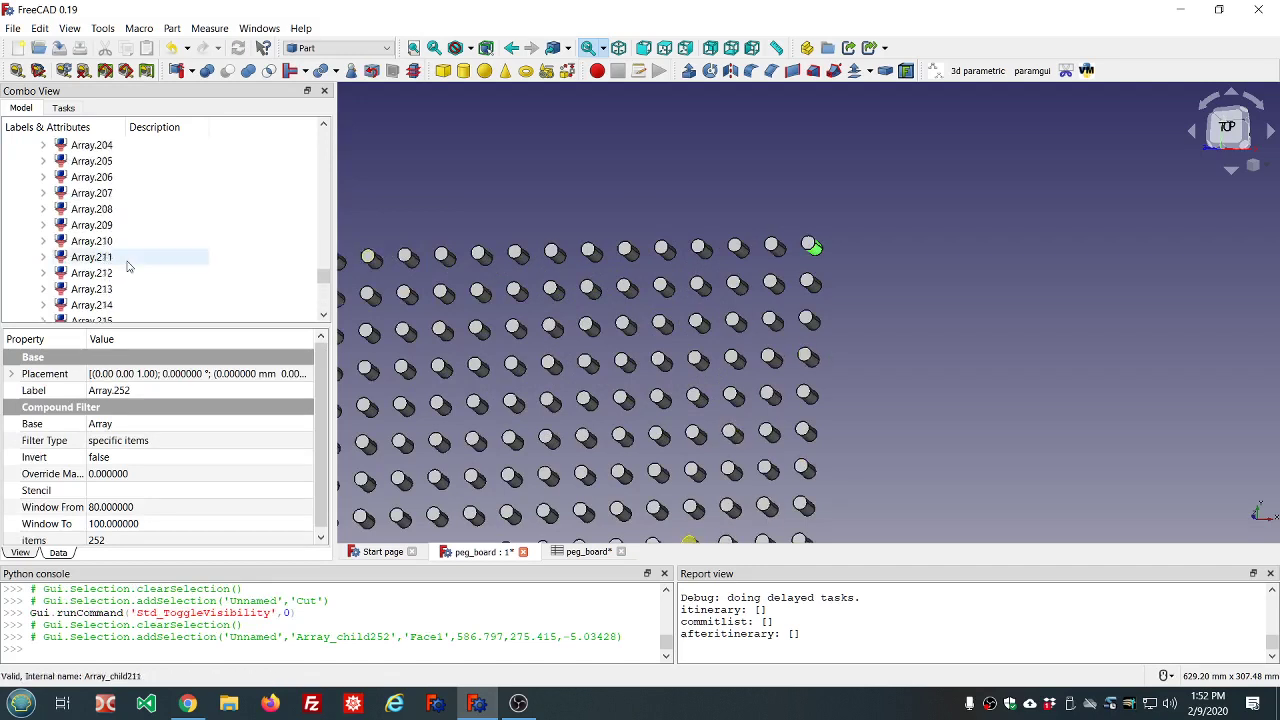
pyautogui.scroll(-13, 127, 265)
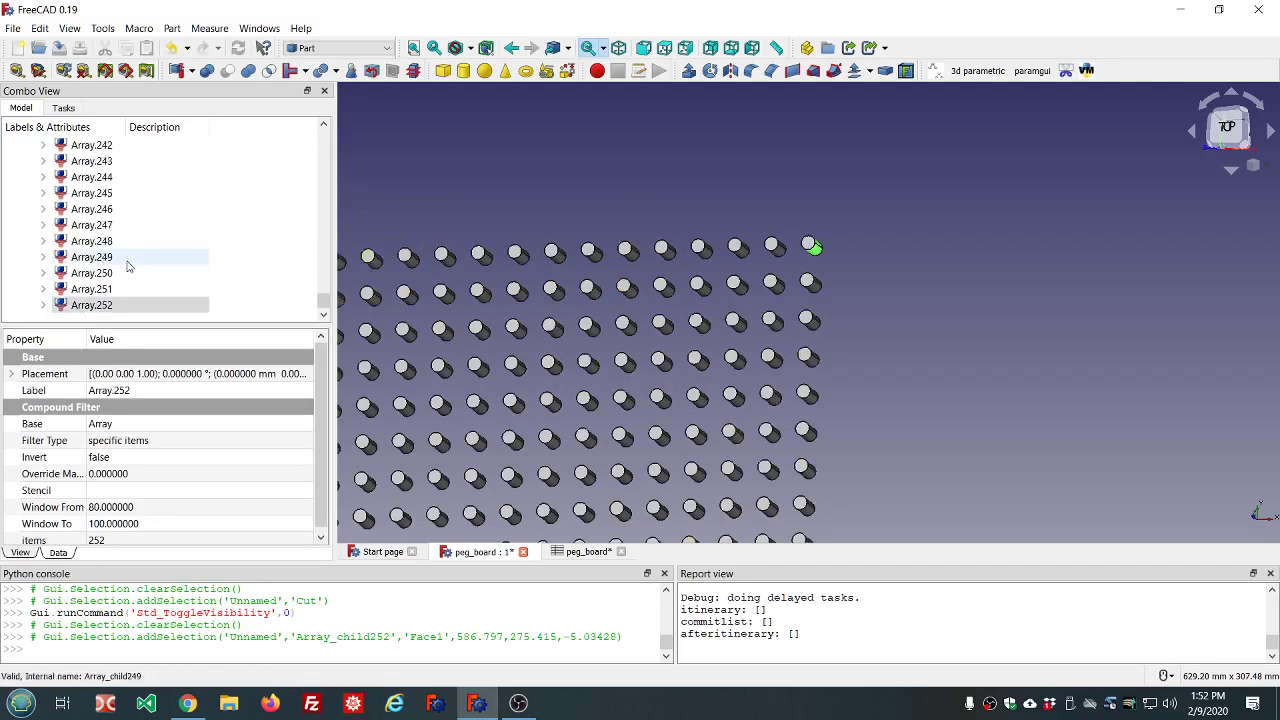
pyautogui.click(96, 309)
pyautogui.press('Delete')
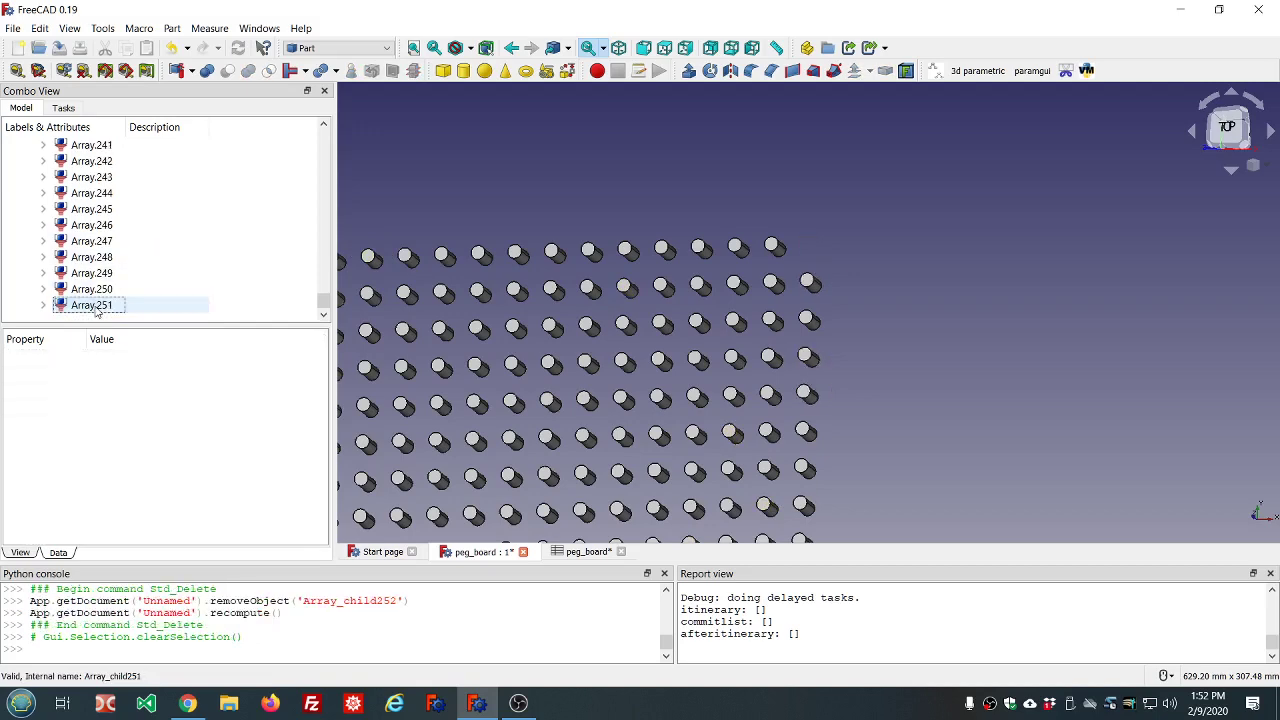
# Collapse the Exploded Array group and make the Cut visible again.
pyautogui.scroll(-4, 558, 212)
pyautogui.scroll(-6, 558, 212)
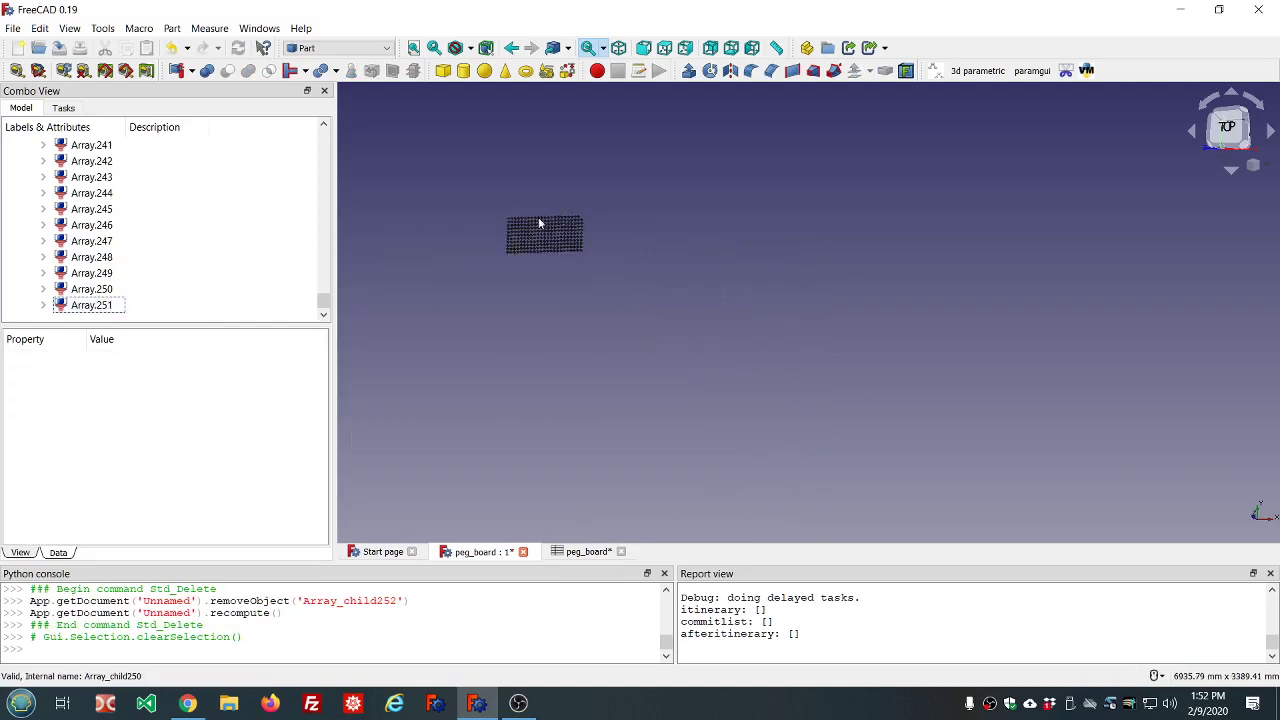
pyautogui.click(202, 235)
pyautogui.scroll(15, 192, 234)
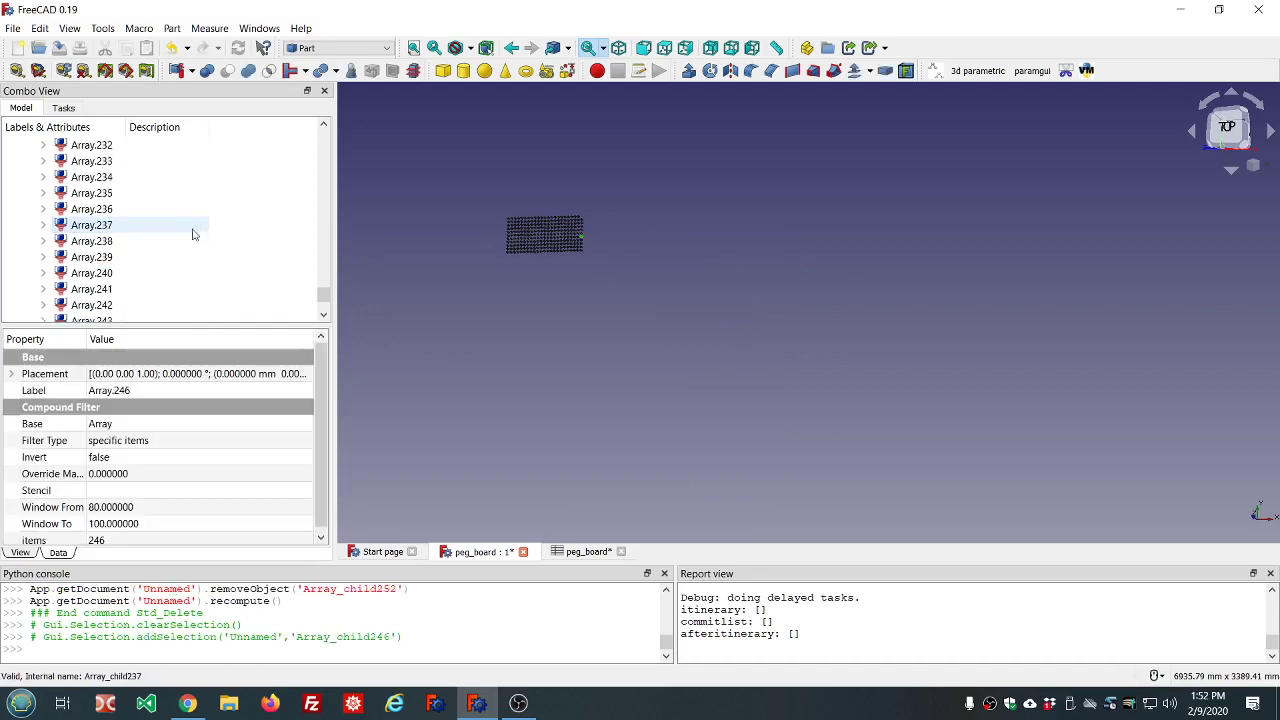
pyautogui.scroll(20, 136, 193)
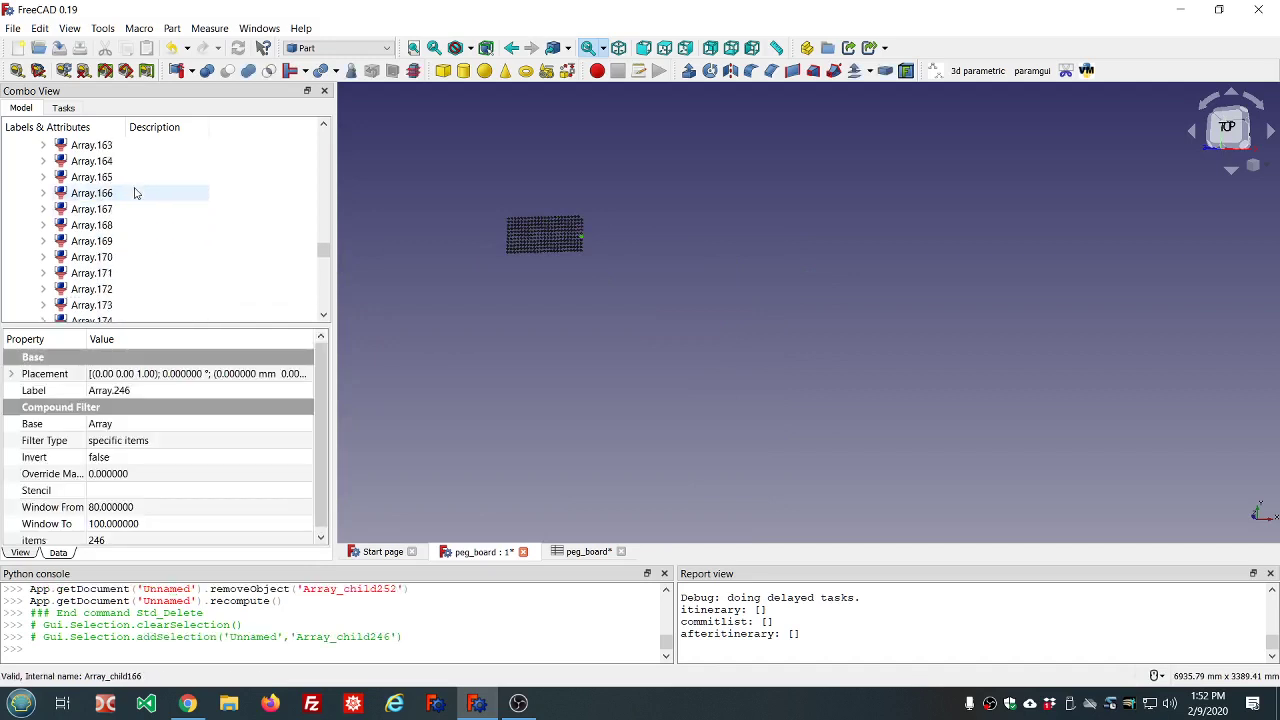
pyautogui.scroll(20, 136, 193)
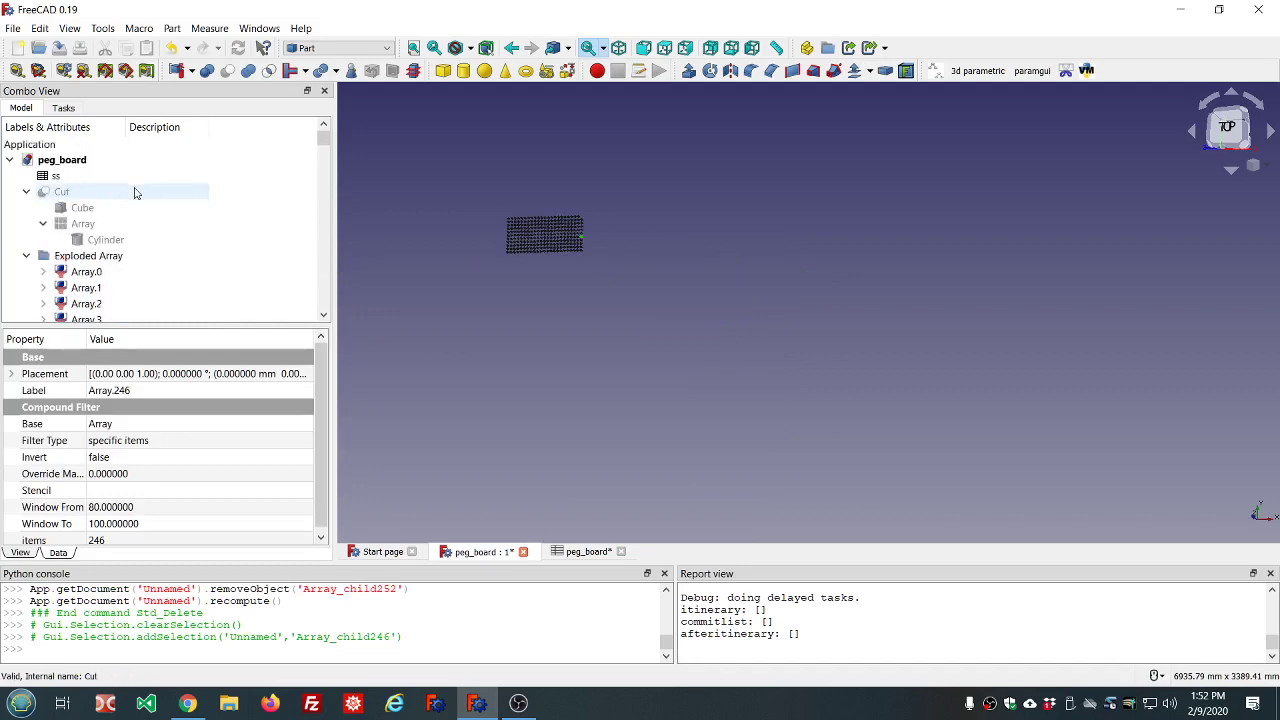
pyautogui.click(26, 257)
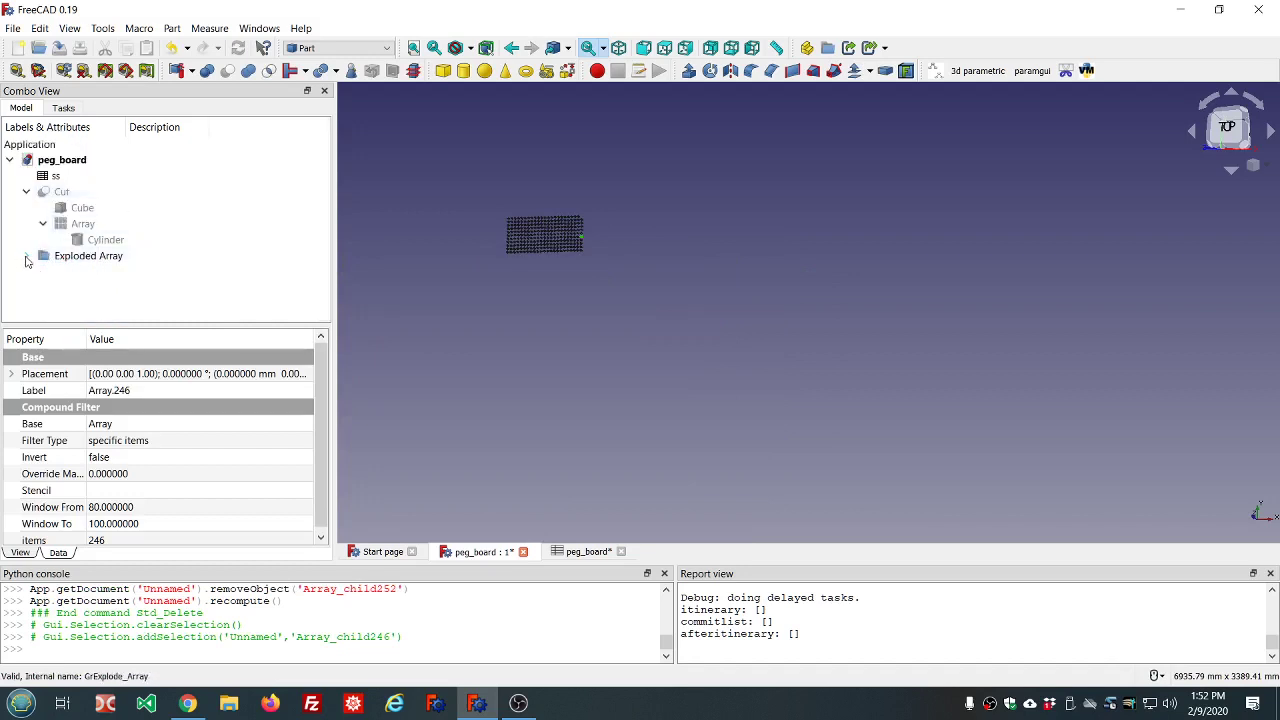
pyautogui.click(61, 192)
pyautogui.press('space')
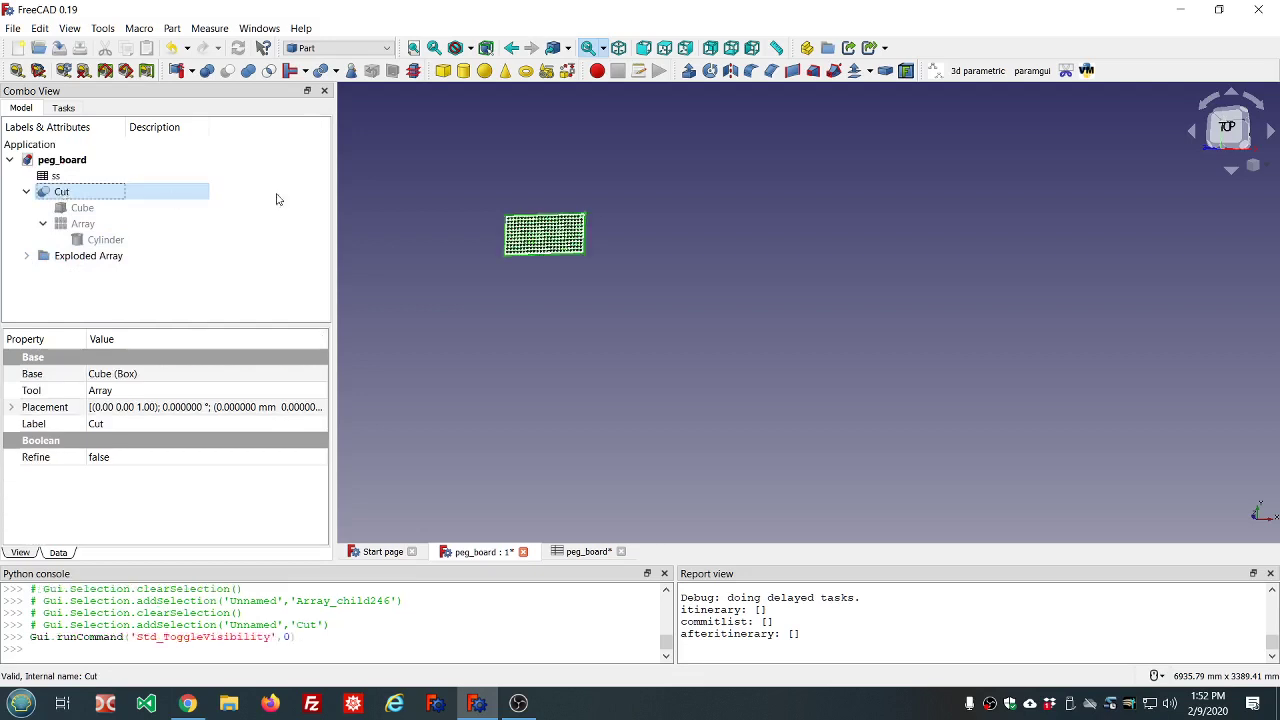
# Hide the original Cut of the peg board.
pyautogui.scroll(5, 567, 225)
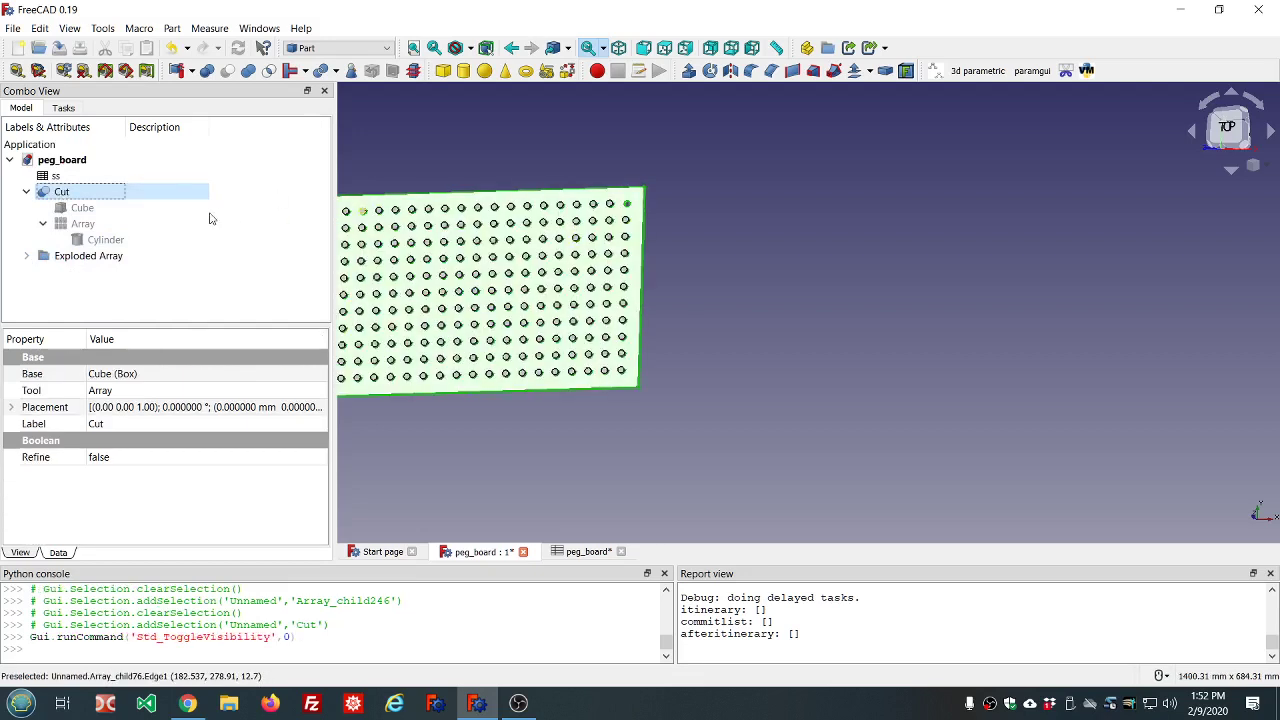
pyautogui.press('space')
# Try to cut the Exploded Array group from the Cube with a boolean Cut.
pyautogui.click(104, 210)
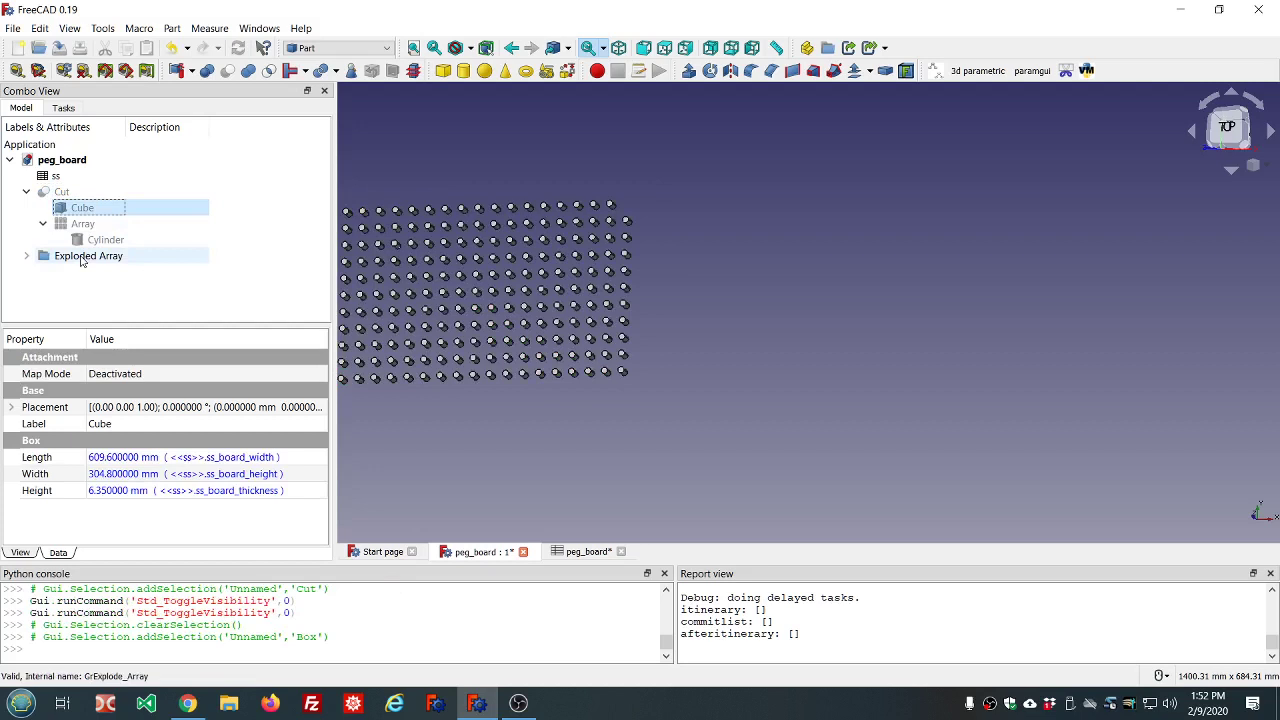
pyautogui.keyDown('ctrl'); pyautogui.click(82, 257); pyautogui.keyUp('ctrl')
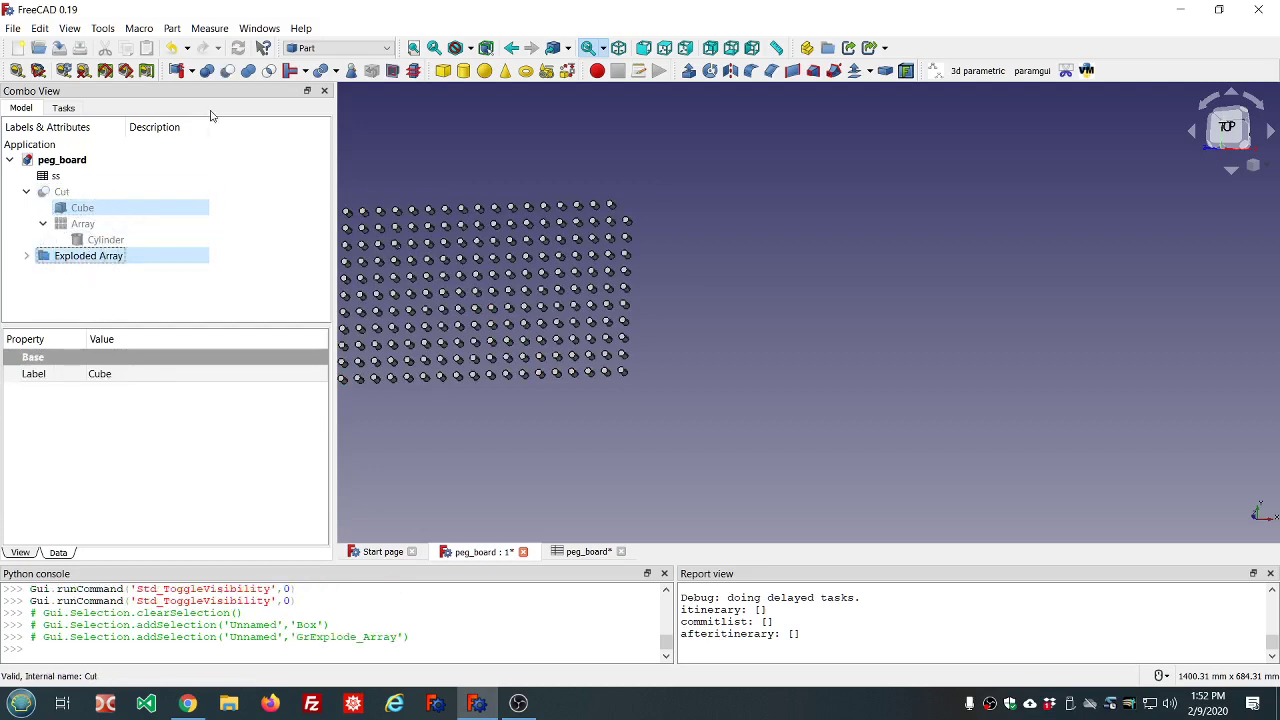
pyautogui.click(229, 74)
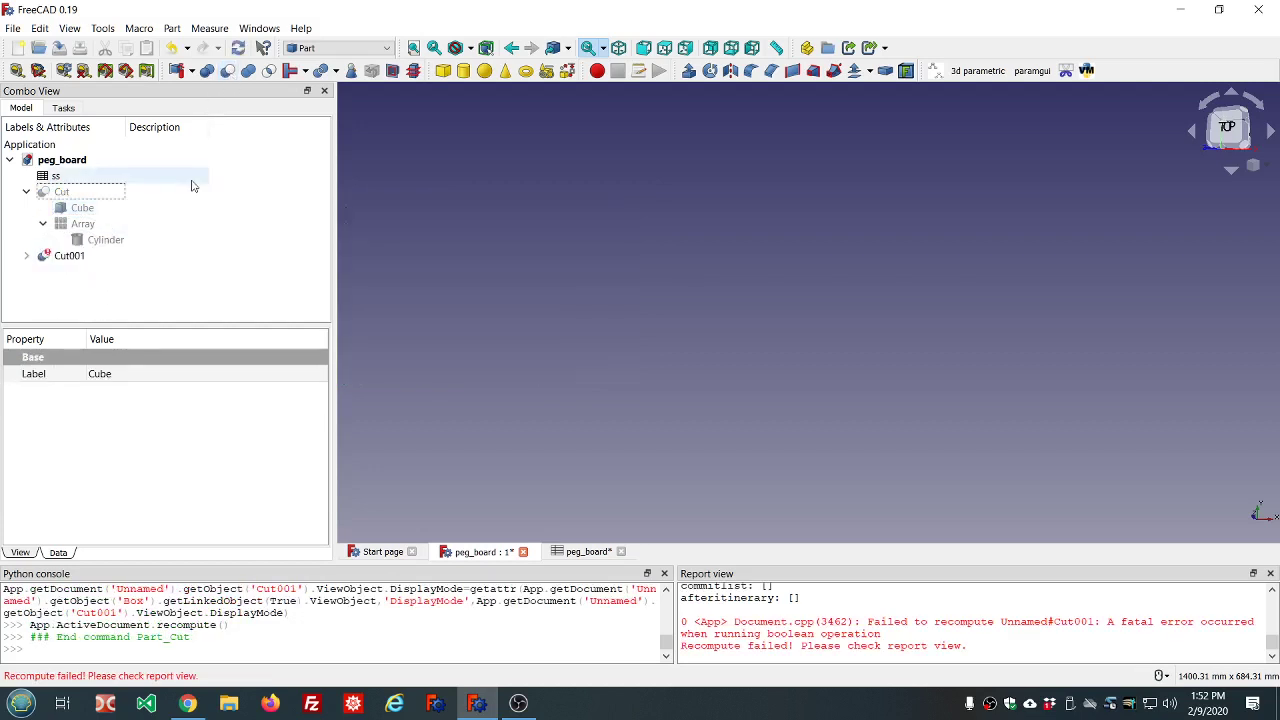
# Make a compound of all the exploded cylinders, Array.0 through Array.251, in the Exploded Array group.
pyautogui.doubleClick(62, 257)
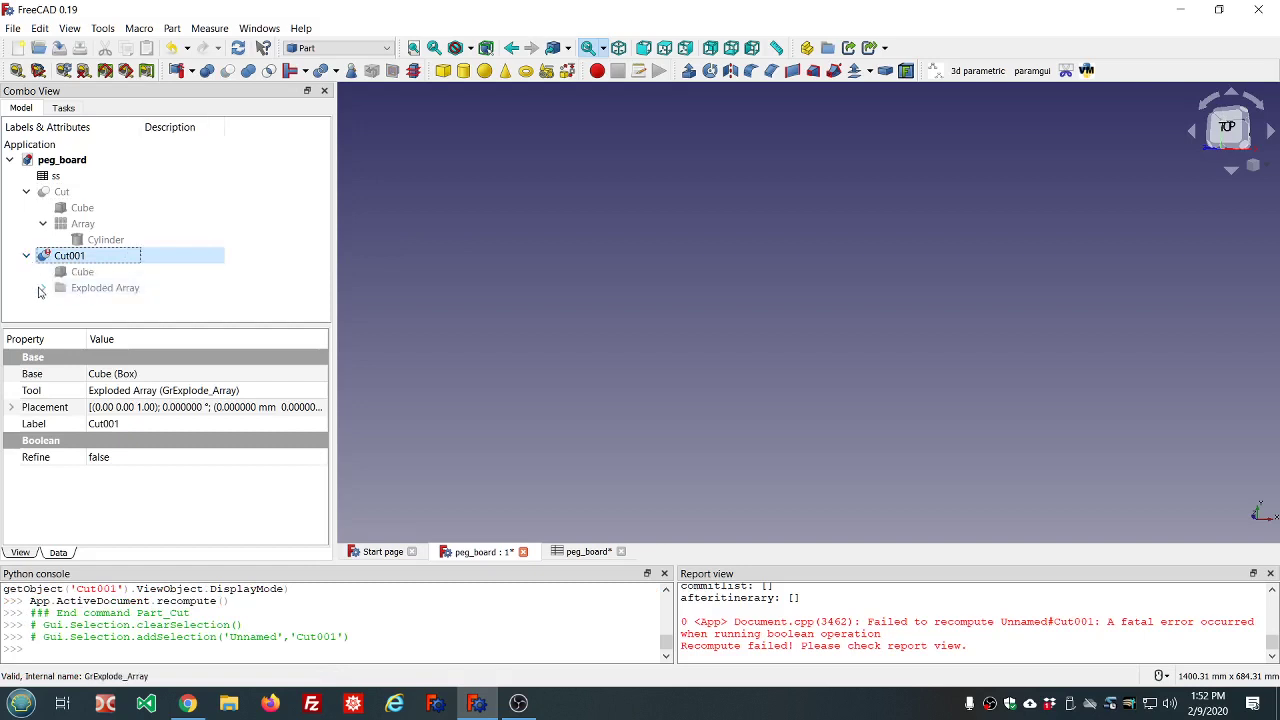
pyautogui.click(43, 288)
pyautogui.click(76, 292)
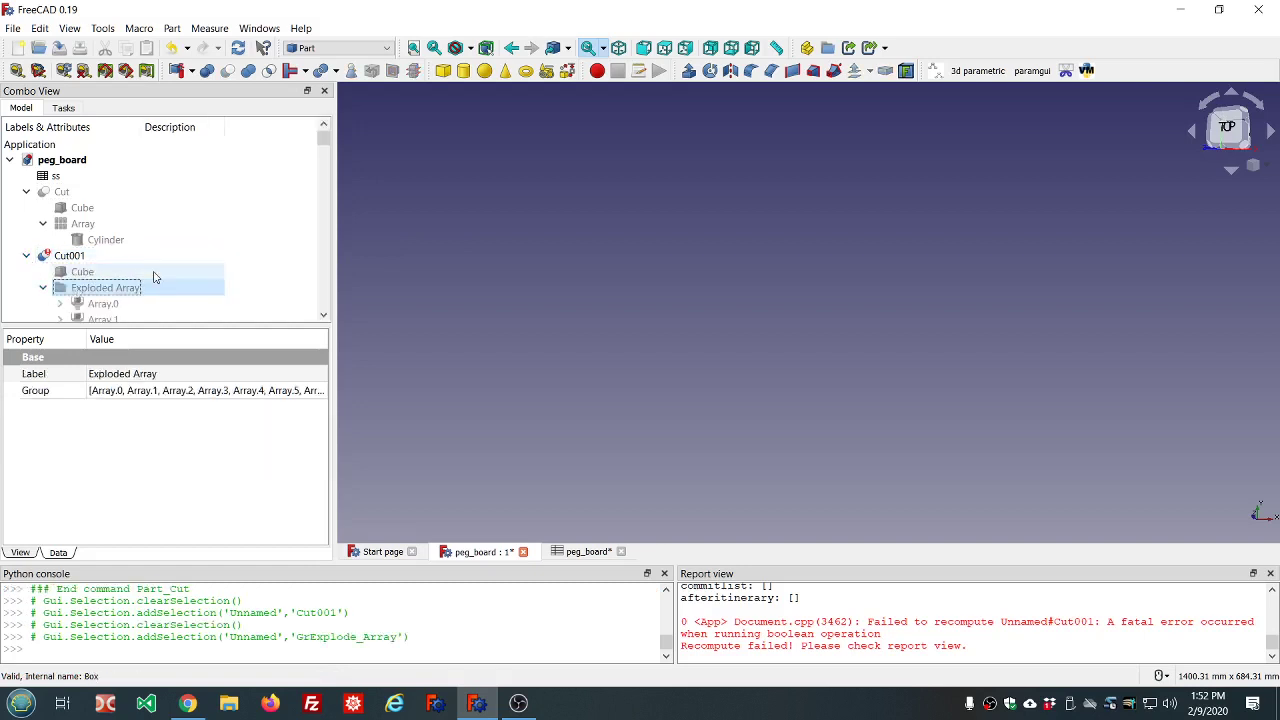
pyautogui.scroll(-4, 190, 178)
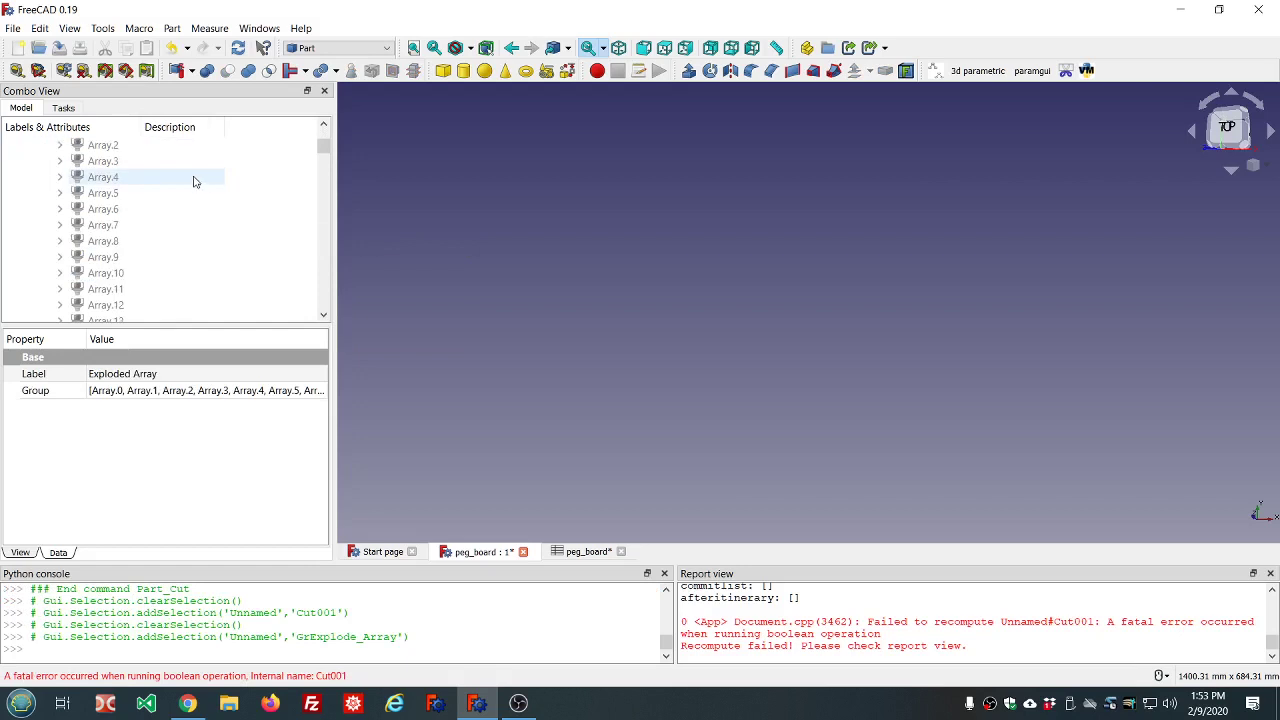
pyautogui.scroll(2, 194, 180)
pyautogui.click(106, 210)
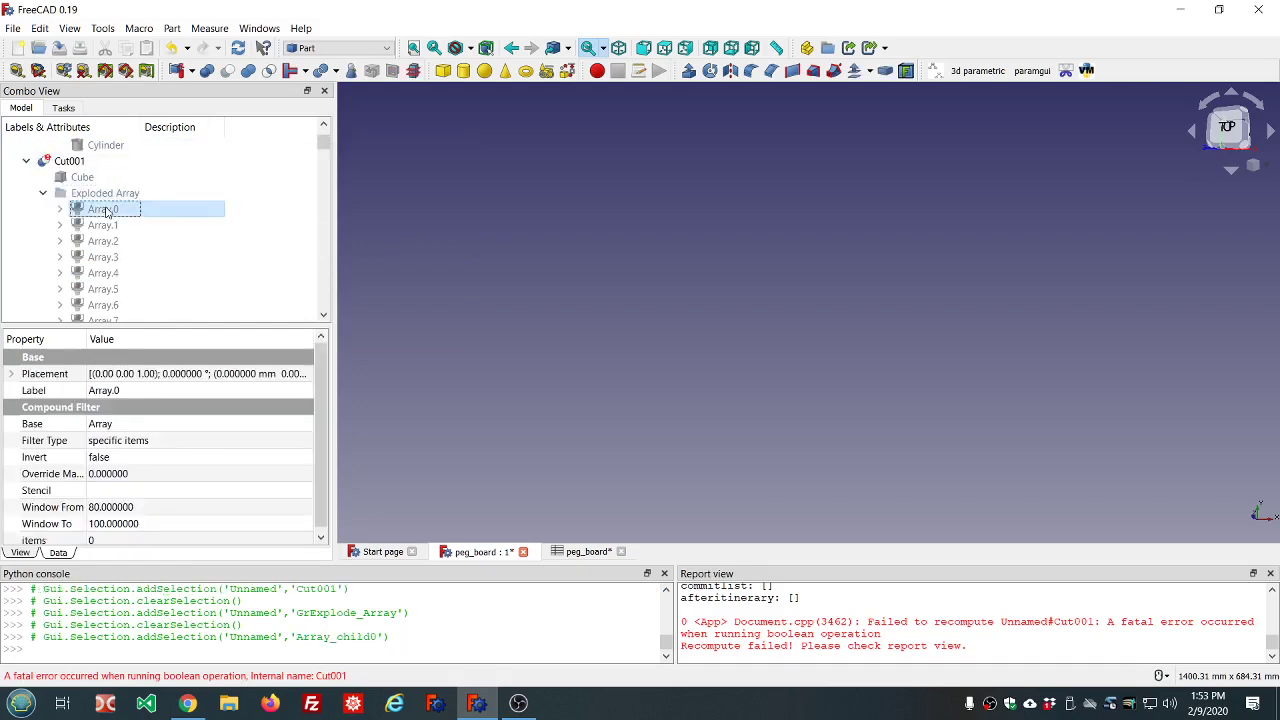
pyautogui.scroll(-10, 132, 217)
pyautogui.scroll(-20, 132, 217)
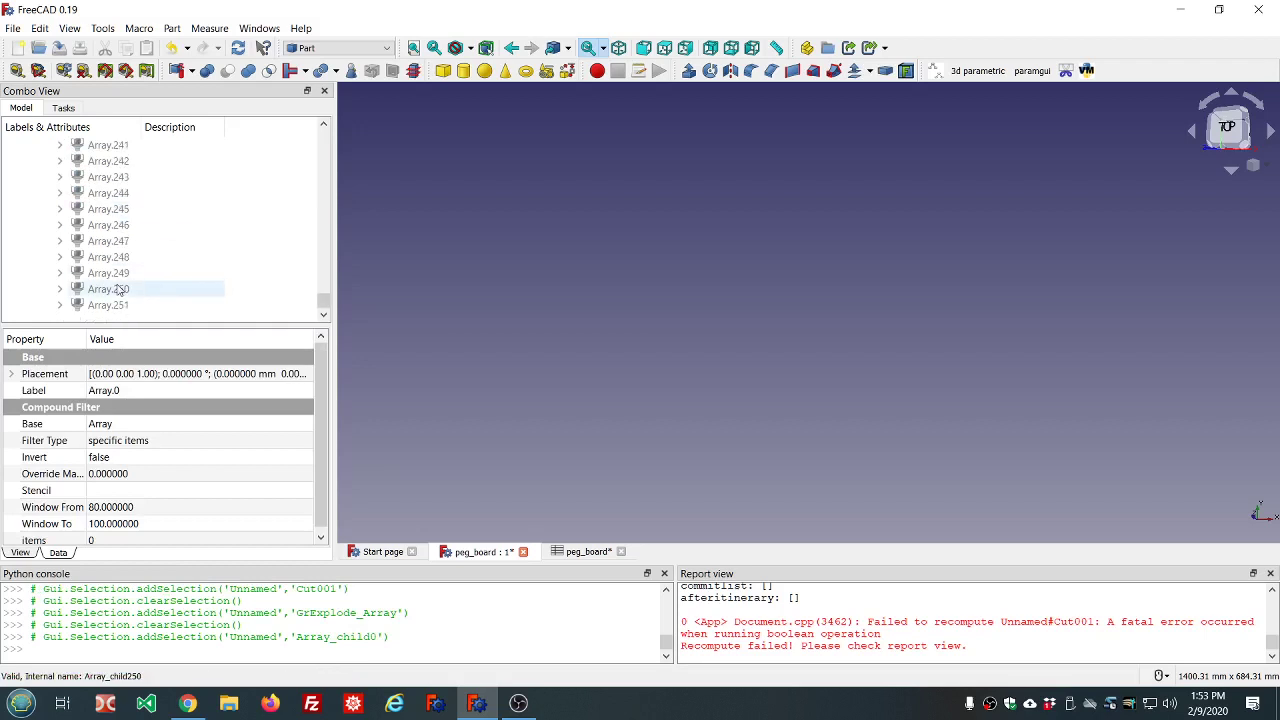
pyautogui.scroll(-1, 117, 303)
pyautogui.keyDown('shift'); pyautogui.click(115, 307); pyautogui.keyUp('shift')
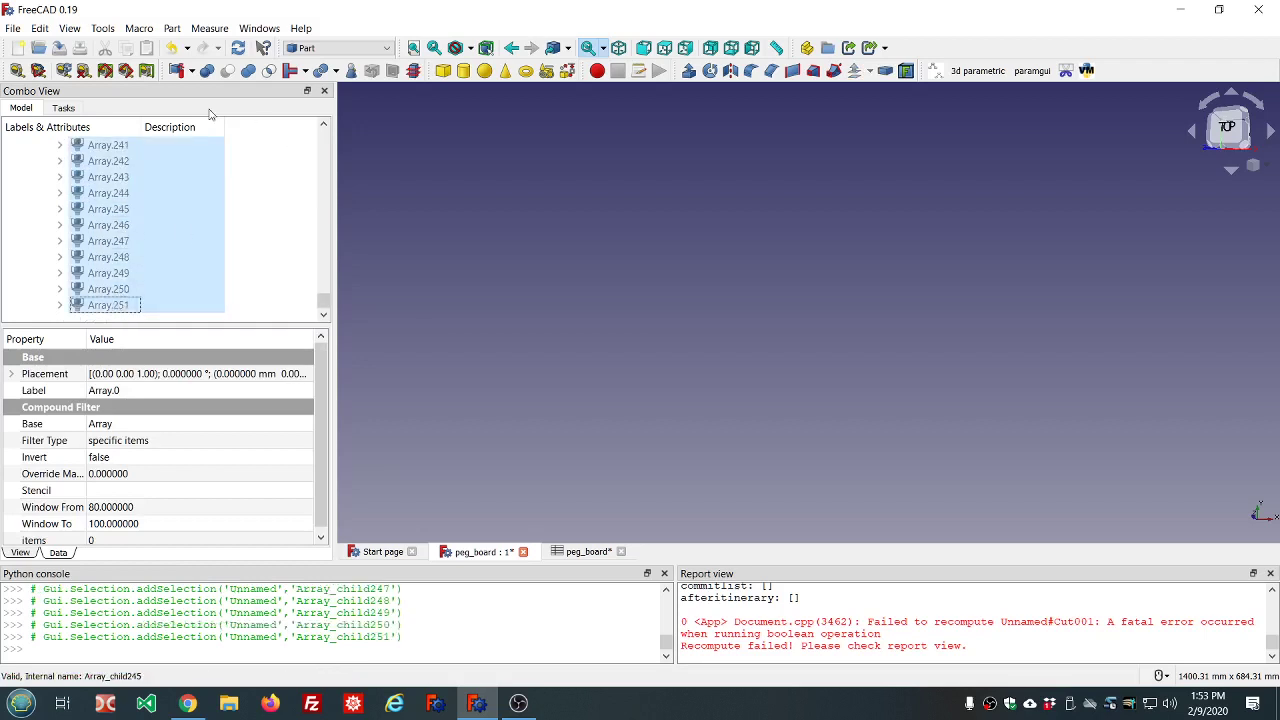
pyautogui.click(191, 72)
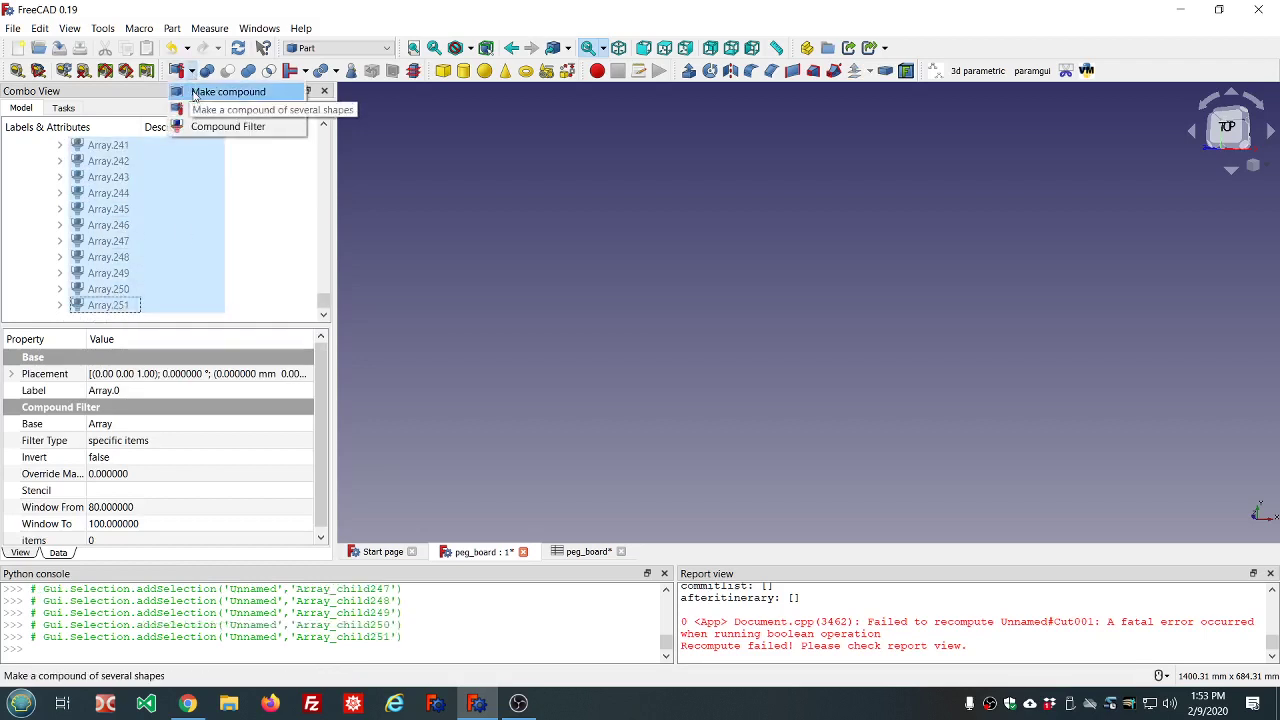
pyautogui.click(196, 90)
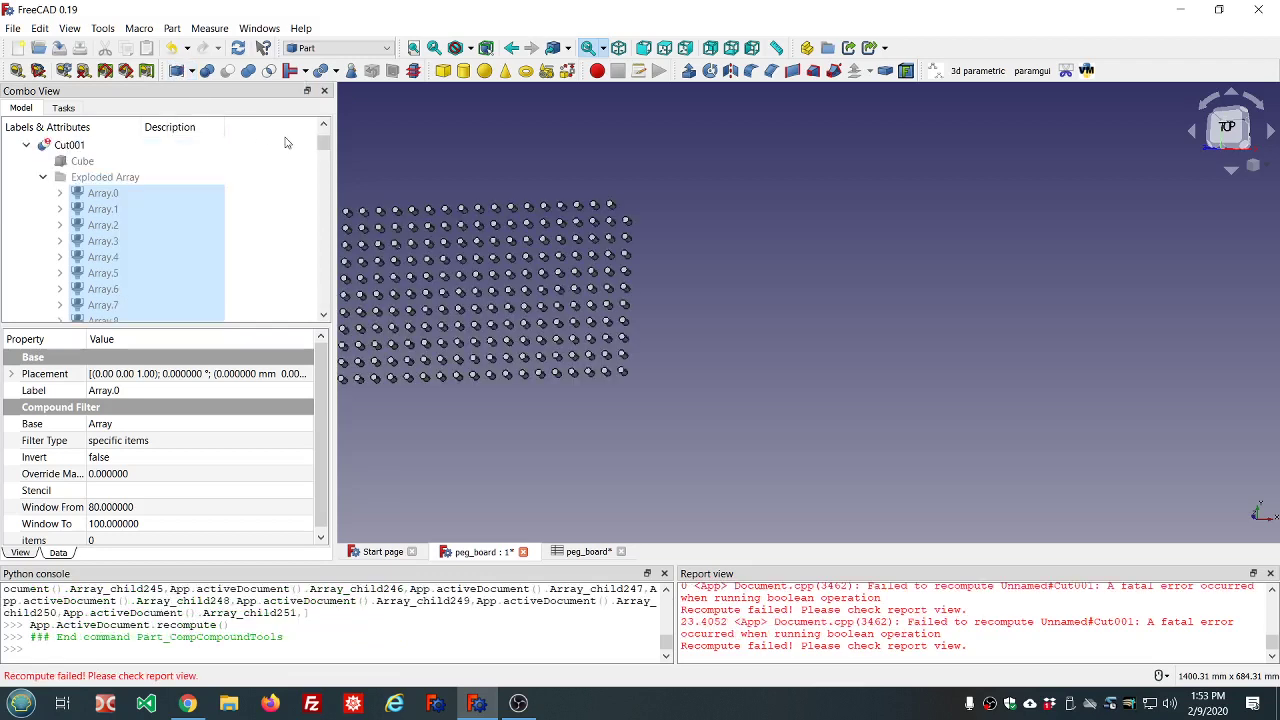
# Collapse the Exploded Array group, delete the failed Cut001, and clear the report messages.
pyautogui.click(44, 179)
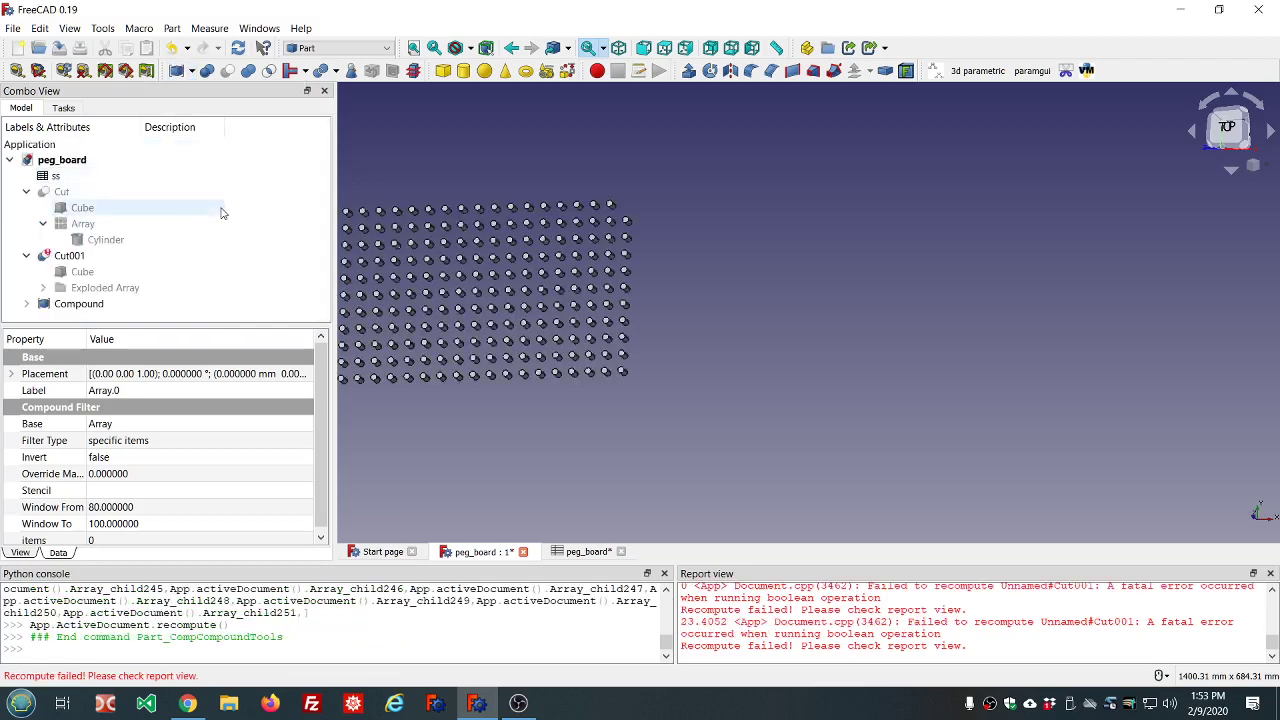
pyautogui.click(67, 258)
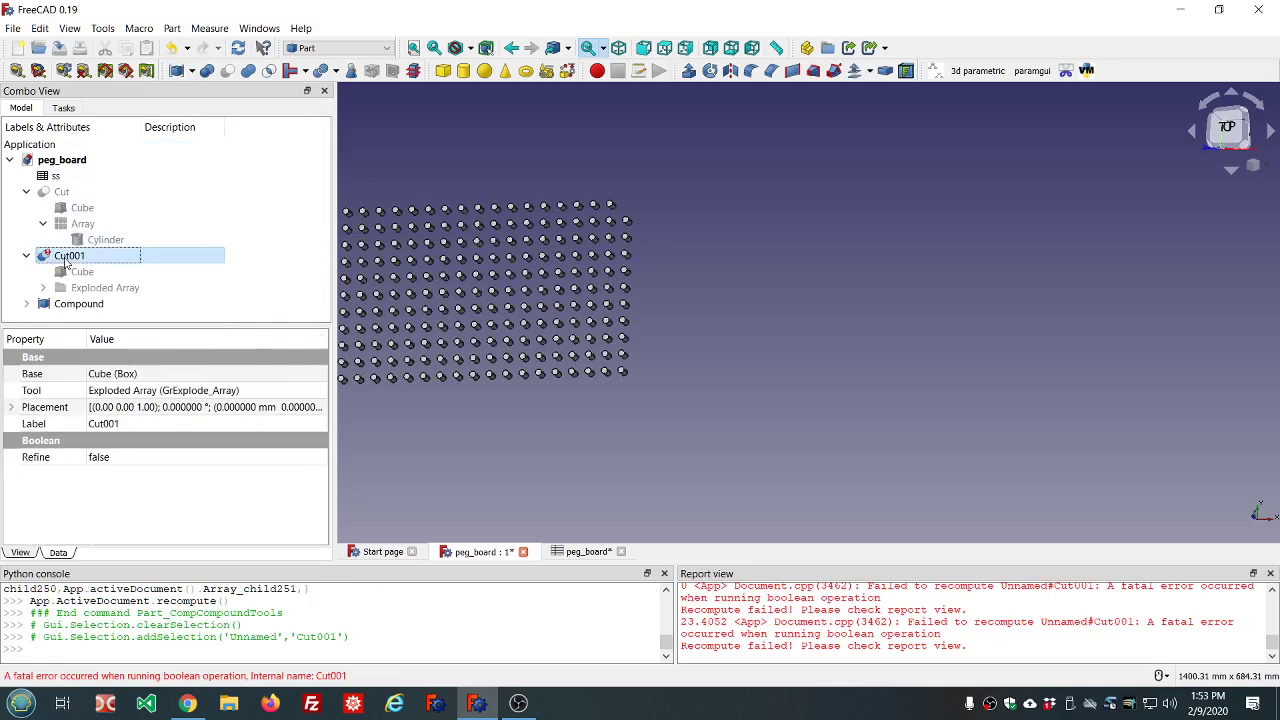
pyautogui.press('Delete')
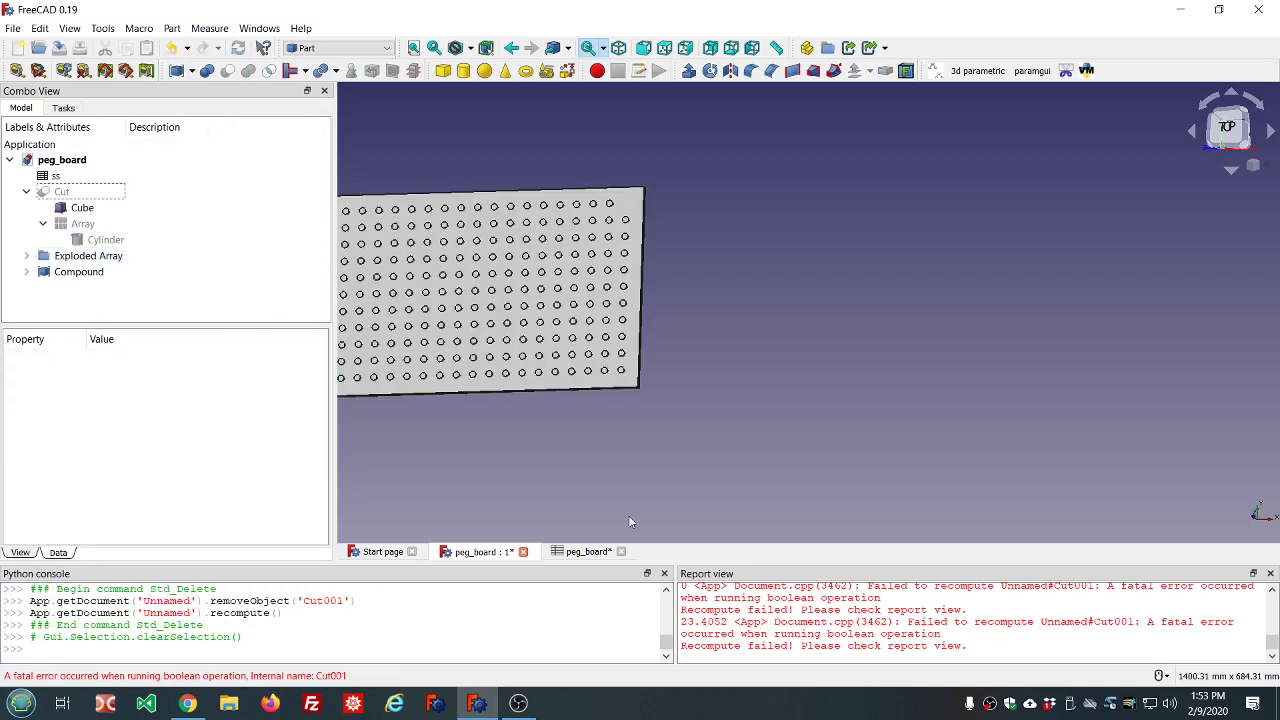
pyautogui.rightClick(888, 615)
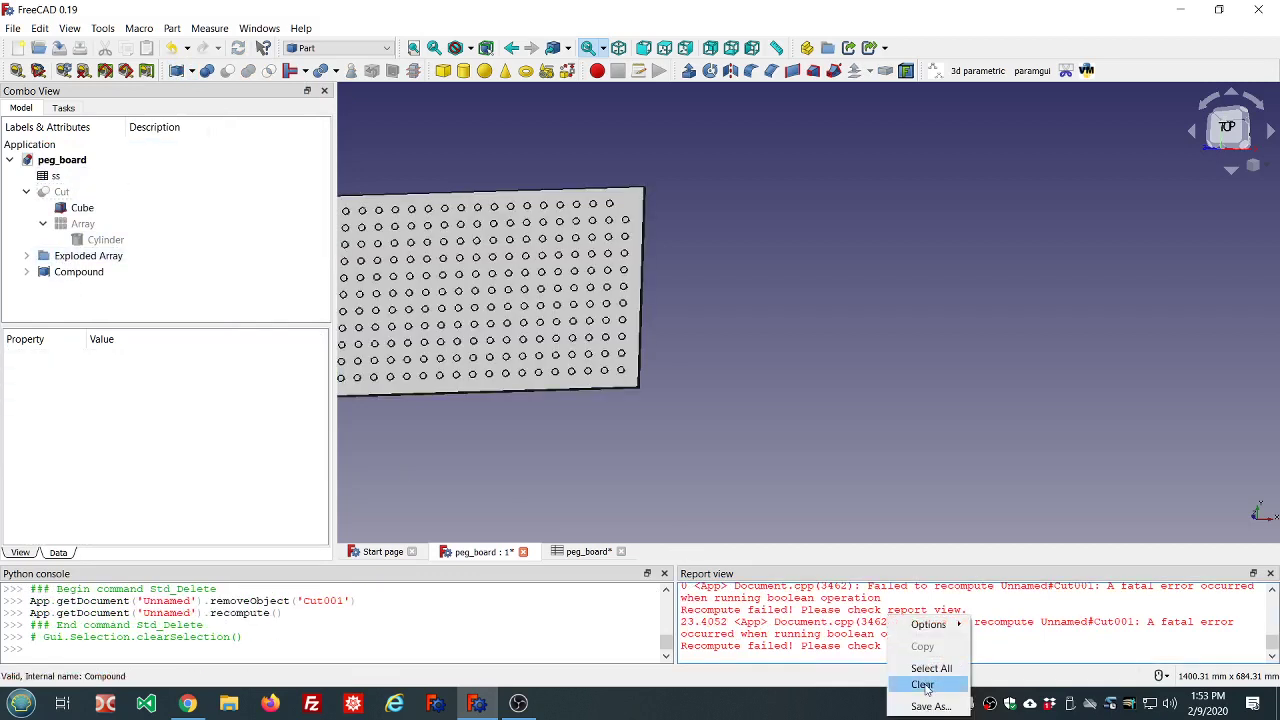
pyautogui.click(926, 687)
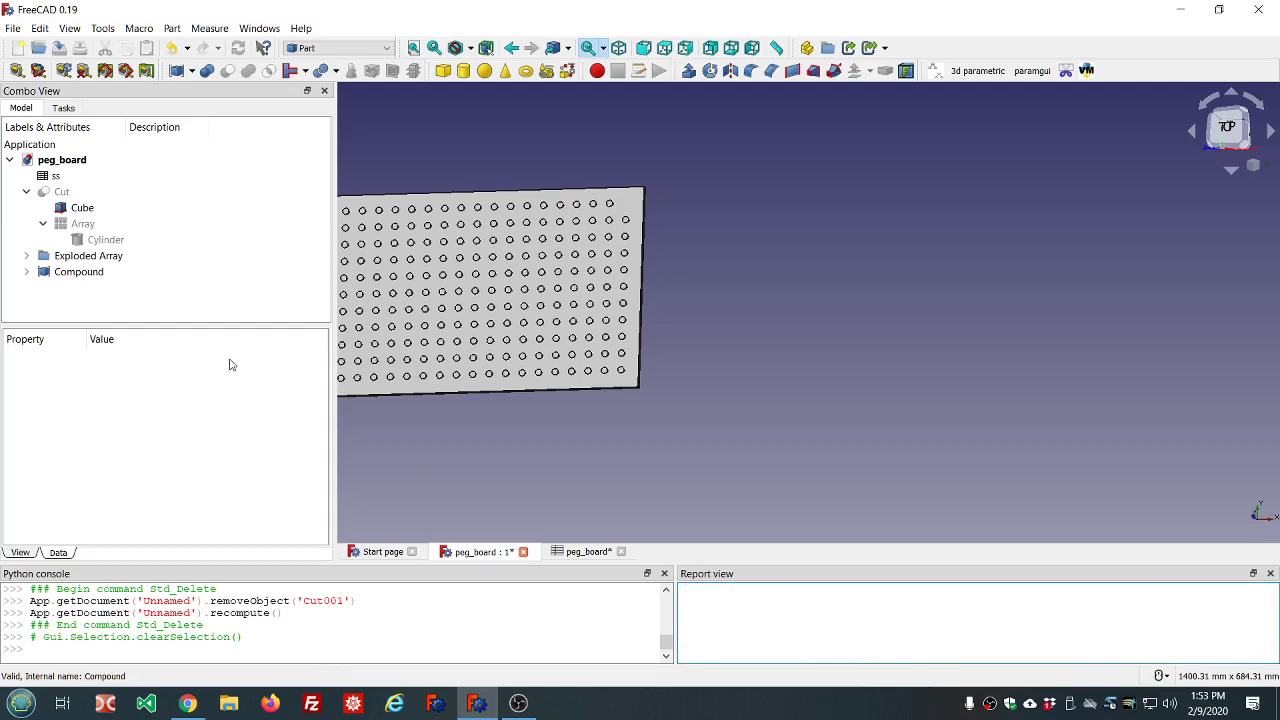
# Hide the Exploded Array group and cut the Compound of cylinders from the Cube.
pyautogui.click(108, 257)
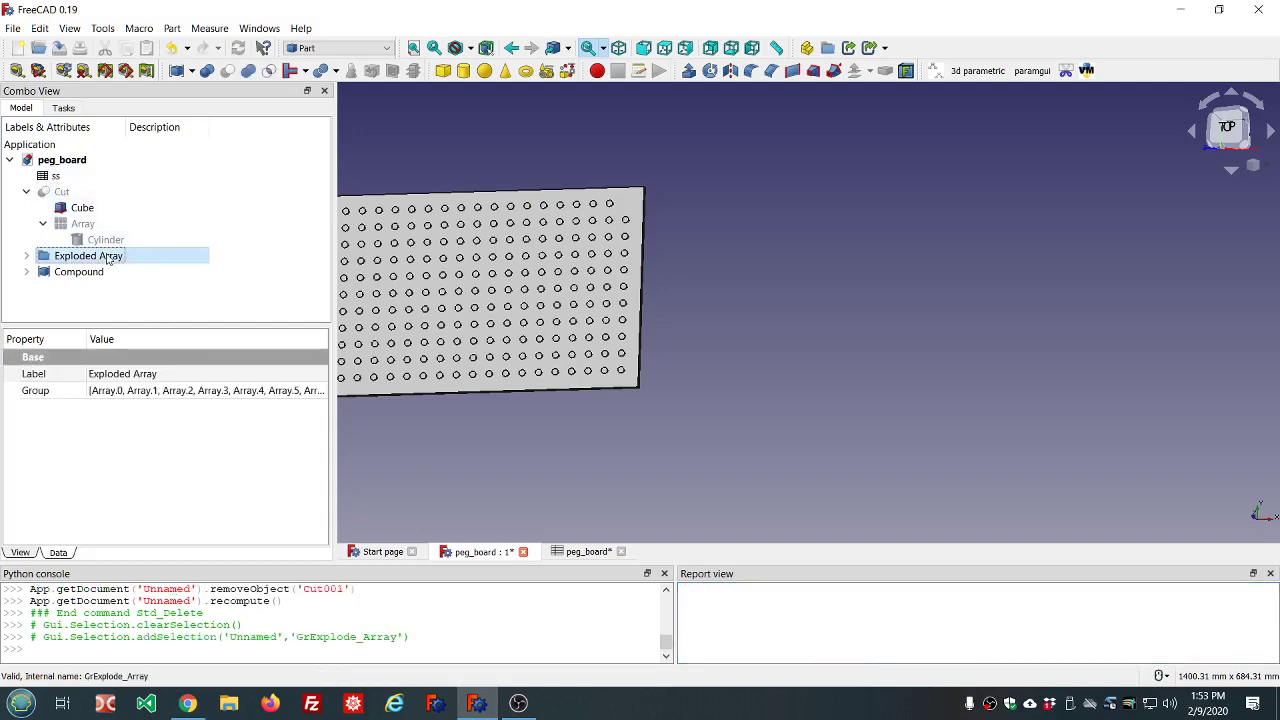
pyautogui.press('space')
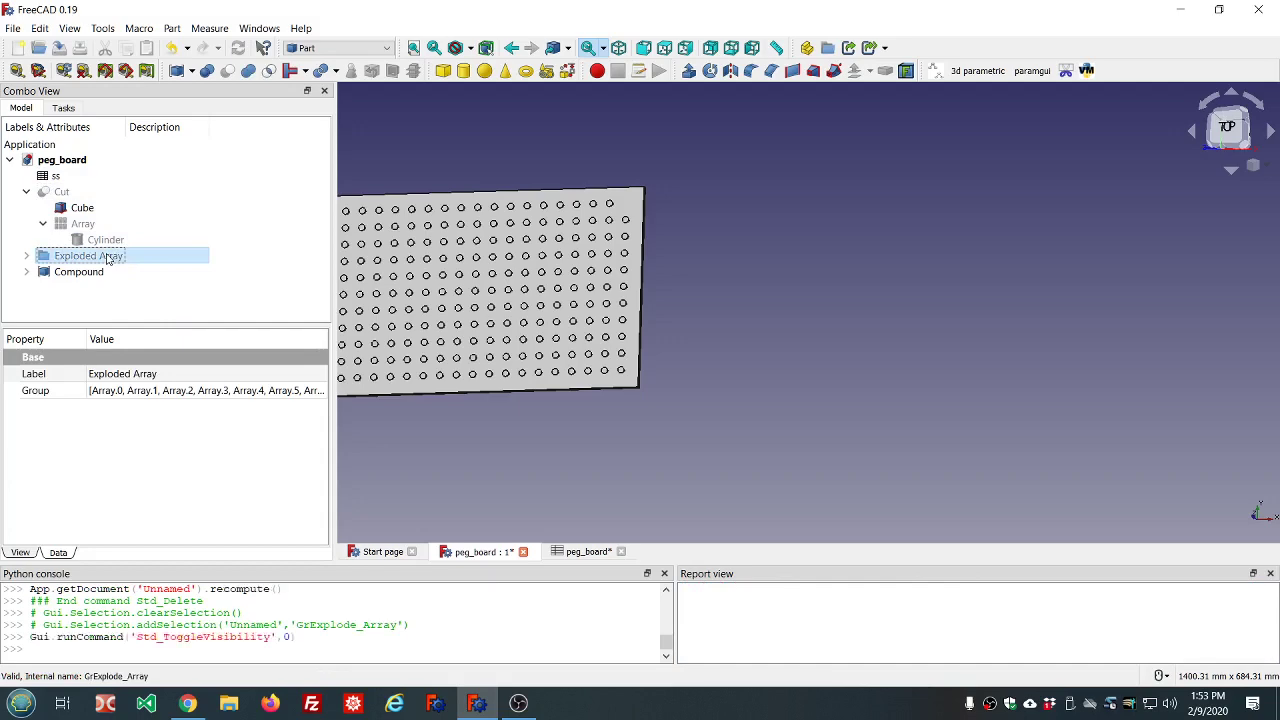
pyautogui.click(84, 208)
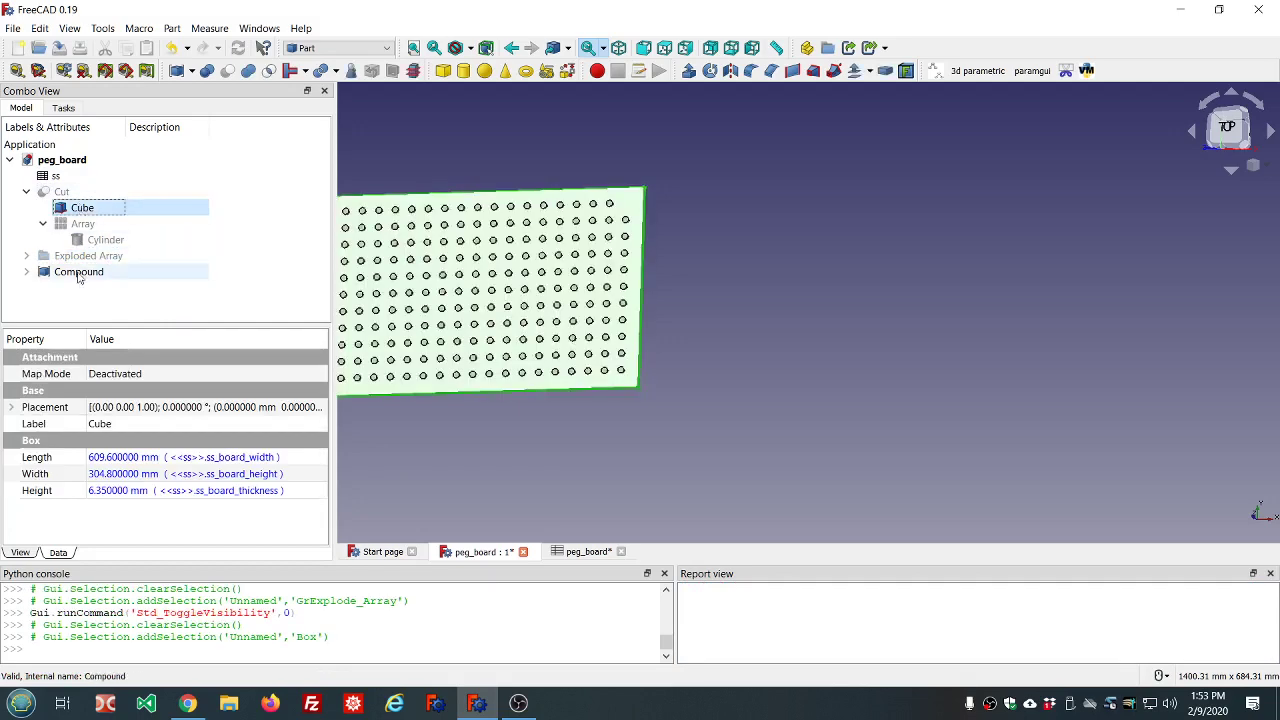
pyautogui.keyDown('ctrl'); pyautogui.click(78, 274); pyautogui.keyUp('ctrl')
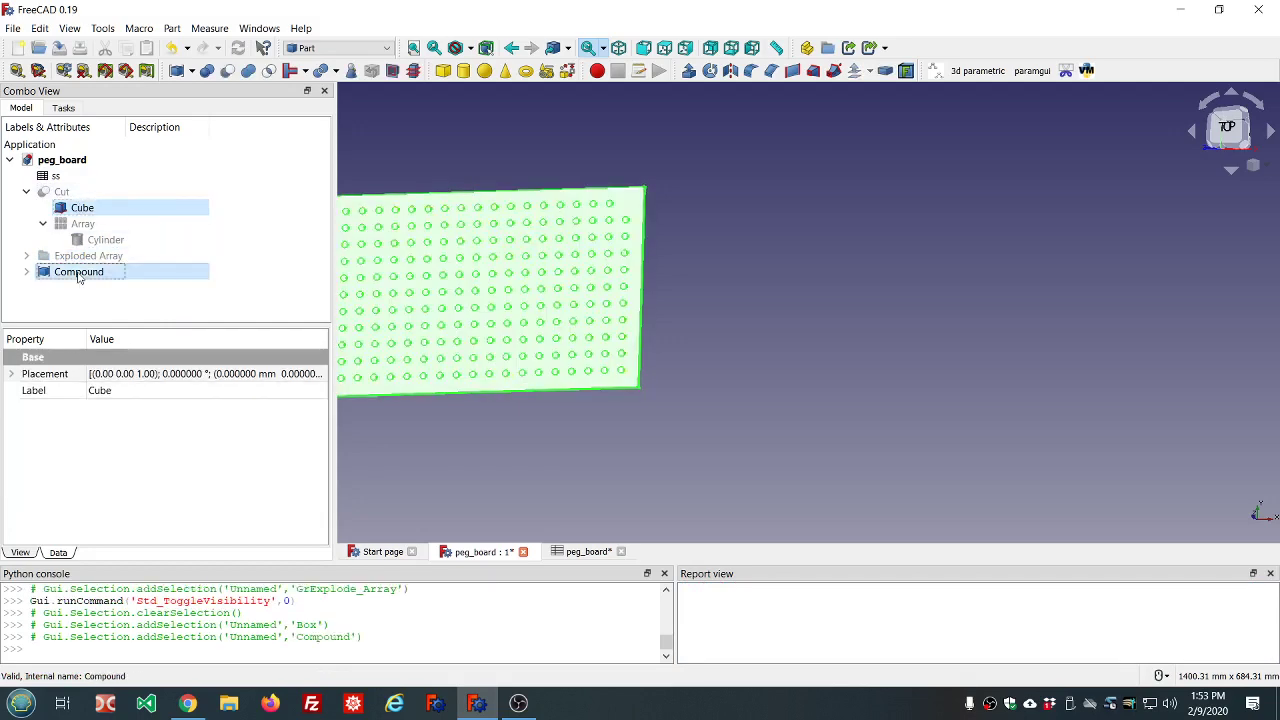
pyautogui.click(228, 72)
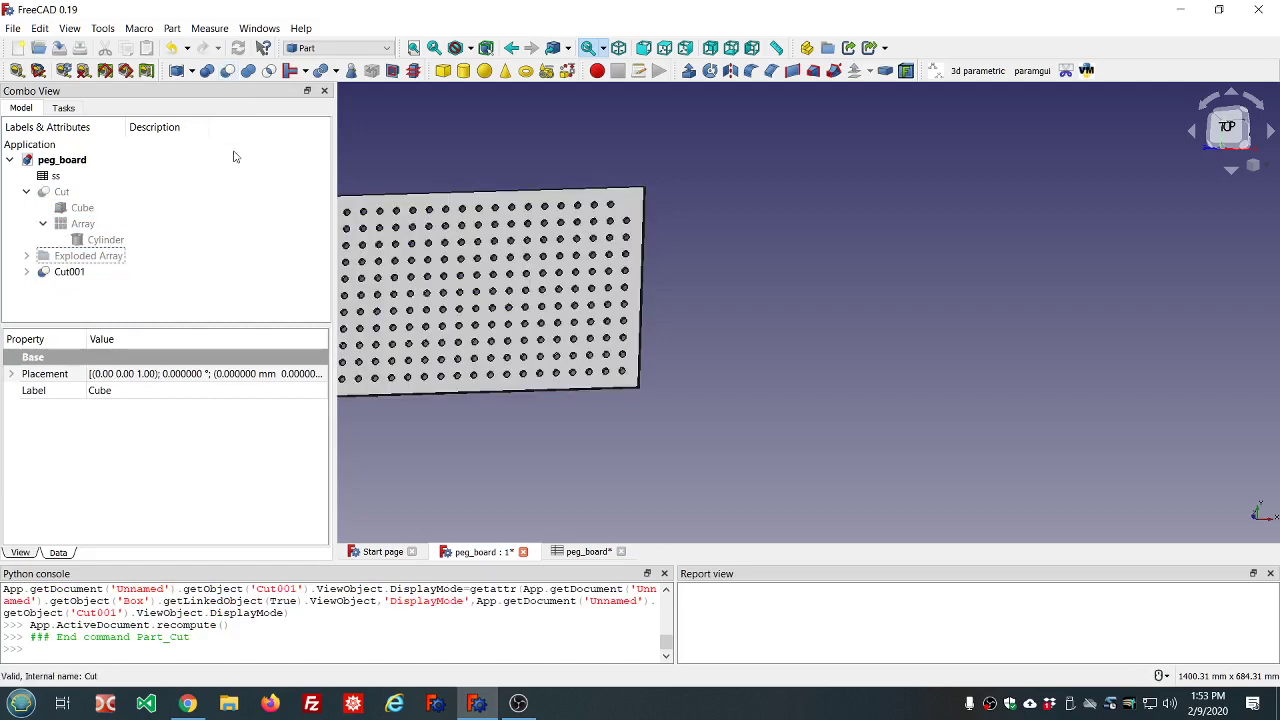
# Examine the new Cut001 and compare its upper-right corner with the original Cut by briefly showing the original.
pyautogui.click(69, 272)
pyautogui.scroll(-7, 487, 297)
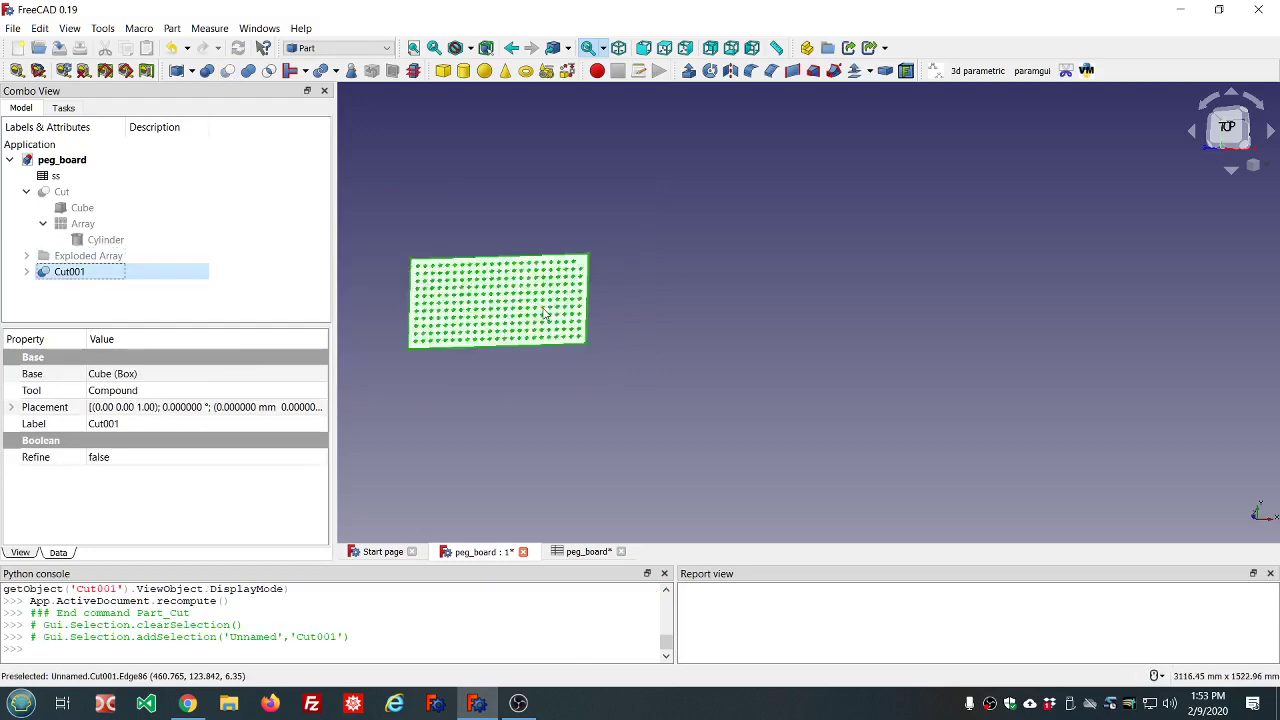
pyautogui.scroll(4, 527, 316)
pyautogui.scroll(4, 527, 316)
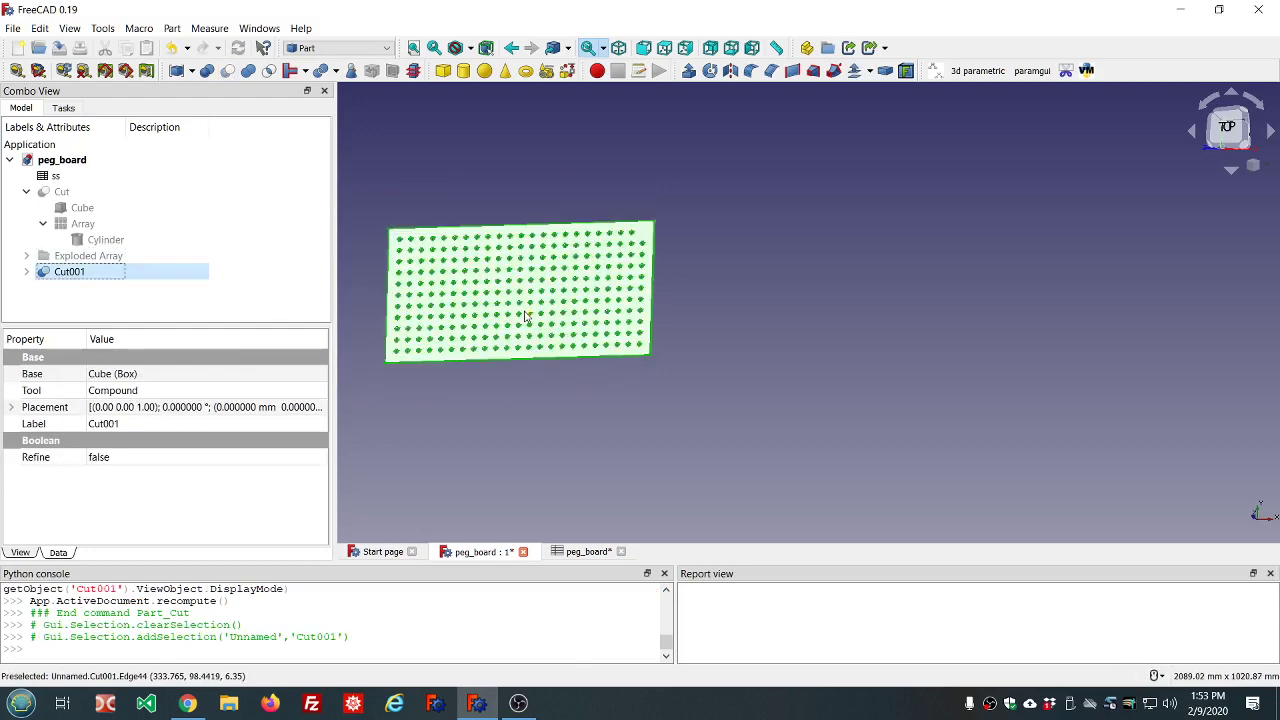
pyautogui.scroll(-2, 527, 316)
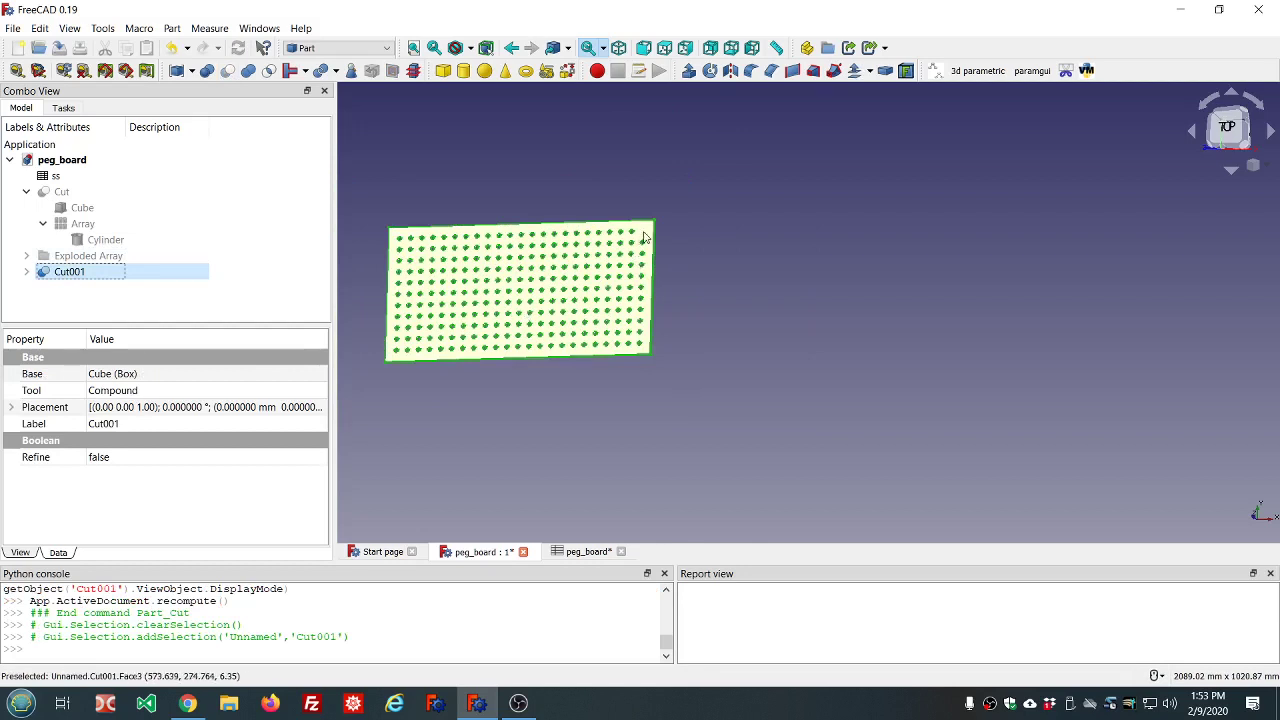
pyautogui.click(60, 193)
pyautogui.press('space')
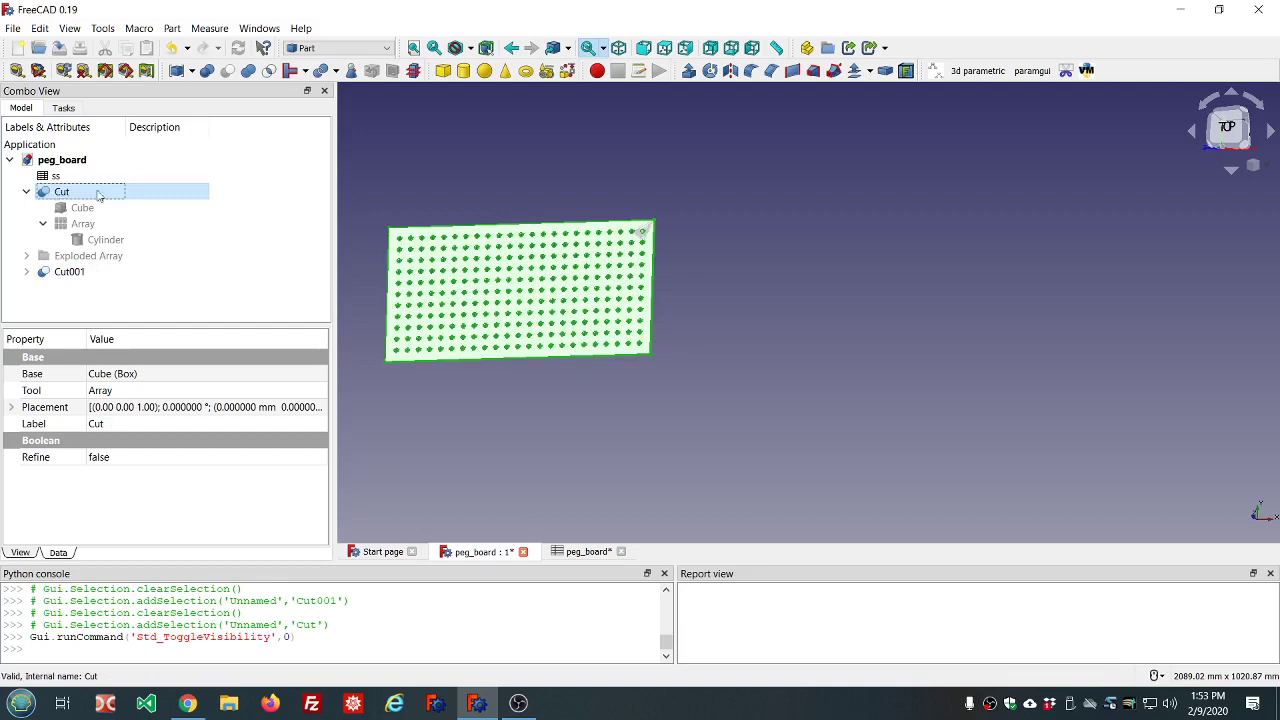
pyautogui.press('space')
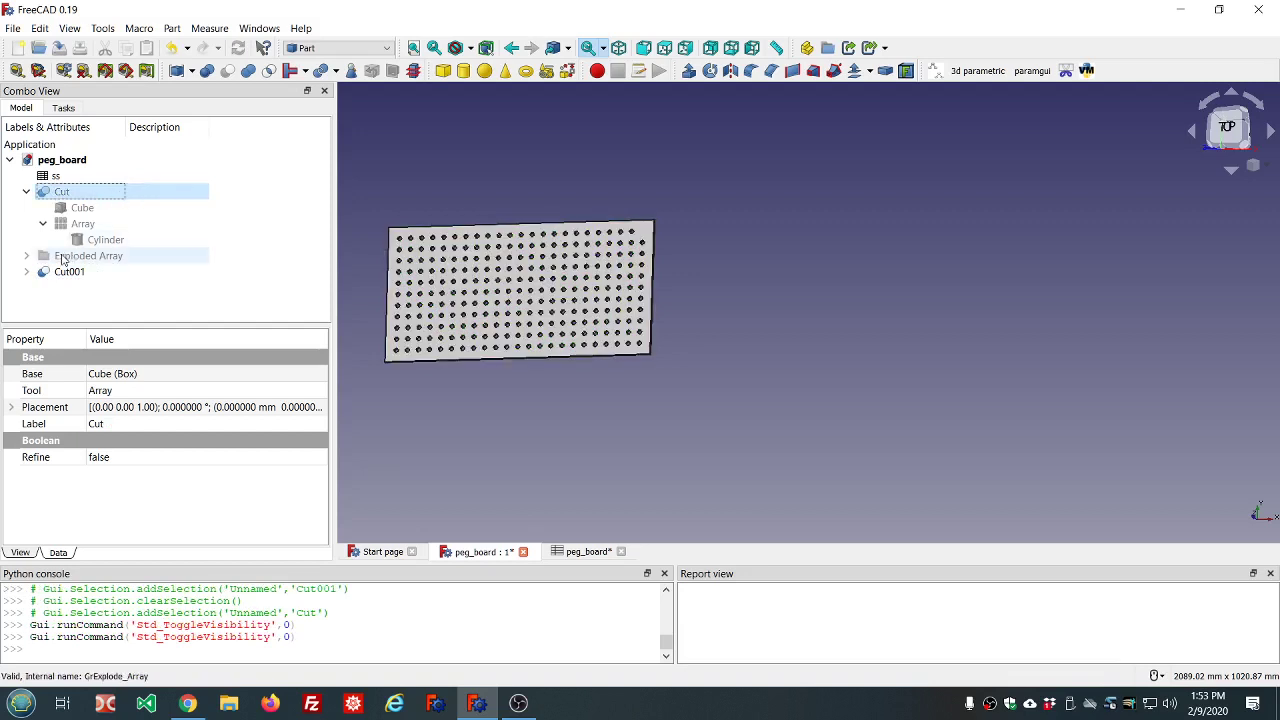
# Expand Cut001 and its Compound in the model tree and review the compound tools and the array items.
pyautogui.click(26, 272)
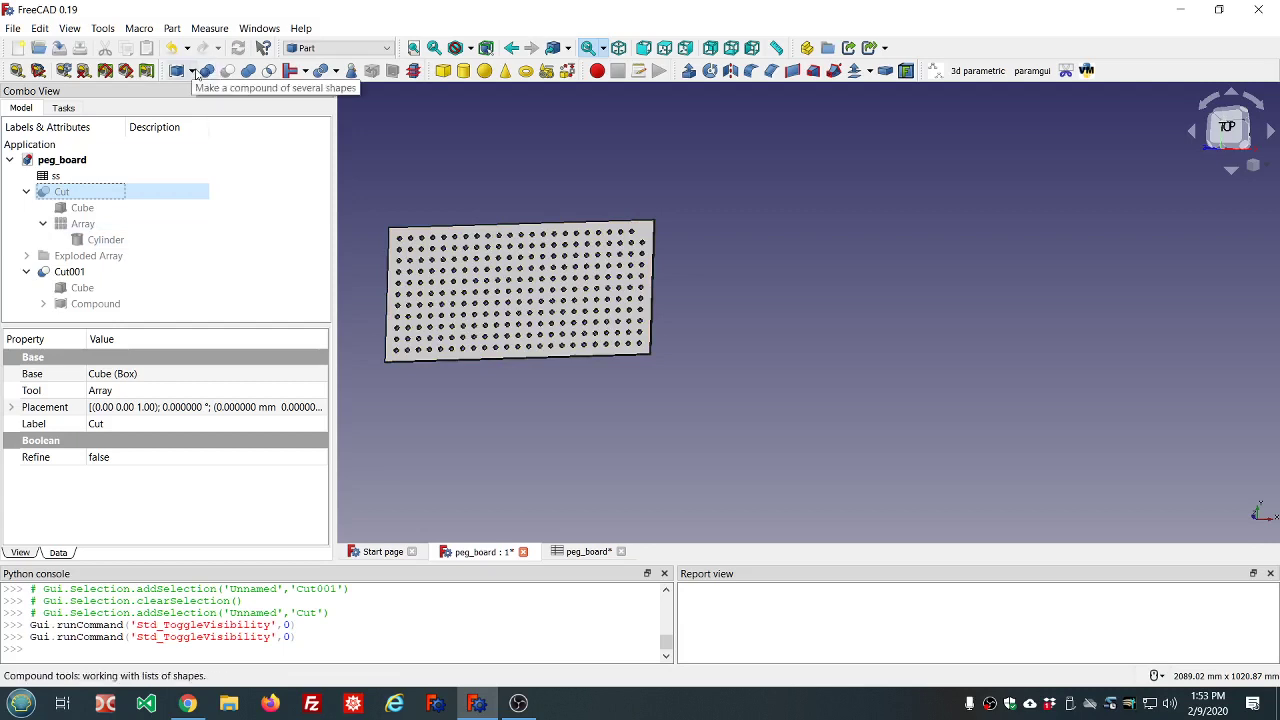
pyautogui.click(193, 74)
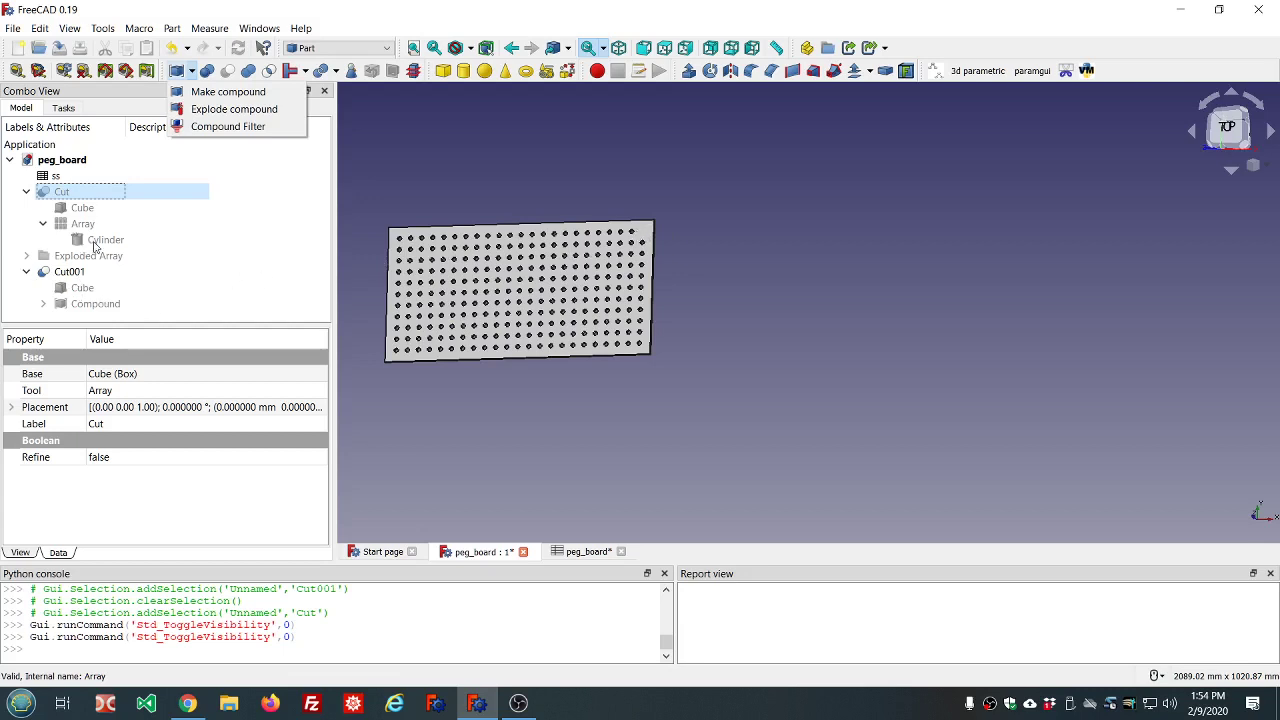
pyautogui.click(289, 172)
pyautogui.click(289, 172)
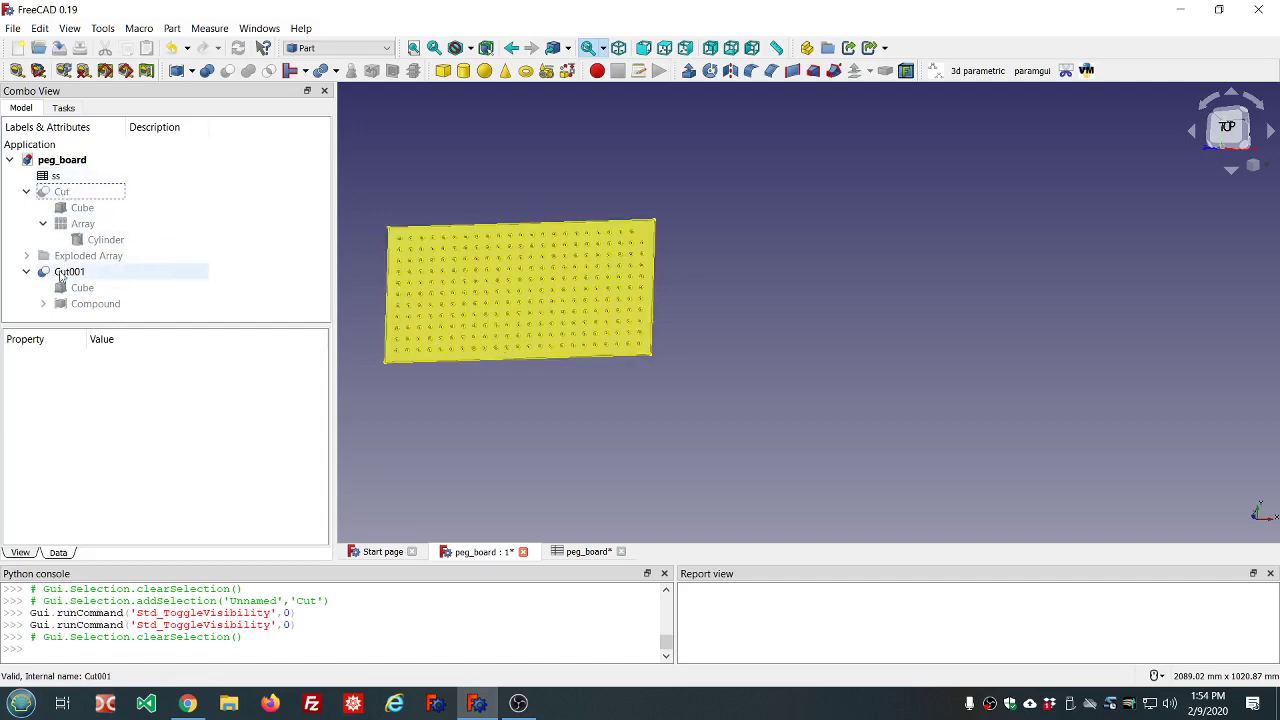
pyautogui.click(43, 303)
pyautogui.scroll(-5, 240, 288)
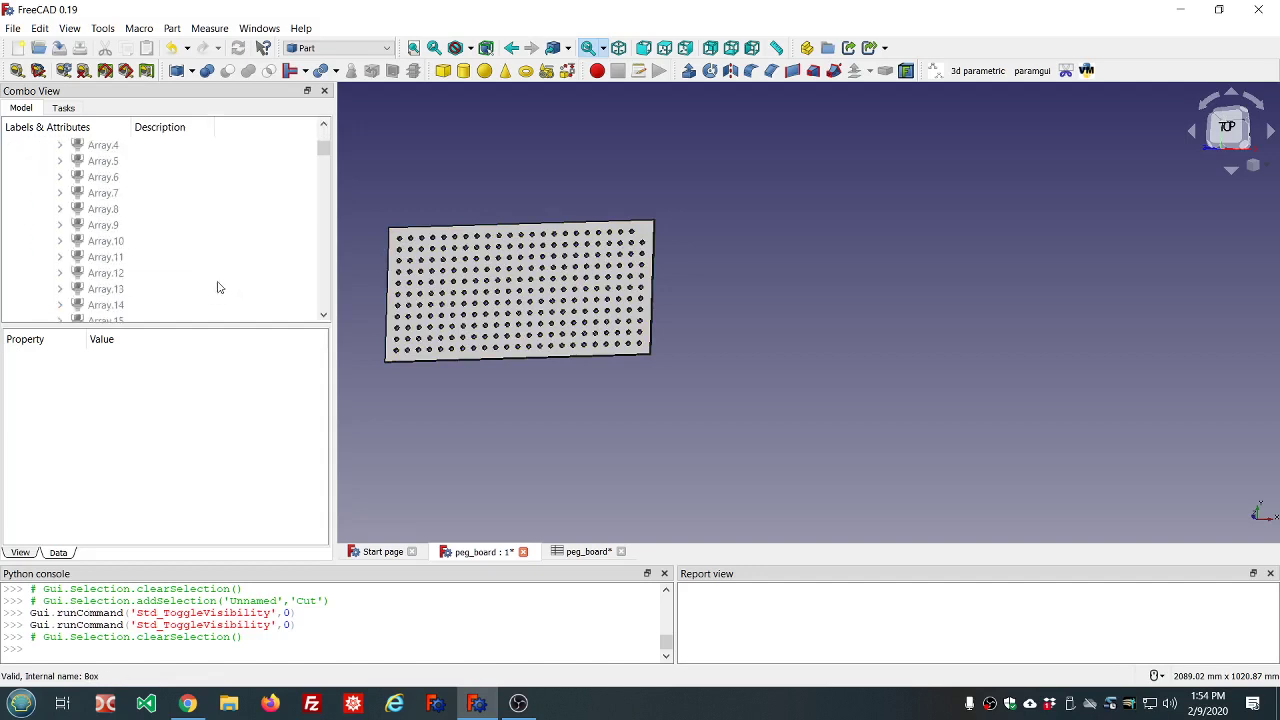
pyautogui.scroll(5, 183, 240)
pyautogui.scroll(-3, 143, 243)
pyautogui.scroll(3, 143, 246)
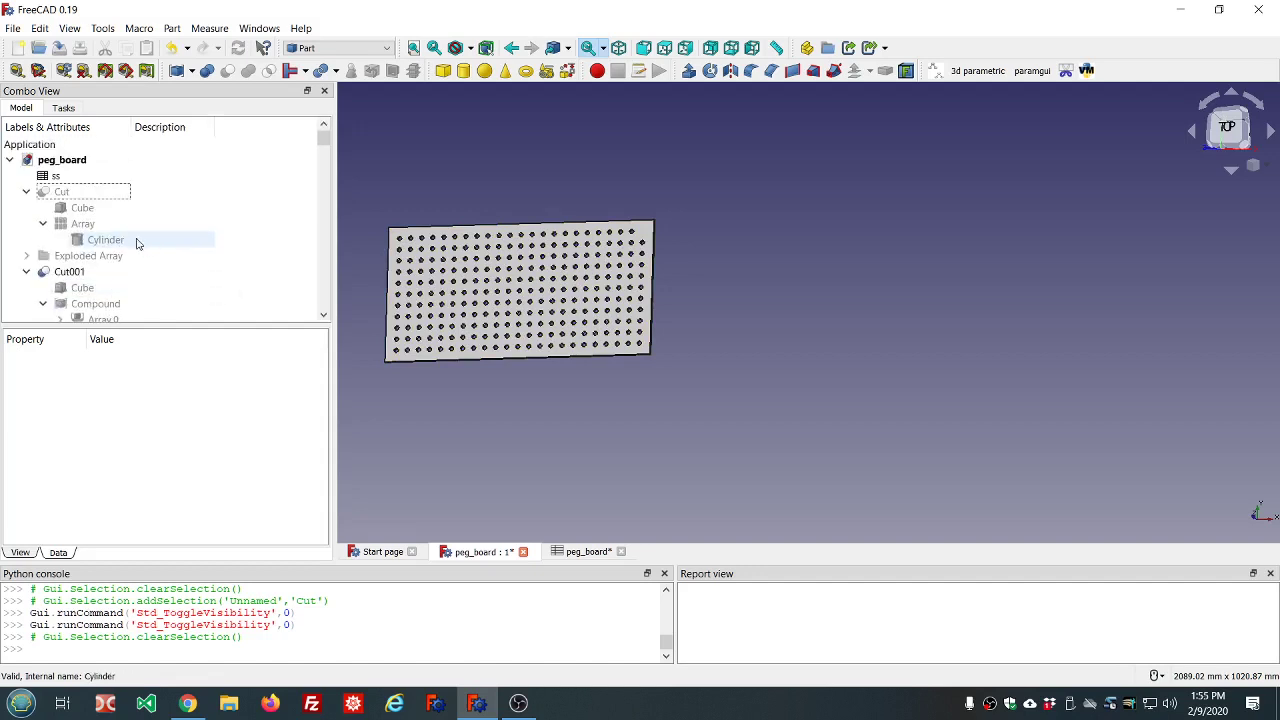
# Change the leading factor of the ss_board_height formula in the ss spreadsheet to 2 and view the resized board.
pyautogui.doubleClick(57, 178)
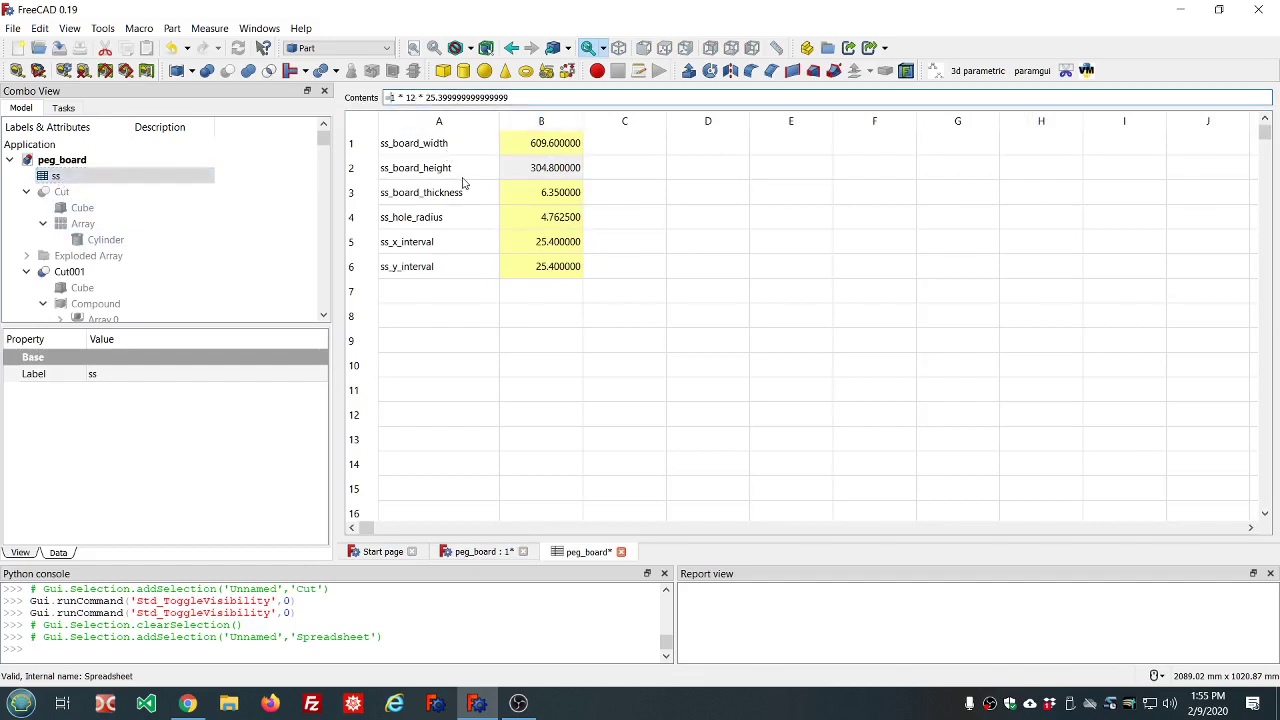
pyautogui.write('2')
pyautogui.press('Delete')
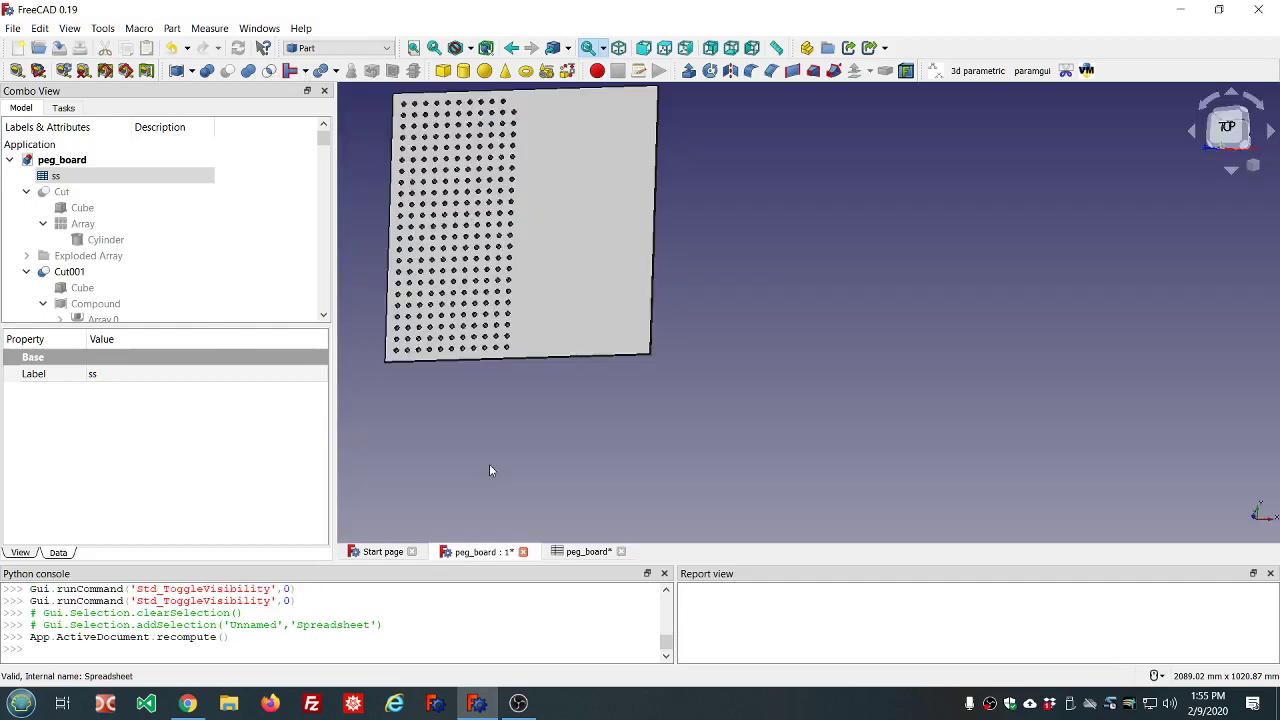
pyautogui.scroll(-2, 490, 466)
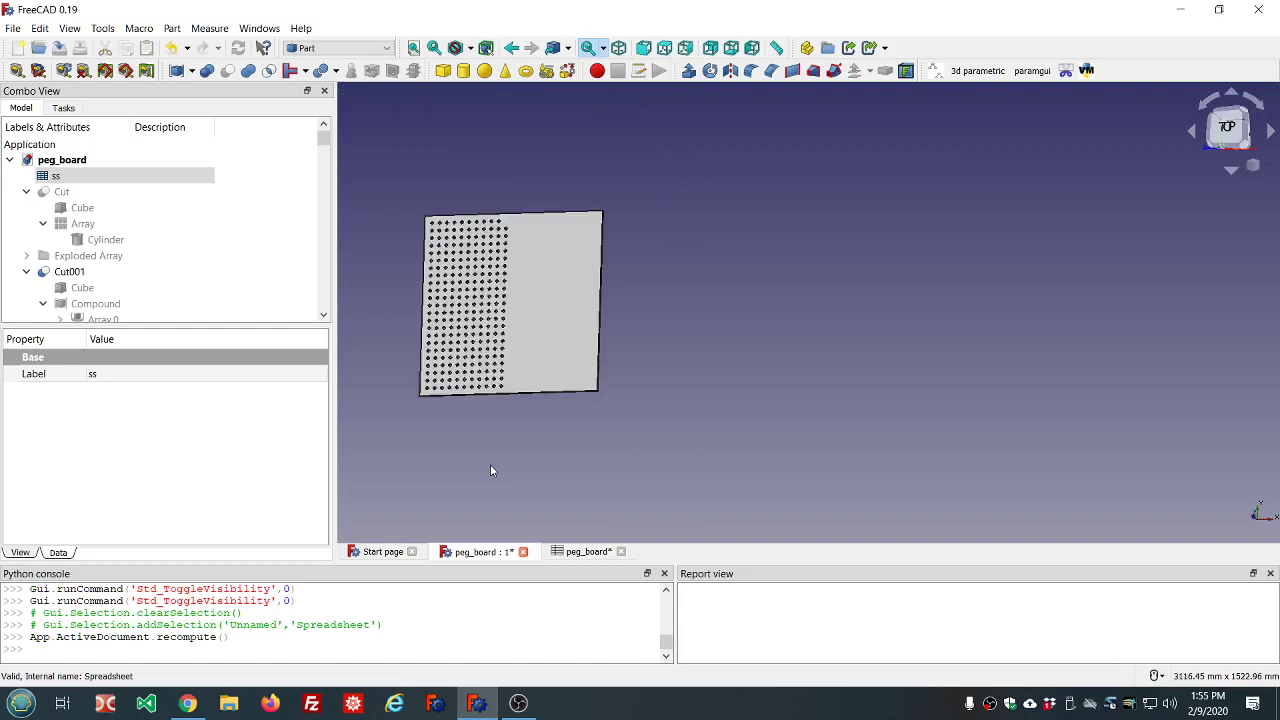
# Examine the hole coverage of the resized board and the array items in the model tree, and collapse Cut001.
pyautogui.scroll(6, 422, 423)
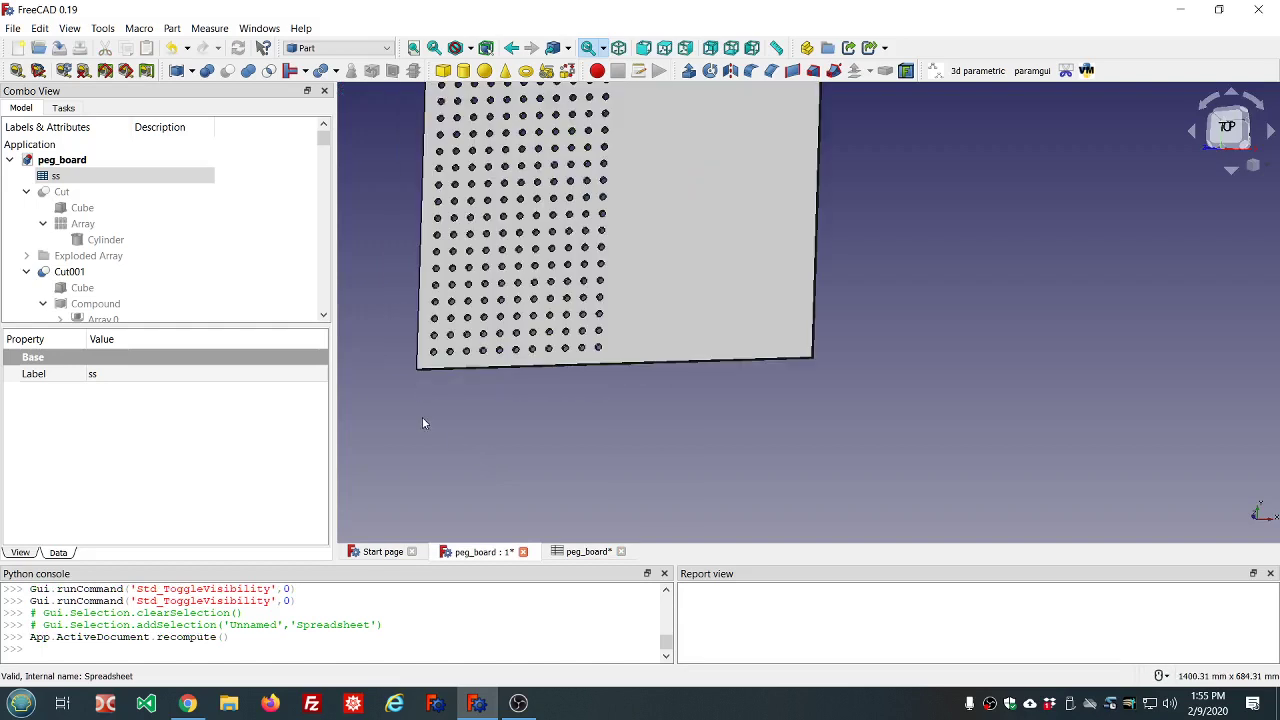
pyautogui.scroll(-4, 422, 420)
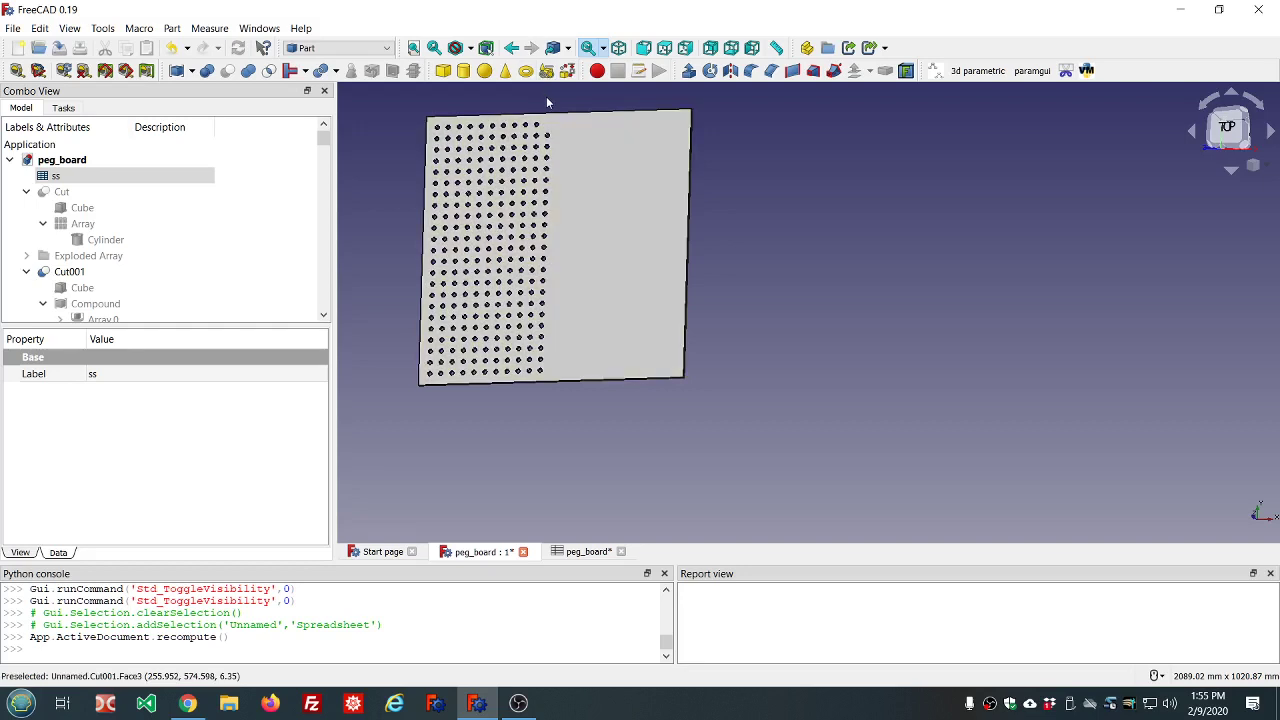
pyautogui.scroll(2, 548, 110)
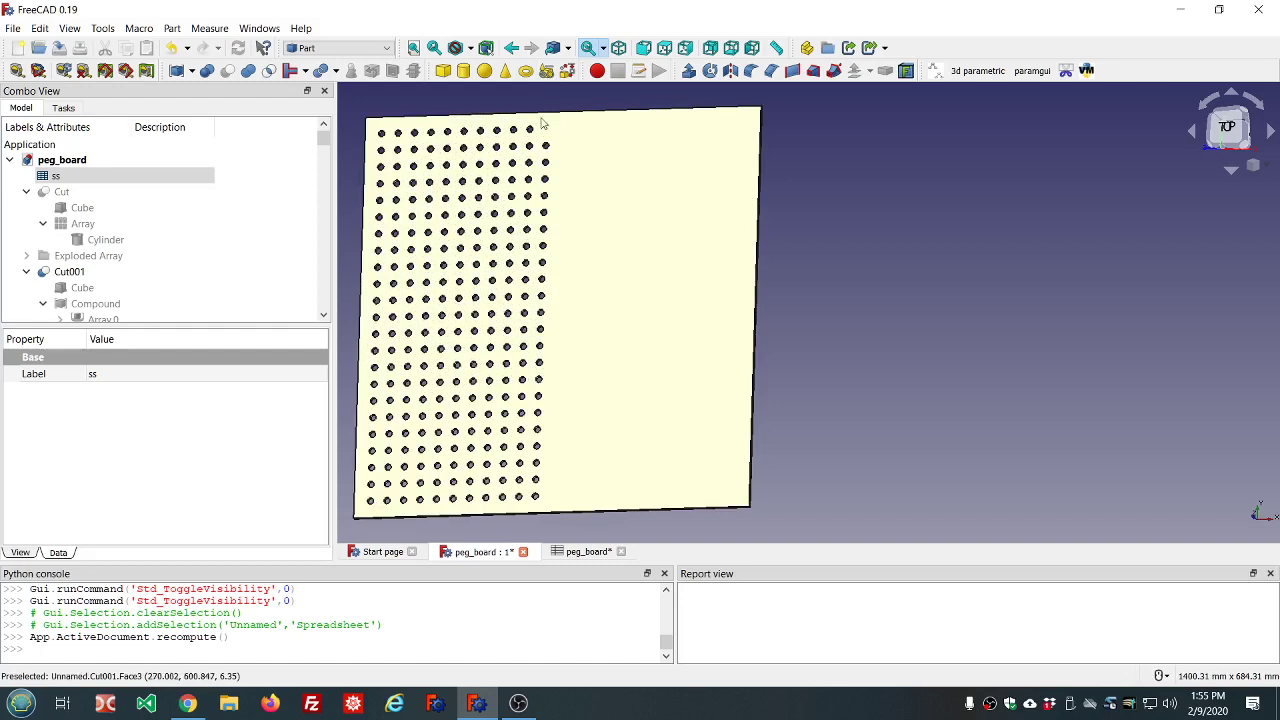
pyautogui.scroll(-10, 237, 214)
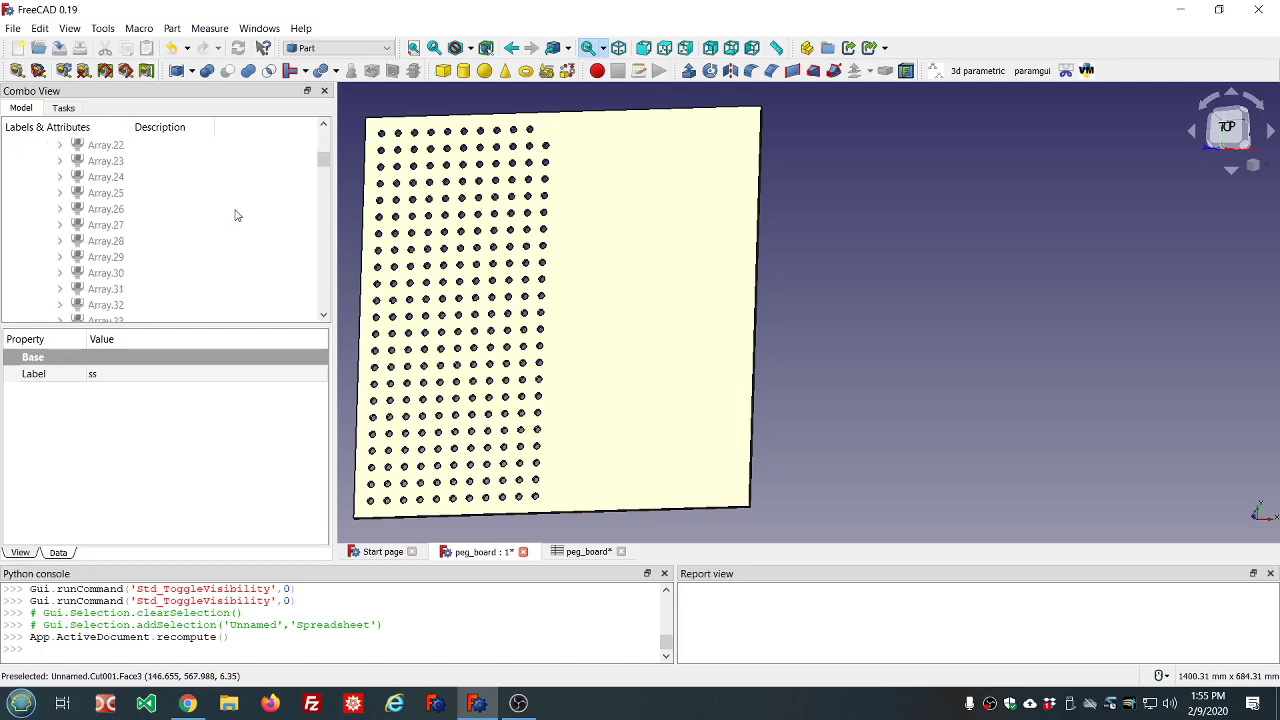
pyautogui.scroll(15, 236, 215)
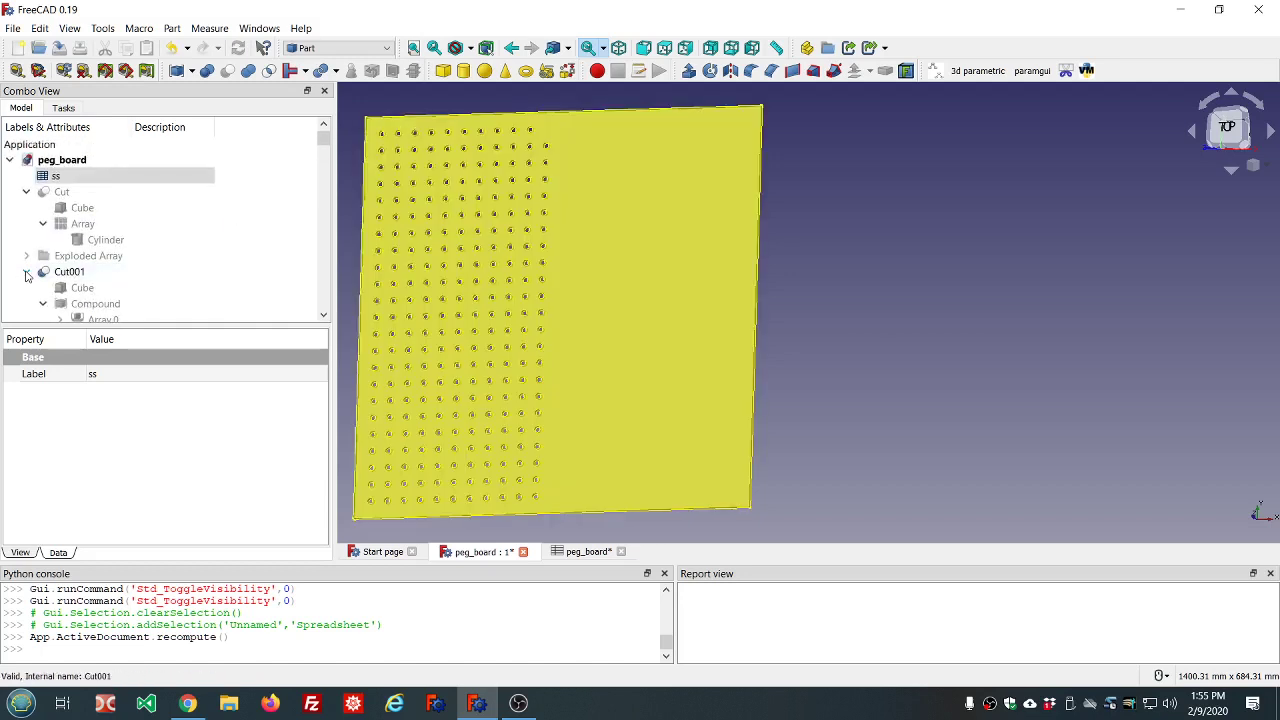
pyautogui.click(26, 272)
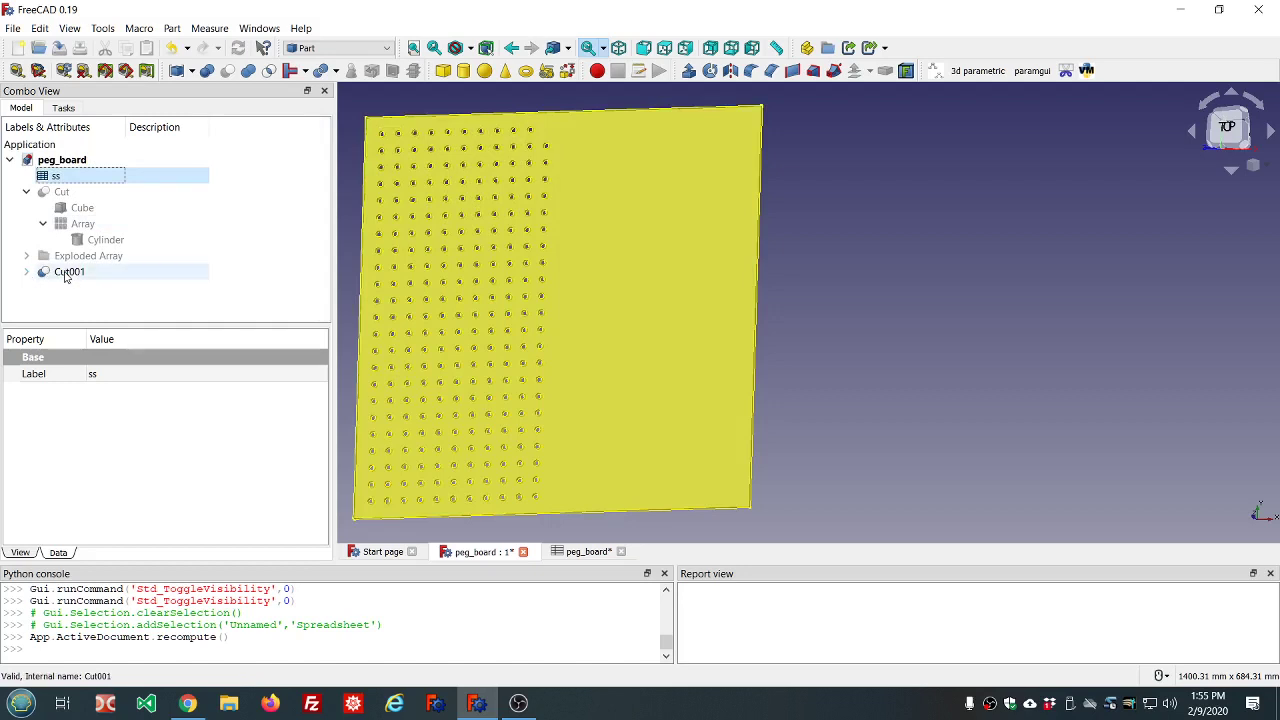
pyautogui.click(65, 275)
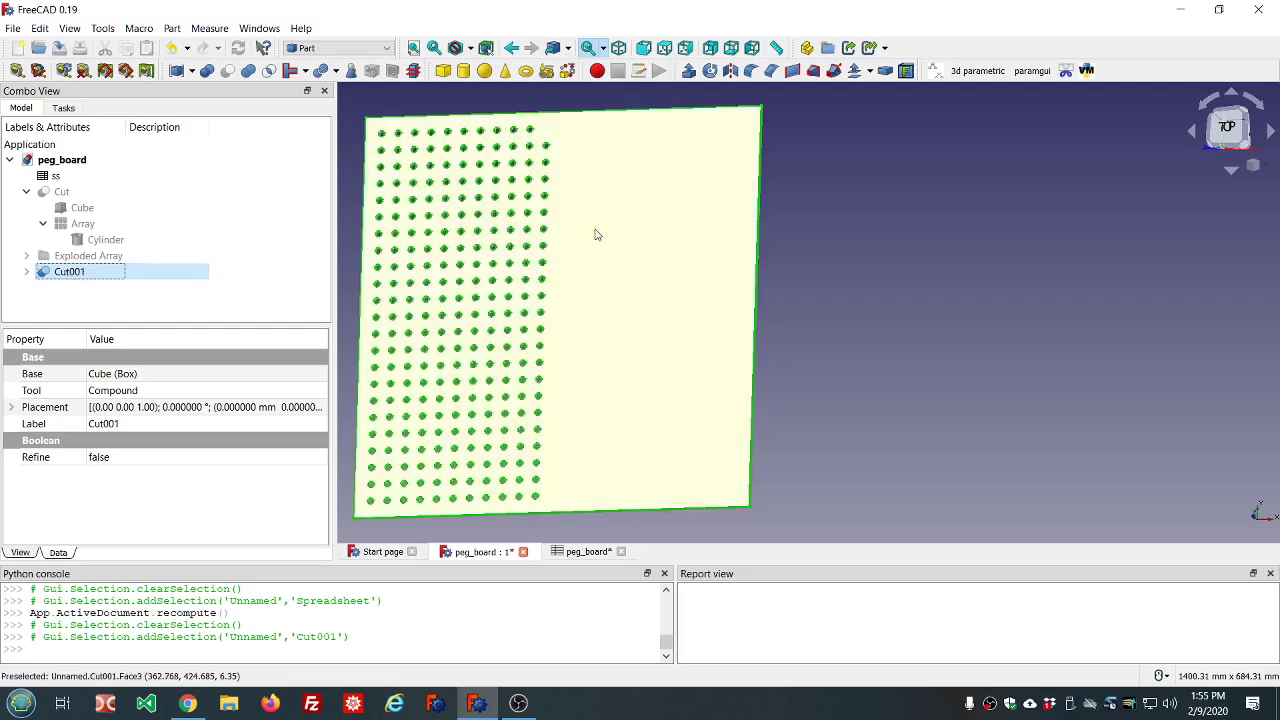
pyautogui.click(58, 258)
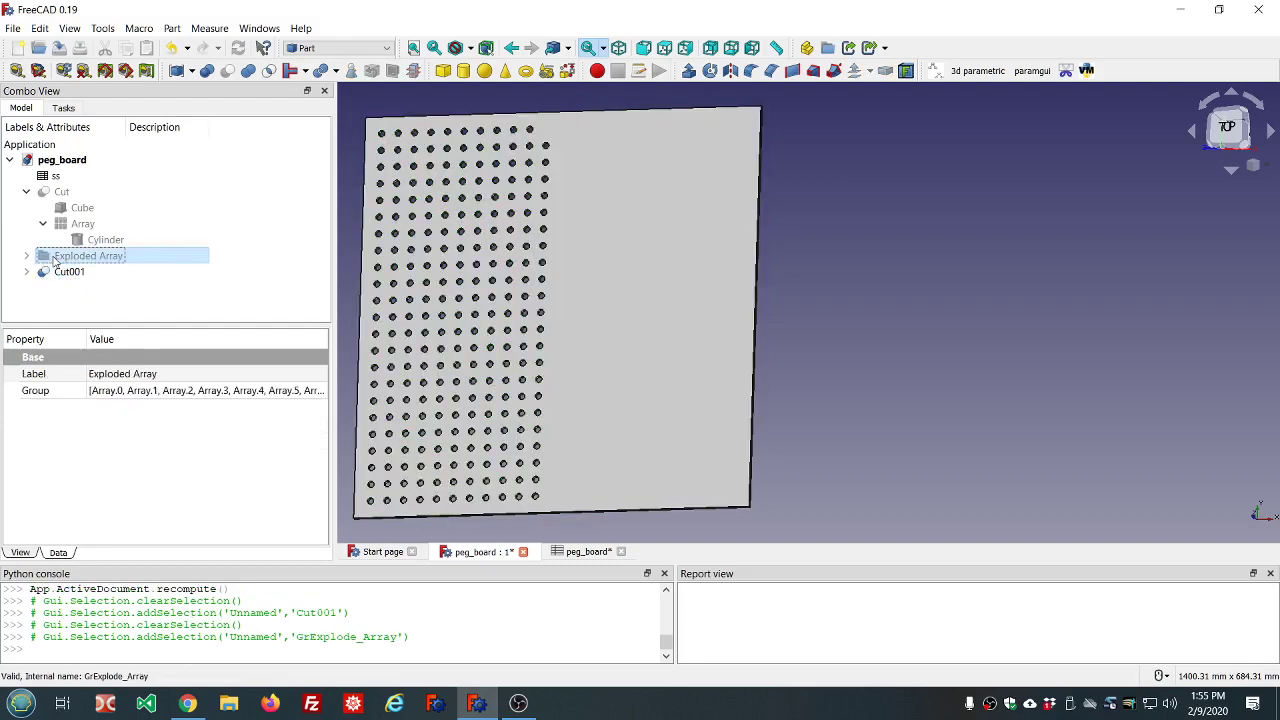
# Delete Cut001, its Compound and the Exploded Array group together with the group's contents.
pyautogui.click(67, 273)
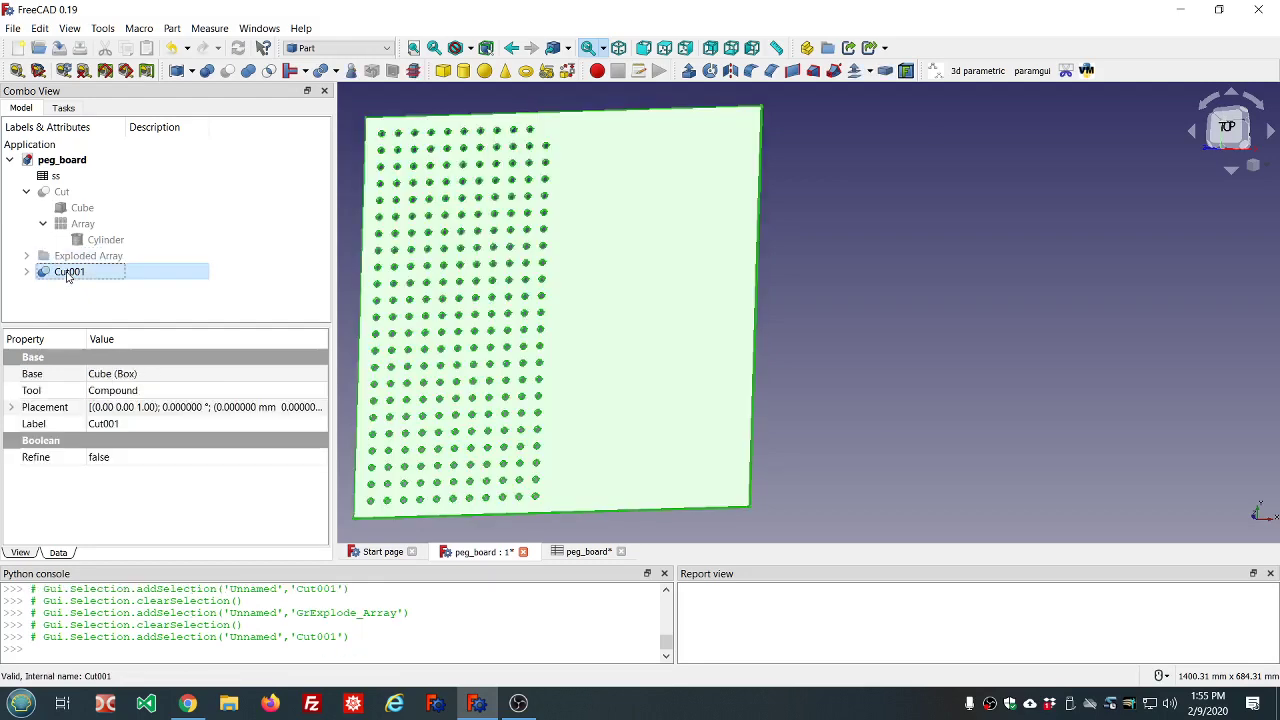
pyautogui.press('Delete')
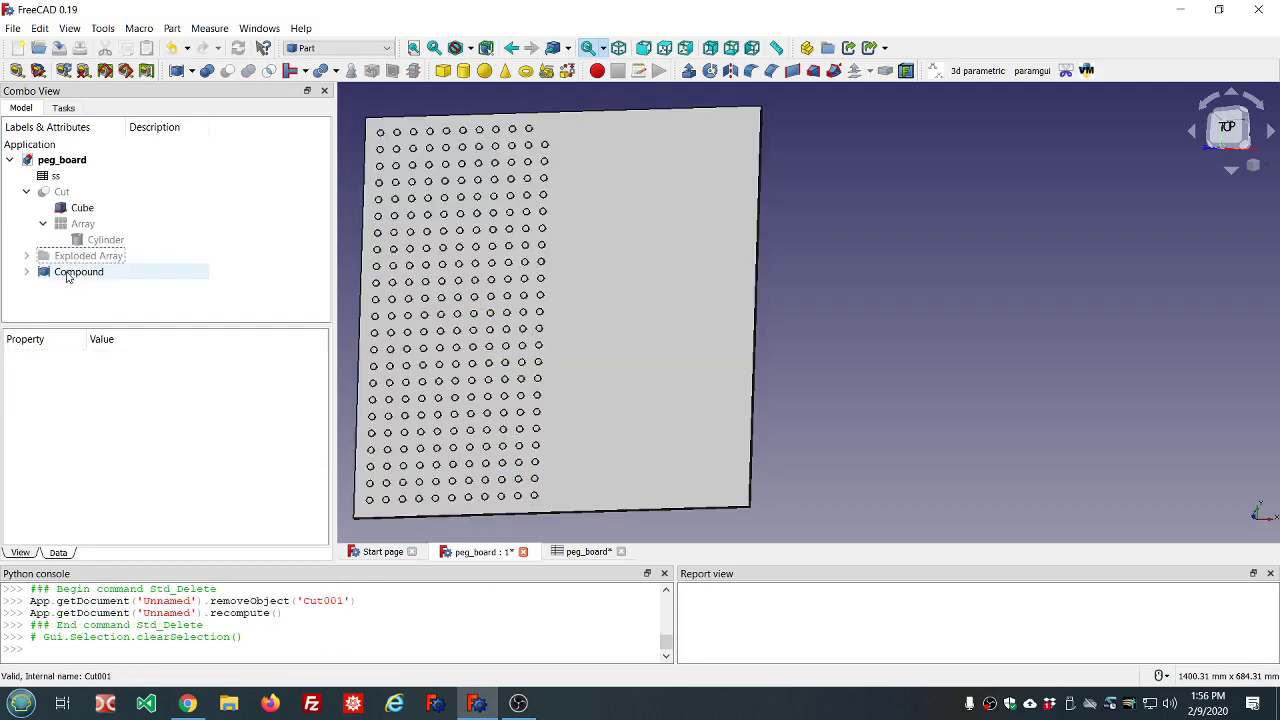
pyautogui.click(70, 273)
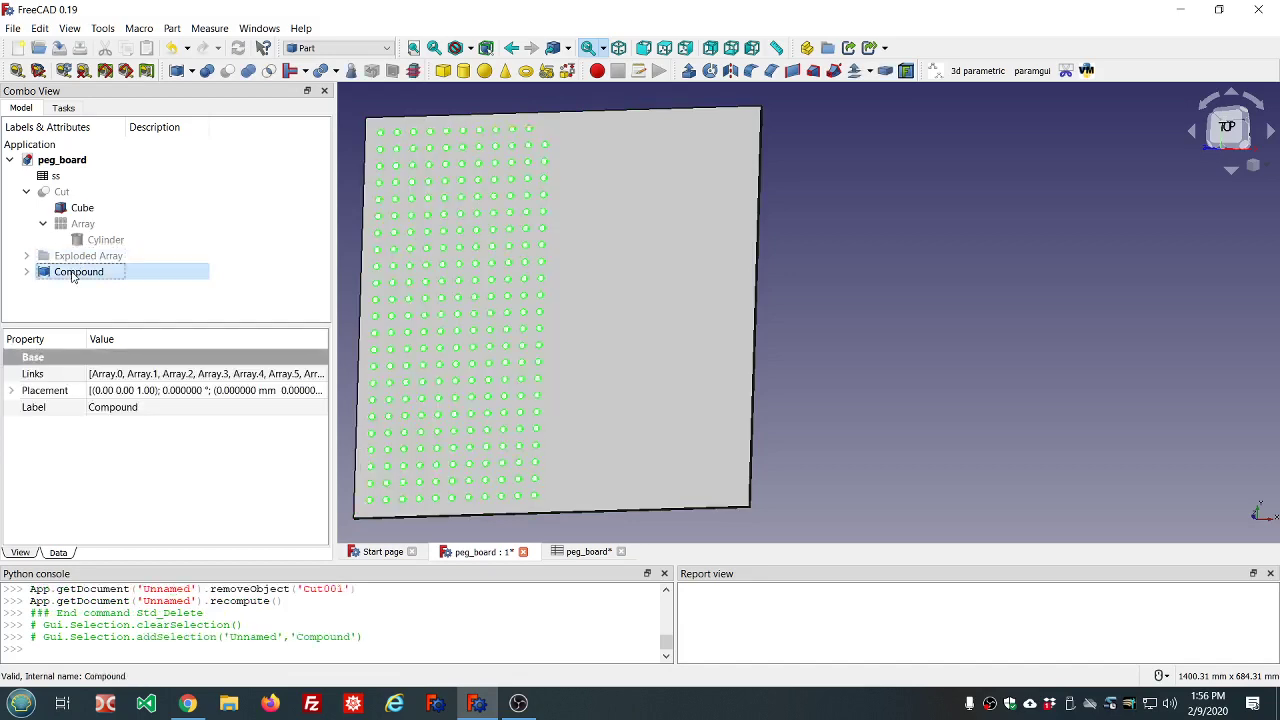
pyautogui.press('Delete')
pyautogui.click(68, 258)
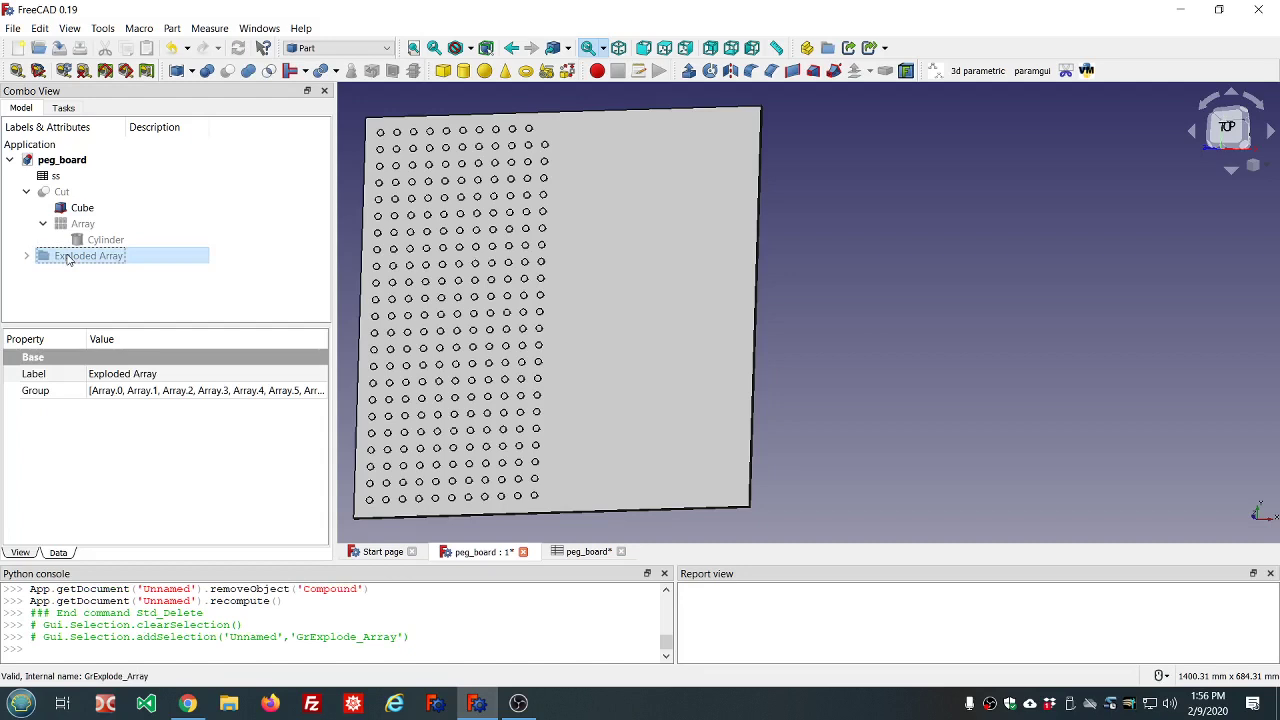
pyautogui.press('Delete')
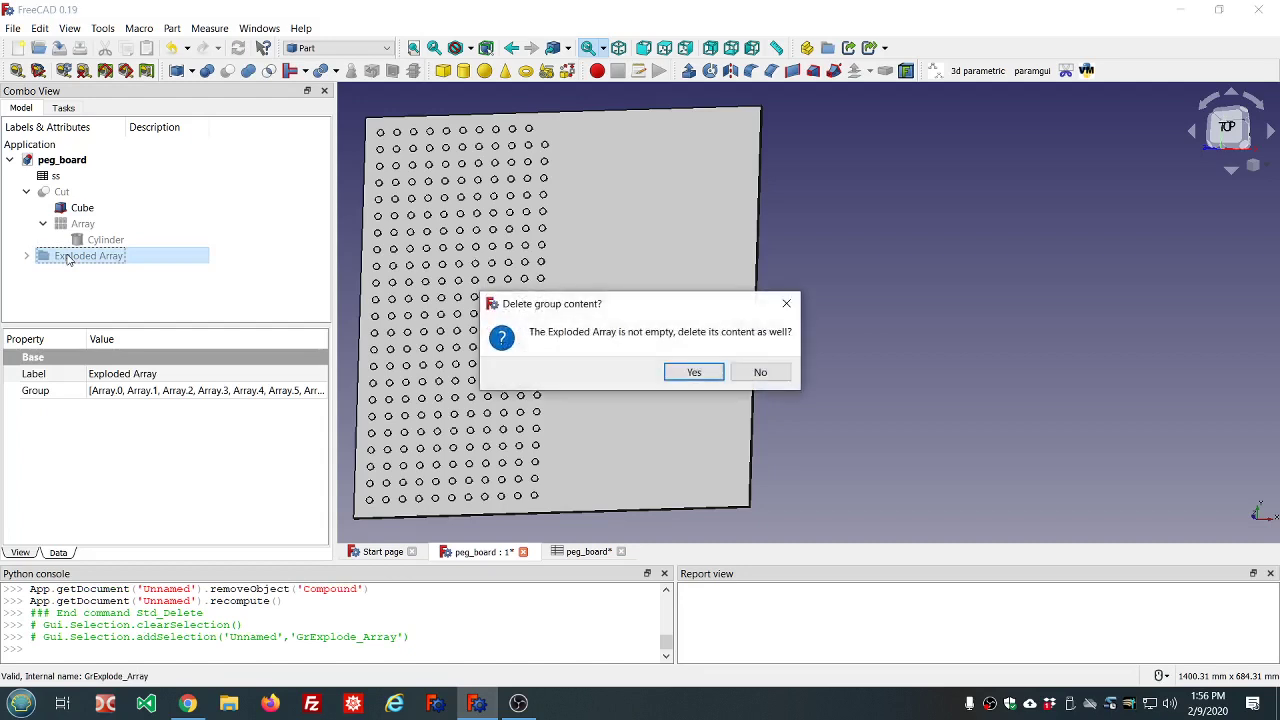
pyautogui.click(699, 378)
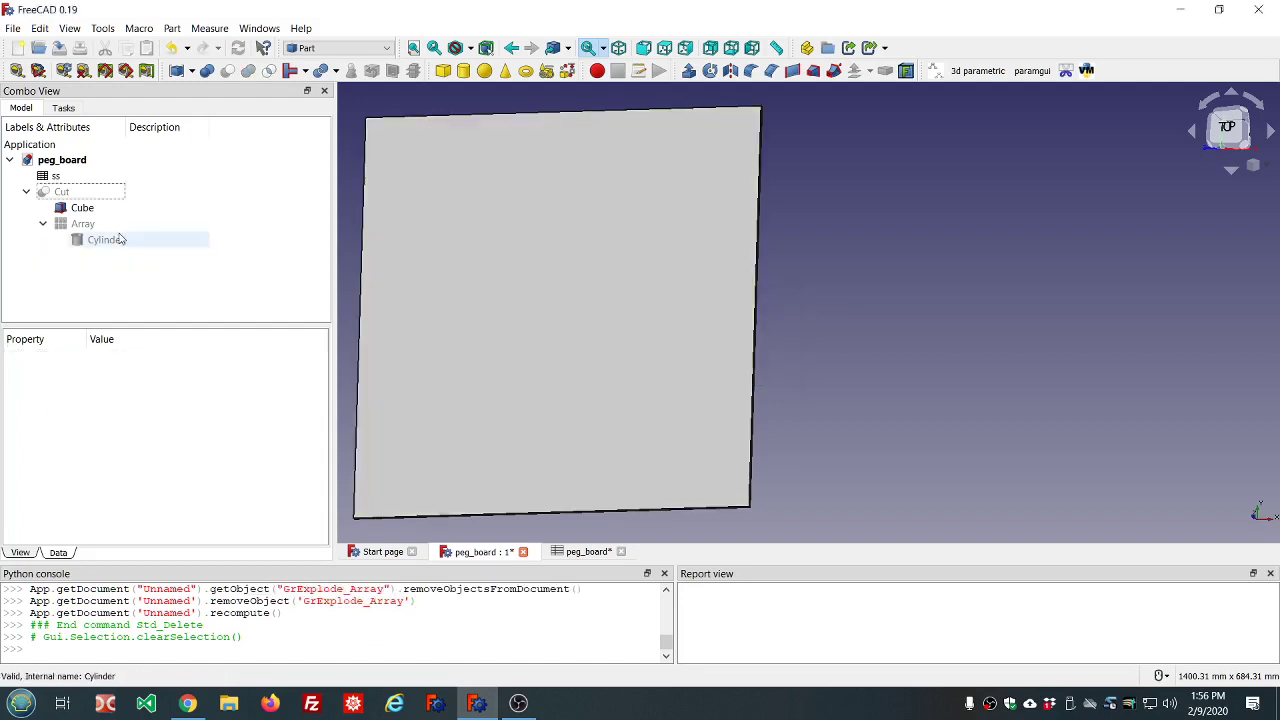
# Show the original Cut to view its hole pattern on the resized board.
pyautogui.click(66, 192)
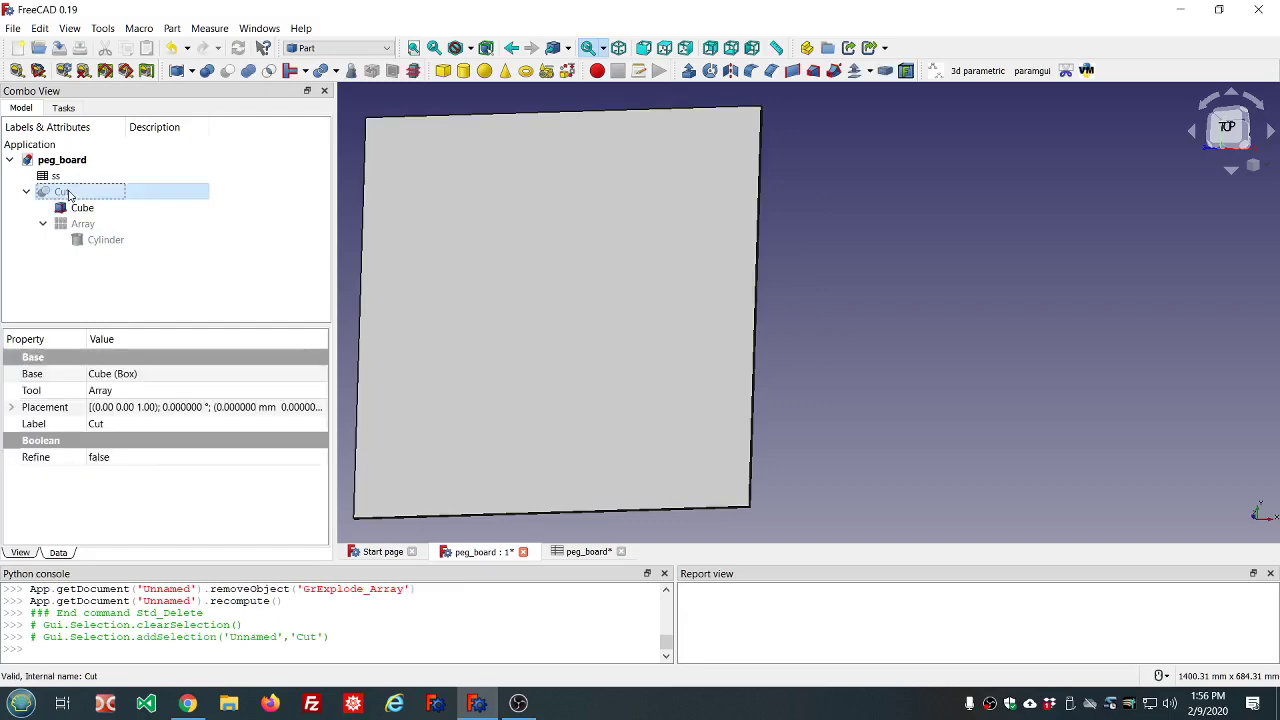
pyautogui.press('space')
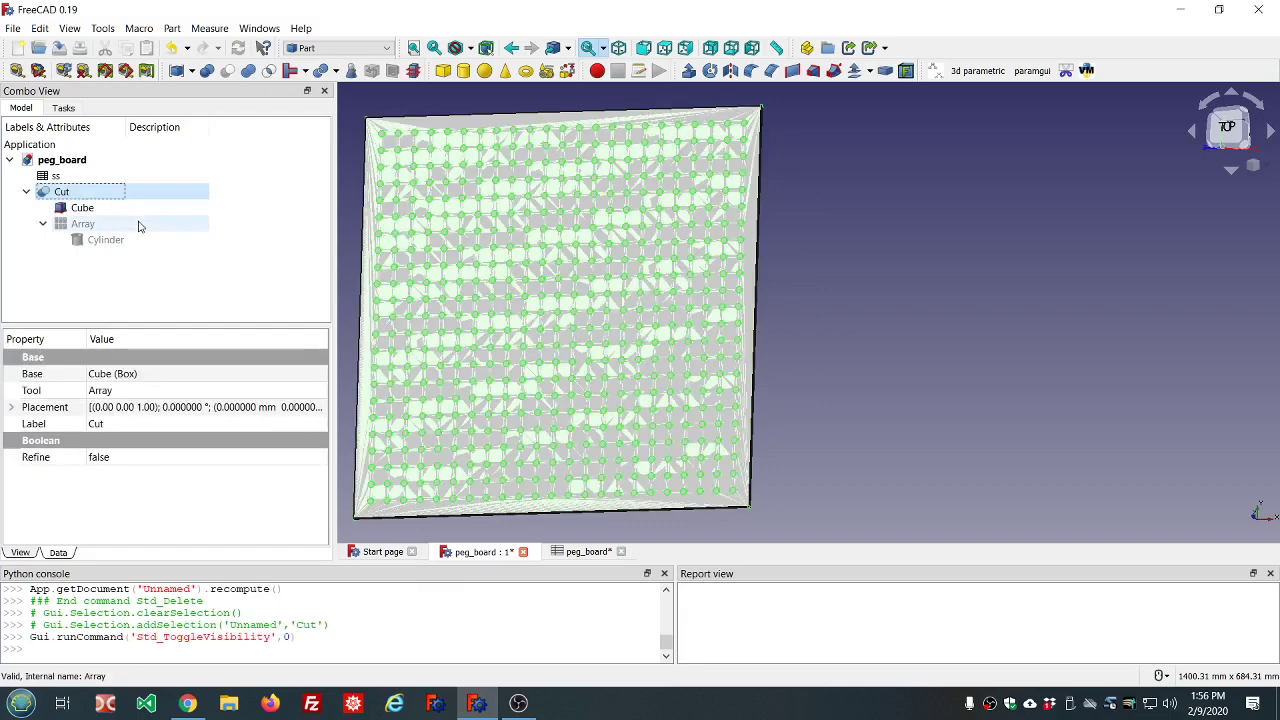
pyautogui.click(898, 255)
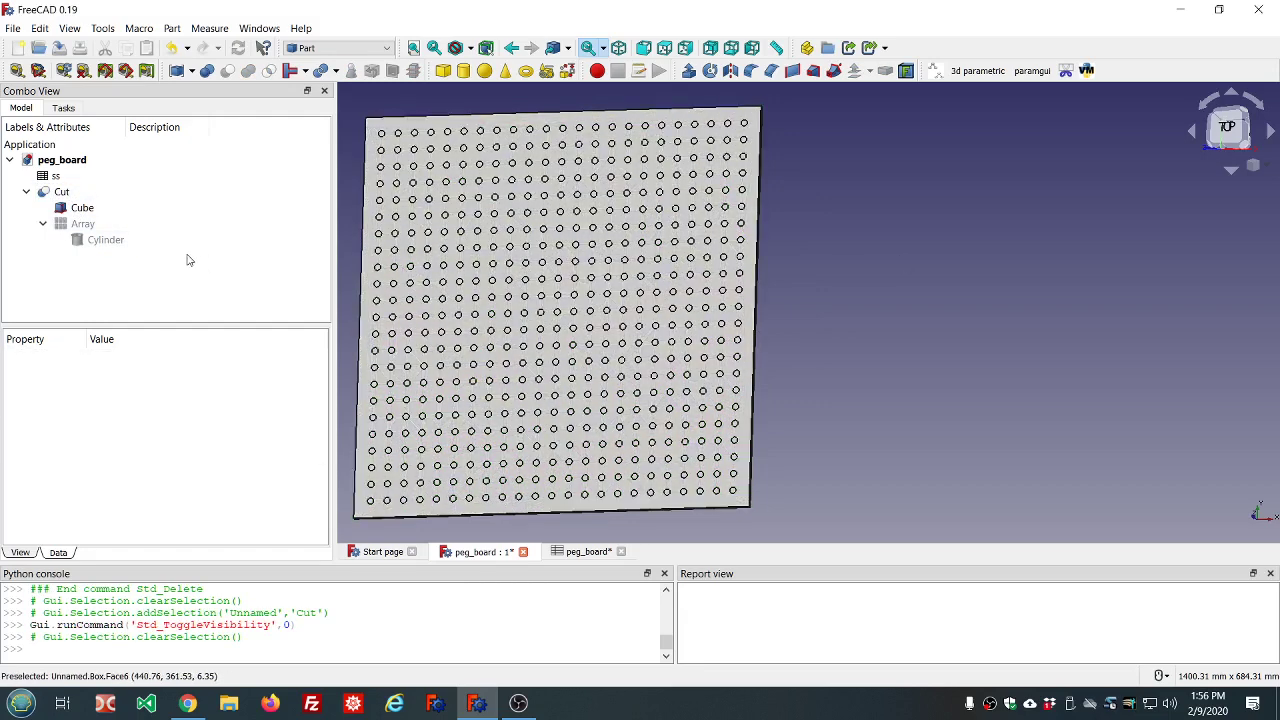
# Explode the visible Array of cylinders into separate objects and hide the original Cut.
pyautogui.click(82, 224)
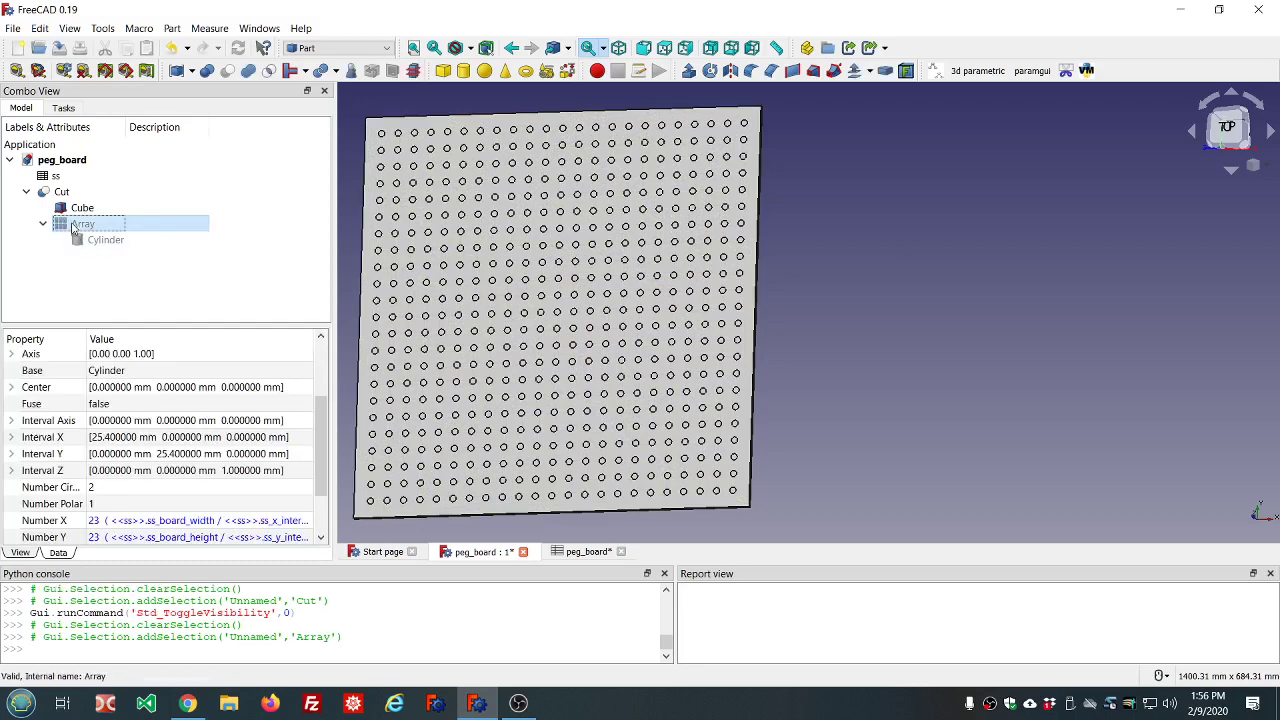
pyautogui.click(76, 208)
pyautogui.click(77, 224)
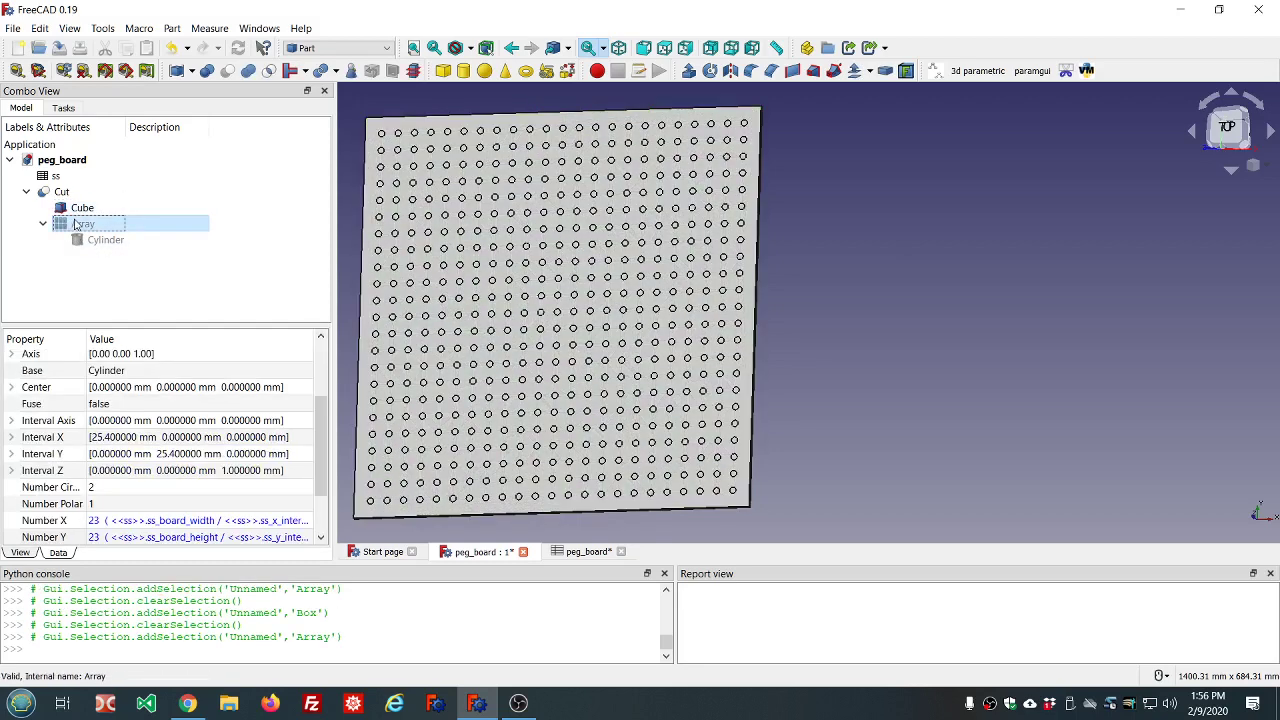
pyautogui.press('space')
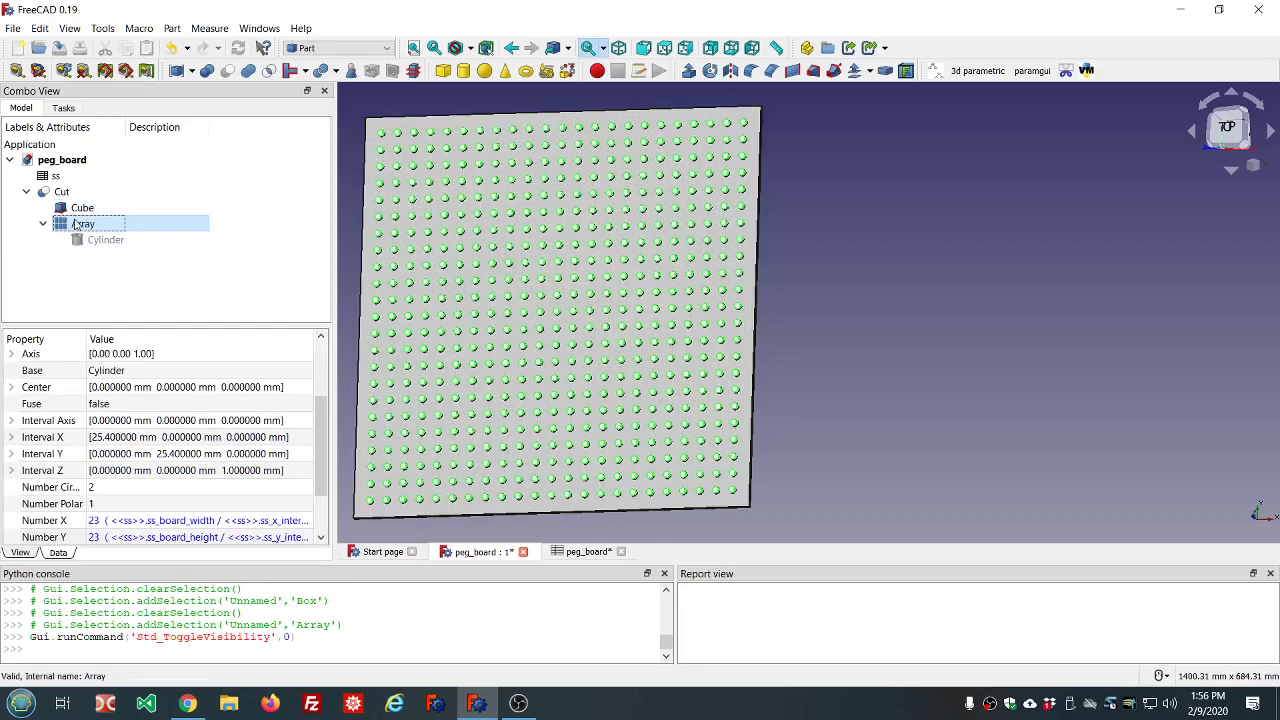
pyautogui.click(193, 72)
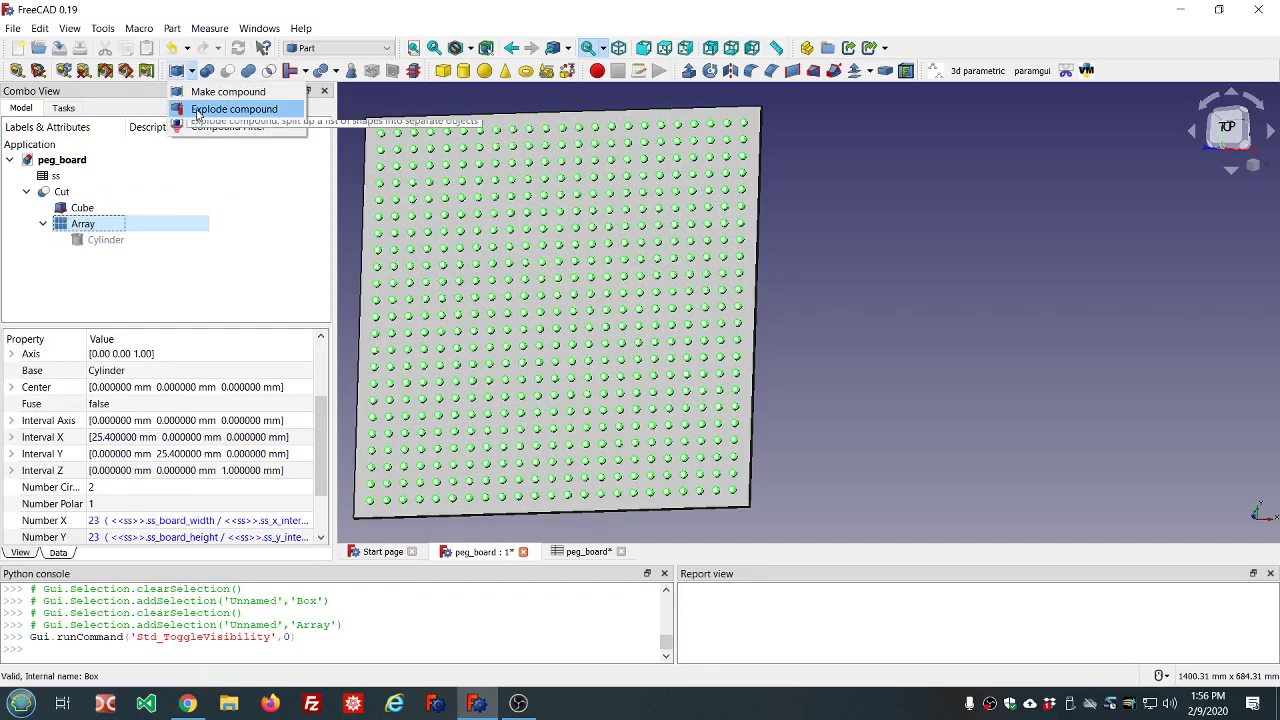
pyautogui.click(197, 112)
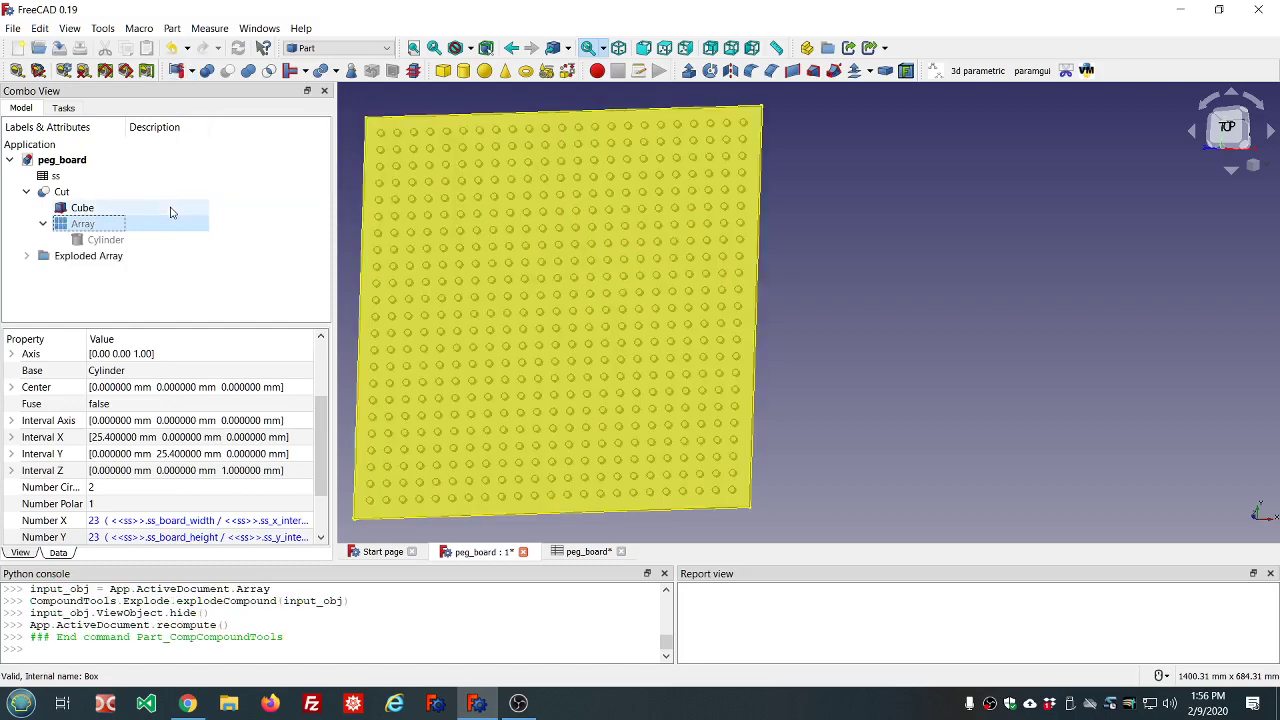
pyautogui.click(62, 192)
pyautogui.press('space')
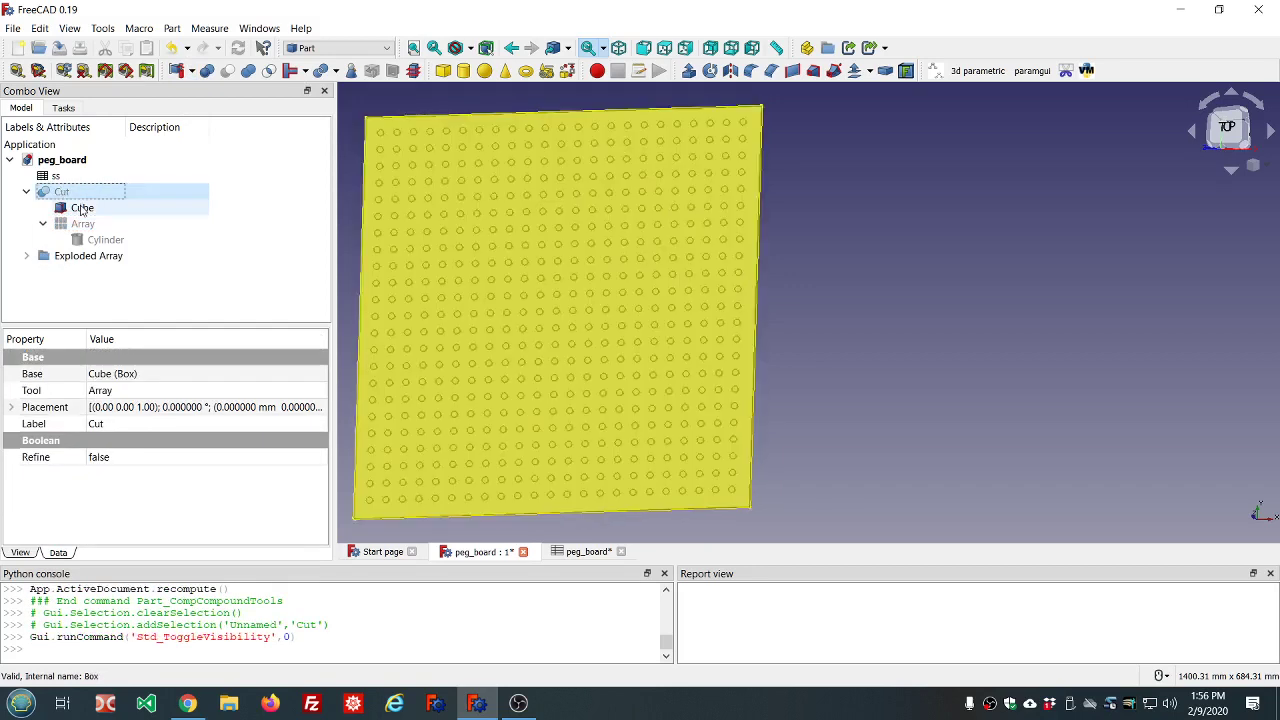
# Delete the first, third and fifth cylinders of the board's top row, counted from the upper-right corner.
pyautogui.click(26, 256)
pyautogui.scroll(-5, 155, 271)
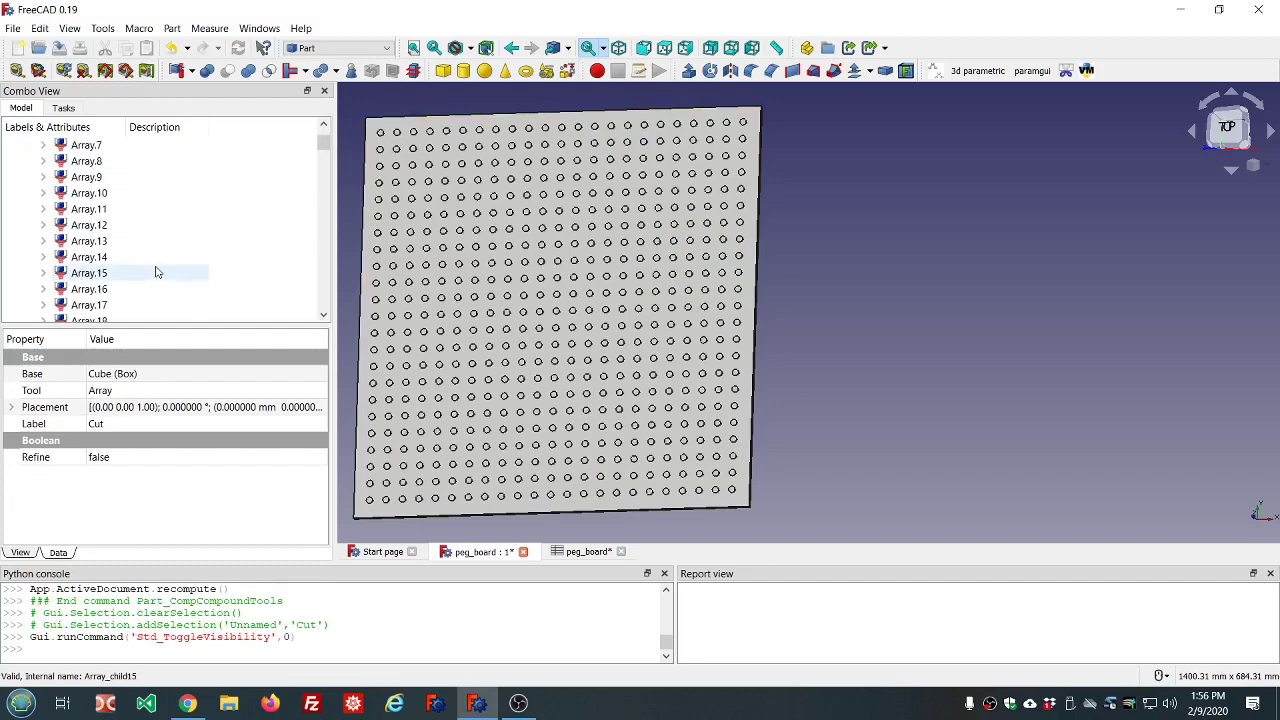
pyautogui.click(745, 127)
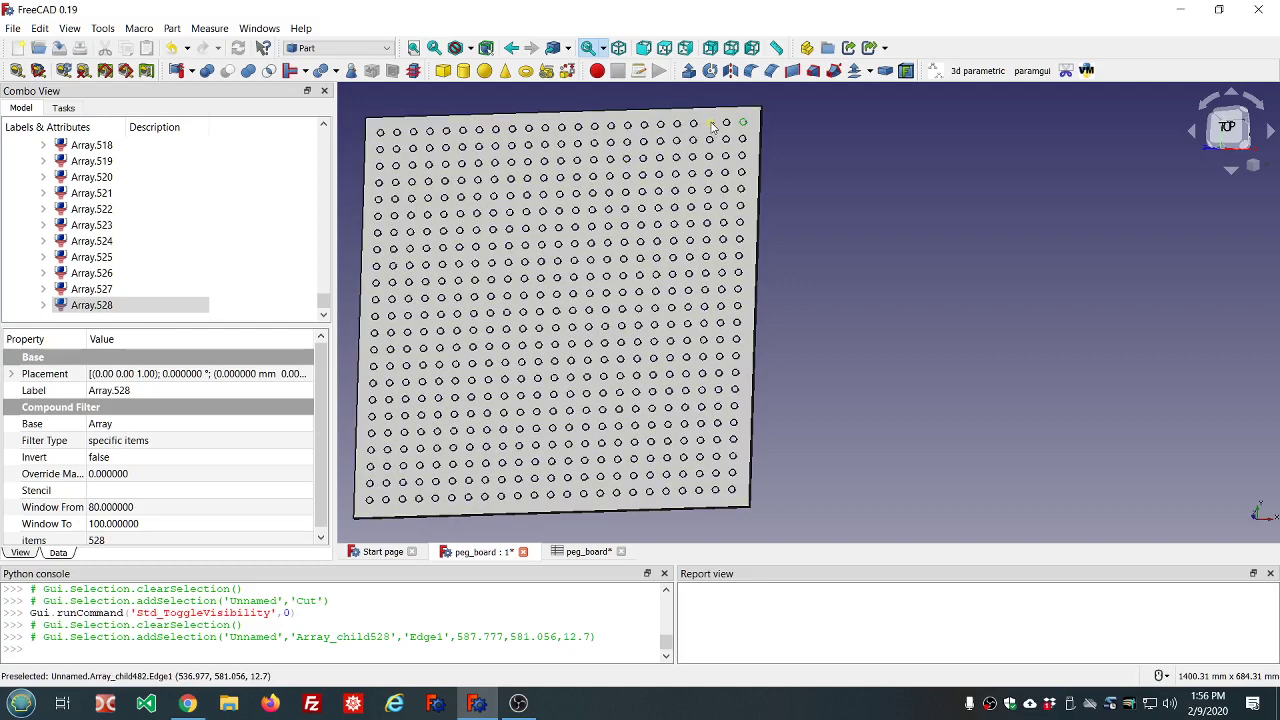
pyautogui.keyDown('ctrl'); pyautogui.click(710, 124); pyautogui.keyUp('ctrl')
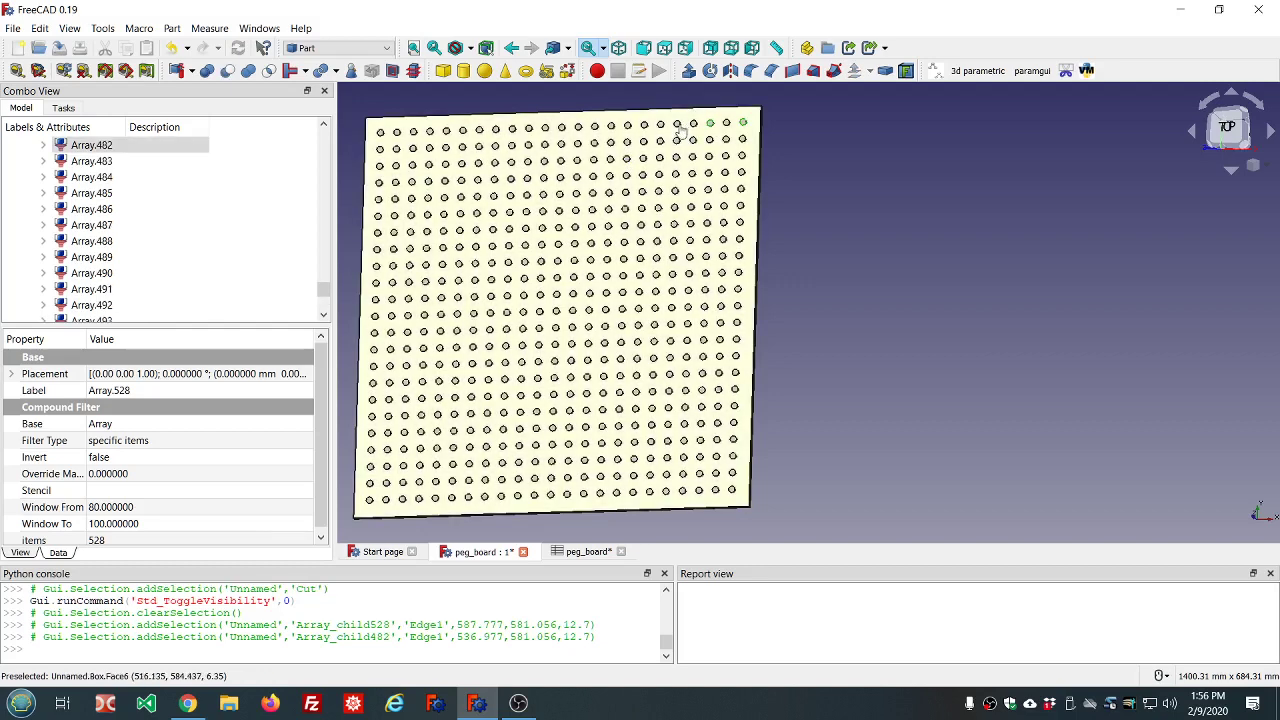
pyautogui.keyDown('ctrl'); pyautogui.click(677, 125); pyautogui.keyUp('ctrl')
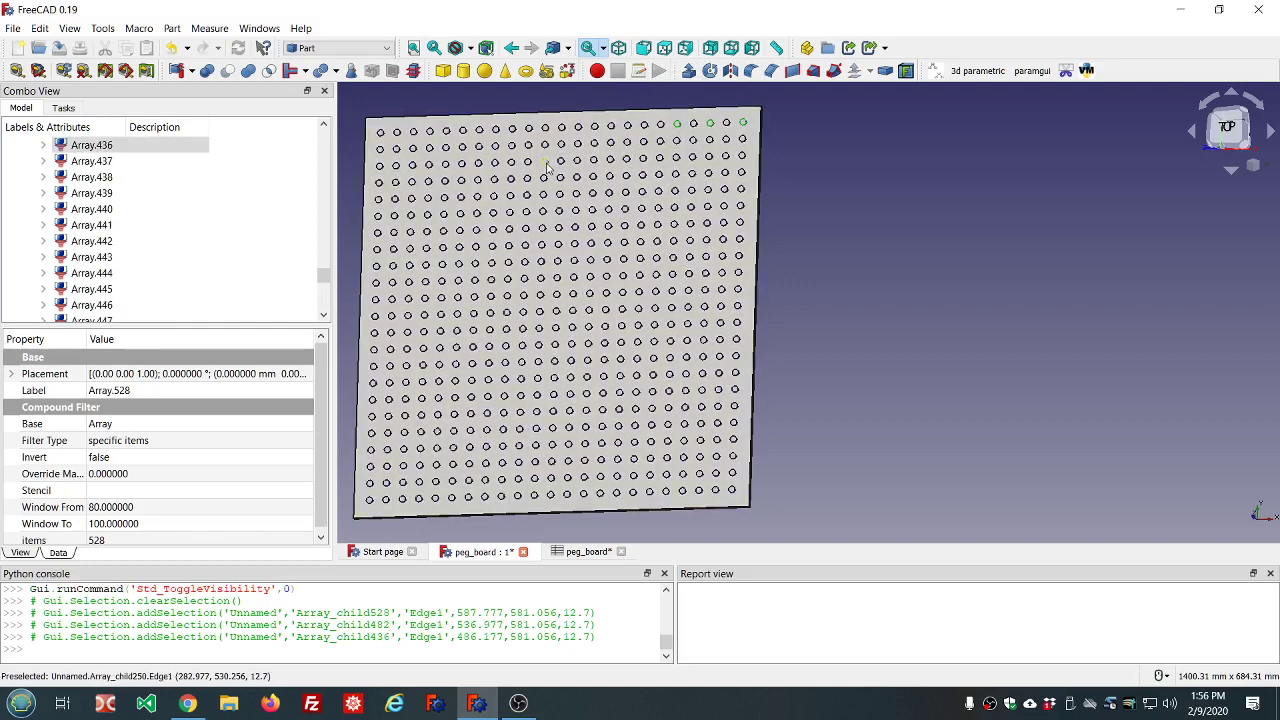
pyautogui.press('Delete')
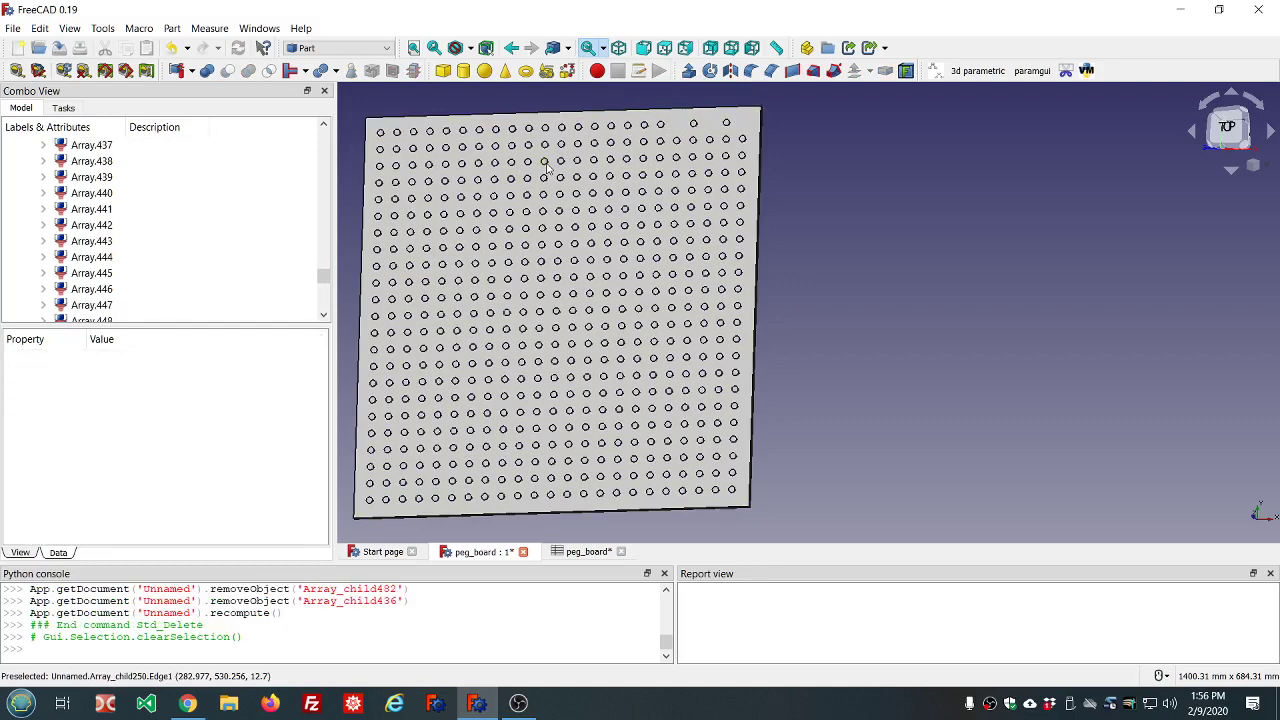
# Set the x position of the rightmost remaining top-row cylinder to 3 mm and inspect its shift up close.
pyautogui.click(726, 123)
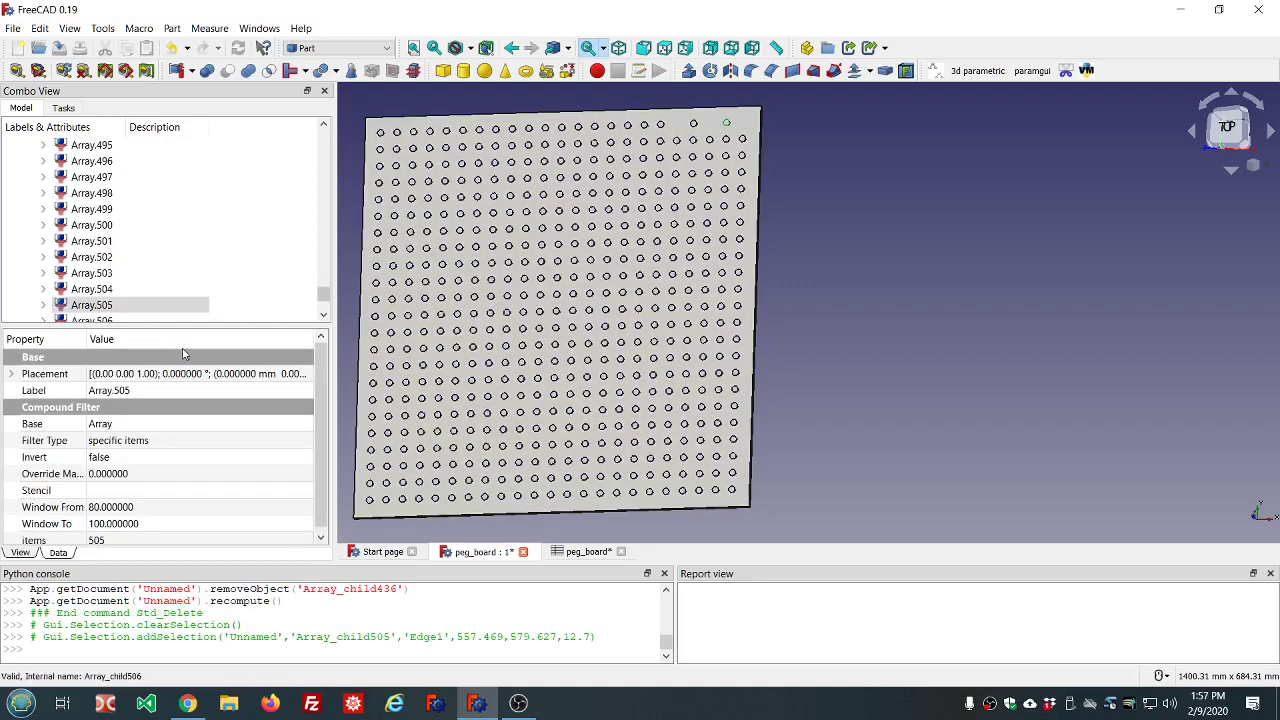
pyautogui.click(12, 374)
pyautogui.click(28, 424)
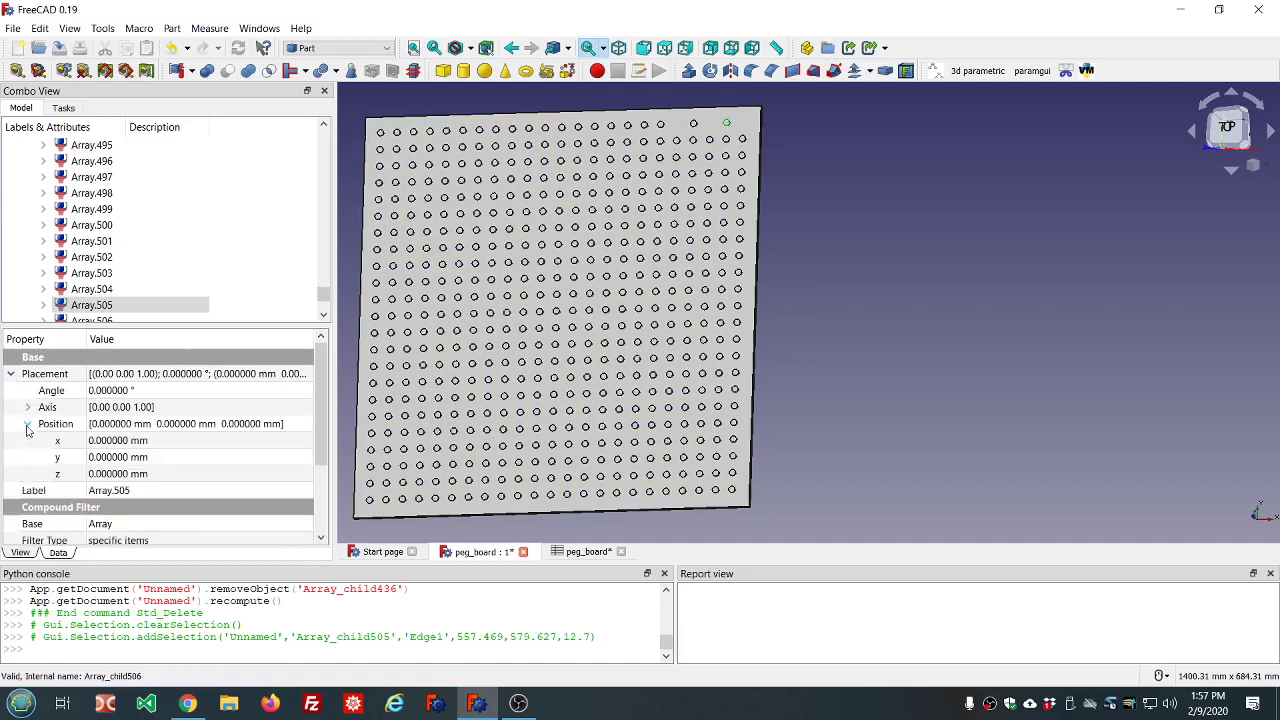
pyautogui.click(180, 441)
pyautogui.scroll(2, 180, 441)
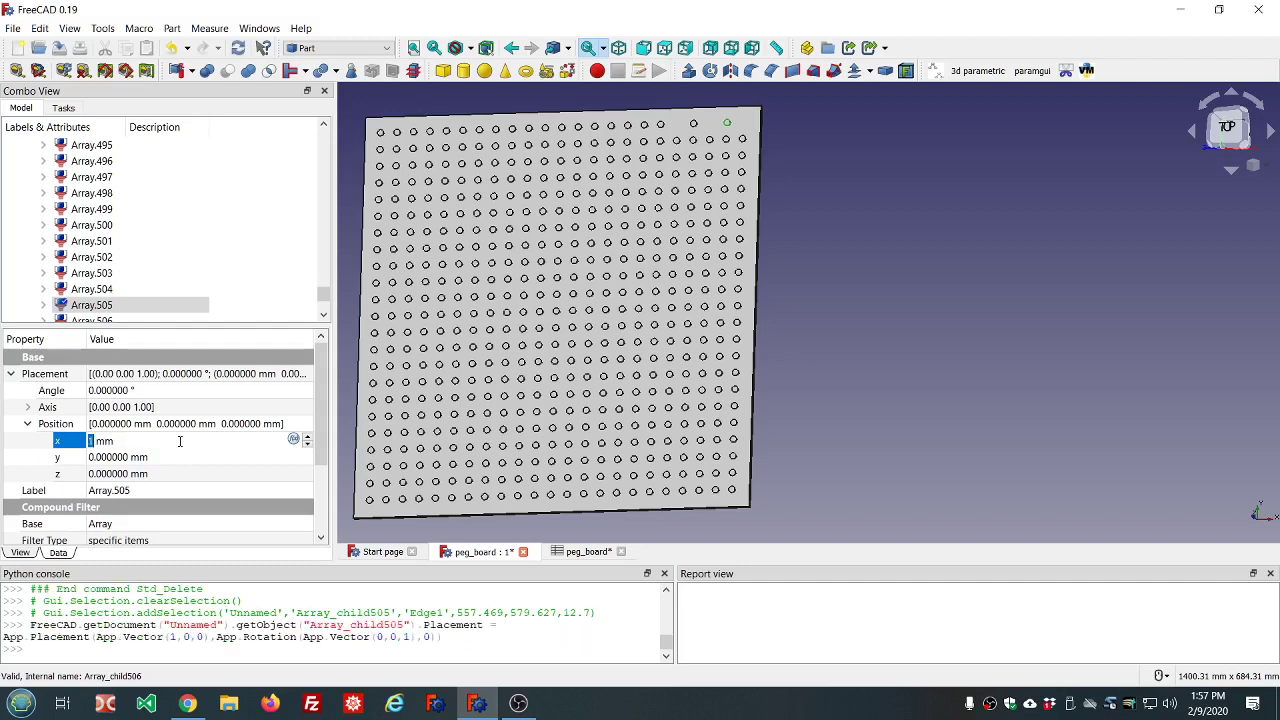
pyautogui.scroll(1, 180, 441)
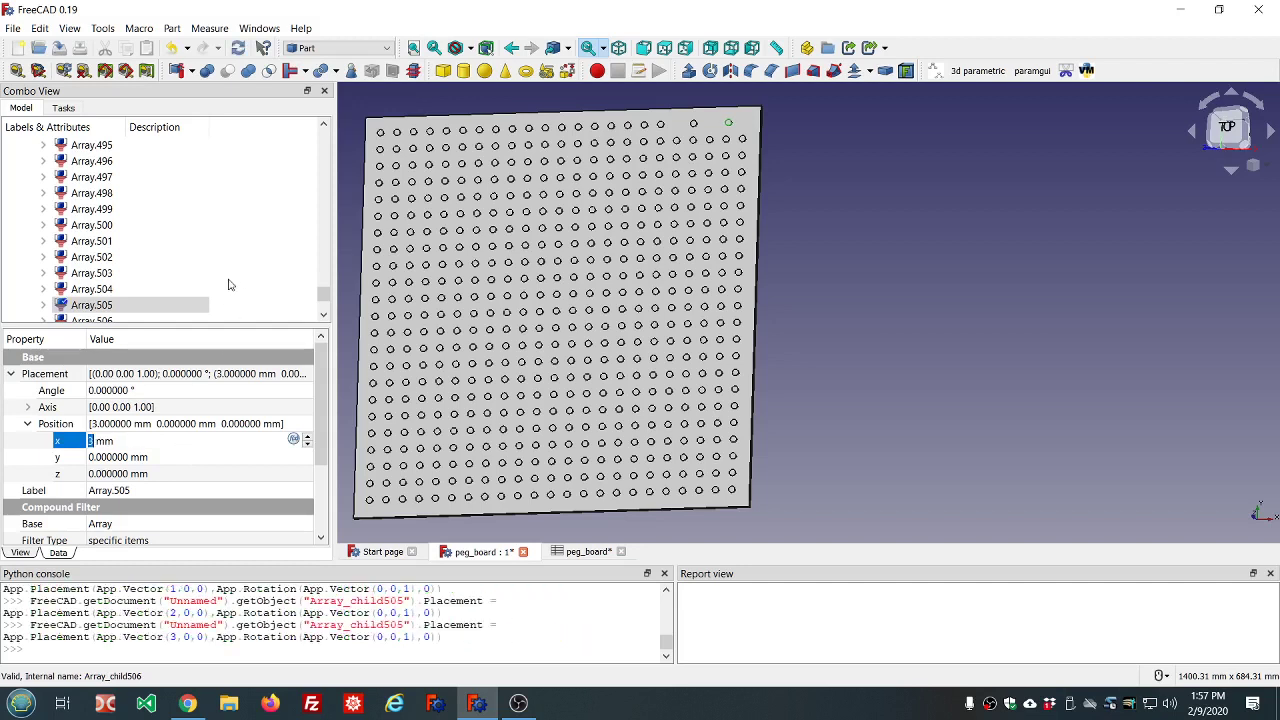
pyautogui.click(228, 285)
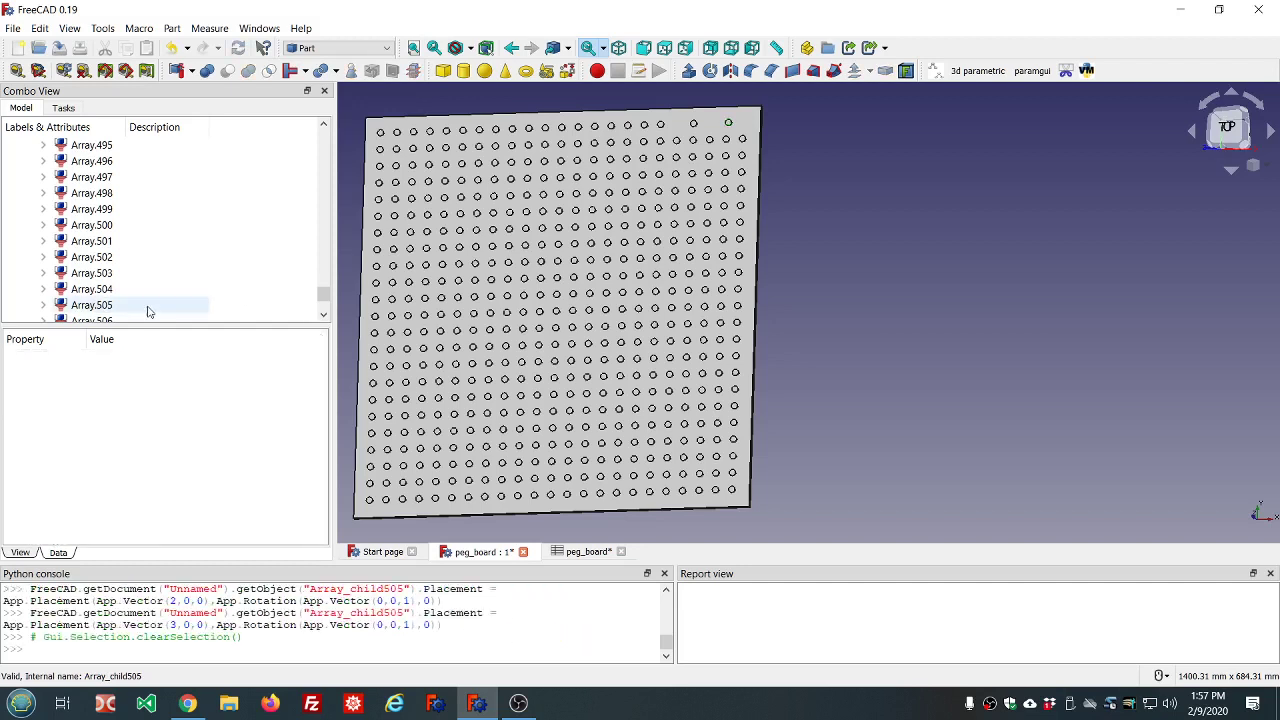
pyautogui.scroll(-4, 155, 300)
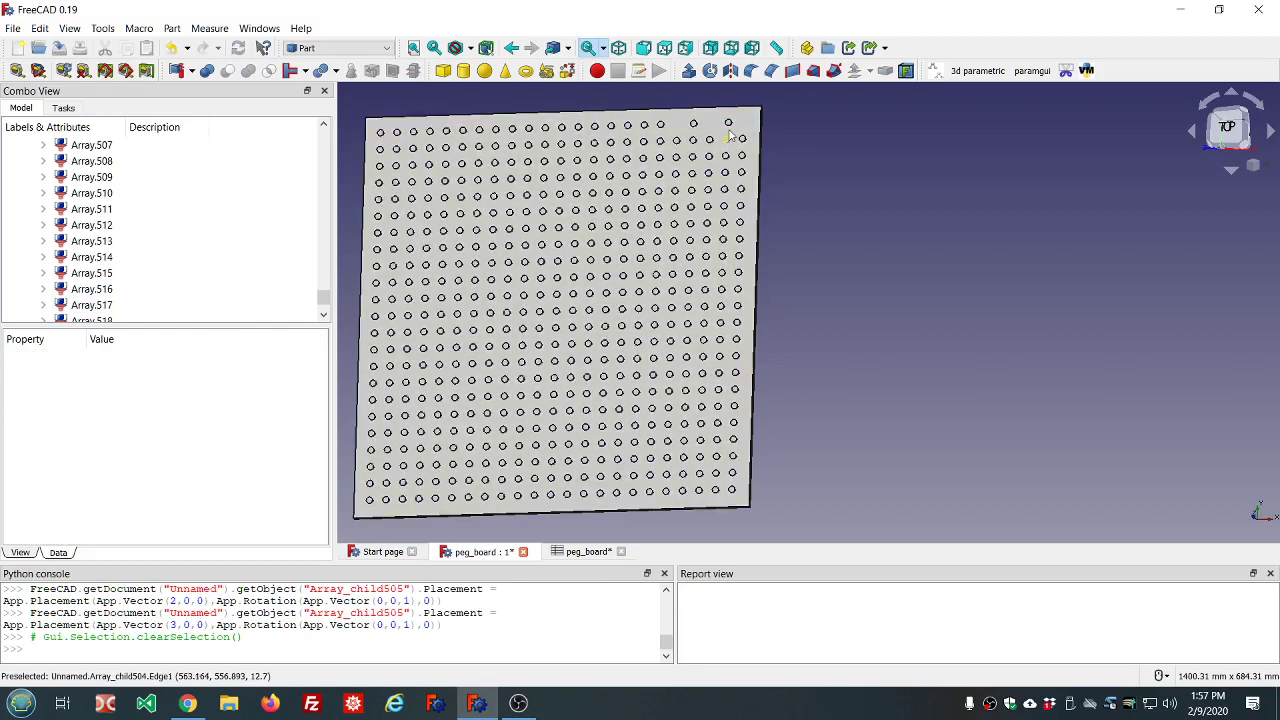
pyautogui.scroll(4, 736, 123)
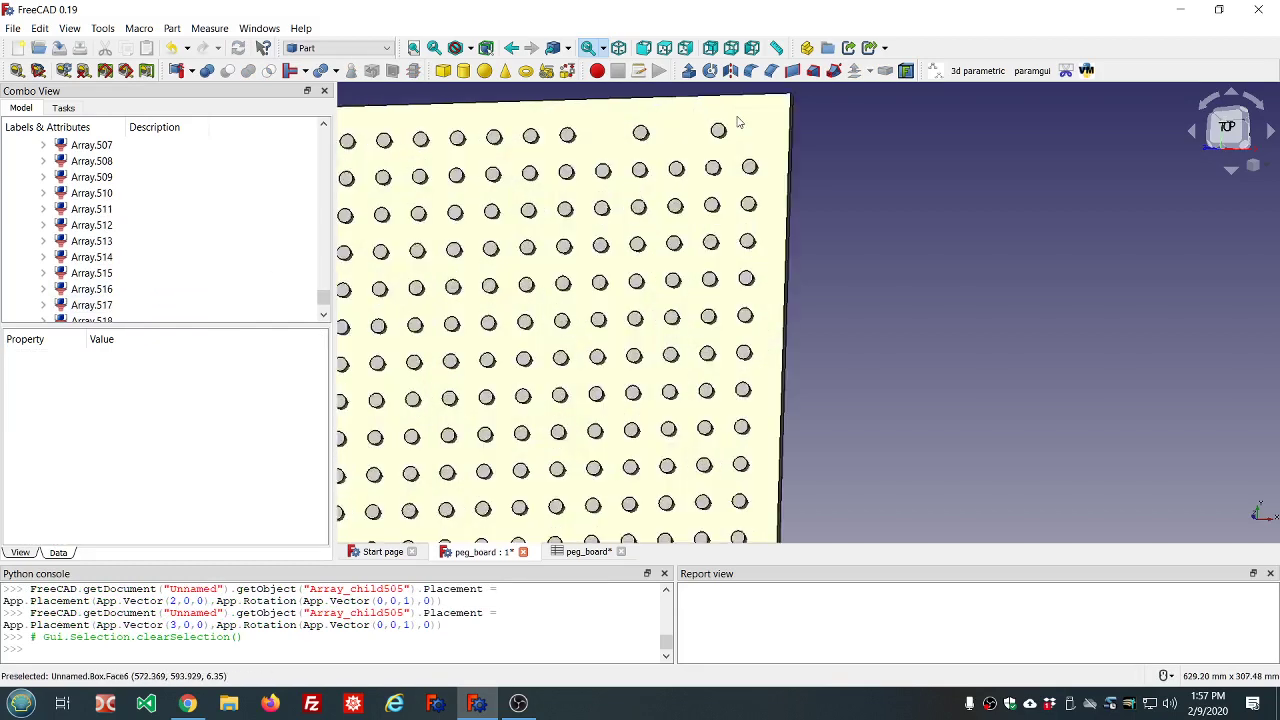
# Use Transform on the rightmost top-row cylinder to shift it 52 mm along x and 15 mm along y.
pyautogui.scroll(-4, 682, 149)
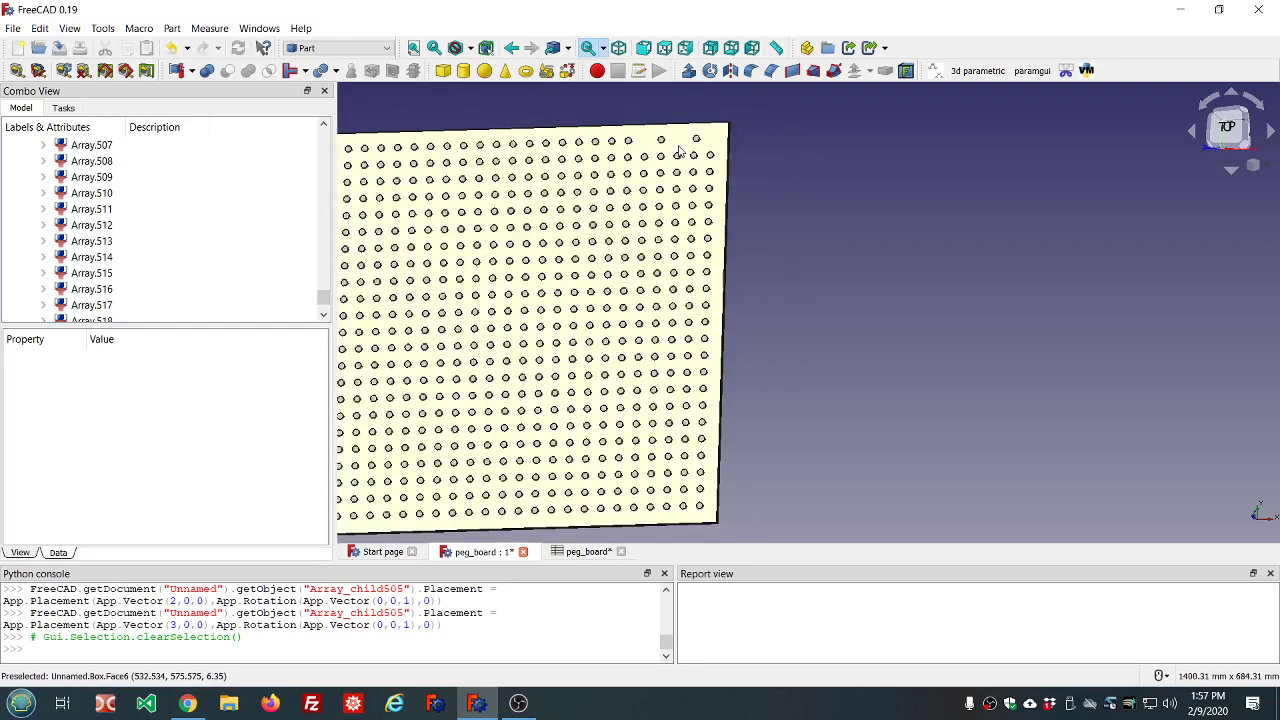
pyautogui.scroll(-4, 114, 275)
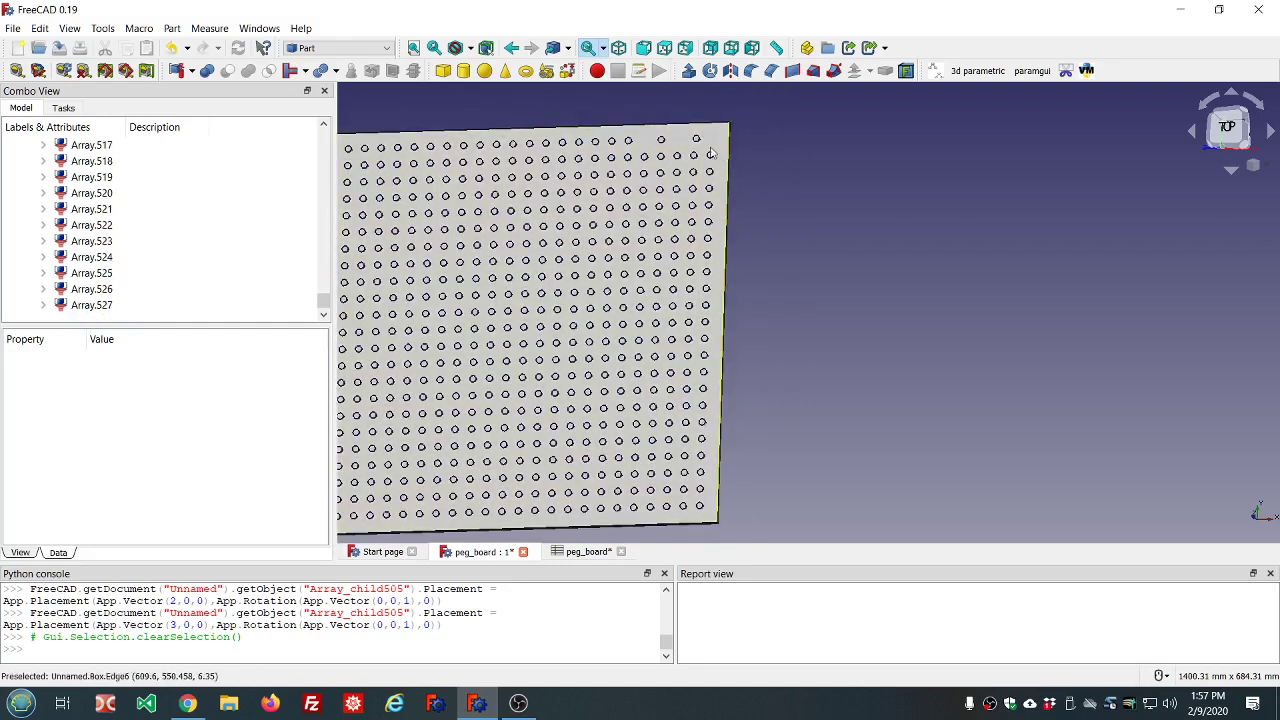
pyautogui.click(698, 144)
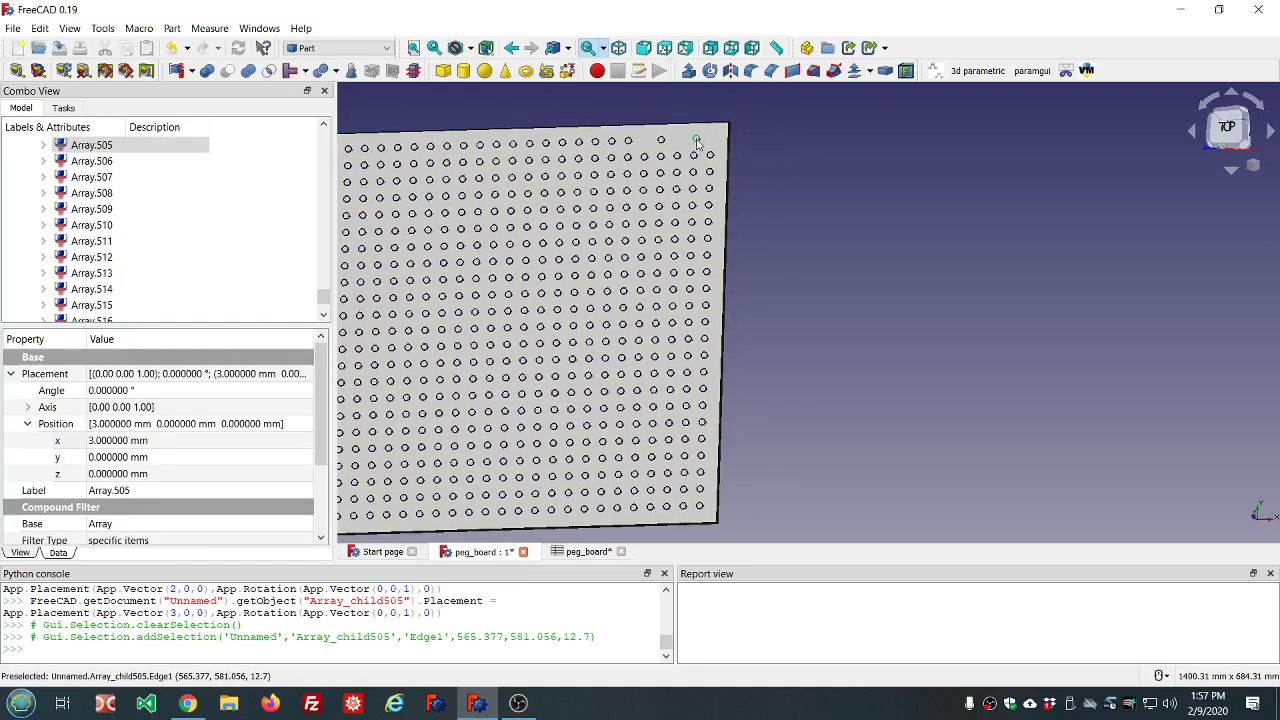
pyautogui.rightClick(697, 143)
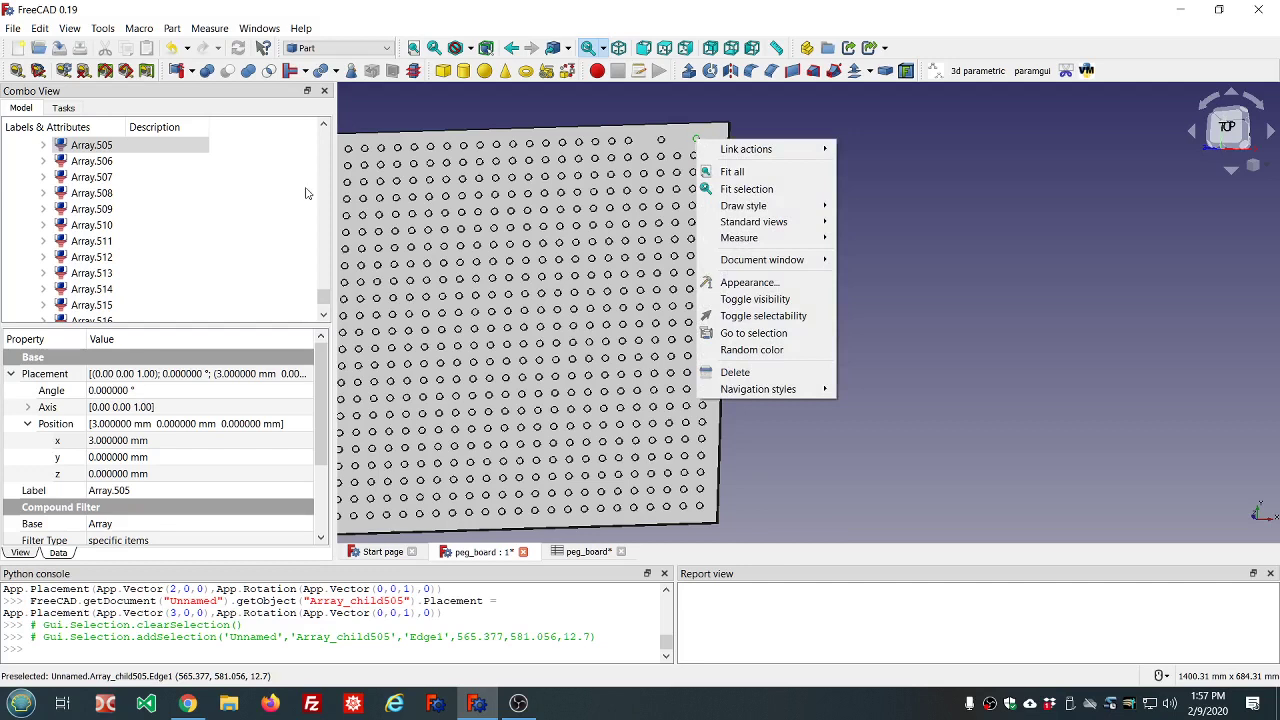
pyautogui.click(119, 149)
pyautogui.rightClick(119, 149)
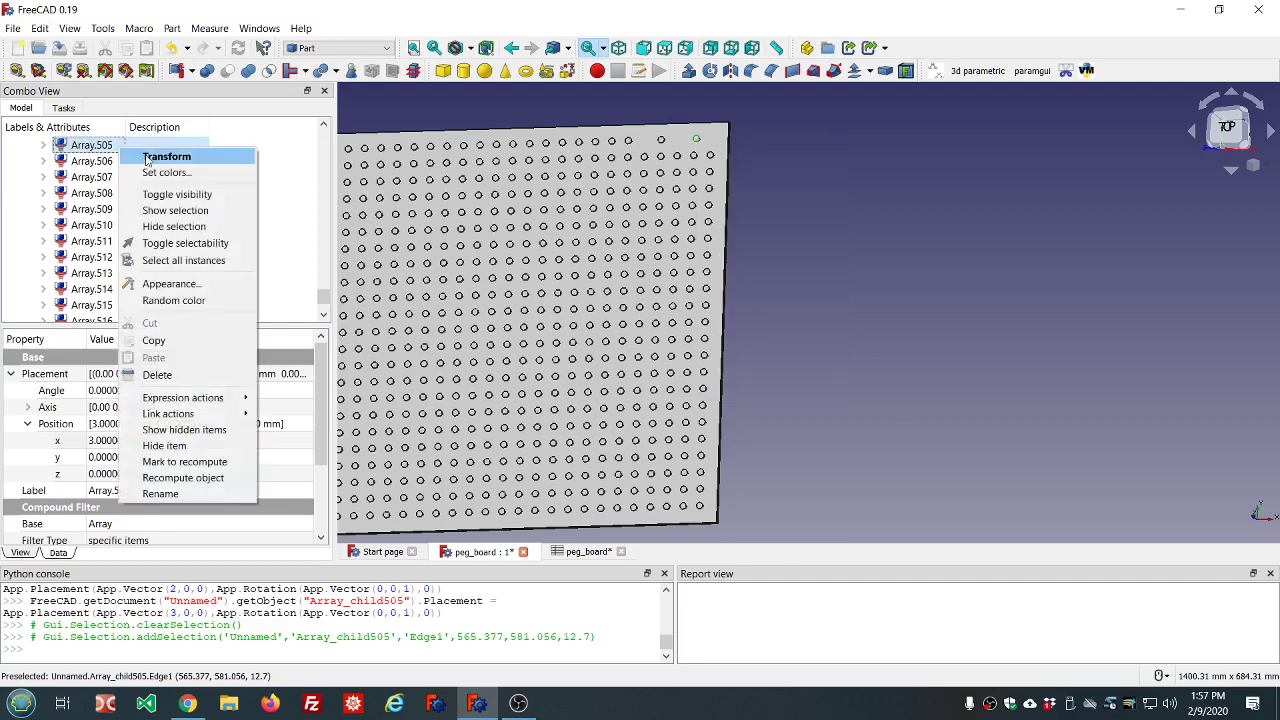
pyautogui.click(166, 156)
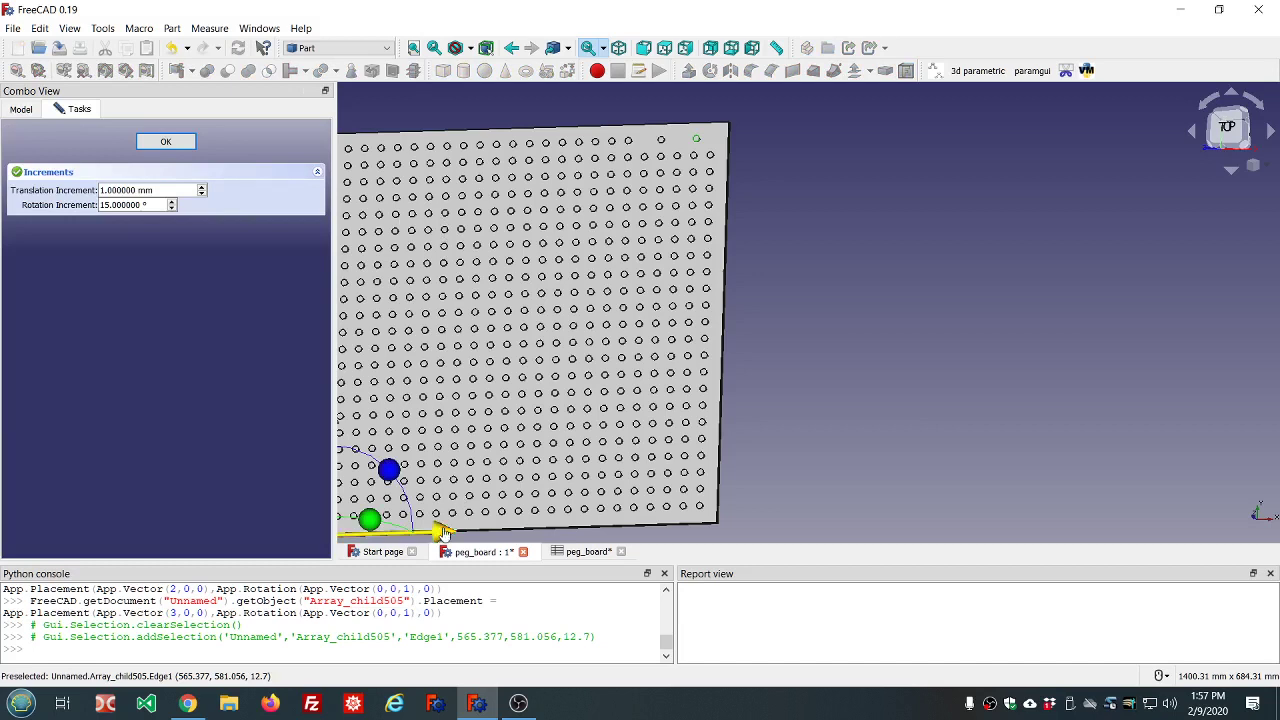
pyautogui.moveTo(440, 530); pyautogui.dragTo(476, 532)
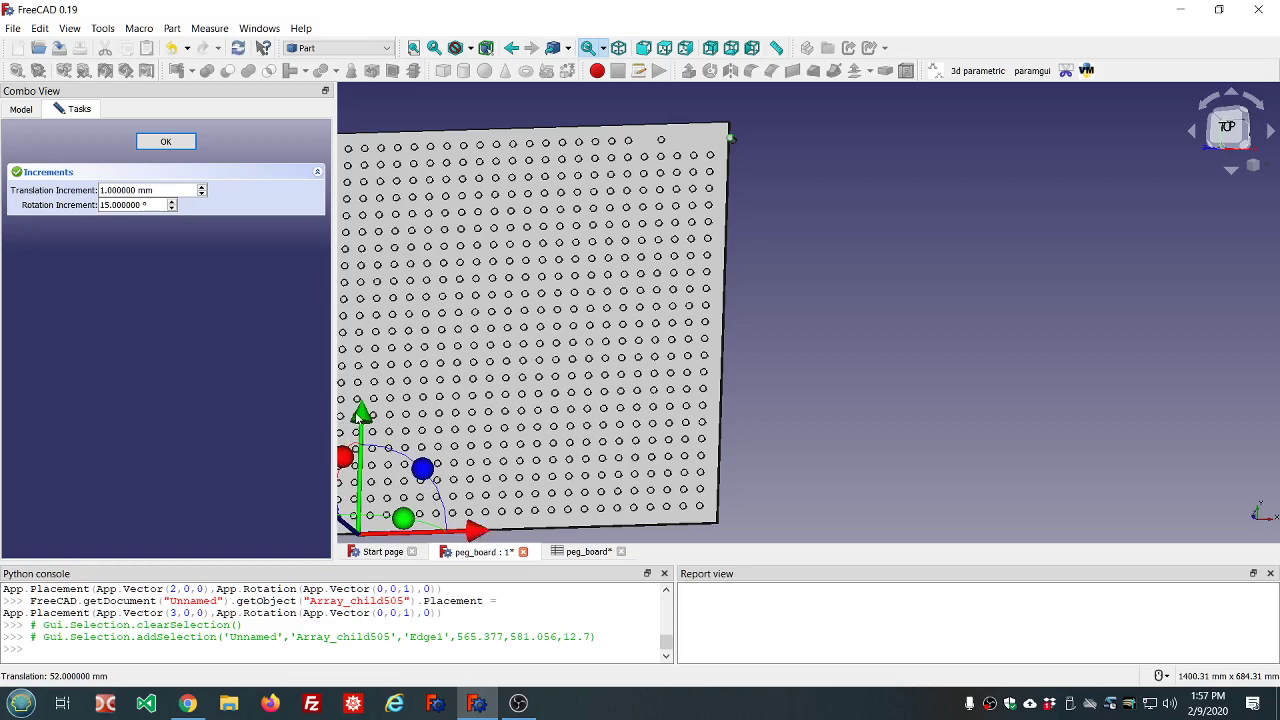
pyautogui.moveTo(359, 416); pyautogui.dragTo(357, 406)
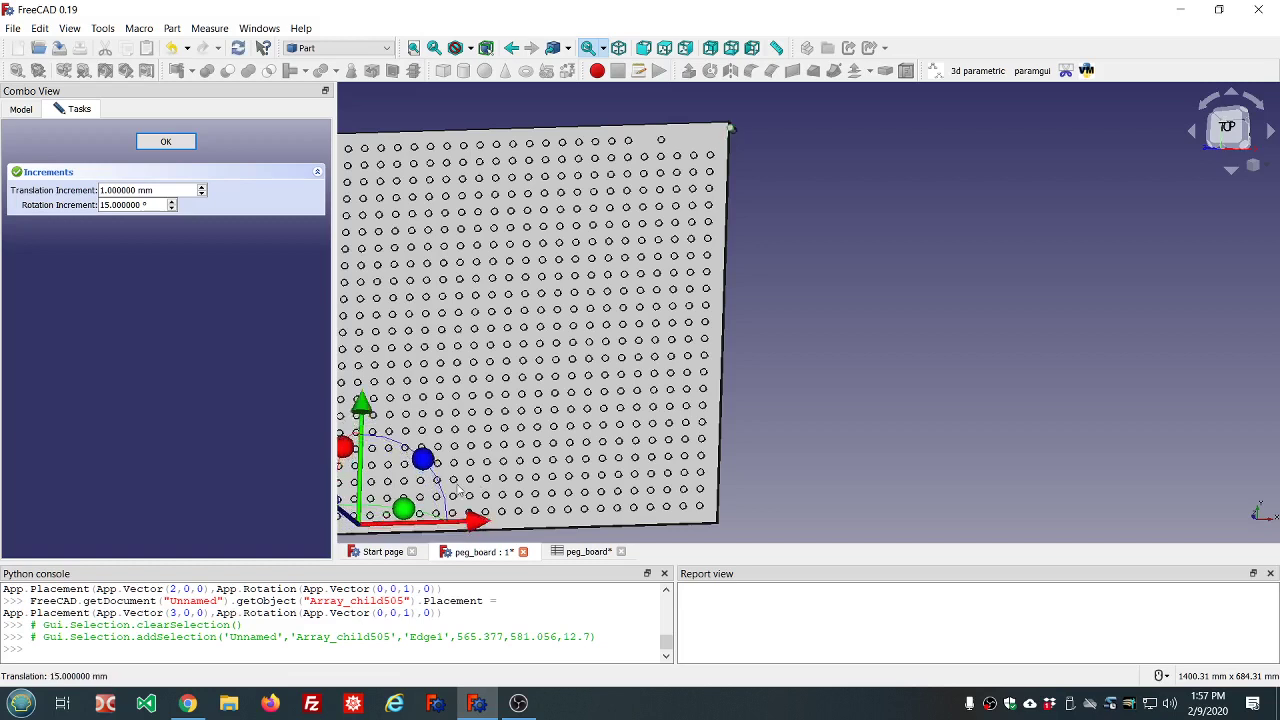
# Shift the cylinder back 30 mm along x and 14 mm along y, and finish the transform.
pyautogui.moveTo(473, 521)
pyautogui.mouseDown()
pyautogui.moveTo(443, 530)
pyautogui.moveTo(456, 531)
pyautogui.mouseUp()
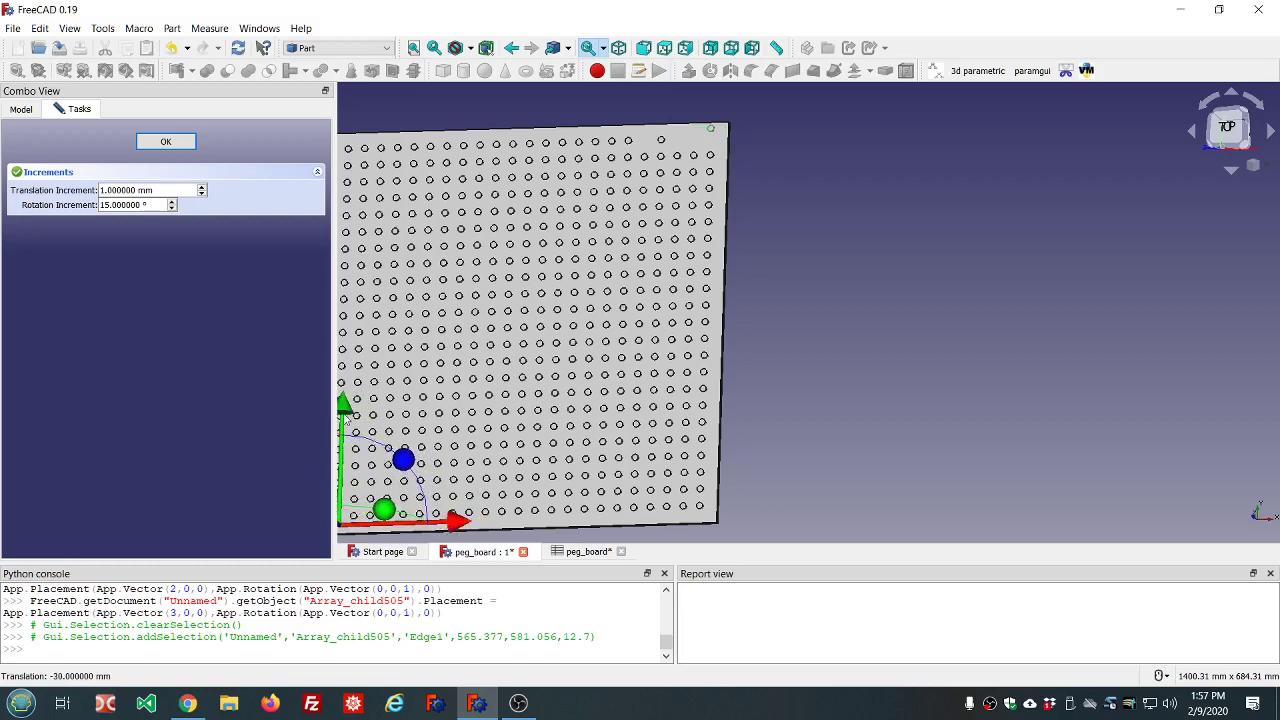
pyautogui.moveTo(344, 412); pyautogui.dragTo(343, 420)
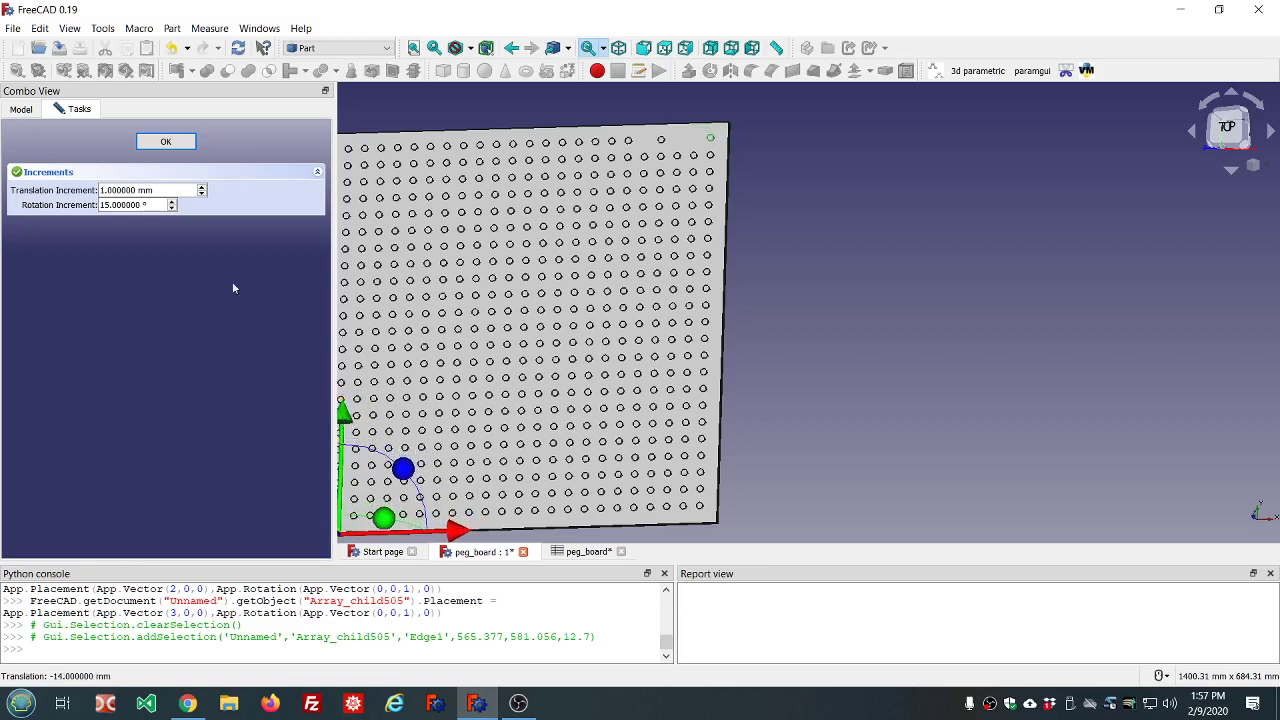
pyautogui.click(166, 141)
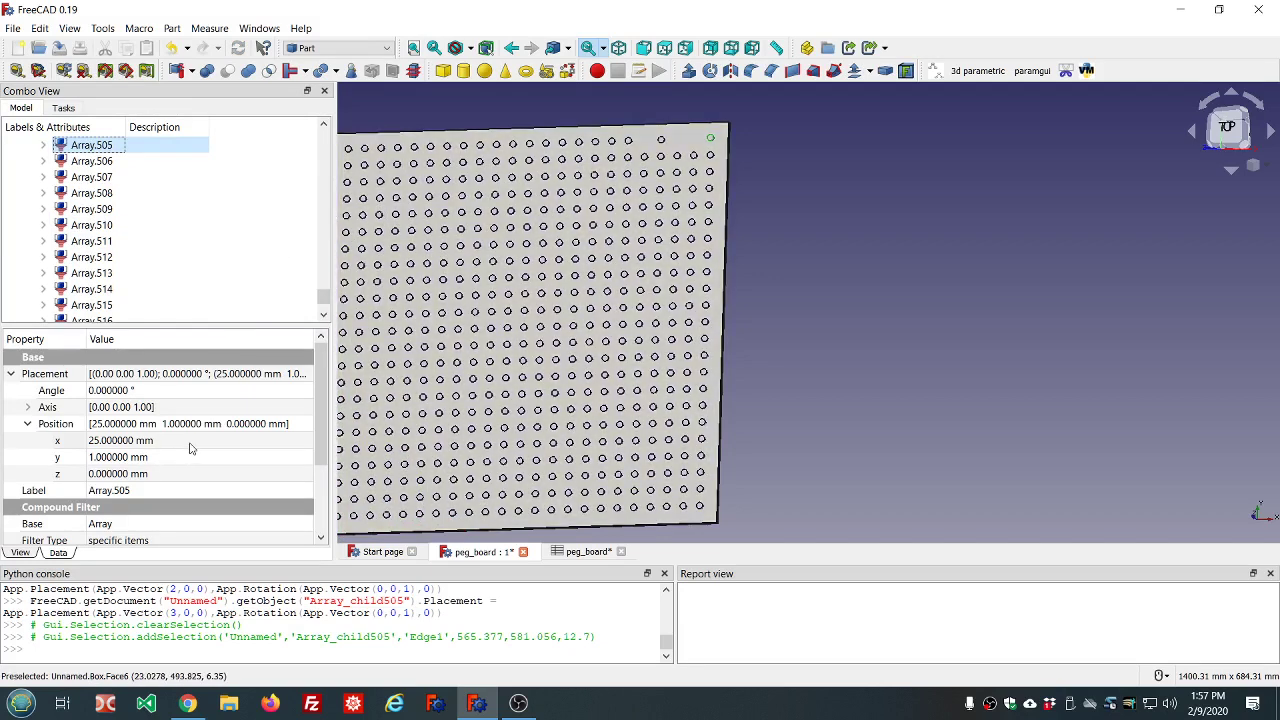
# Set the x position of the moved top-row cylinder to 11 mm.
pyautogui.click(188, 442)
pyautogui.scroll(-1, 189, 441)
pyautogui.scroll(-13, 189, 441)
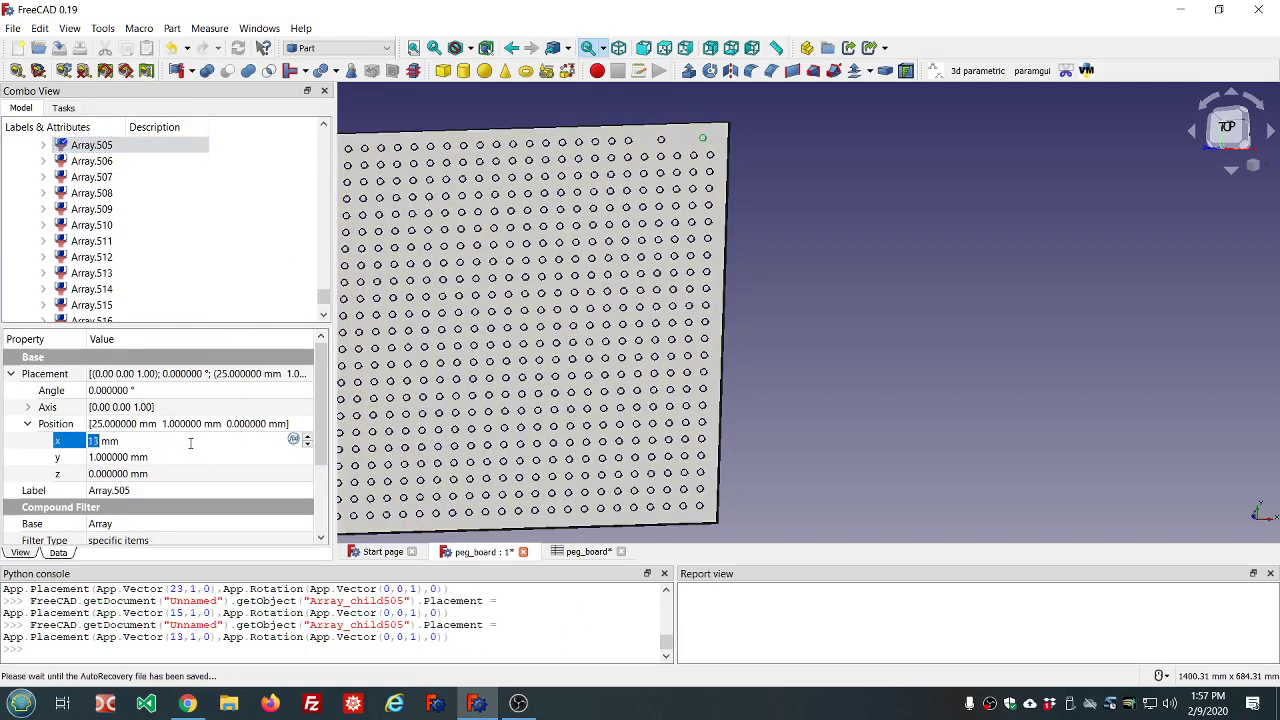
pyautogui.click(196, 273)
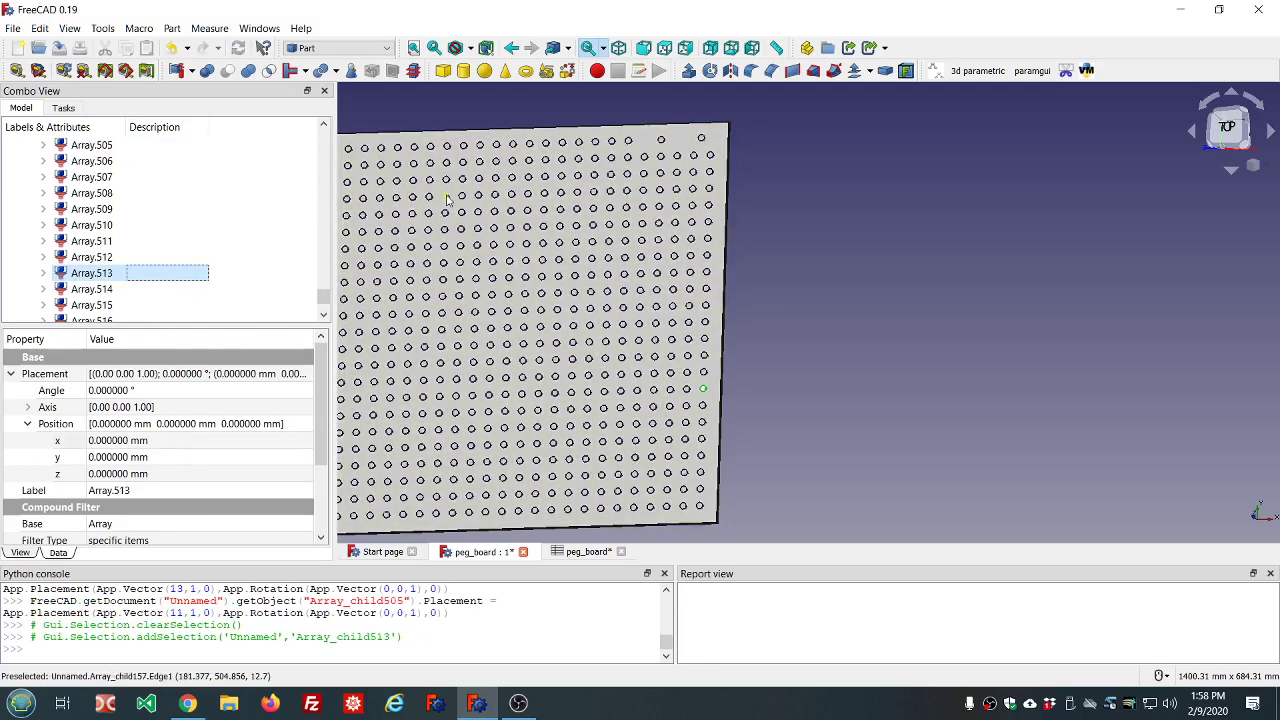
# Combine all exploded cylinders, from Array.0 through Array.527, into a single compound.
pyautogui.click(184, 209)
pyautogui.scroll(20, 197, 157)
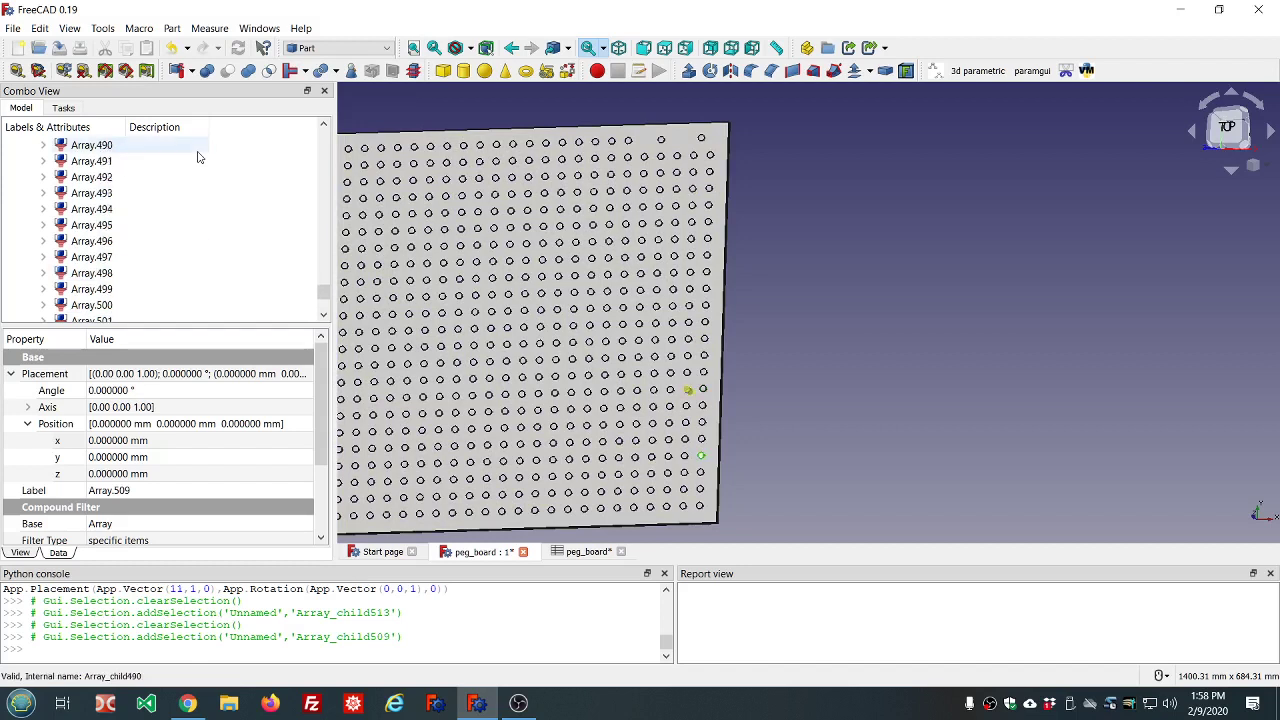
pyautogui.scroll(20, 197, 157)
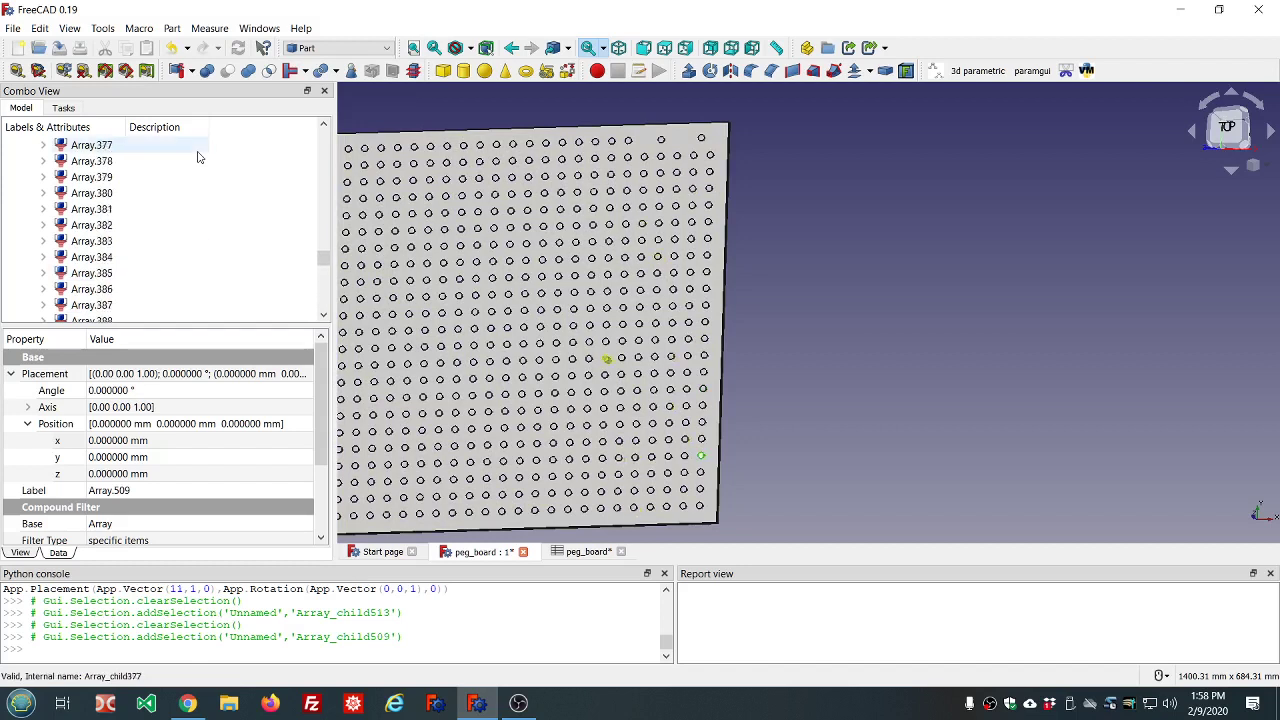
pyautogui.scroll(20, 197, 157)
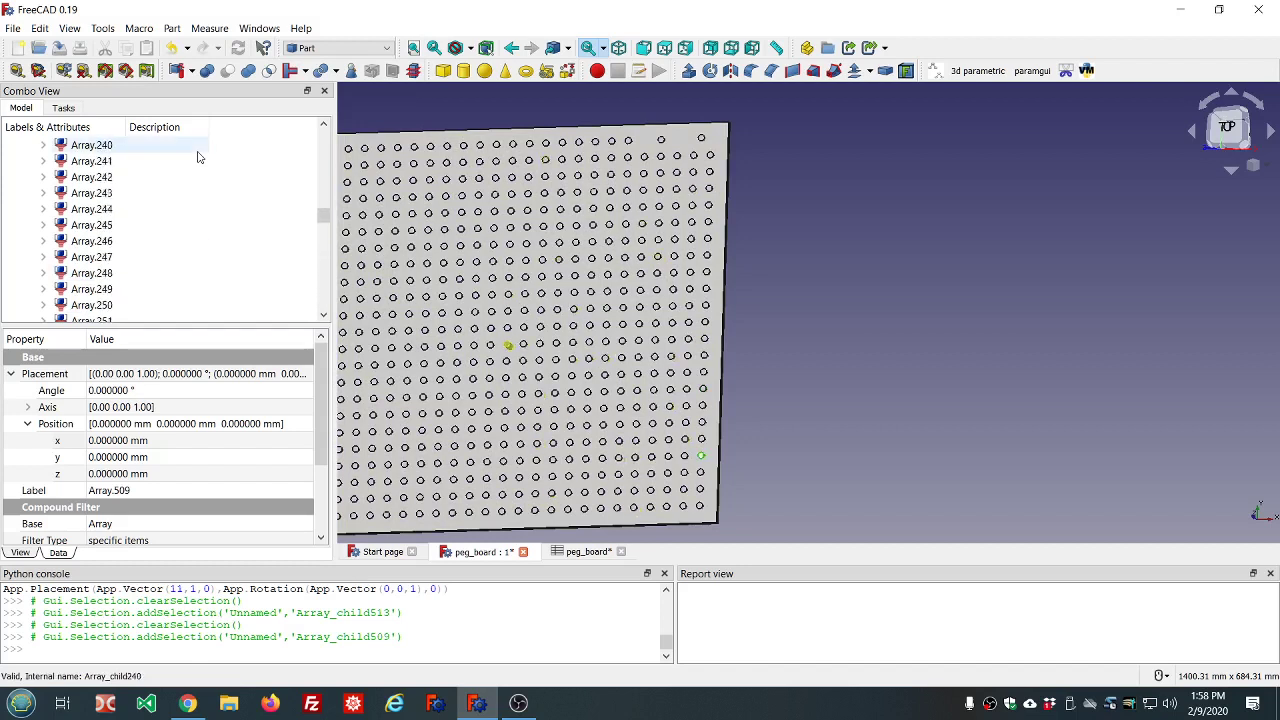
pyautogui.moveTo(324, 194); pyautogui.dragTo(324, 138)
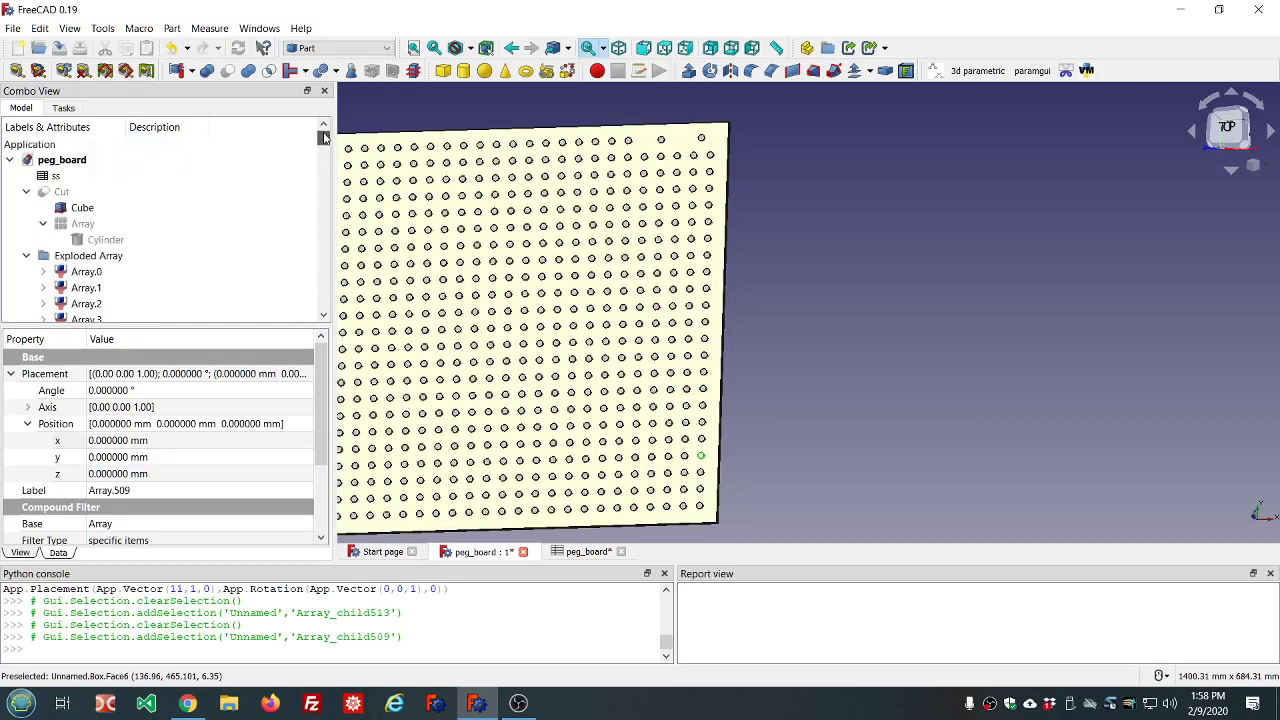
pyautogui.click(88, 273)
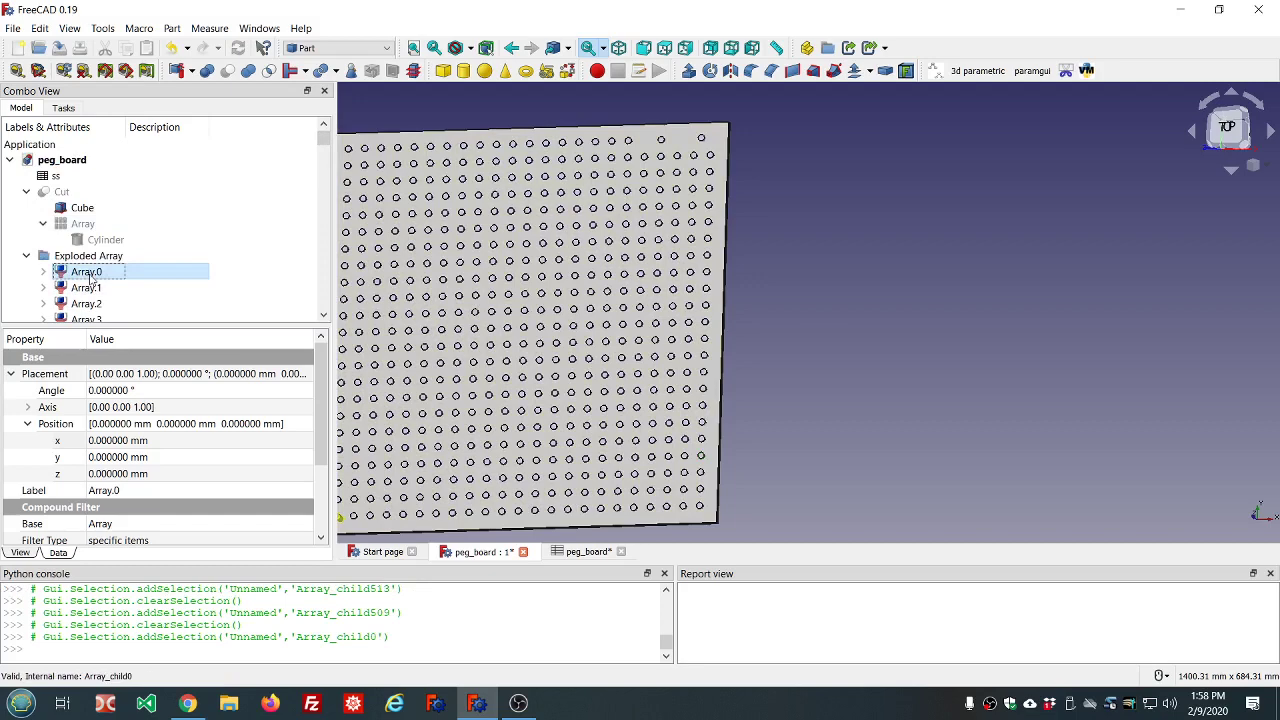
pyautogui.hotkey('shift', 'End')
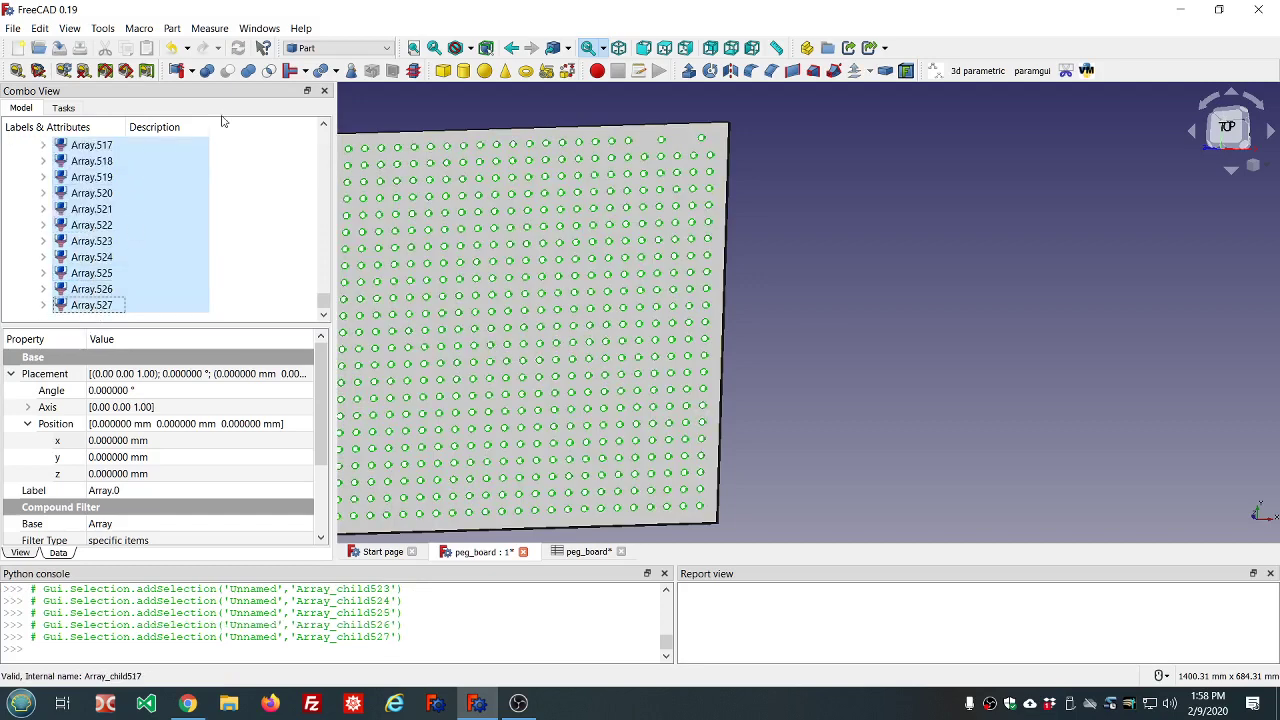
pyautogui.click(191, 71)
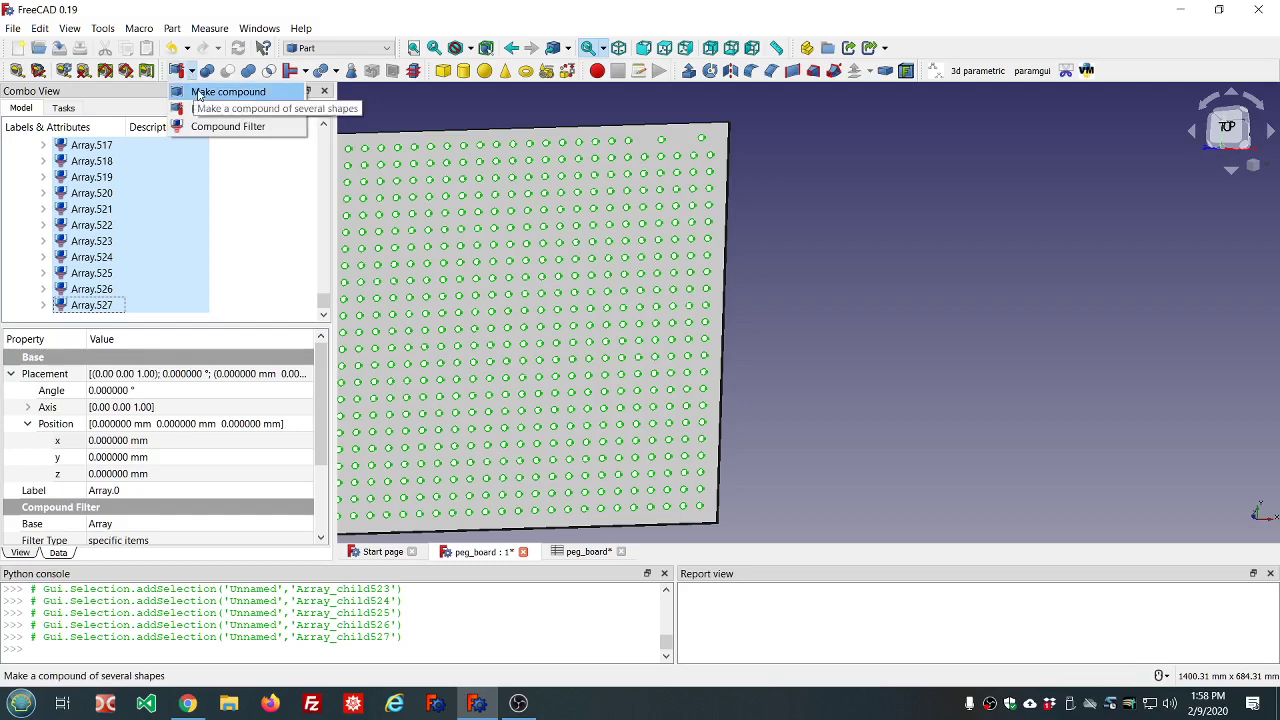
pyautogui.click(200, 92)
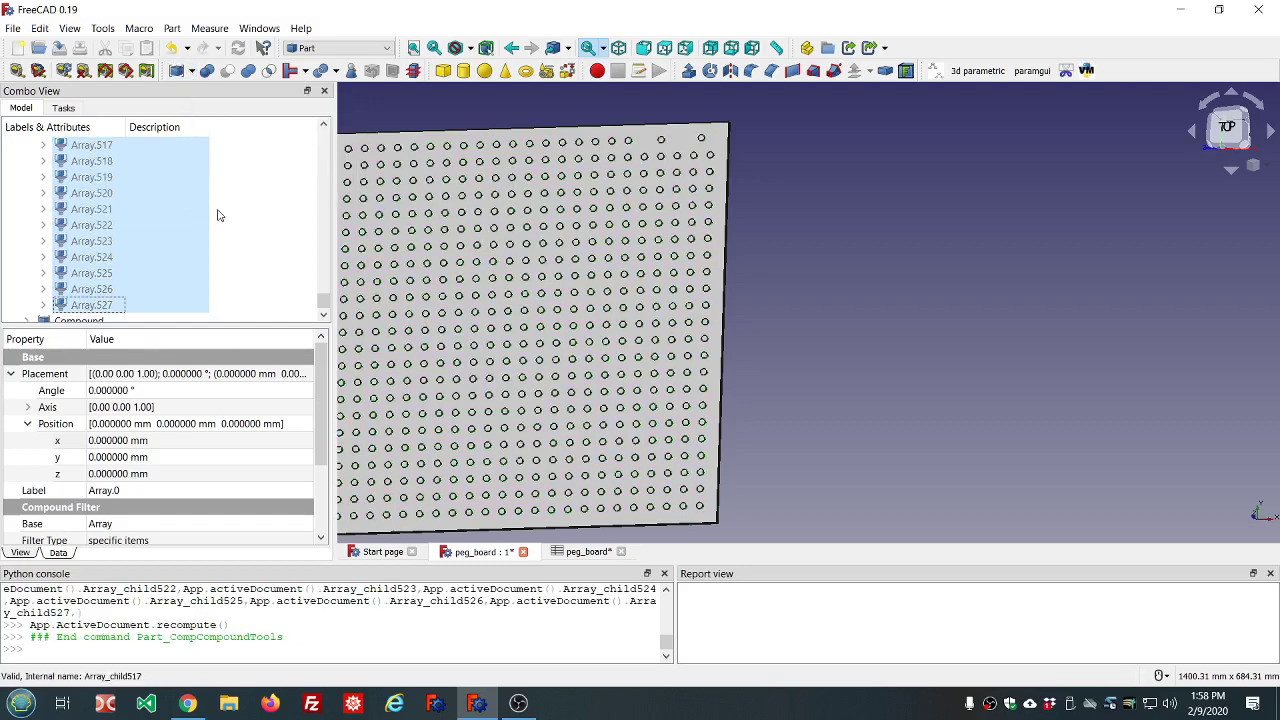
# Collapse the Exploded Array group and cut the cylinder Compound from the Cube.
pyautogui.scroll(11, 255, 203)
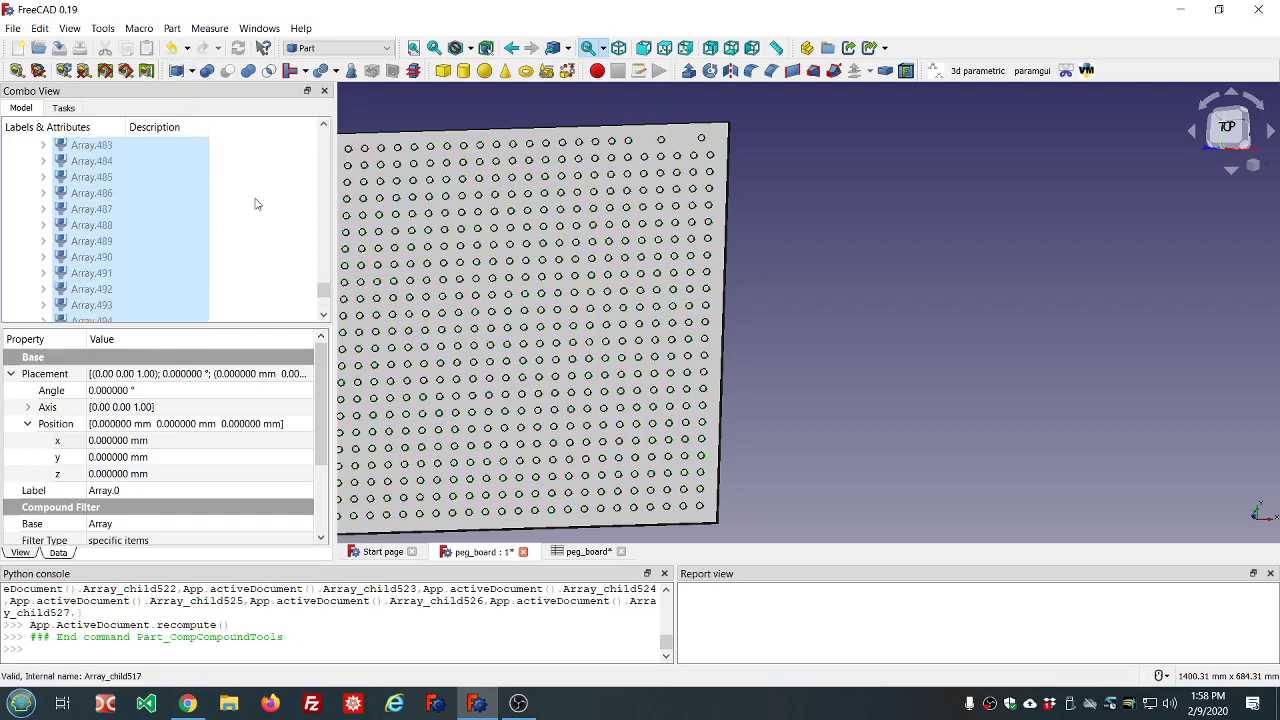
pyautogui.scroll(20, 255, 203)
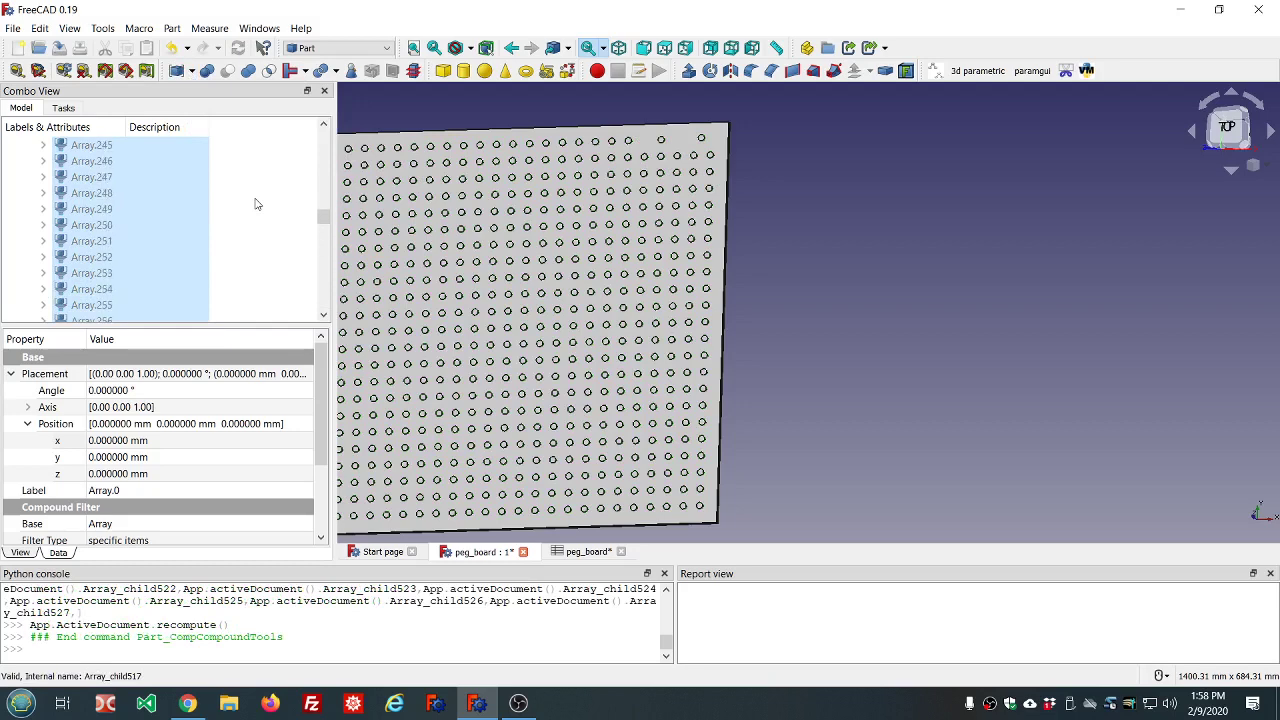
pyautogui.scroll(15, 255, 203)
pyautogui.moveTo(325, 192); pyautogui.dragTo(332, 133)
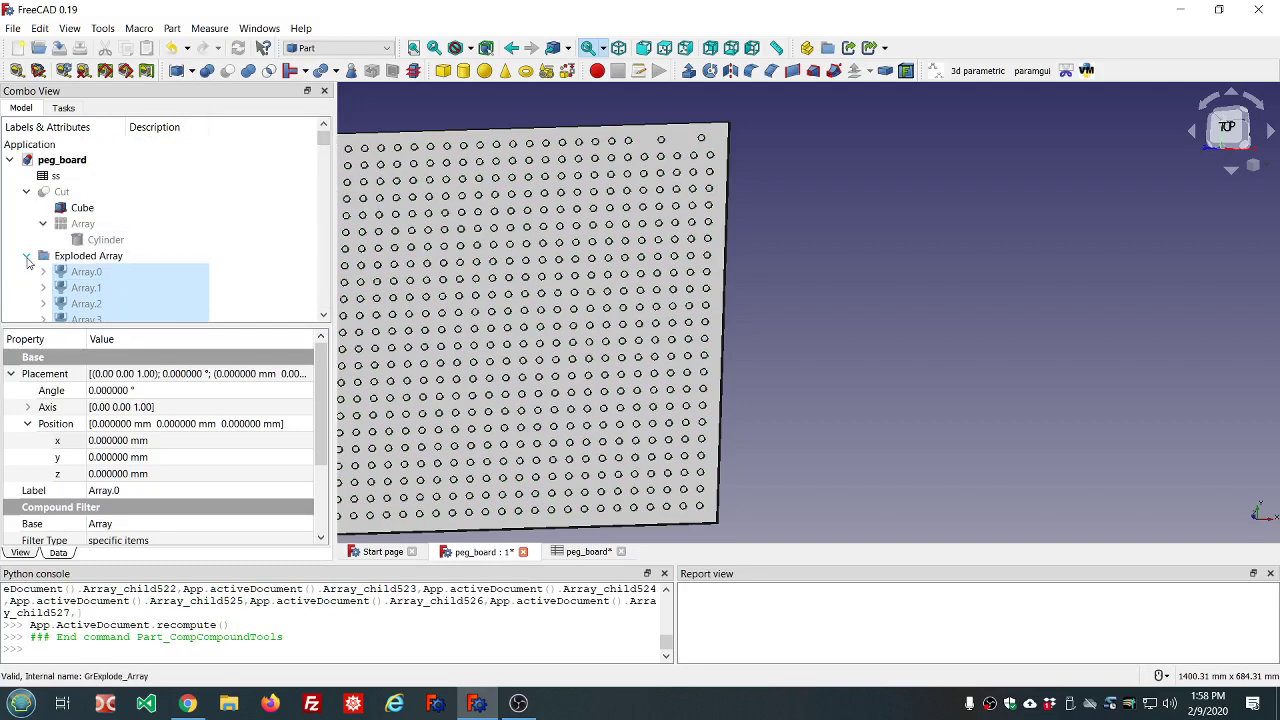
pyautogui.click(27, 256)
pyautogui.click(76, 208)
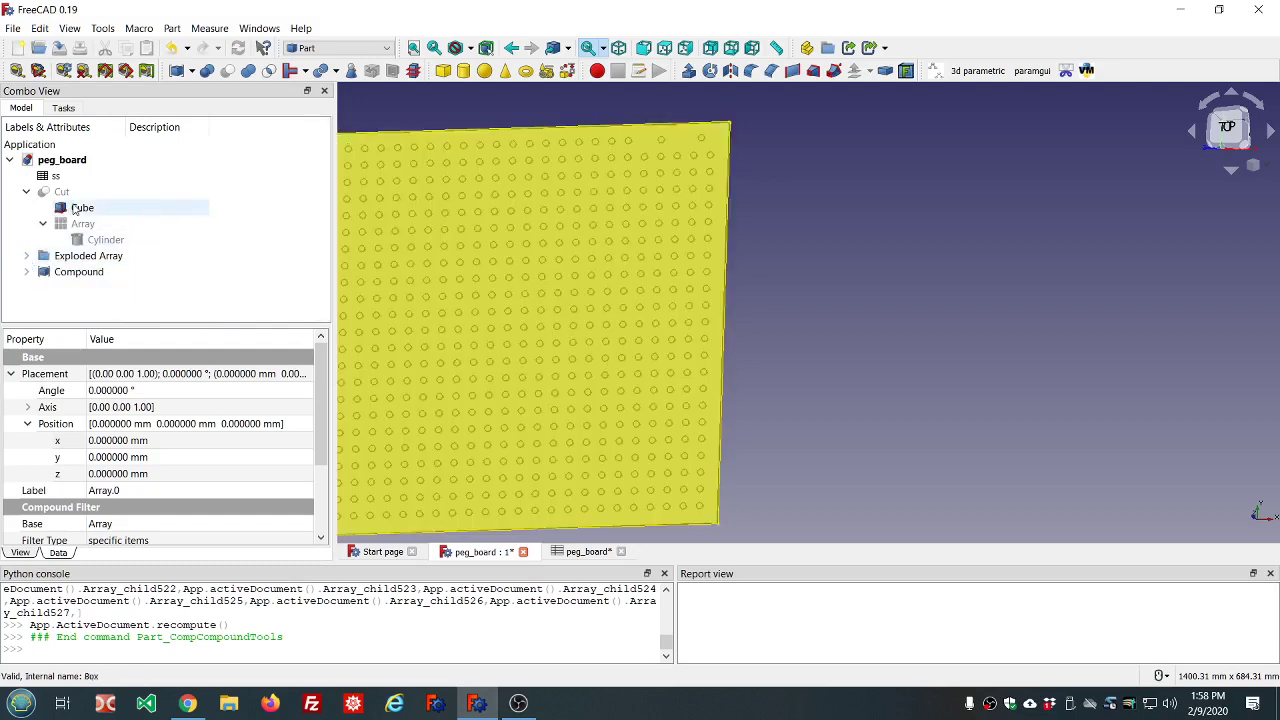
pyautogui.click(74, 208)
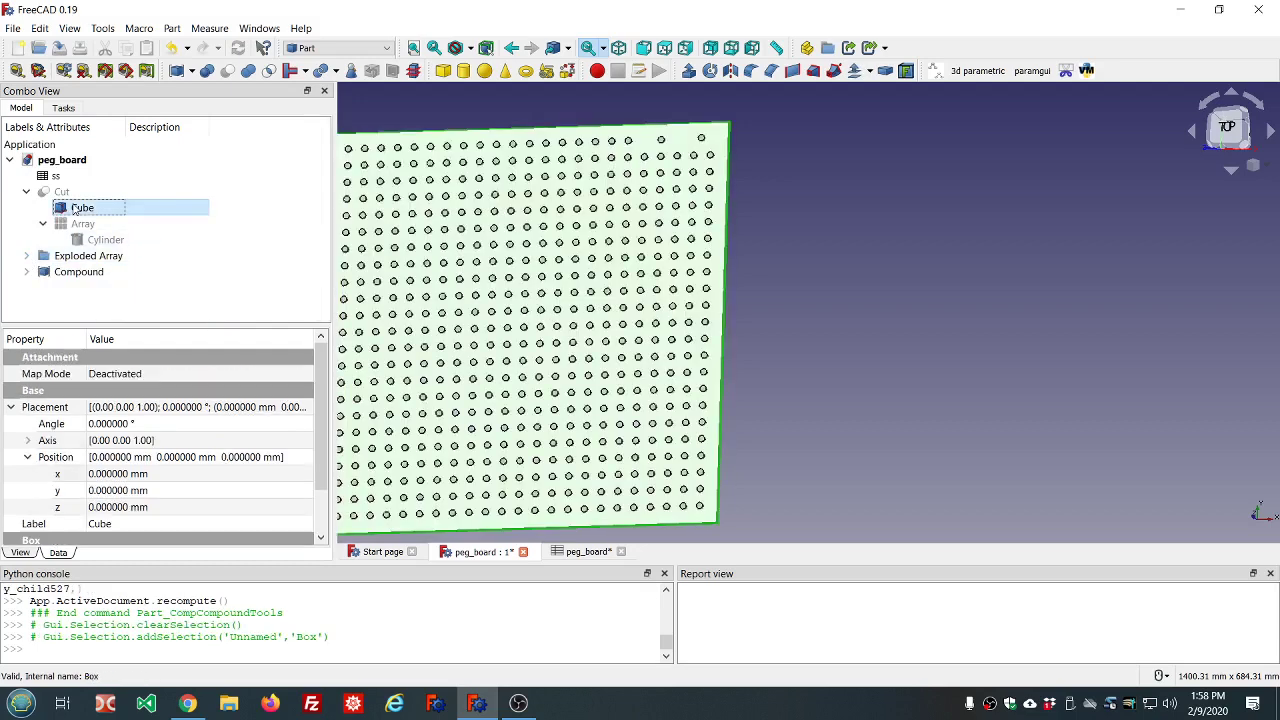
pyautogui.keyDown('ctrl'); pyautogui.click(71, 272); pyautogui.keyUp('ctrl')
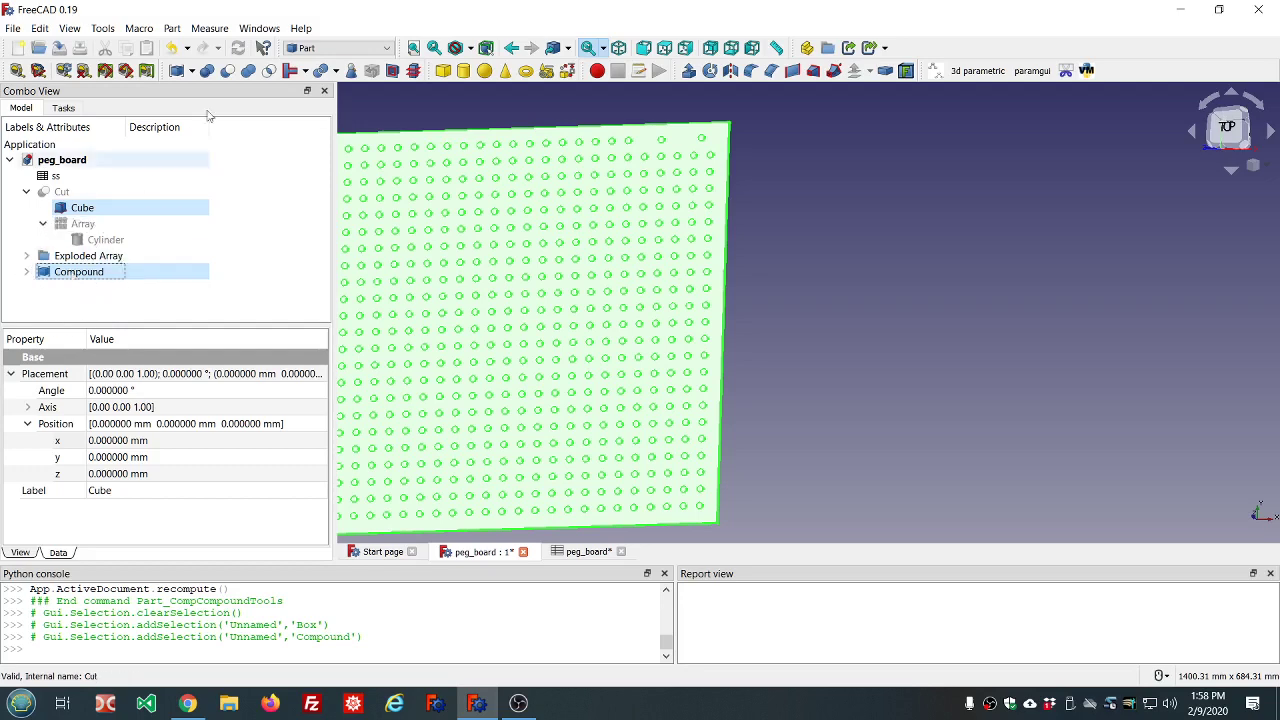
pyautogui.click(226, 71)
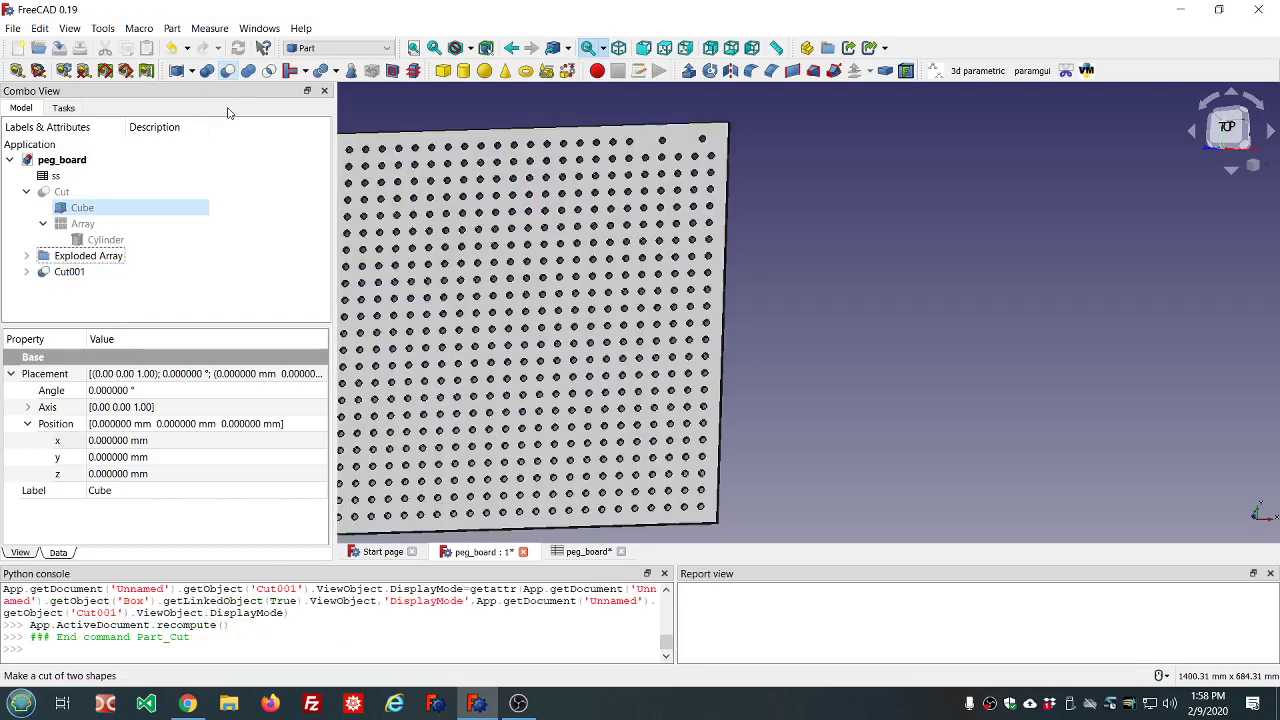
# Examine the new cut board's hole pattern, including the removed and shifted top-row holes, up close and as a whole.
pyautogui.scroll(-8, 651, 228)
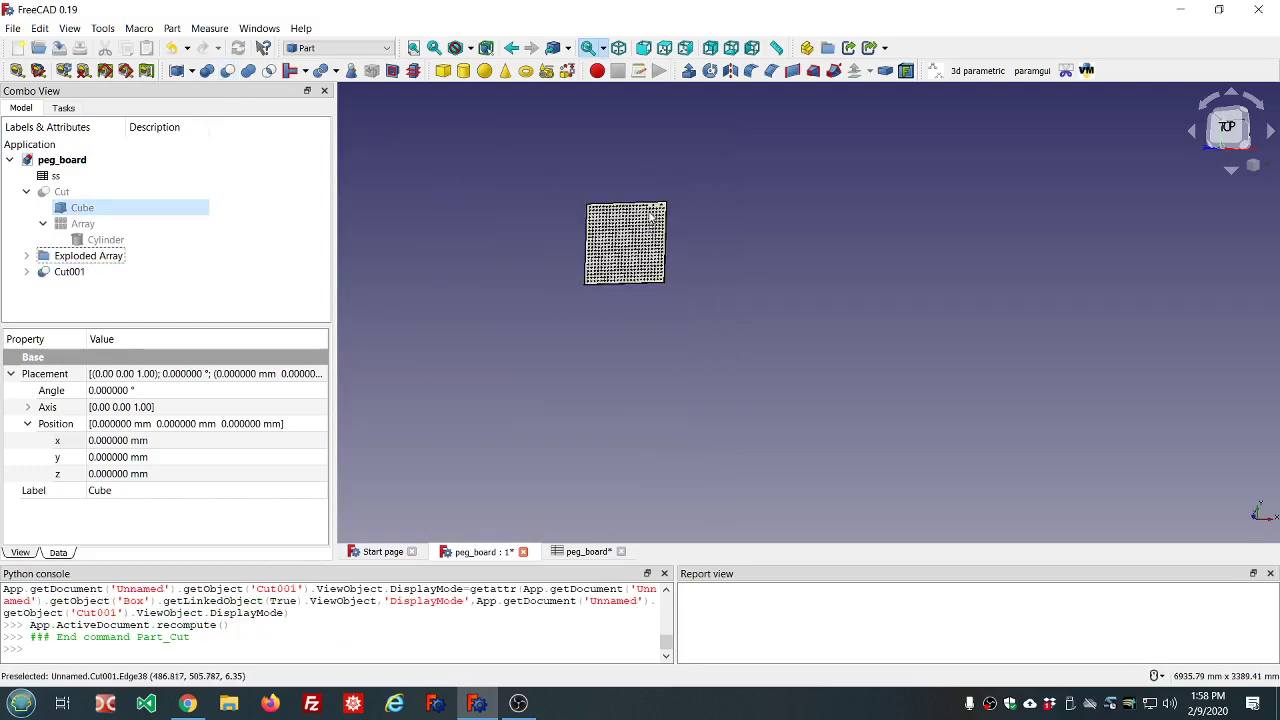
pyautogui.scroll(10, 651, 214)
pyautogui.scroll(5, 664, 138)
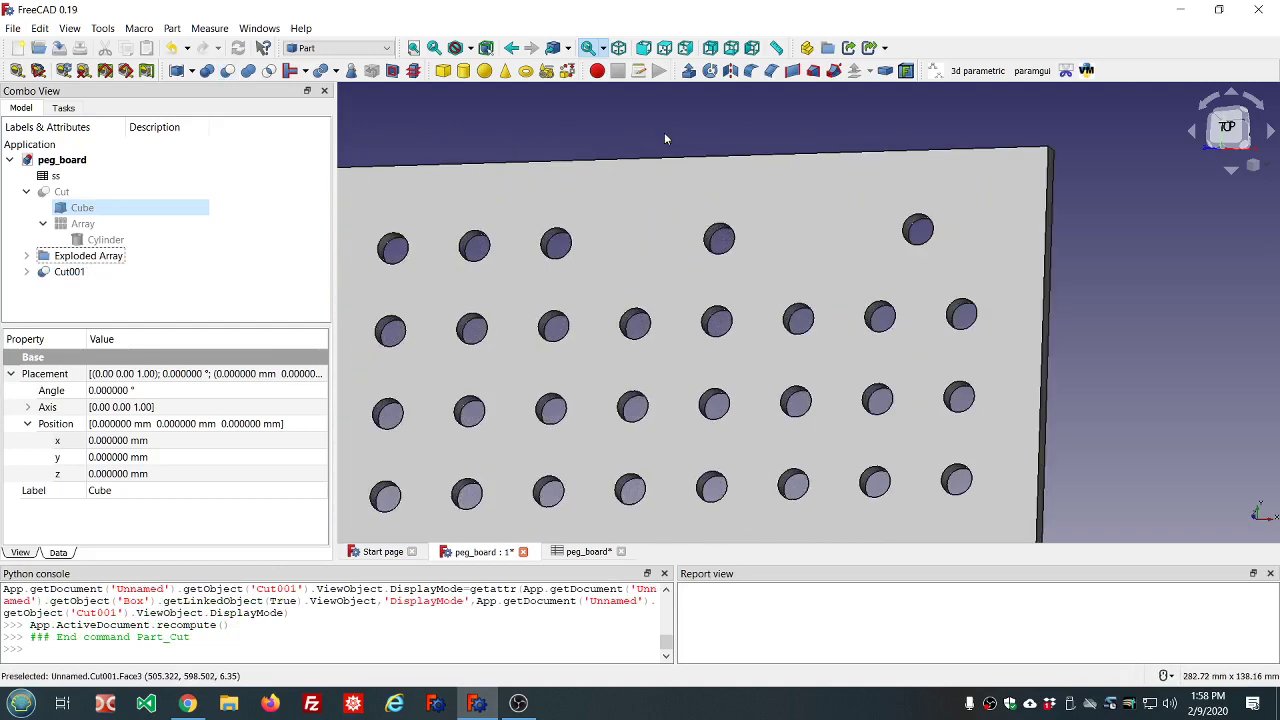
pyautogui.scroll(-6, 664, 138)
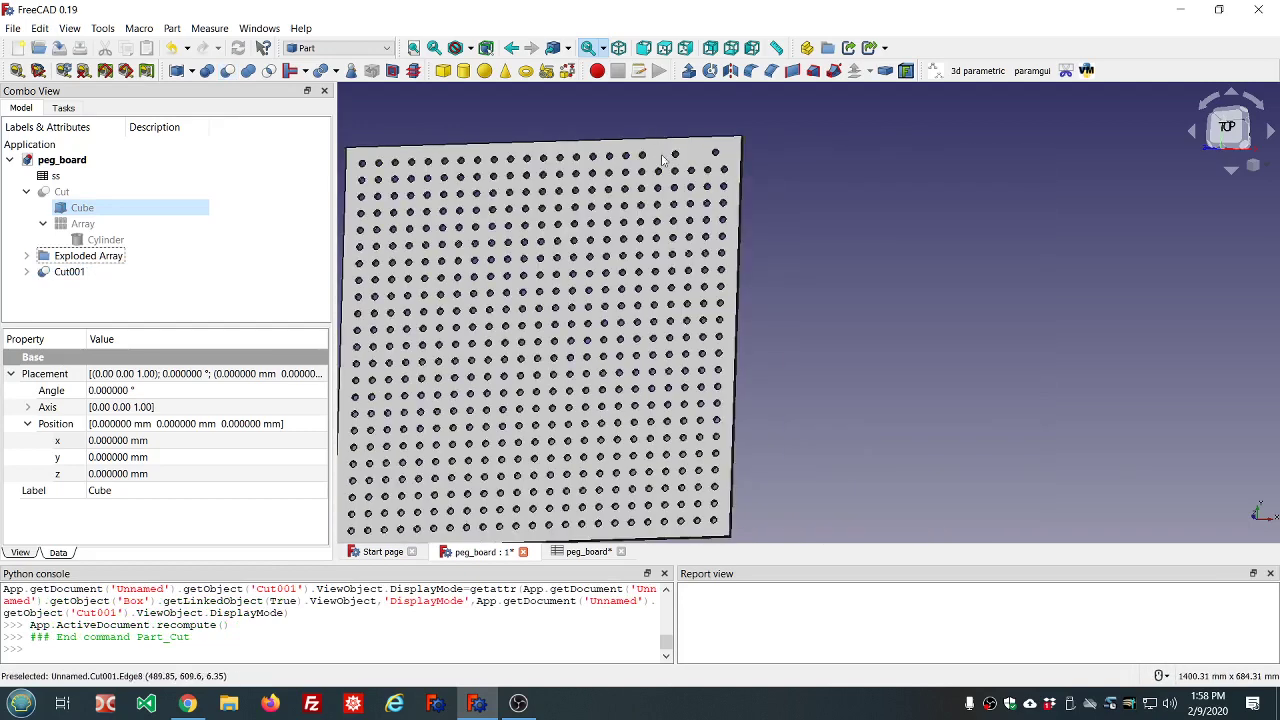
pyautogui.scroll(-2, 664, 138)
pyautogui.scroll(2, 587, 300)
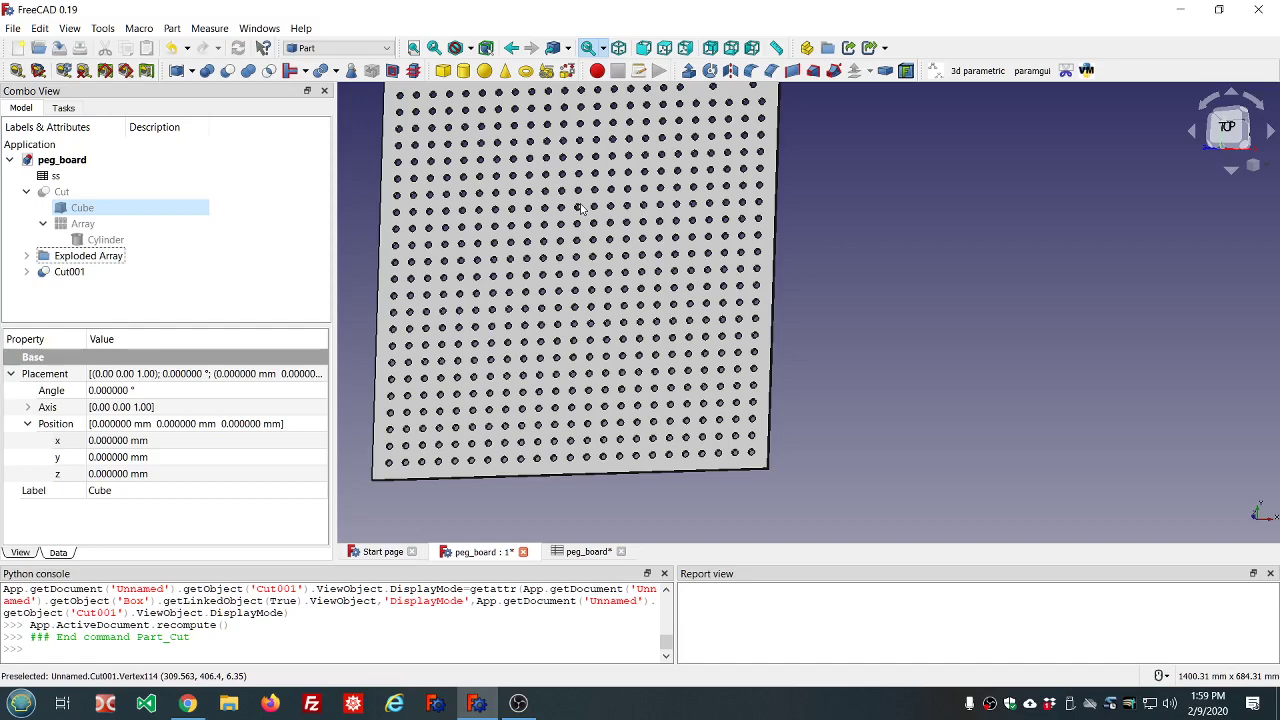
pyautogui.scroll(-5, 580, 208)
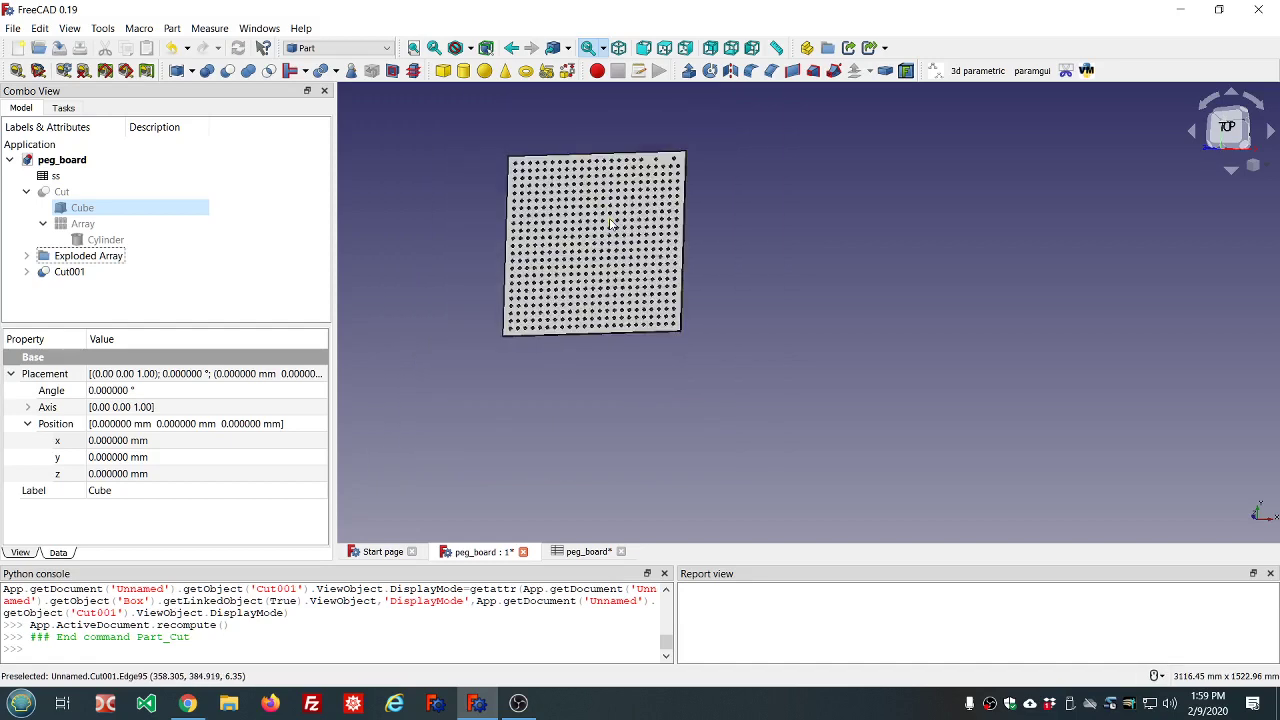
pyautogui.scroll(5, 545, 195)
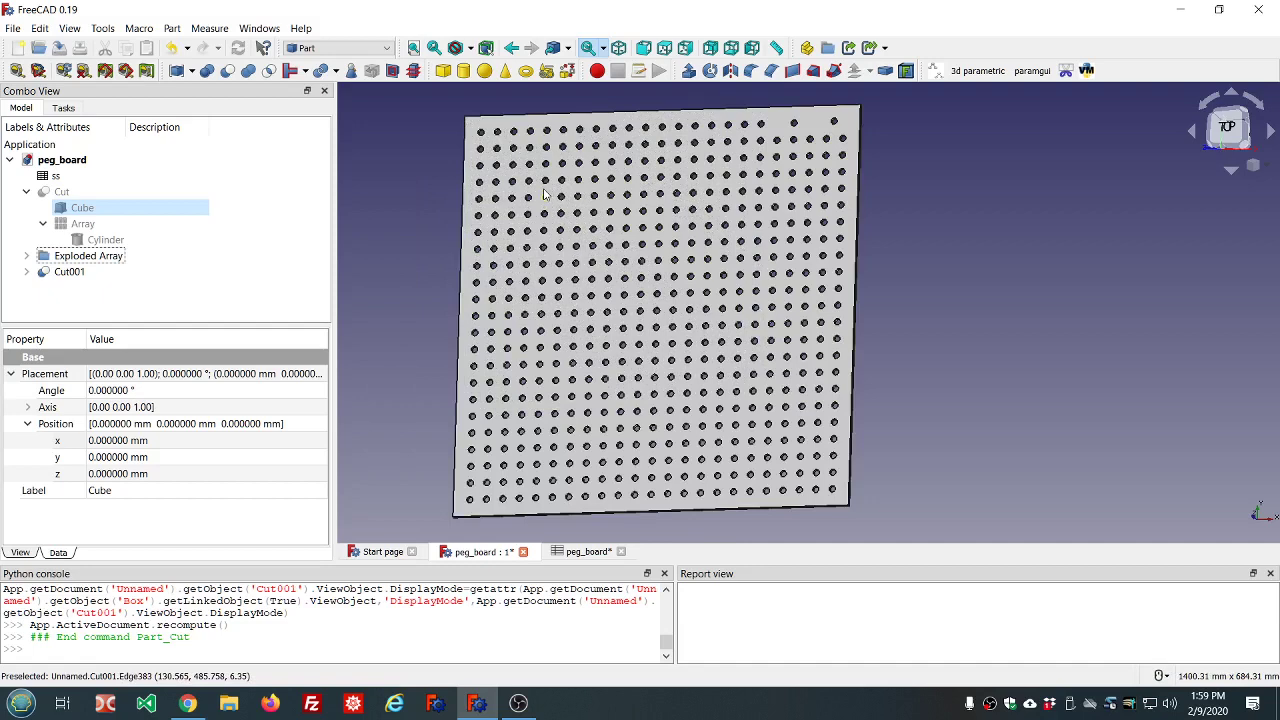
pyautogui.scroll(3, 545, 195)
pyautogui.scroll(-3, 541, 198)
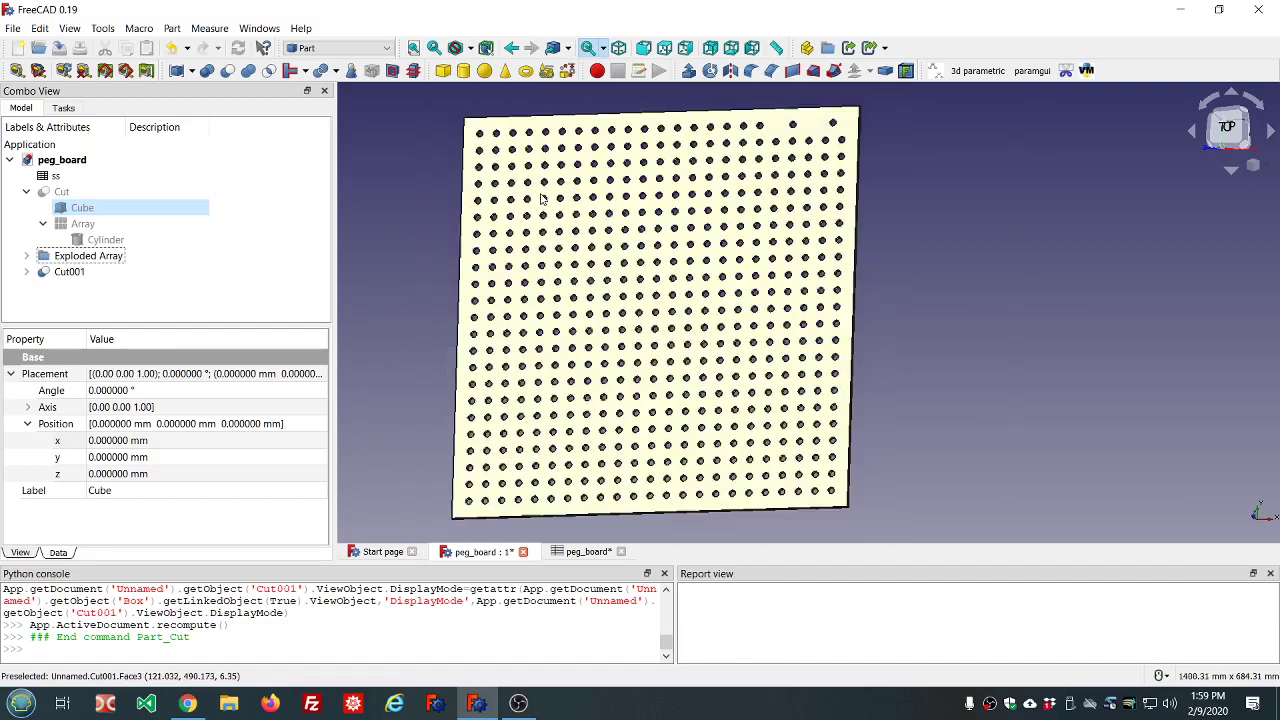